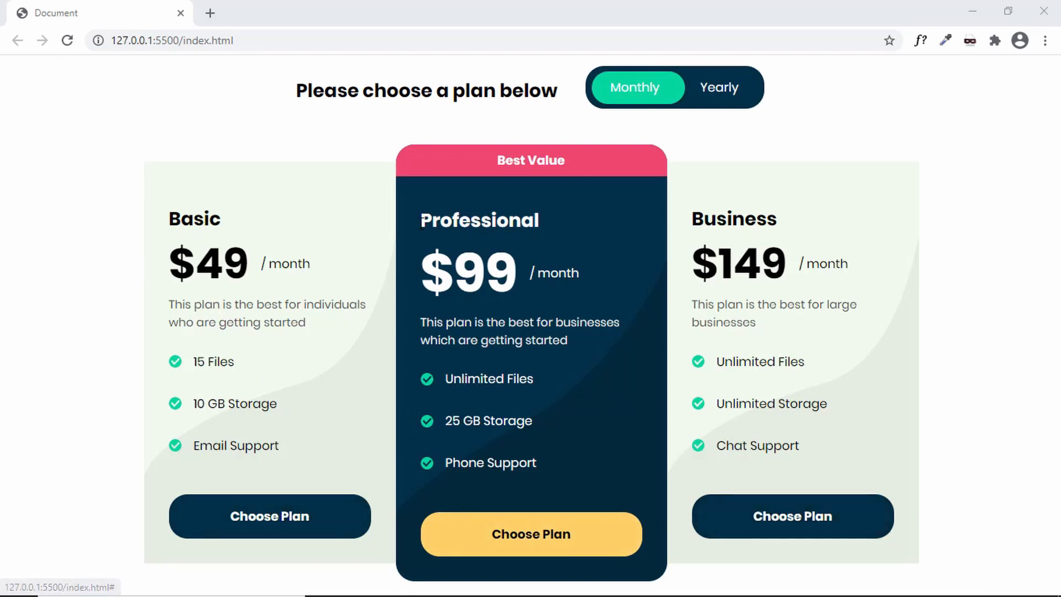
Examine the finished pricing table page, including the Best Value label, and compare its monthly and yearly prices.
click(510, 247)
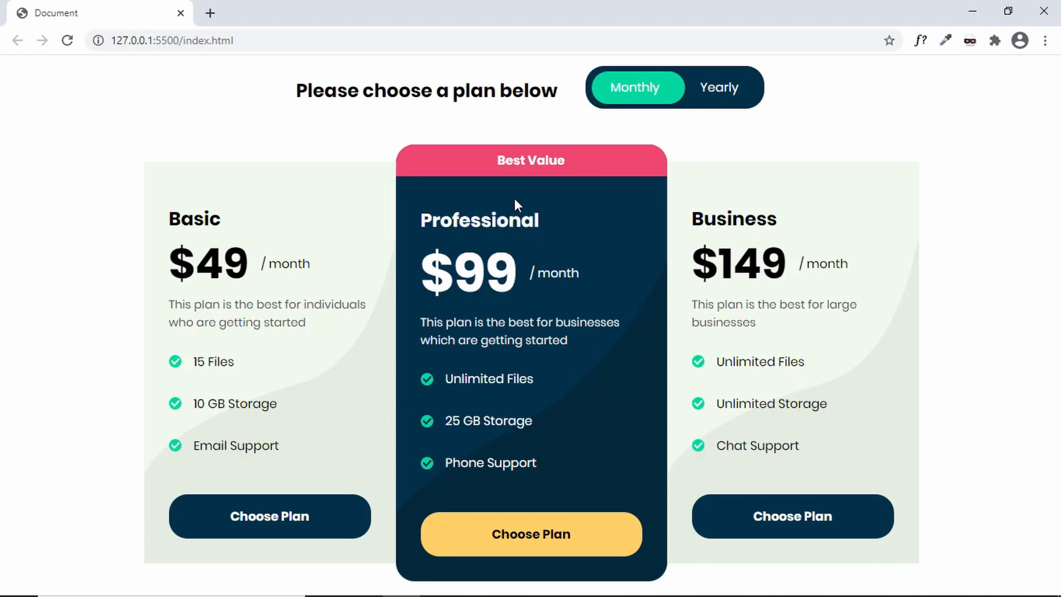
drag(493, 165, 590, 165)
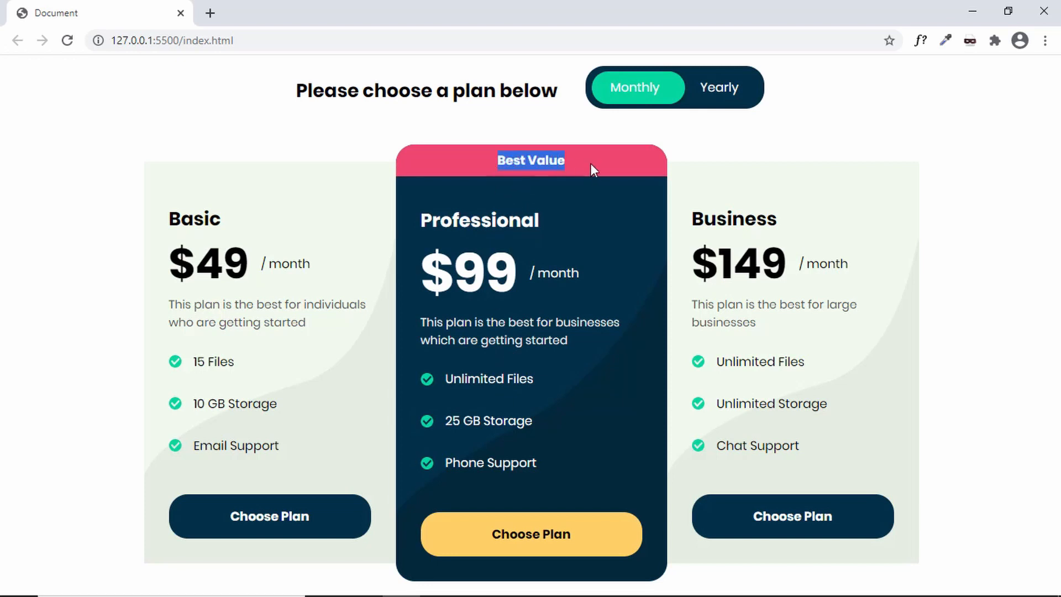
click(586, 207)
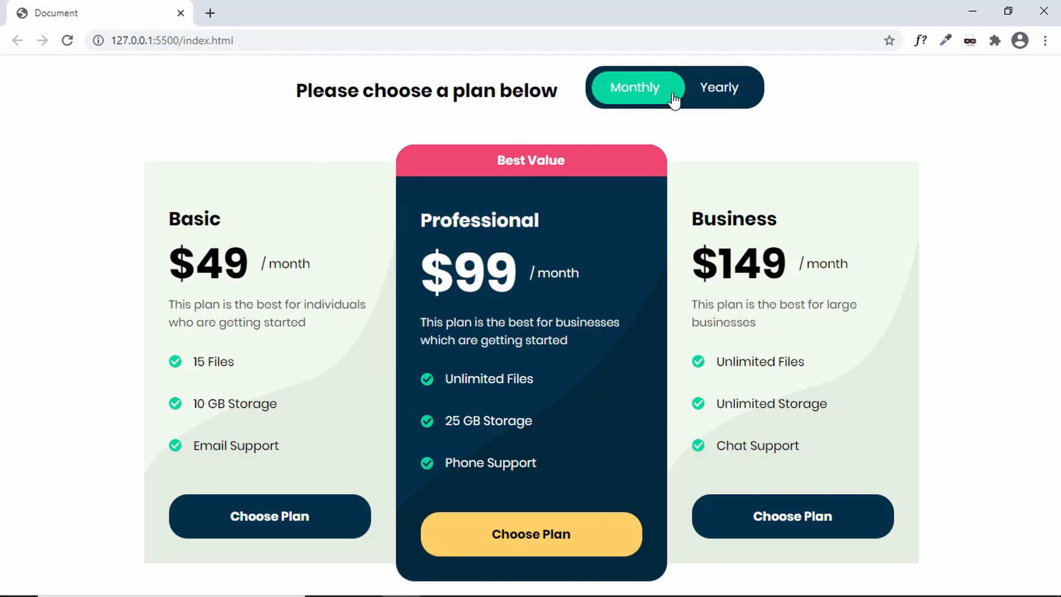
click(708, 104)
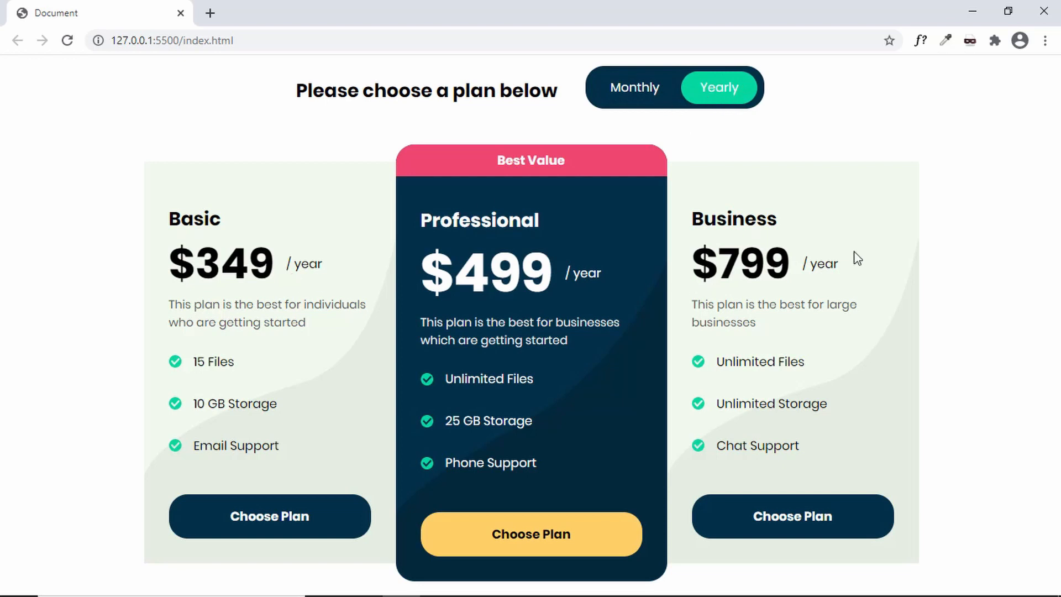
click(699, 104)
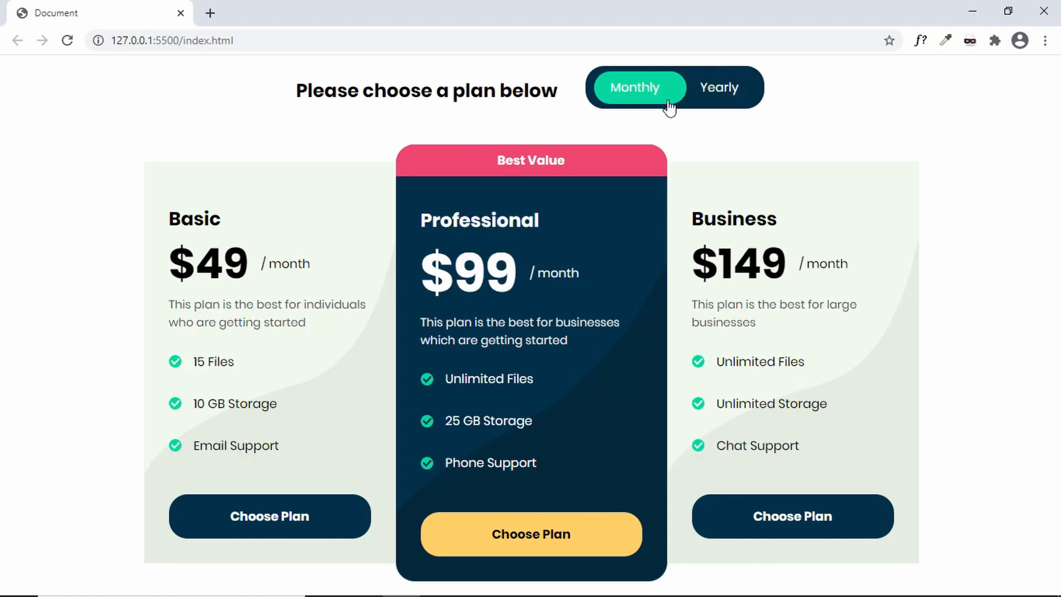
click(653, 104)
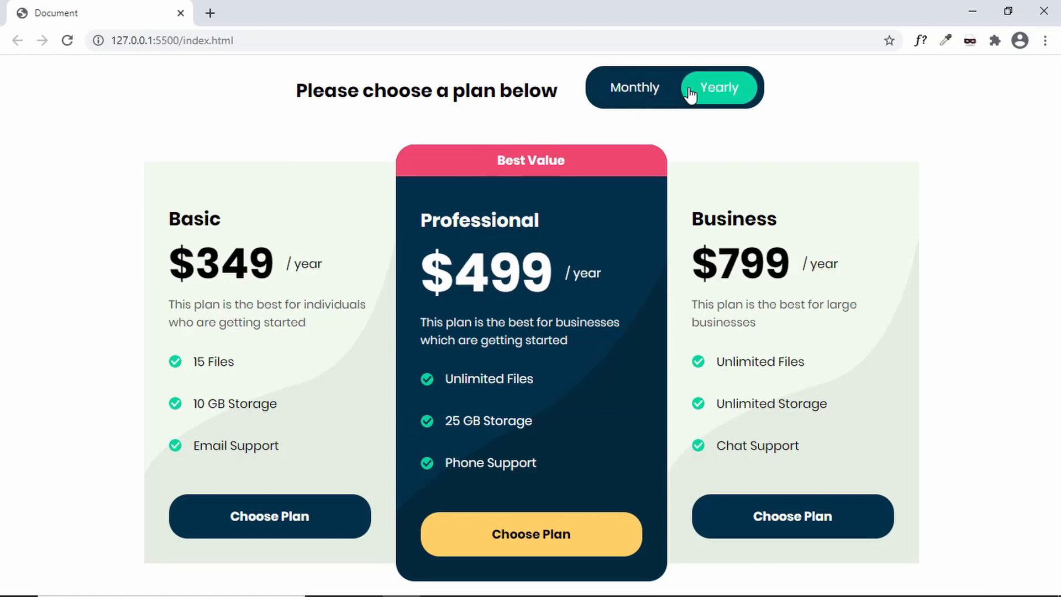
click(693, 96)
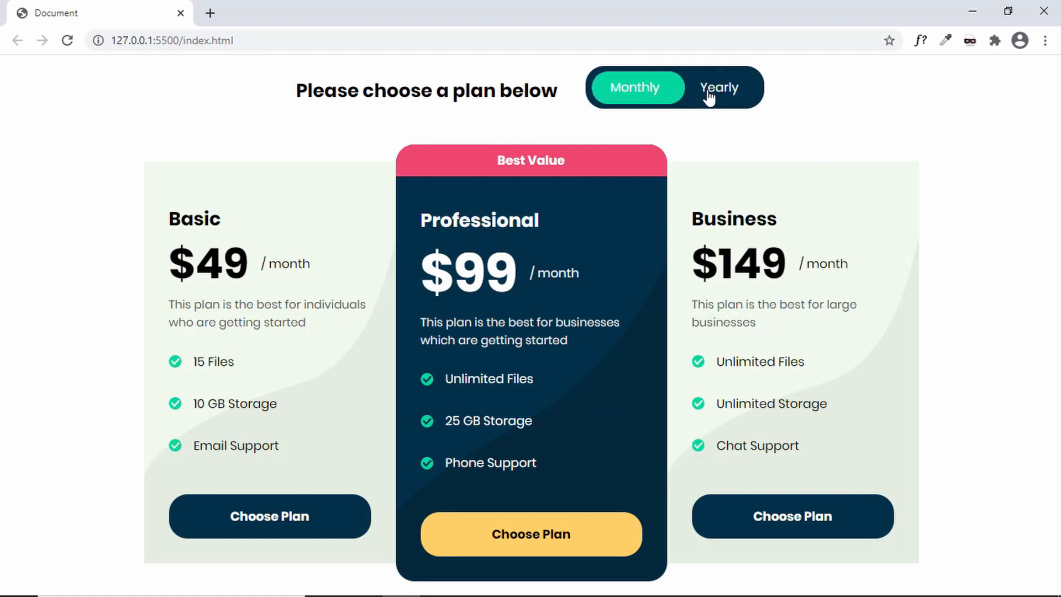
click(710, 98)
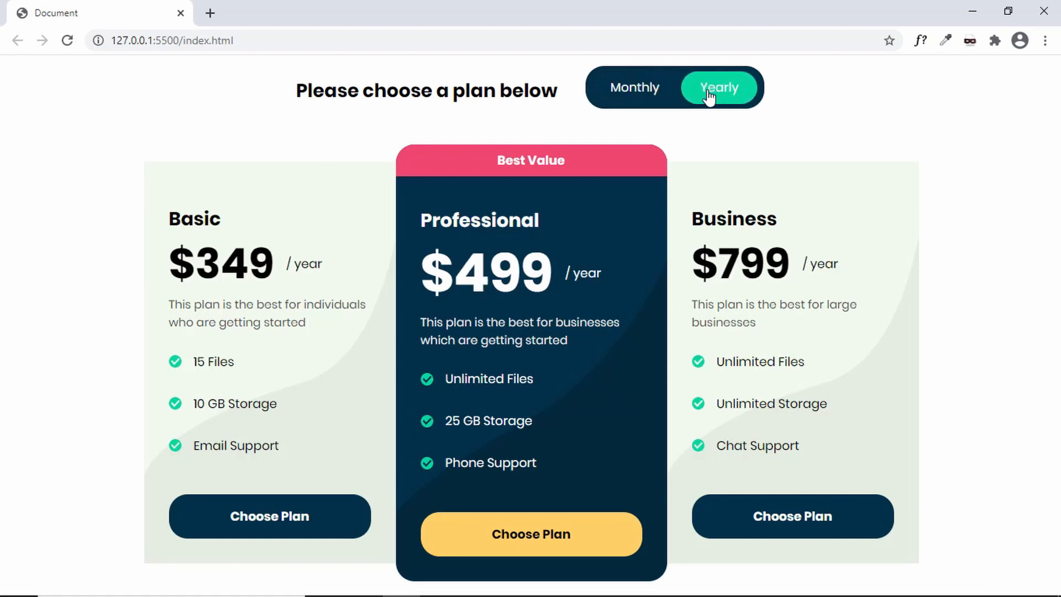
click(709, 98)
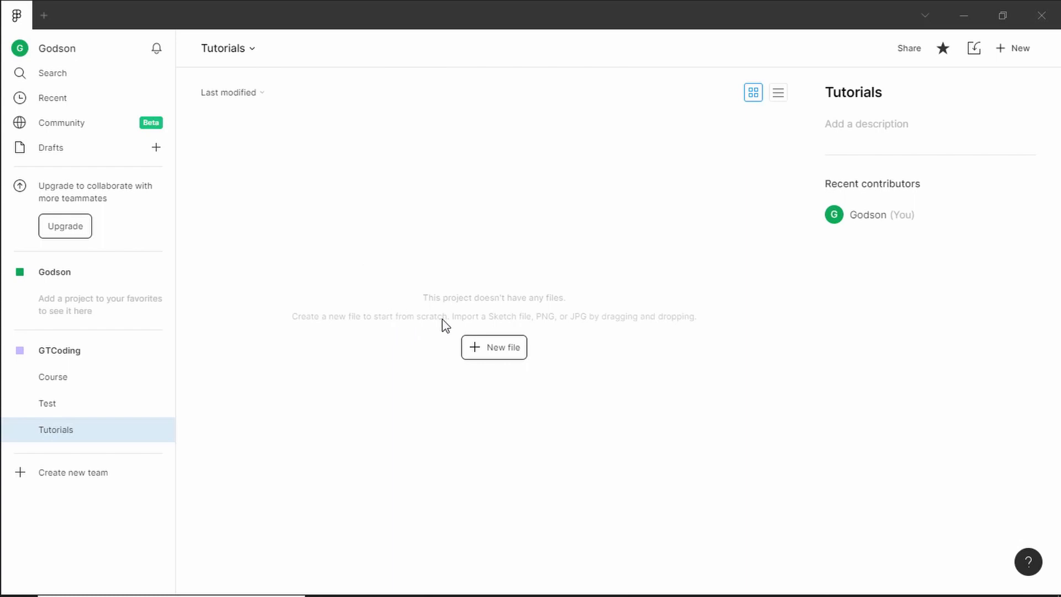
In Figma, create a new file from the blank canvas preset in the Tutorials project and name it Pricing Table.
click(507, 354)
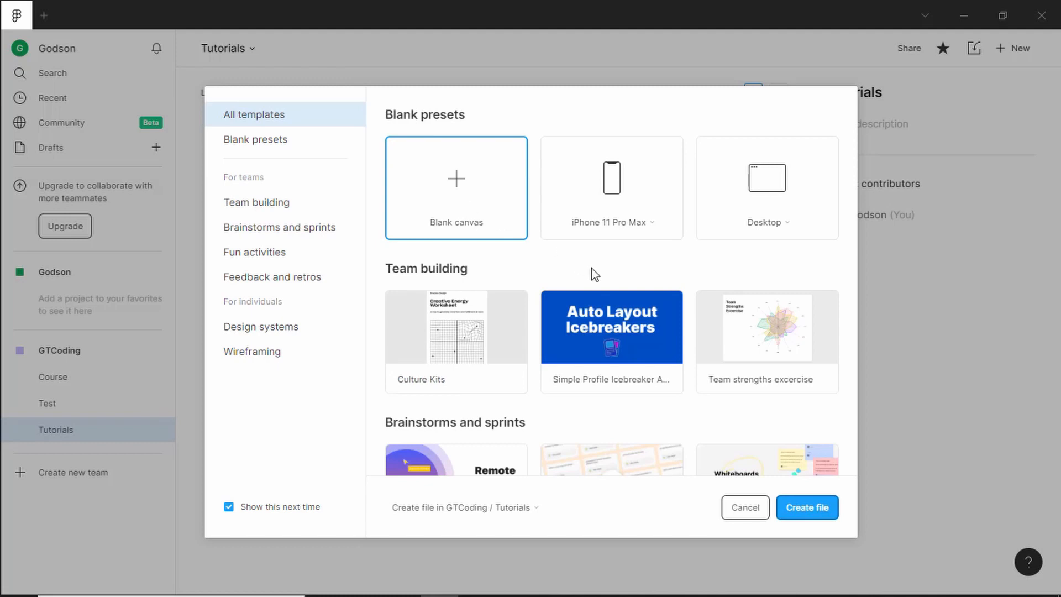
click(815, 511)
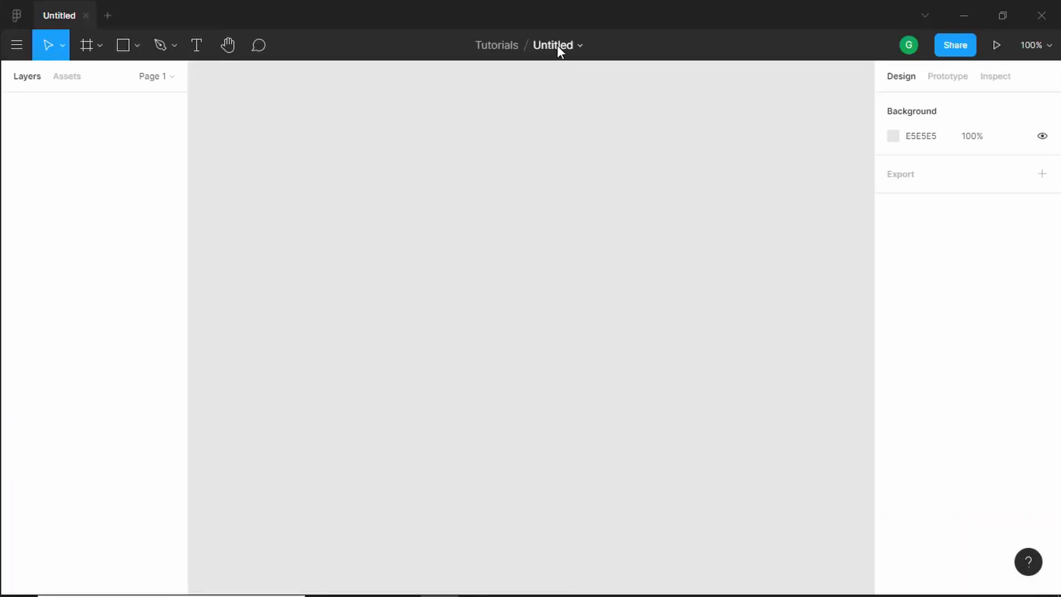
click(558, 44)
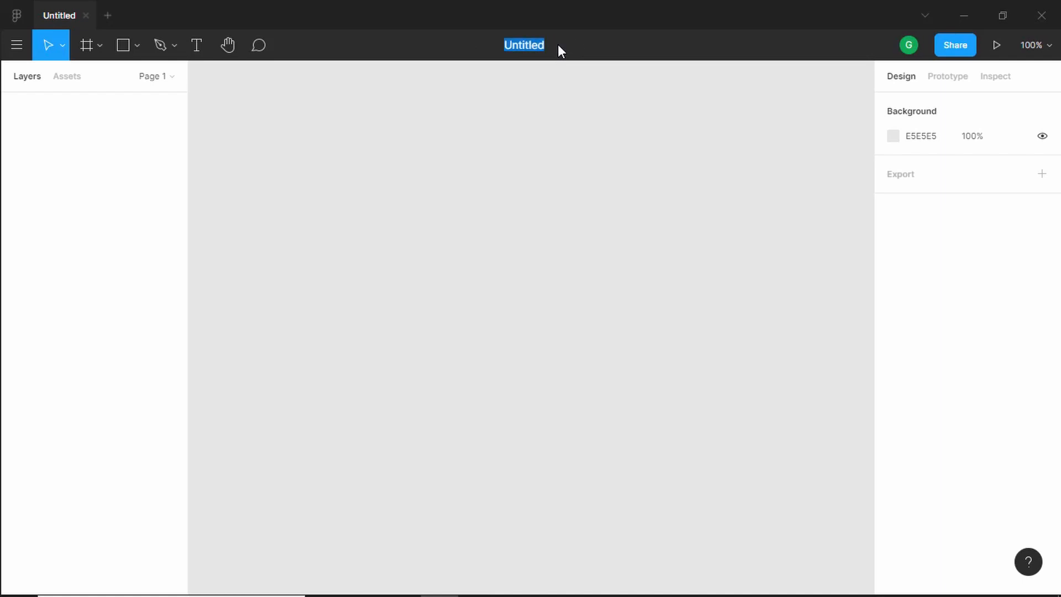
text(Pricing Table)
key(Return)
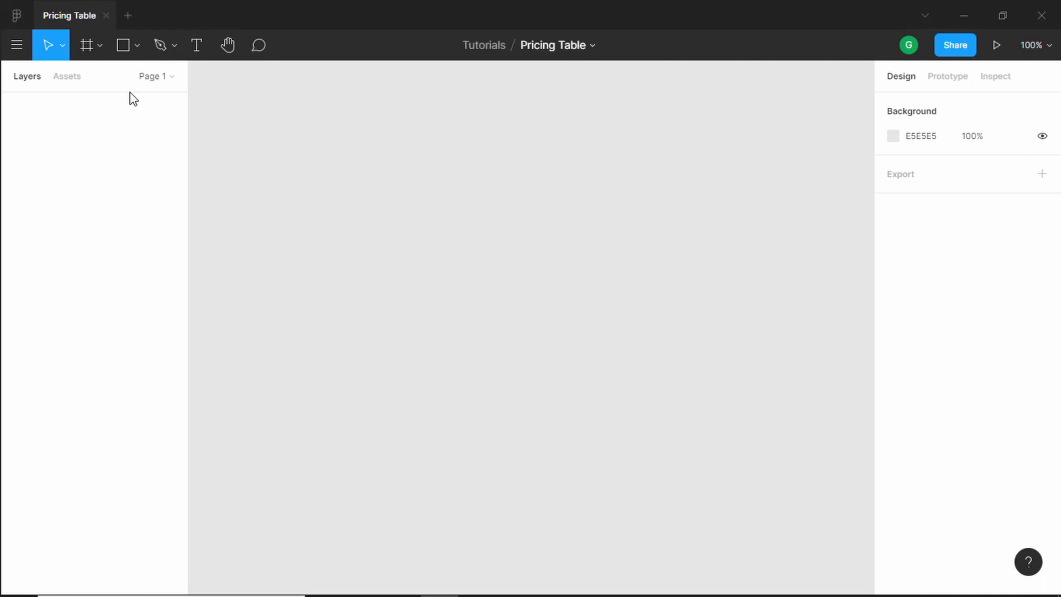
Draw a frame on the empty canvas and set its size to 1366 × 768.
click(88, 47)
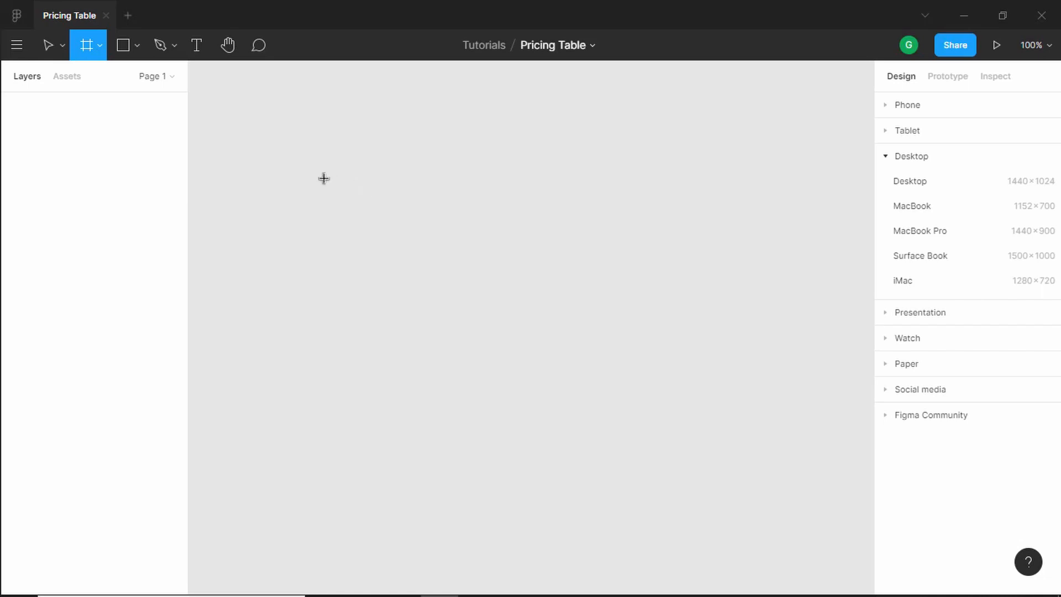
drag(290, 152, 669, 381)
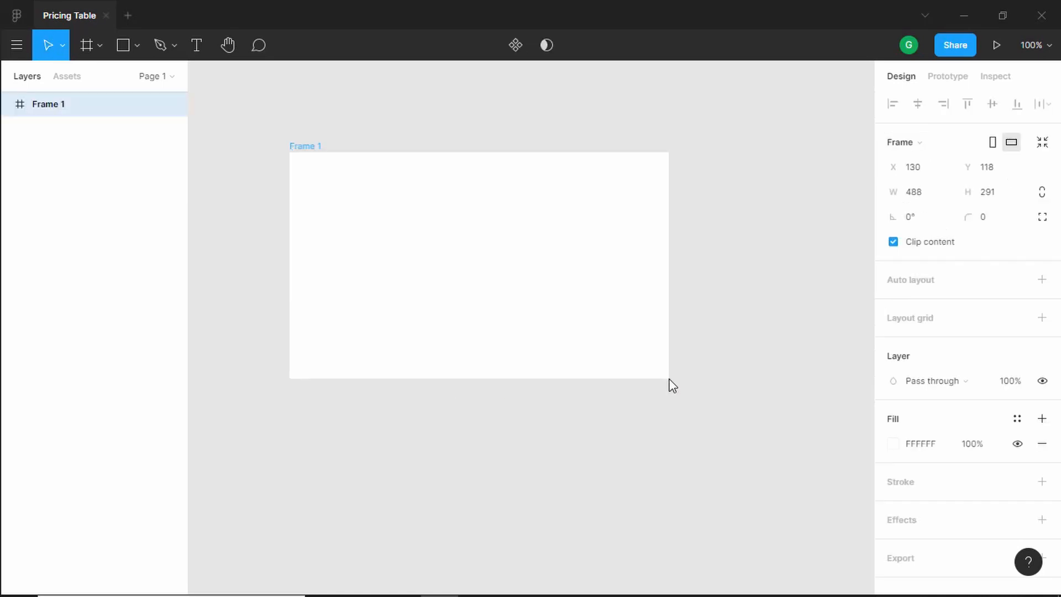
click(926, 203)
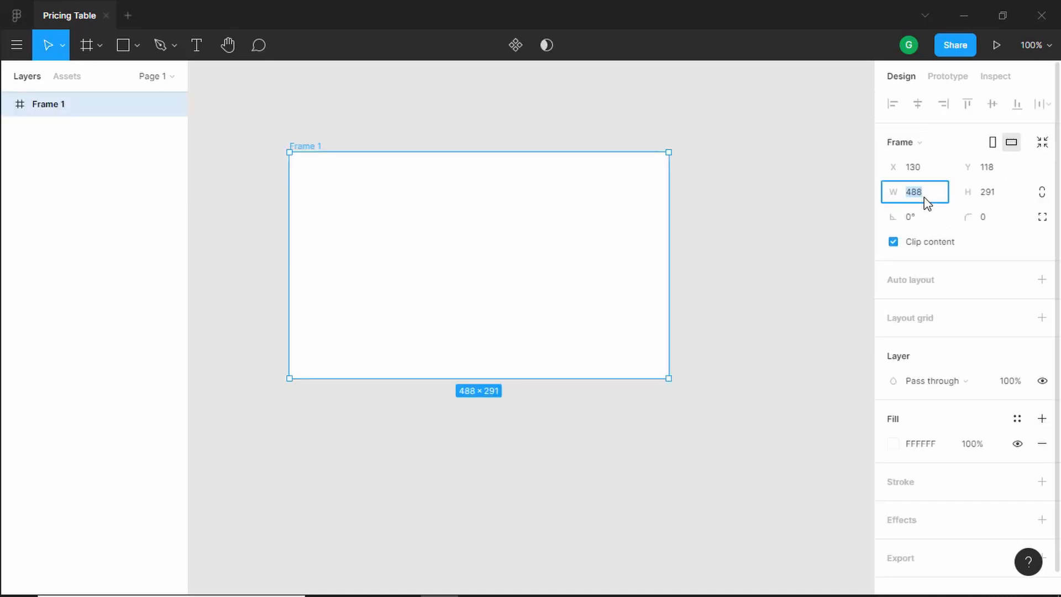
text(1366)
key(Tab)
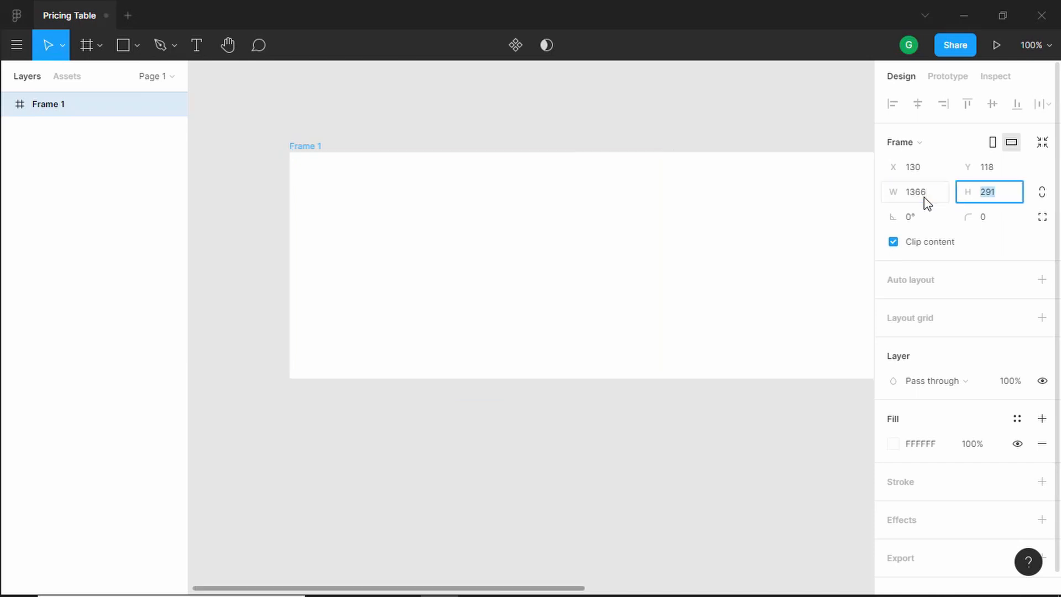
text(768)
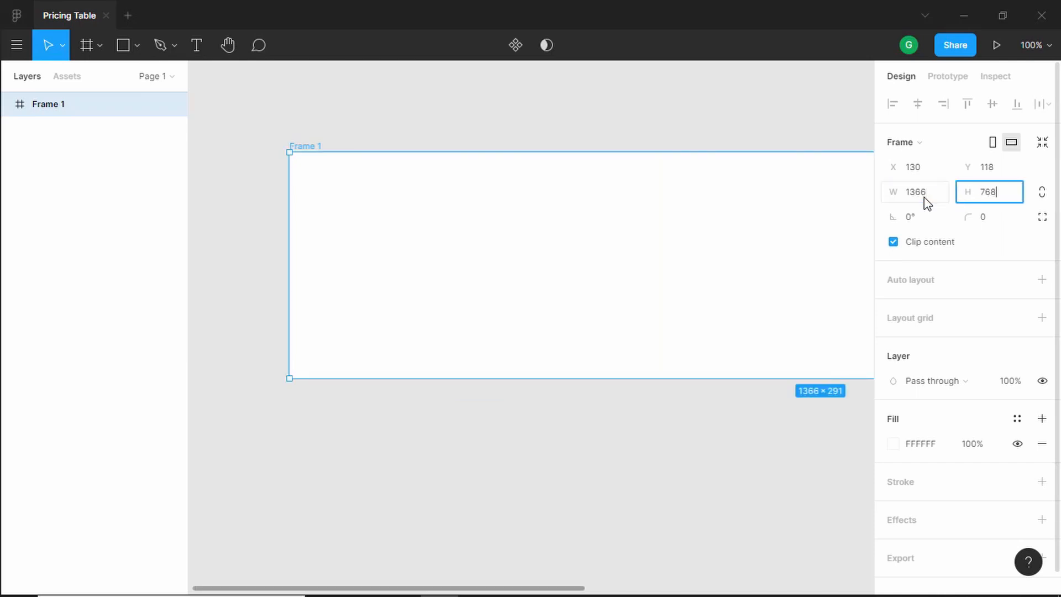
key(Return)
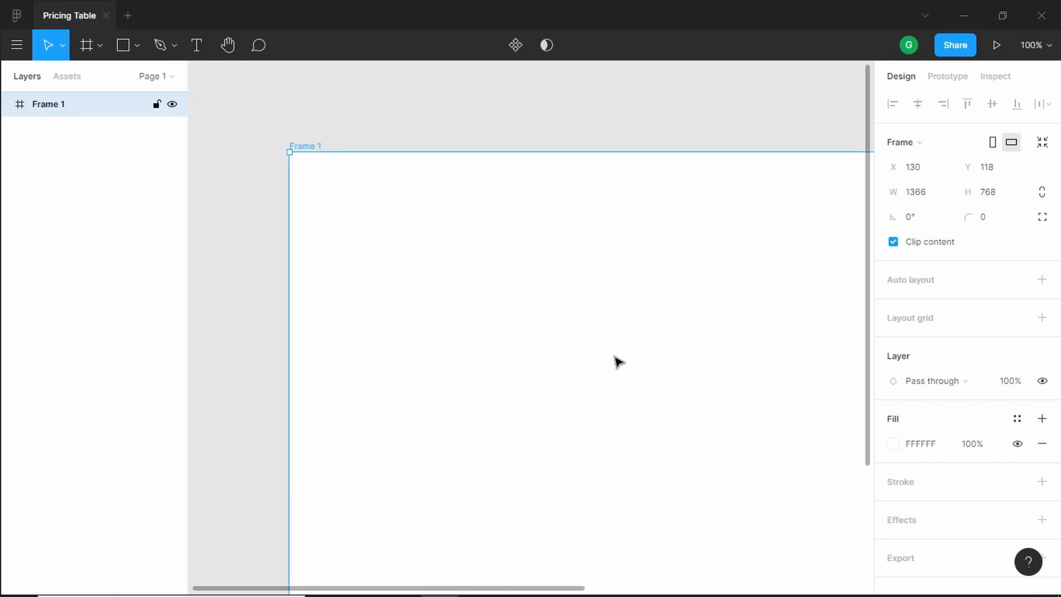
Duplicate the 1366 × 768 frame directly above the original and rename the copy Colors.
scroll(614, 356, down, 5)
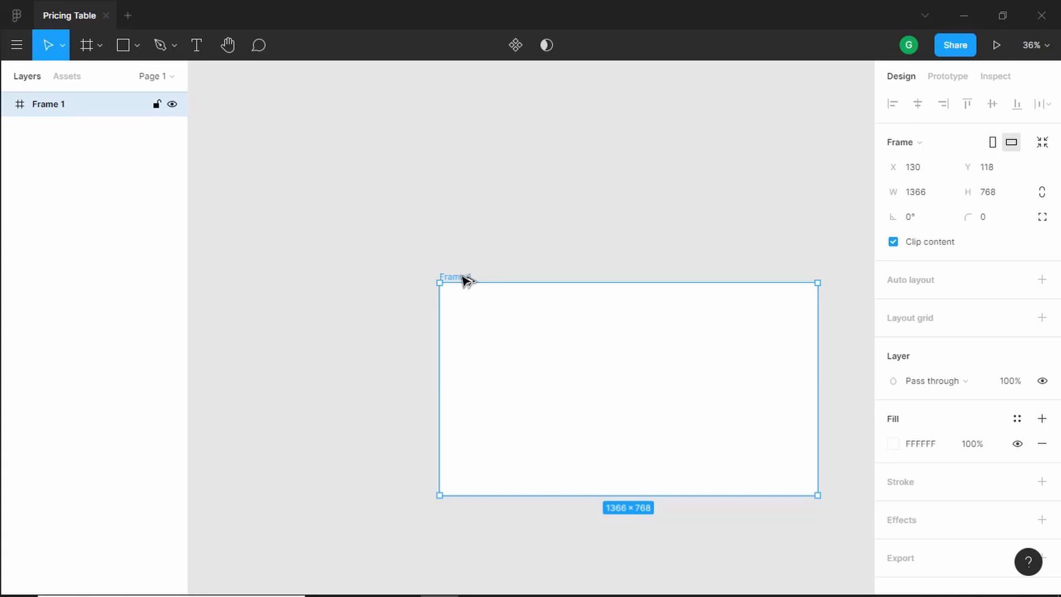
drag(464, 277, 467, 142)
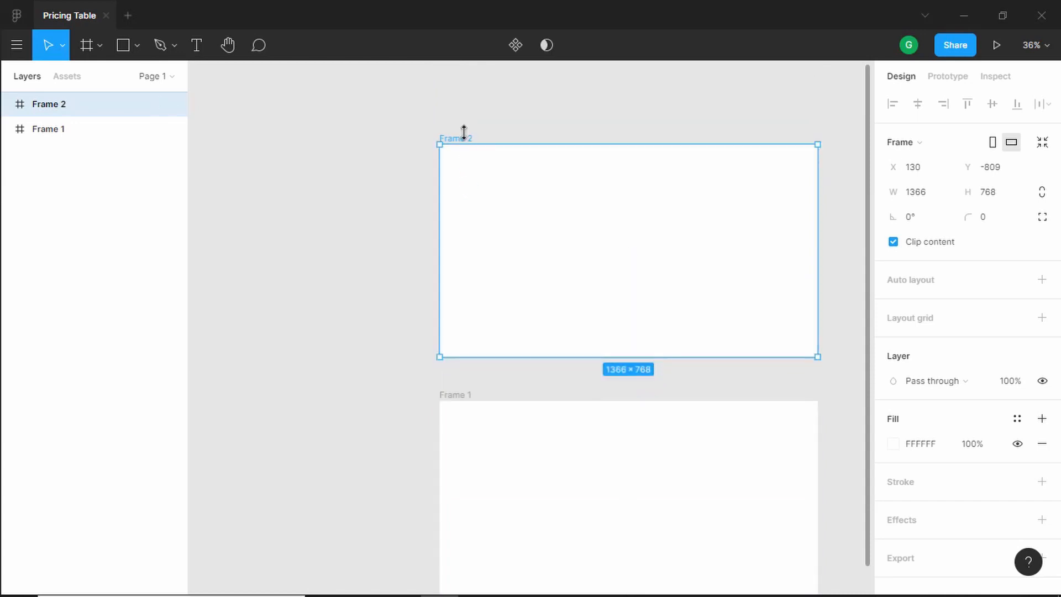
double_click(61, 103)
text(Colors)
key(Return)
Rename the original lower frame Pricing Table.
click(66, 133)
double_click(67, 132)
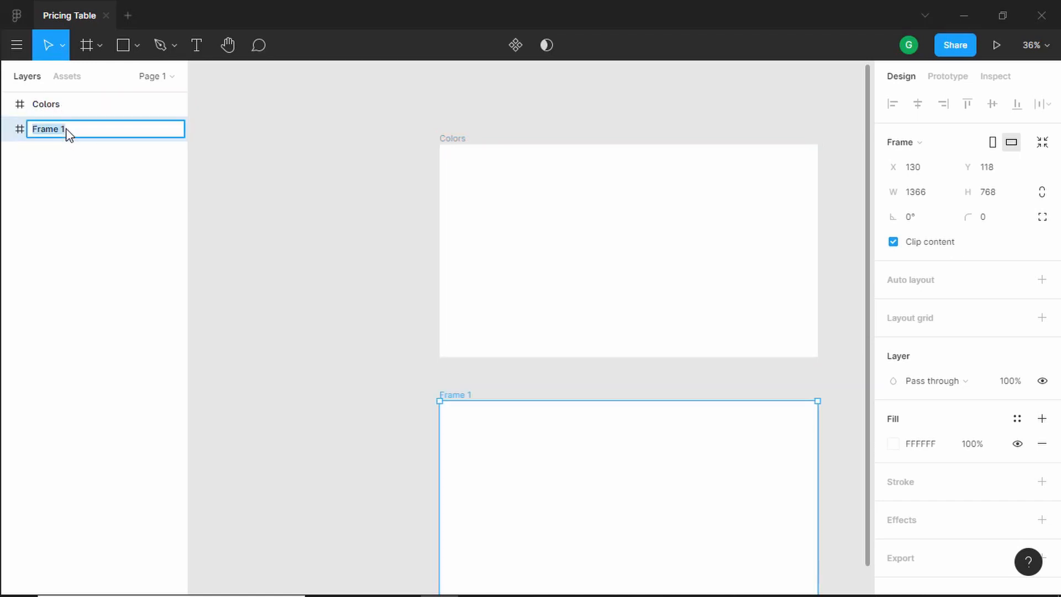
text(Pricing Table)
key(Return)
click(383, 227)
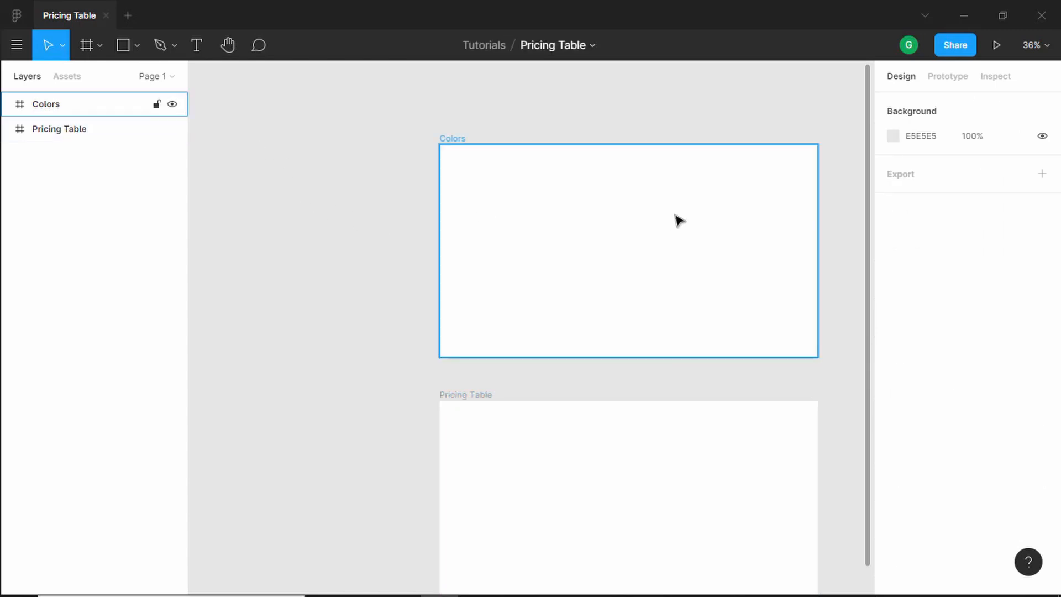
Draw a square about 205 × 205 in the Colors frame and place it at mid-height near the frame's left edge.
click(129, 48)
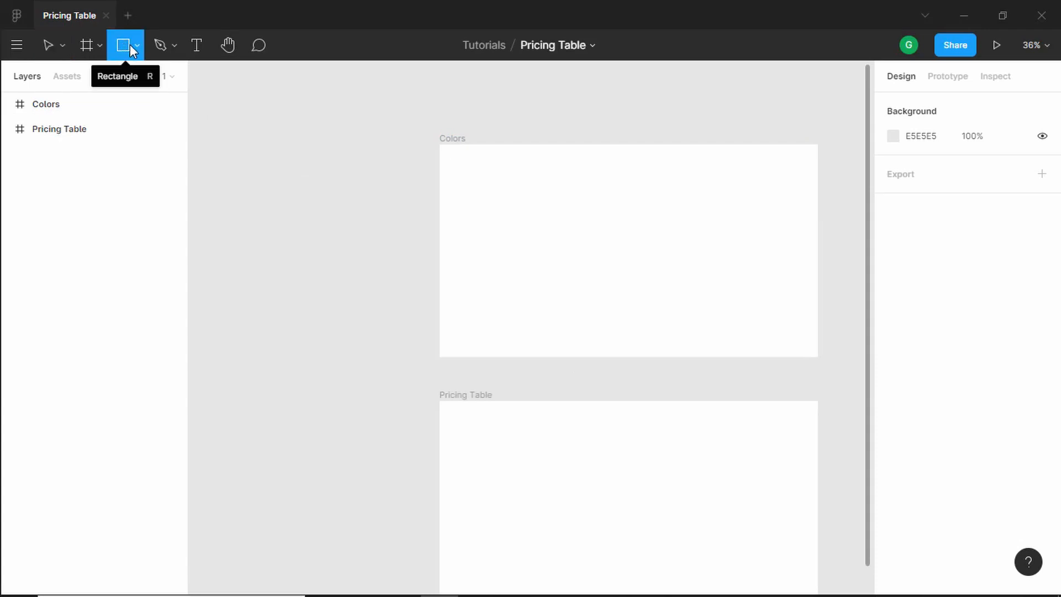
click(478, 180)
drag(493, 195, 521, 213)
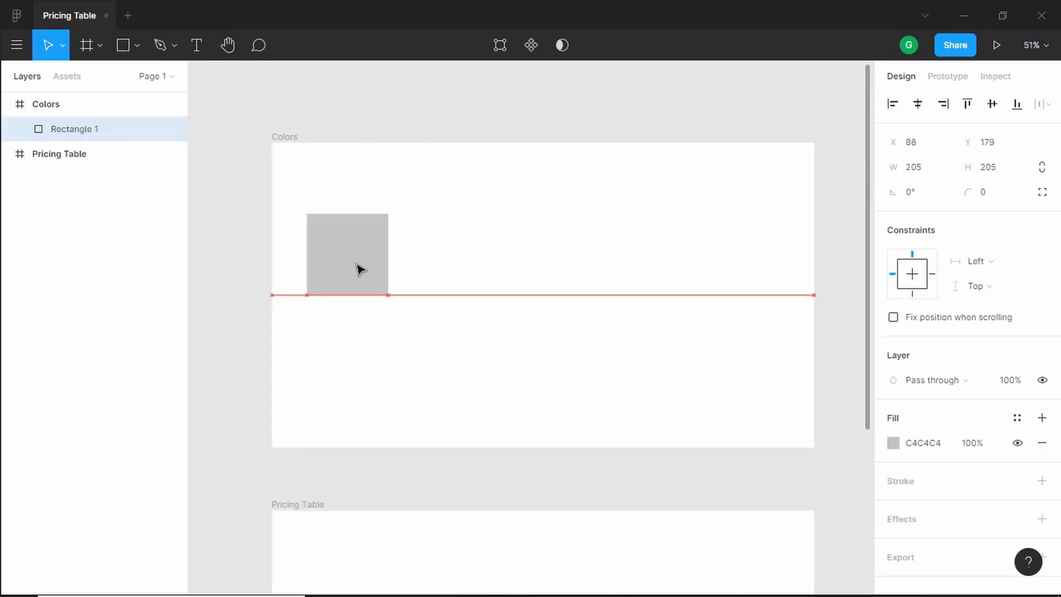
drag(358, 266, 360, 306)
Change the square's fill to white, FFFFFF.
click(927, 445)
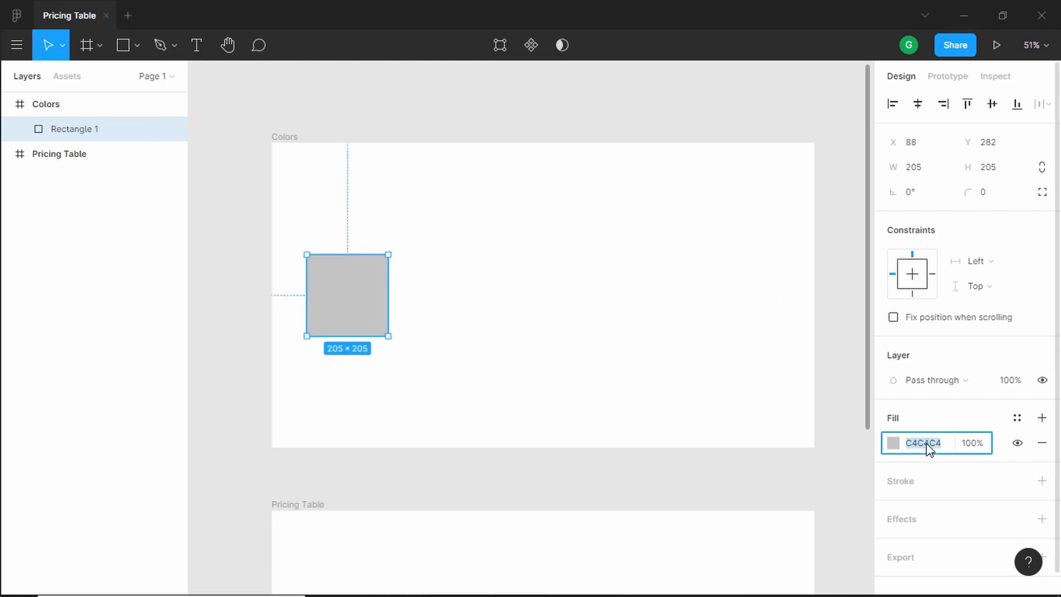
click(893, 443)
drag(800, 344, 630, 172)
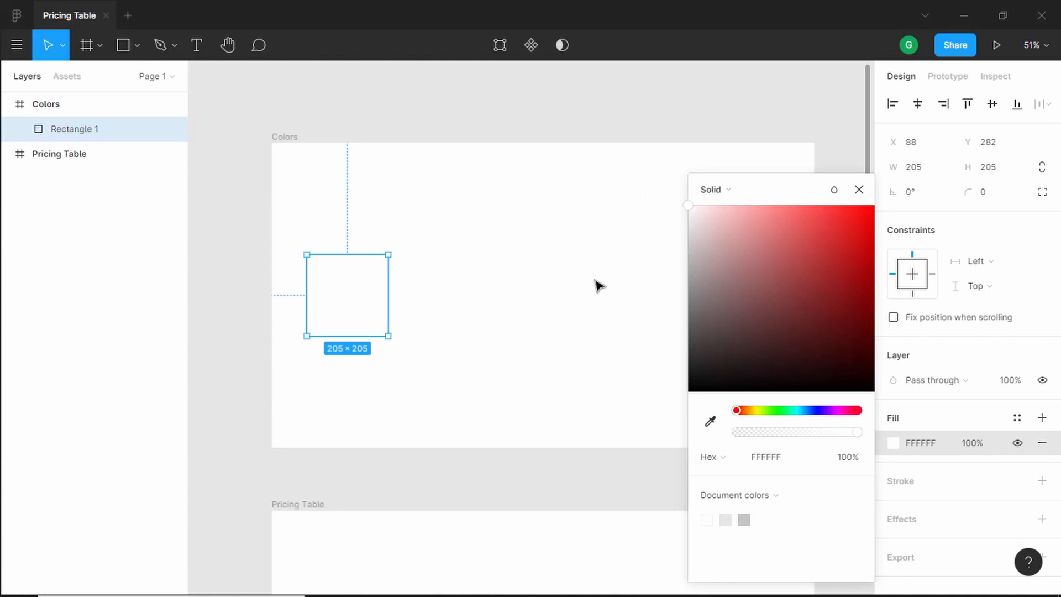
click(594, 286)
Set the corner radius of the white square to 8.
click(320, 291)
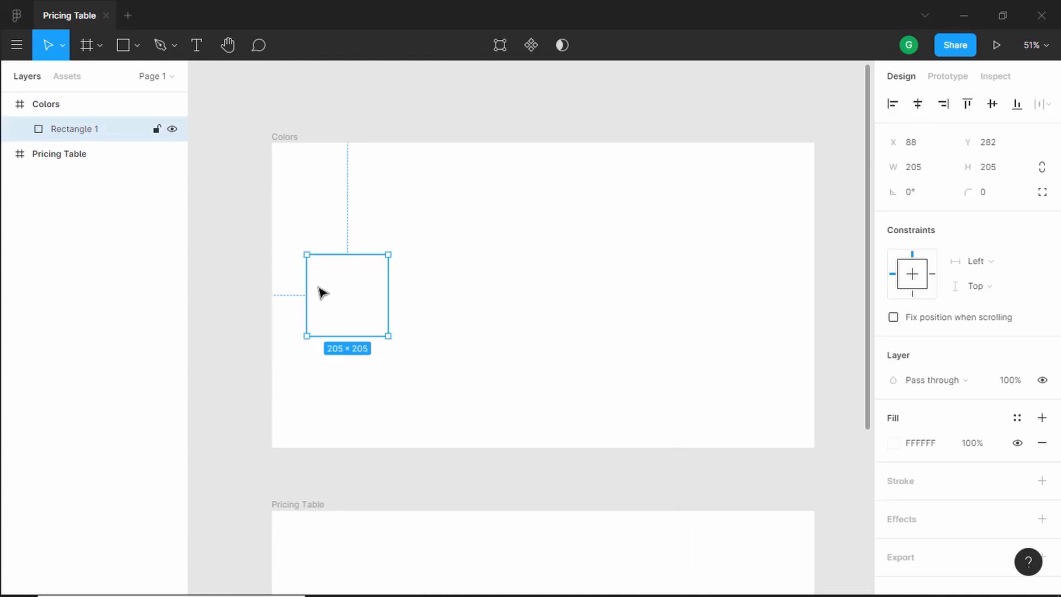
click(992, 194)
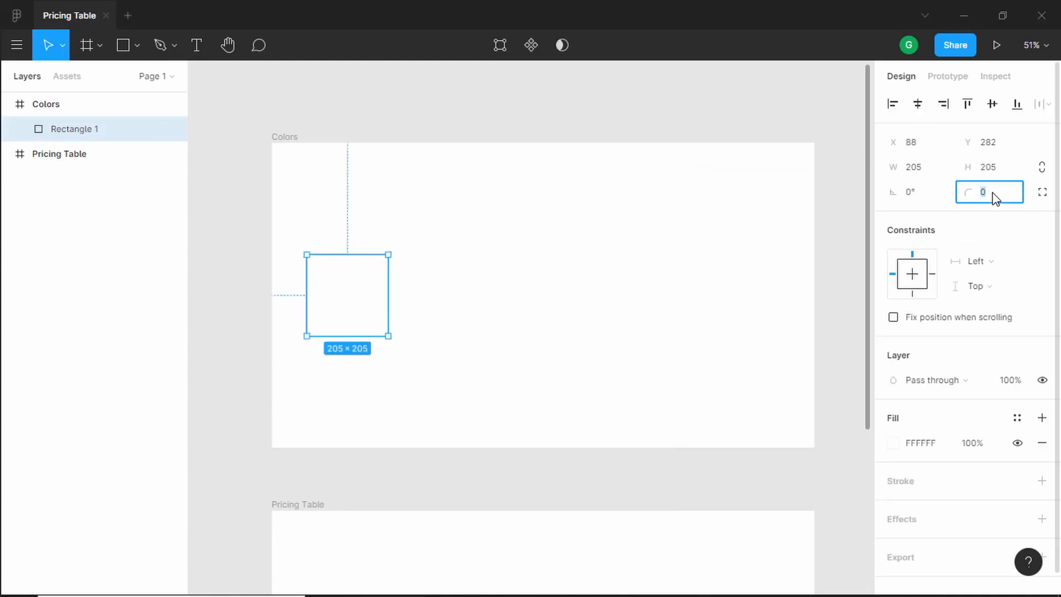
text(8)
key(Return)
Add a drop shadow to the square with a Y offset of 7, blur 30 and spread -3.
scroll(961, 369, down, 1)
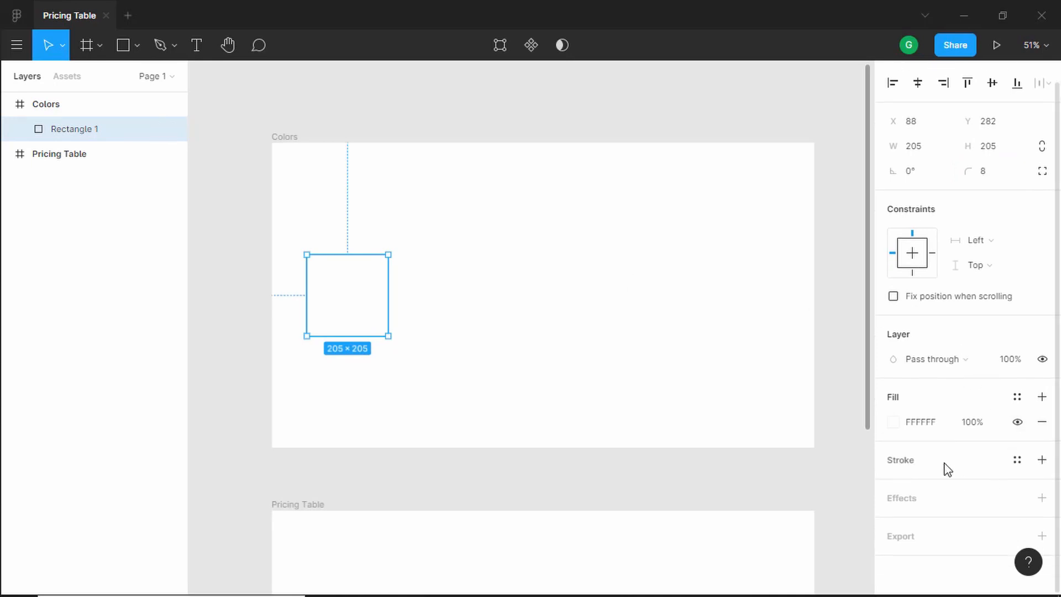
click(1041, 499)
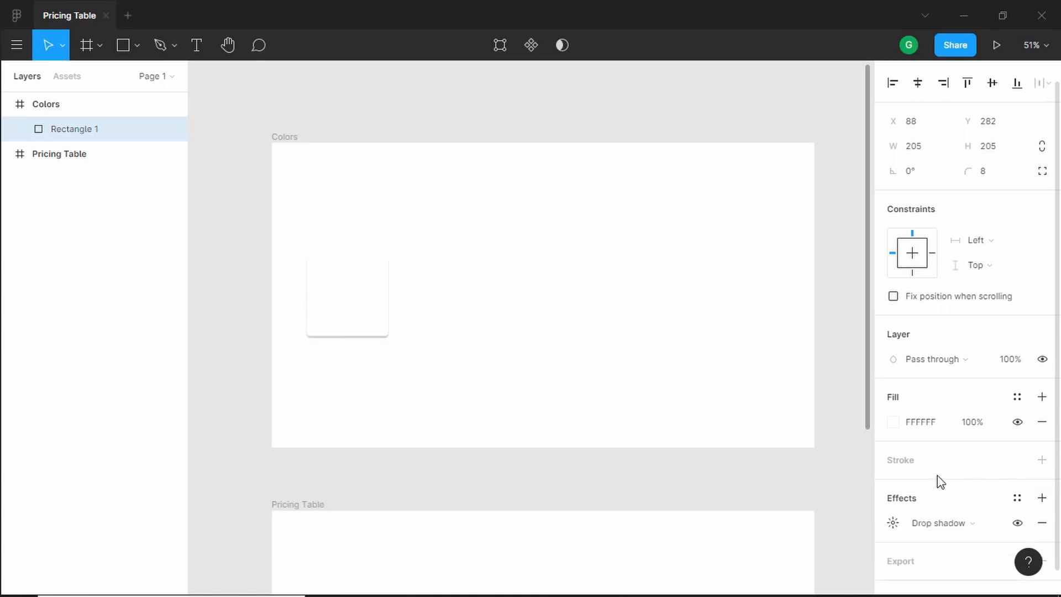
scroll(917, 491, down, 1)
click(893, 499)
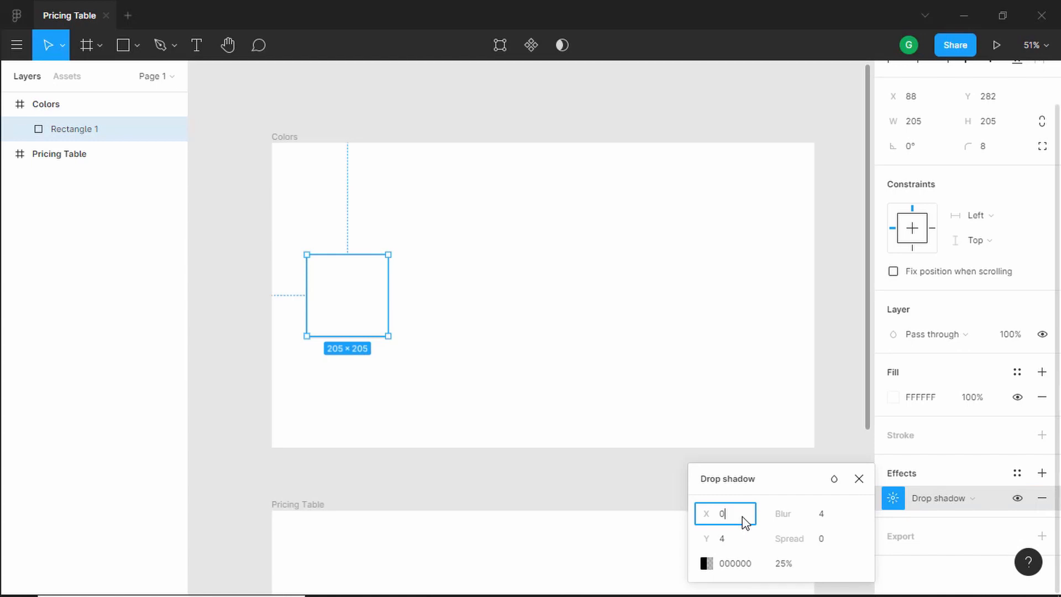
key(Tab)
key(Up)
key(Up)
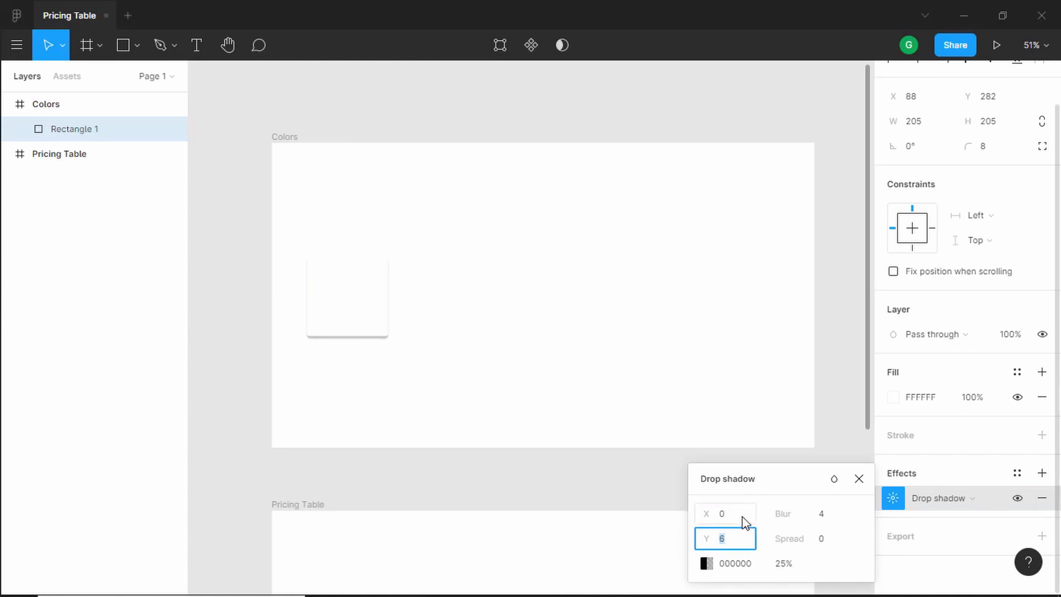
key(Tab)
text(30)
key(Tab)
text(-3)
key(Tab)
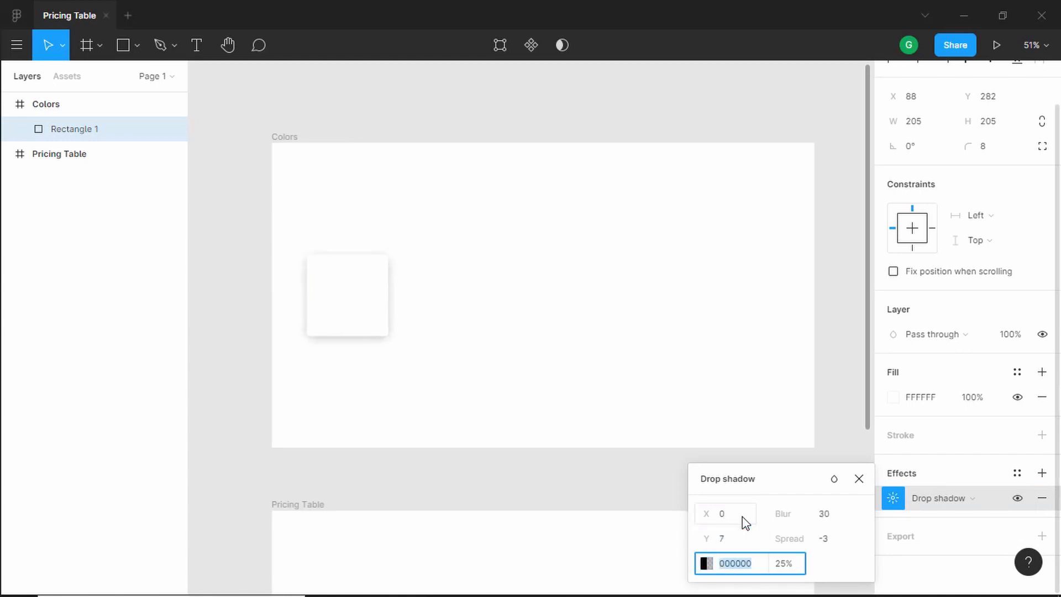
Lower the drop shadow's opacity to 15%.
key(Tab)
key(Down)
key(Down)
key(Down)
key(Down)
key(Down)
key(Down)
key(Down)
key(Down)
key(Down)
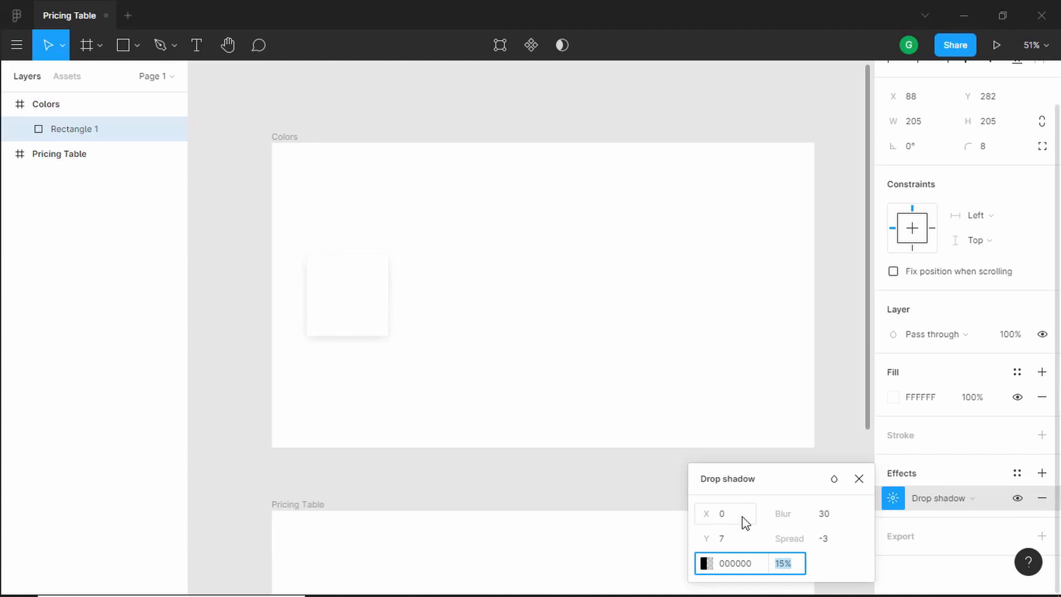
Duplicate the white square 87 px to its right in the Colors frame and set the copy's fill to 023047.
click(418, 348)
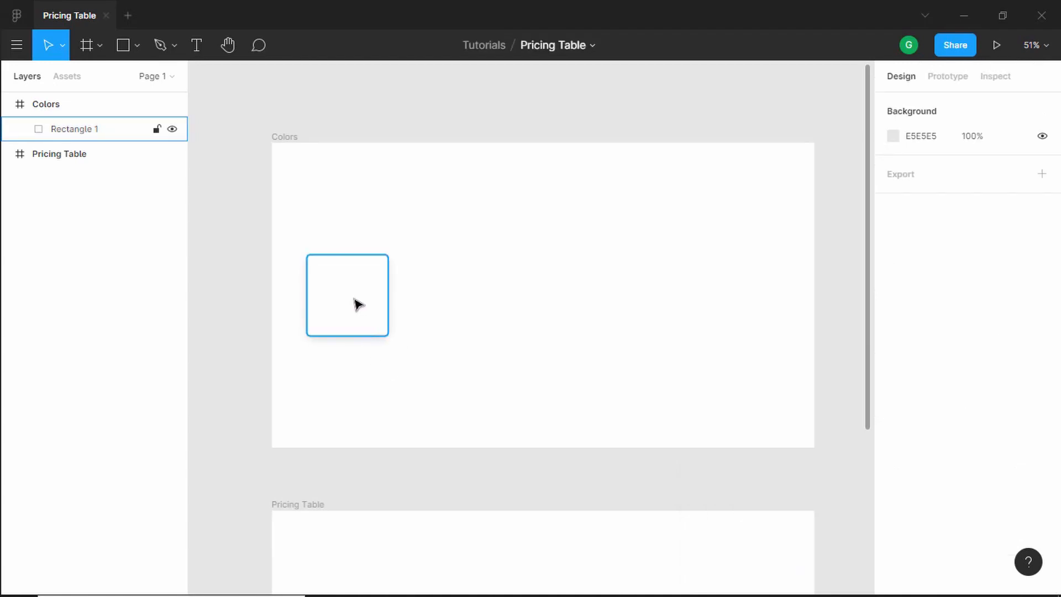
drag(358, 304, 477, 305)
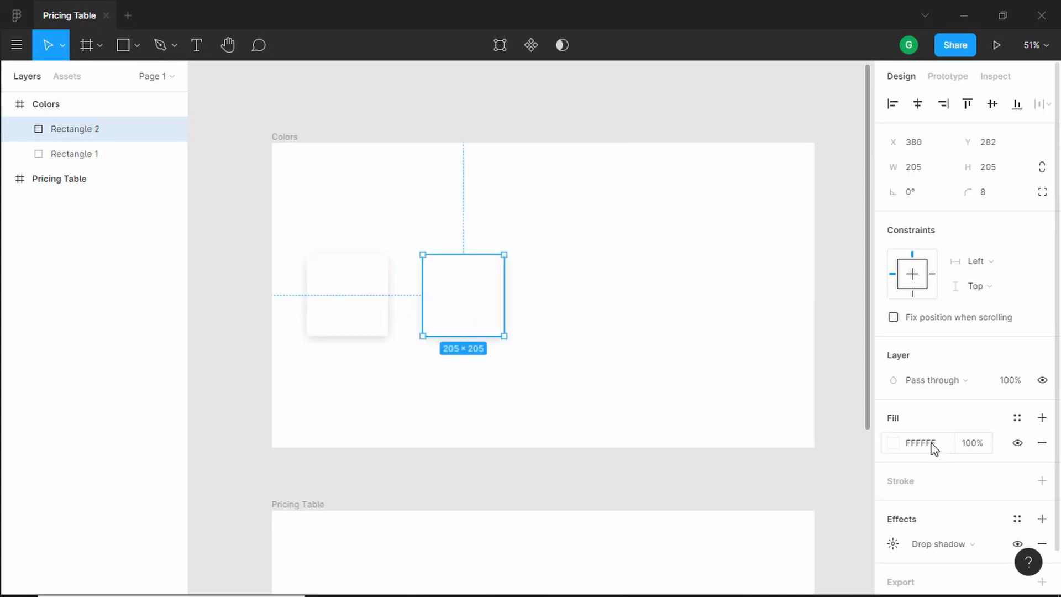
click(931, 446)
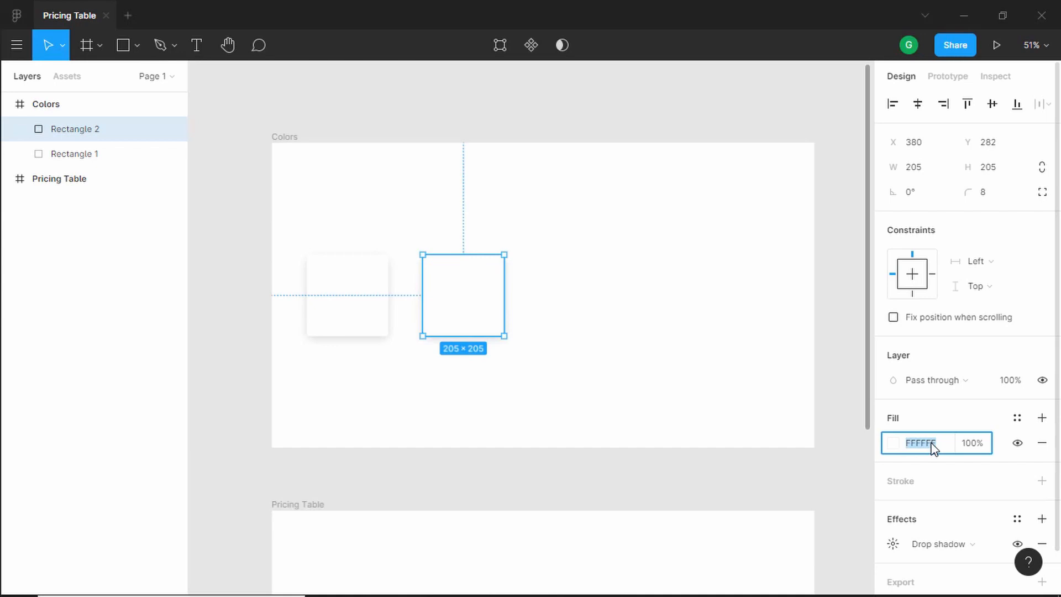
text(023047)
key(Return)
key(Escape)
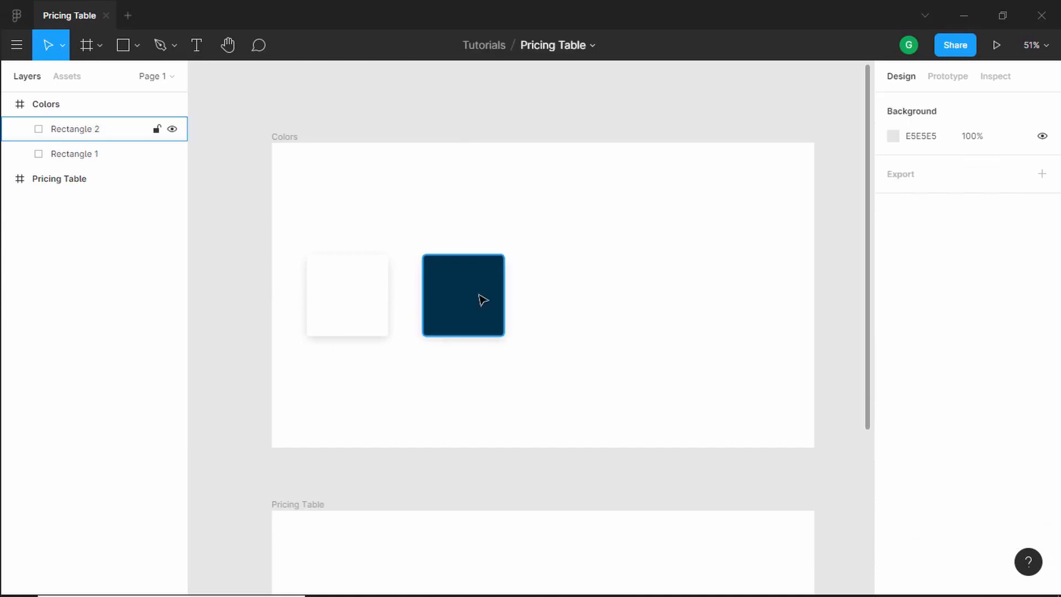
Duplicate the white and dark blue squares together to the right, keeping the 87 px spacing, to make a row of four.
click(480, 299)
drag(521, 250, 341, 357)
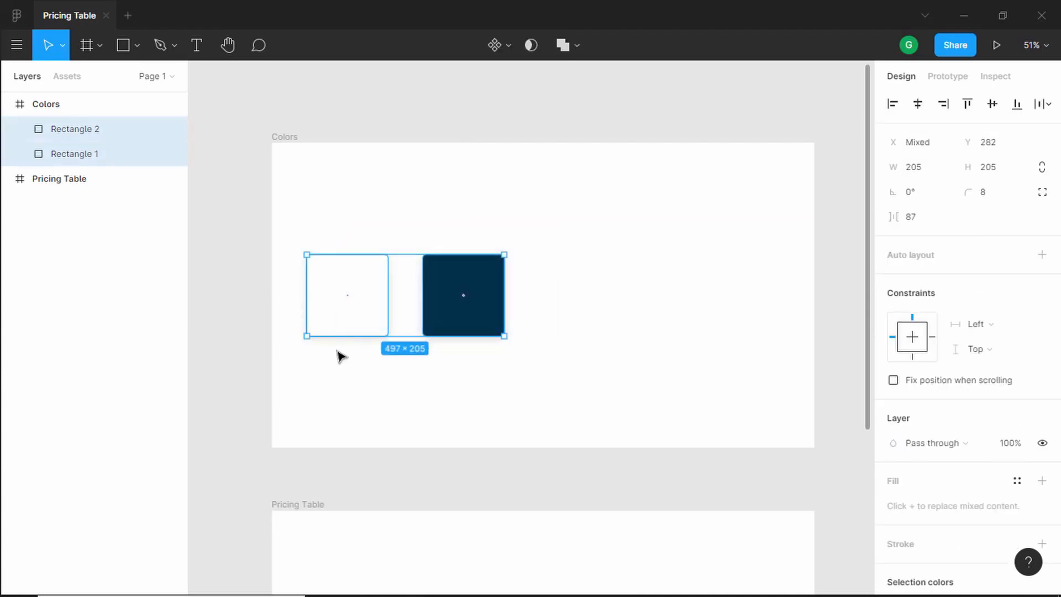
alt+drag(457, 321, 689, 322)
key(Escape)
Change the third square's fill to green, 06D6A0.
click(578, 304)
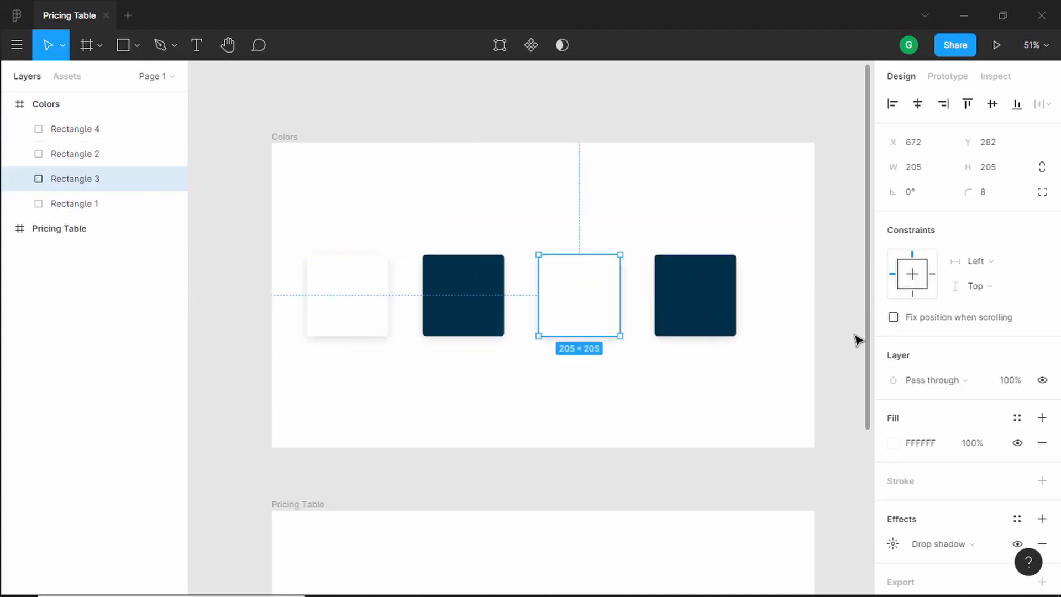
click(934, 442)
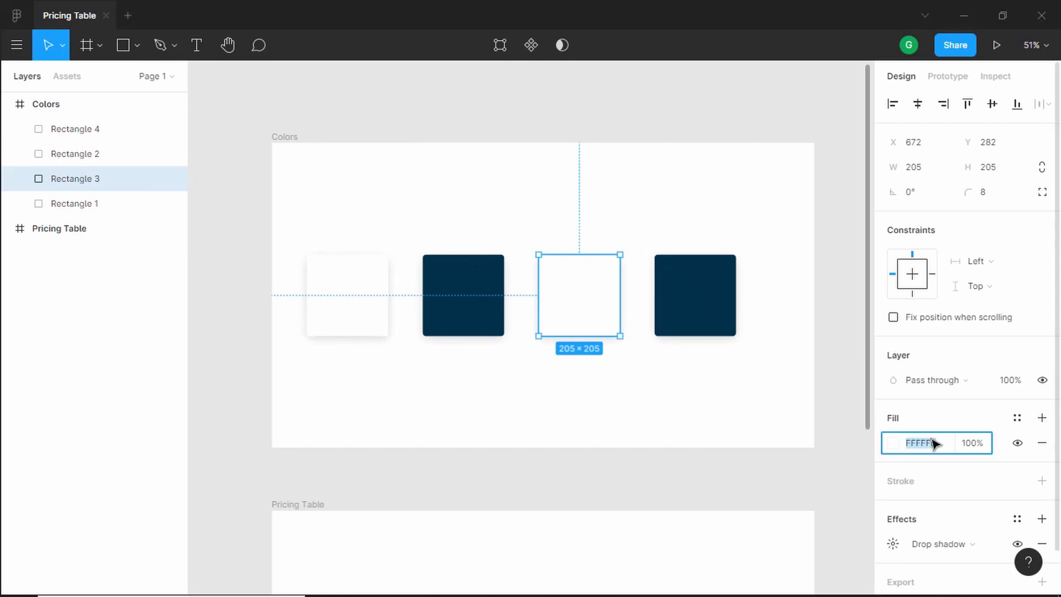
text(06d6a0)
key(Return)
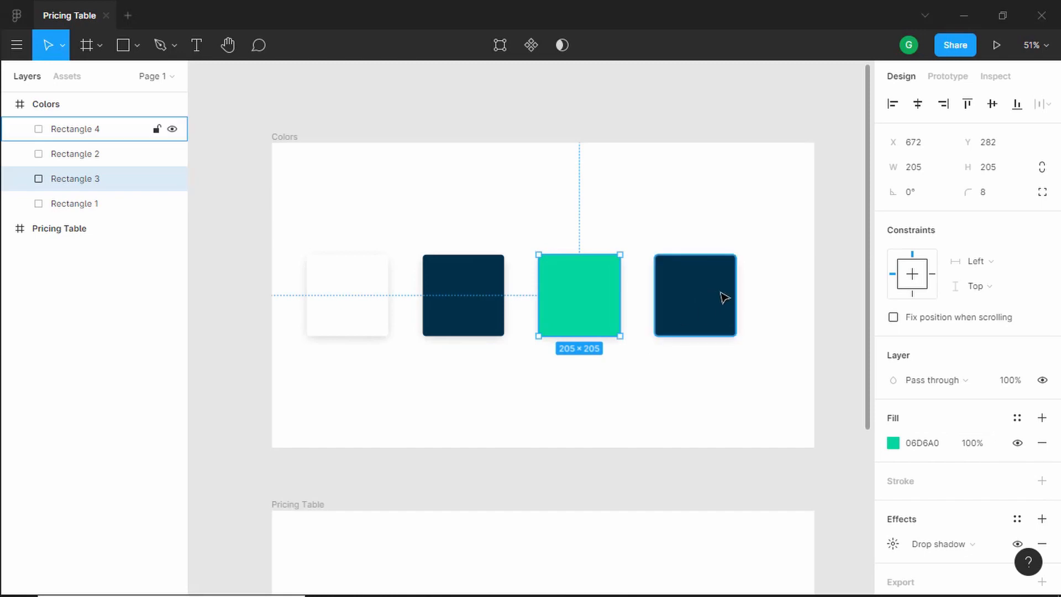
Change the fourth square's fill to yellow, FFD166.
click(702, 300)
click(930, 450)
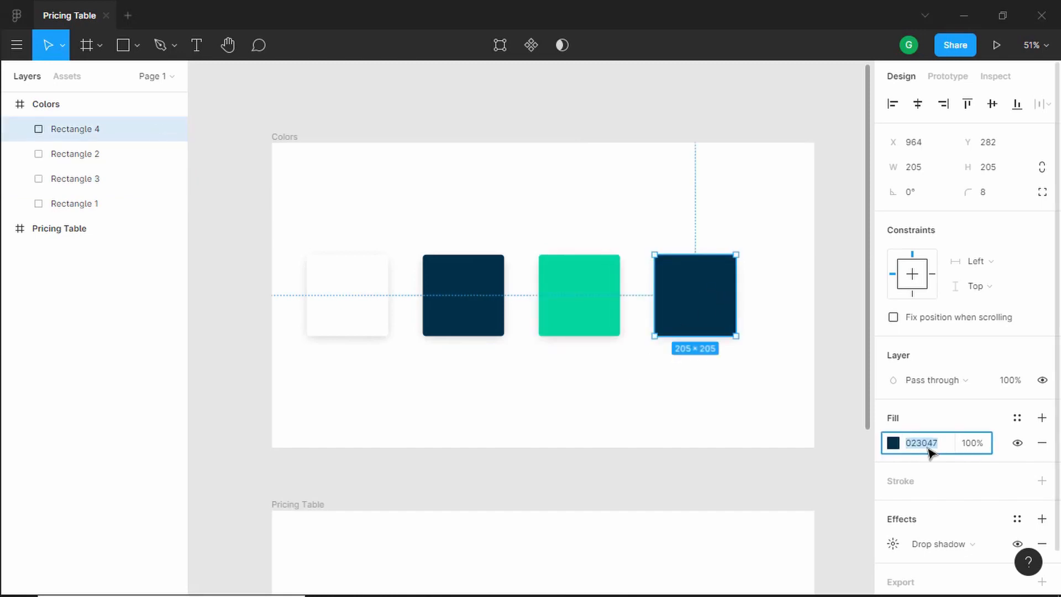
text(ffd166)
key(Return)
Move all four color squares together to the horizontal and vertical center of the Colors frame.
drag(756, 223, 275, 389)
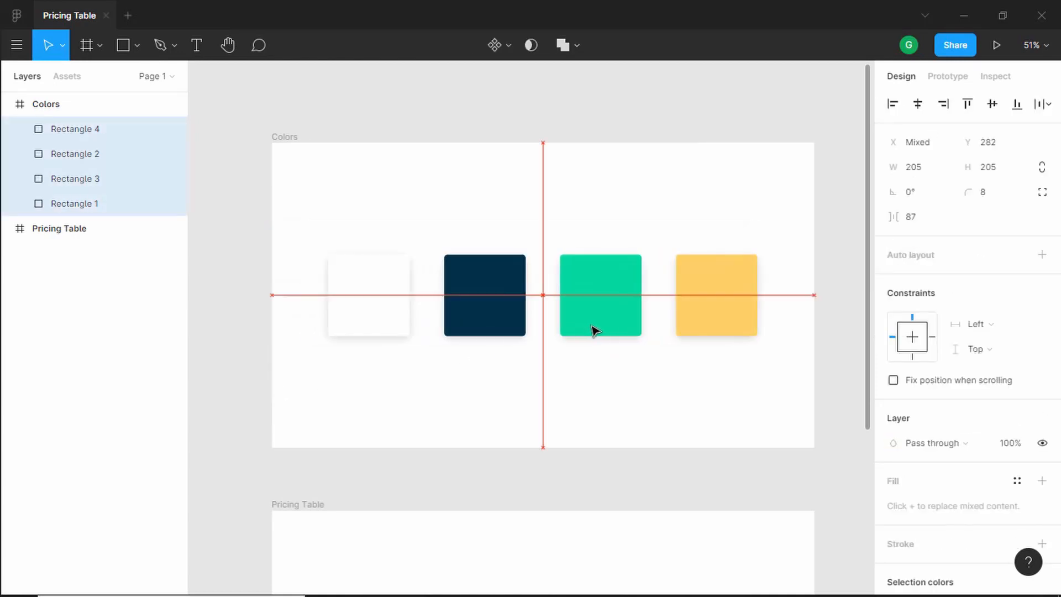
drag(591, 326, 589, 324)
click(609, 232)
Switch to the Coolors website, look over its home page, start the palette generator and hide the iOS app ad over the palette.
scroll(610, 232, down, 1)
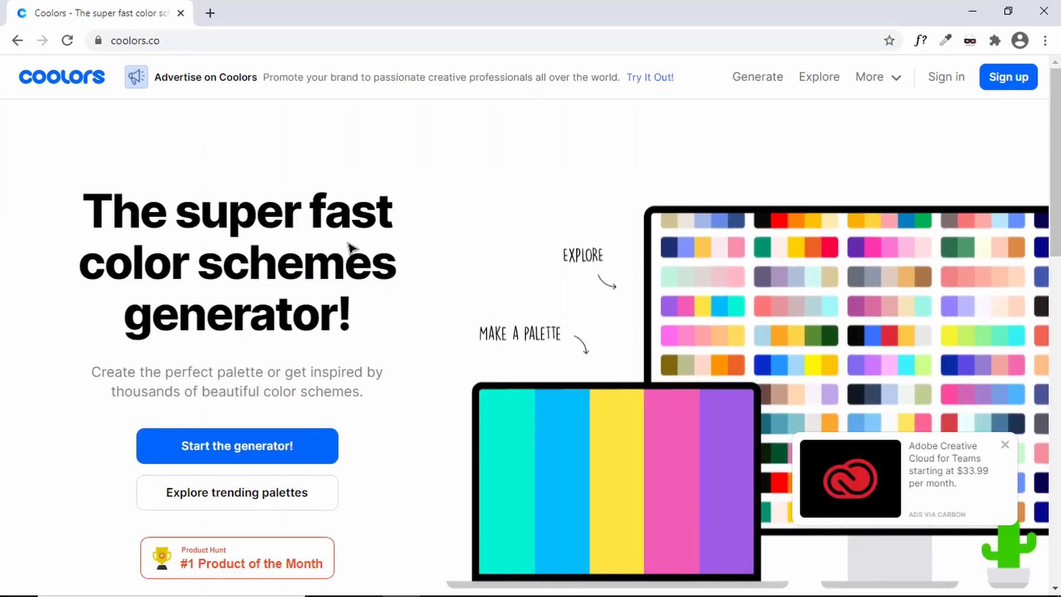
scroll(350, 247, down, 2)
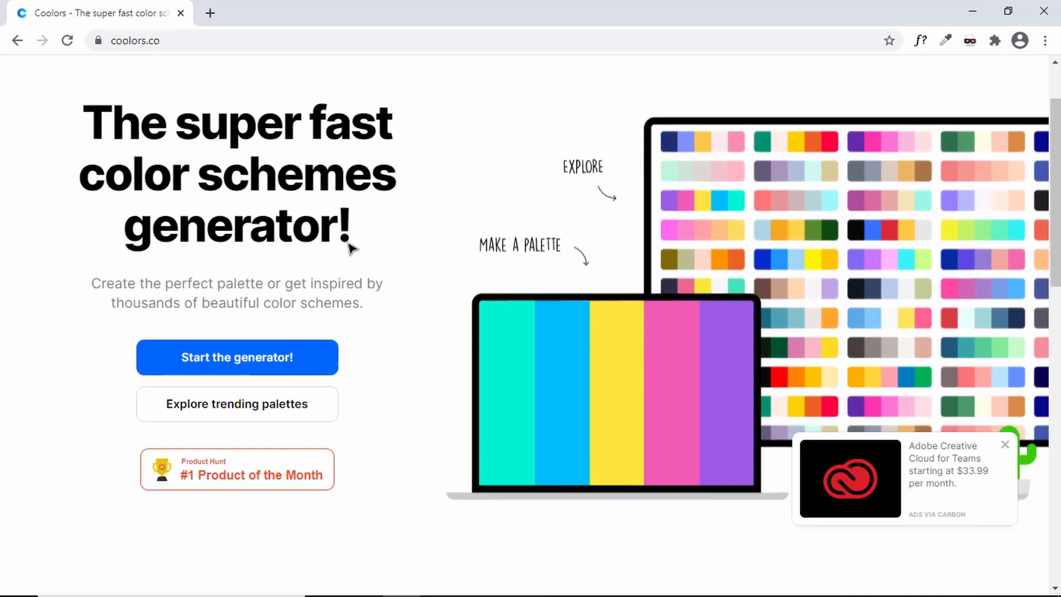
scroll(231, 303, up, 2)
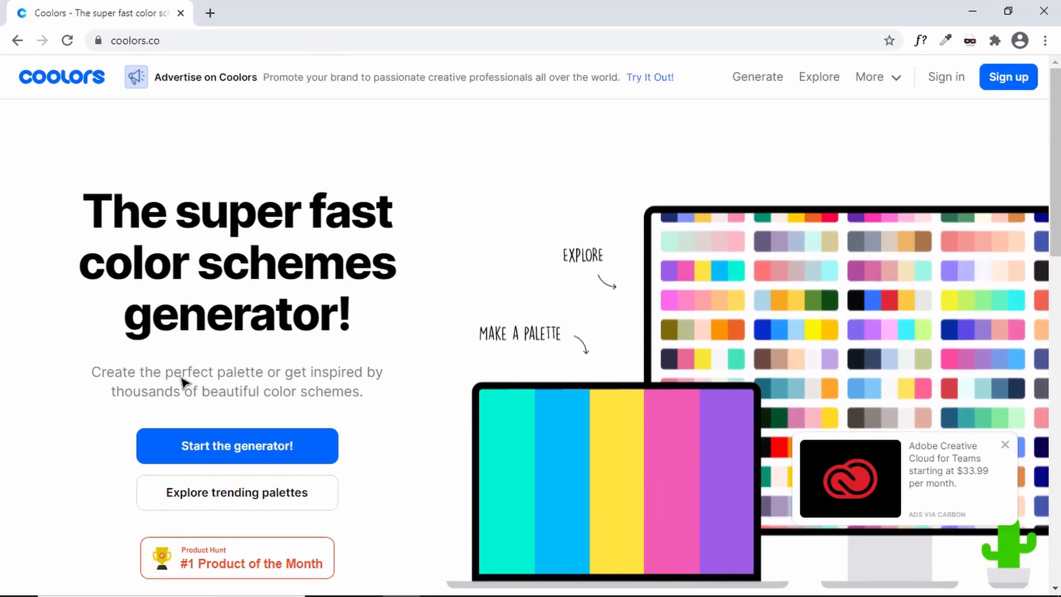
click(215, 452)
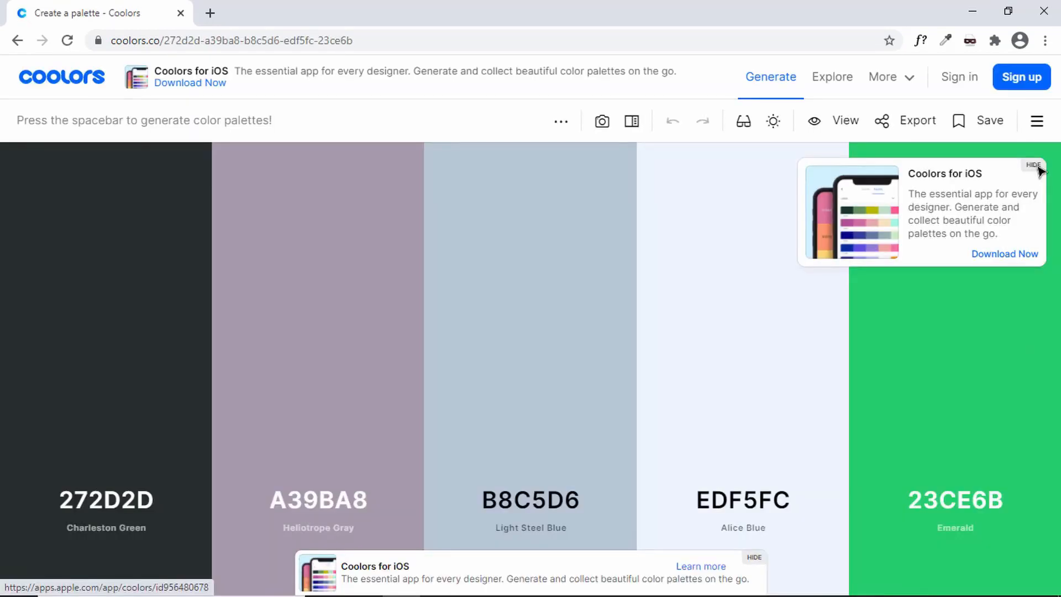
click(1042, 173)
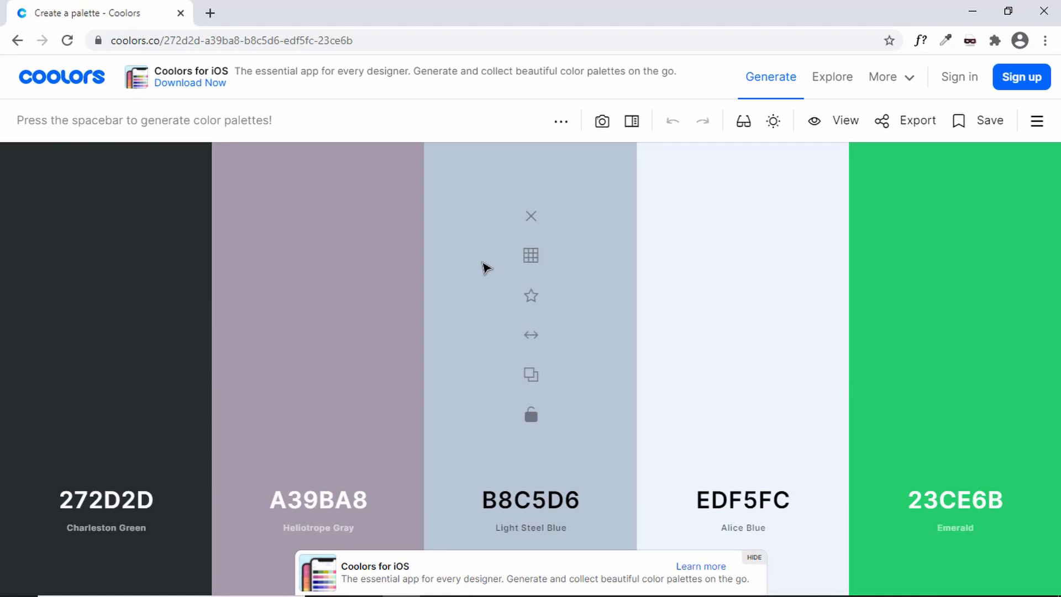
Generate three new random palettes and lock the first color, Charcoal 2F4858.
key(space)
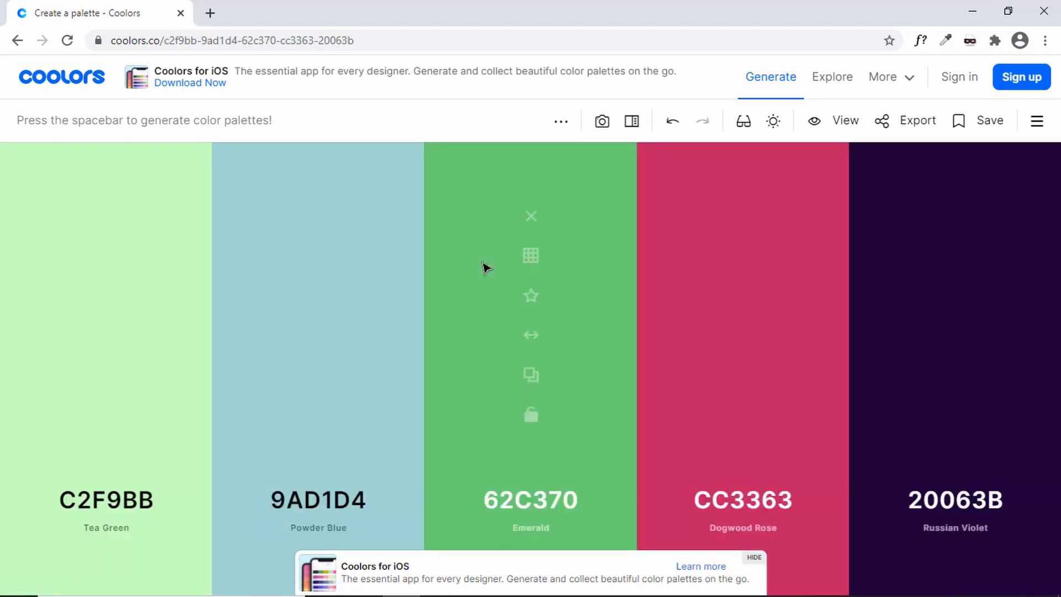
key(space)
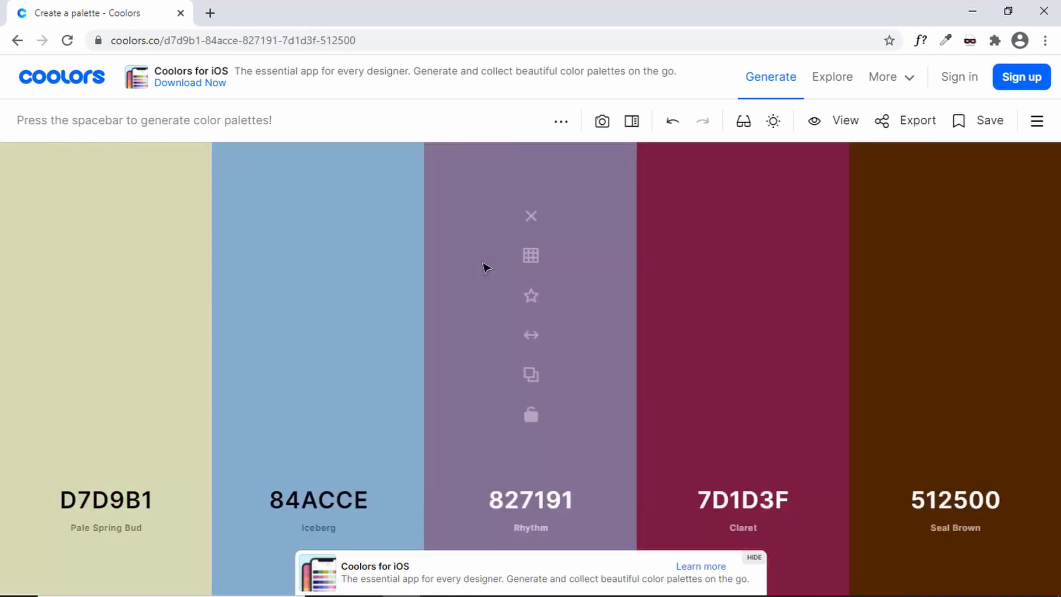
key(space)
click(105, 414)
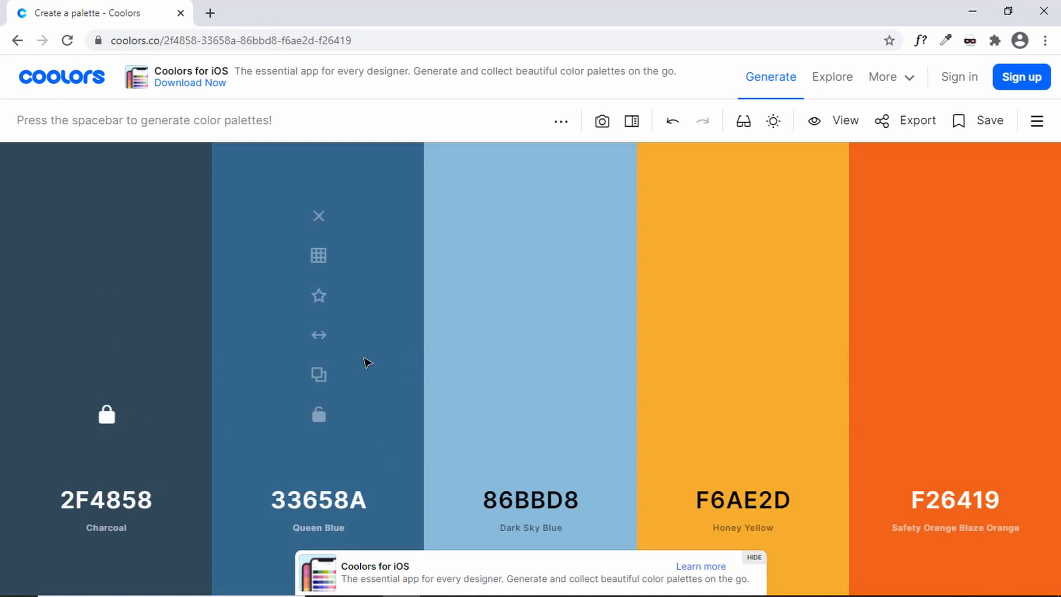
Regenerate the unlocked colors four times and move Pacific Blue 0EB1D2 from second to third place in the palette.
key(space)
key(space)
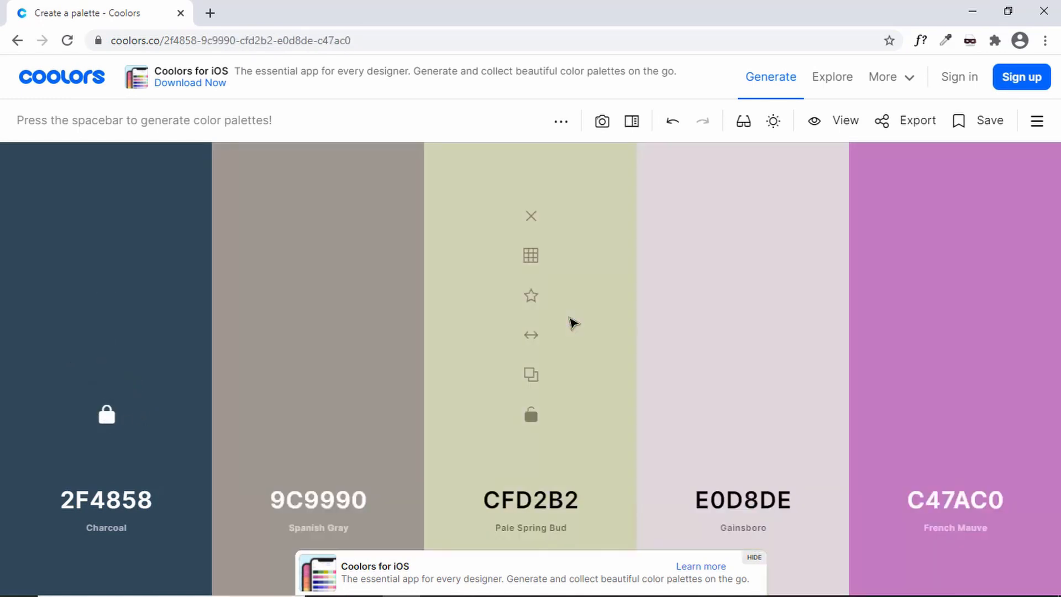
key(space)
key(space)
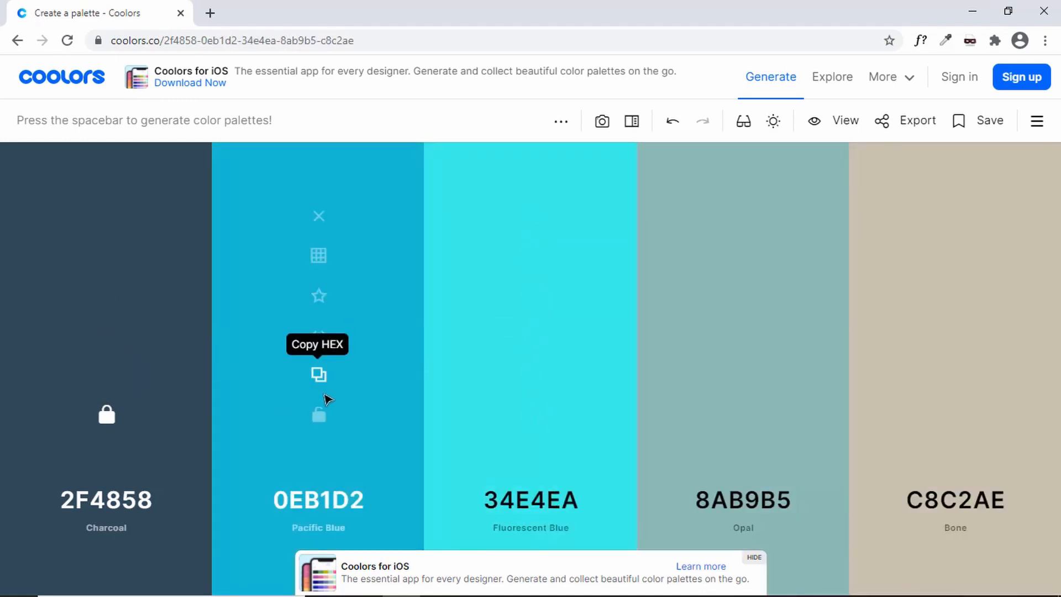
drag(318, 336, 519, 324)
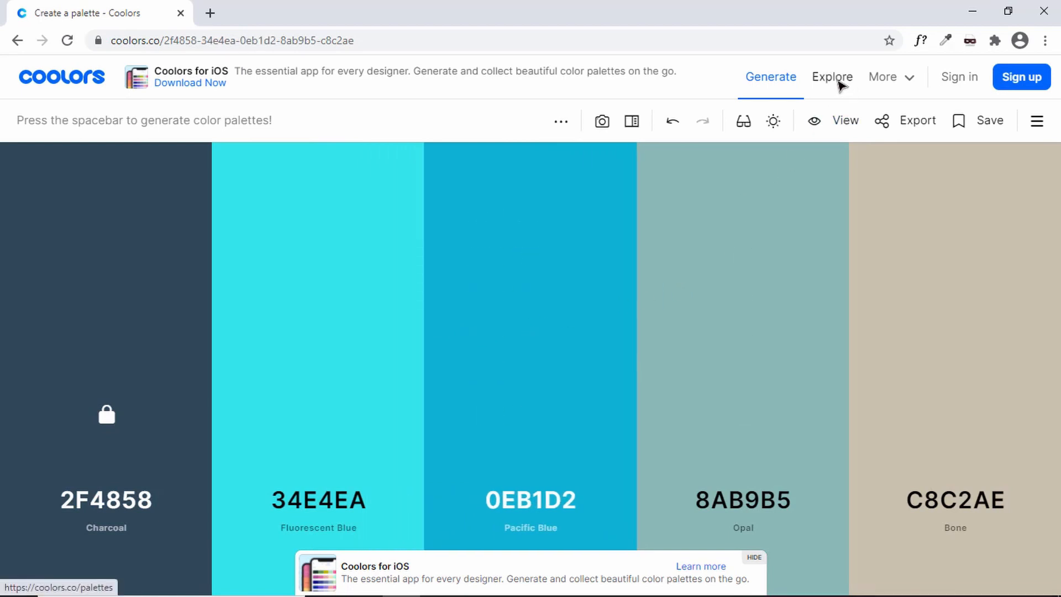
Open the trending color palettes on Coolors and browse through them for color scheme inspiration.
click(838, 81)
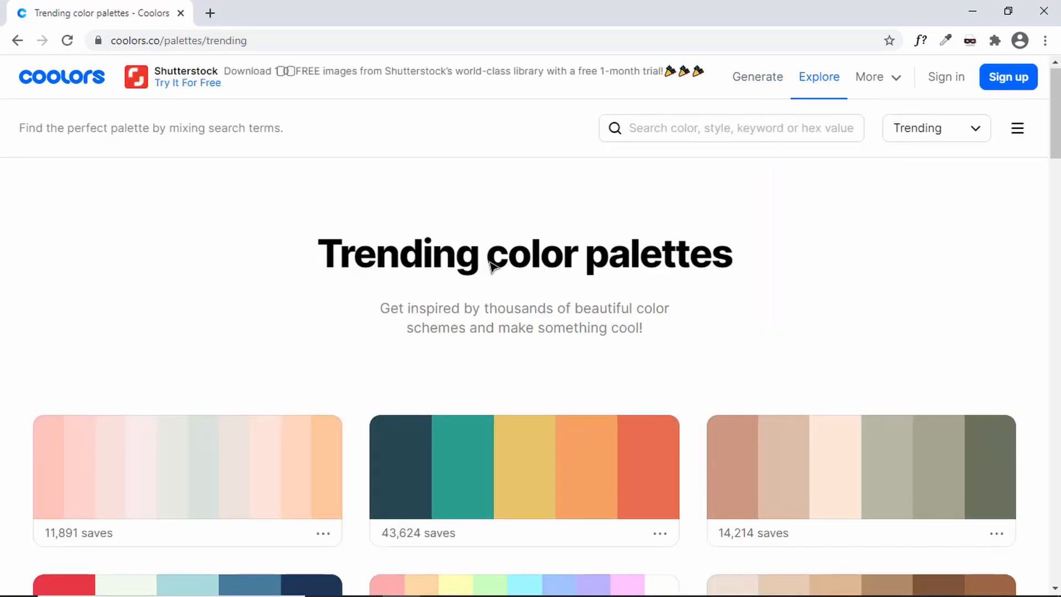
scroll(494, 266, down, 5)
scroll(493, 266, down, 15)
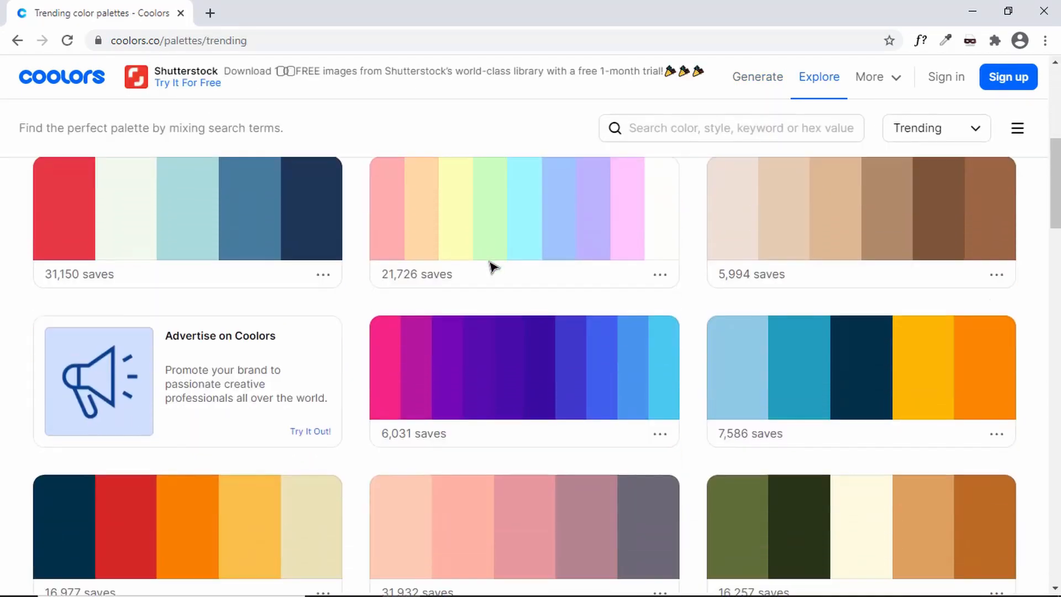
scroll(494, 266, down, 4)
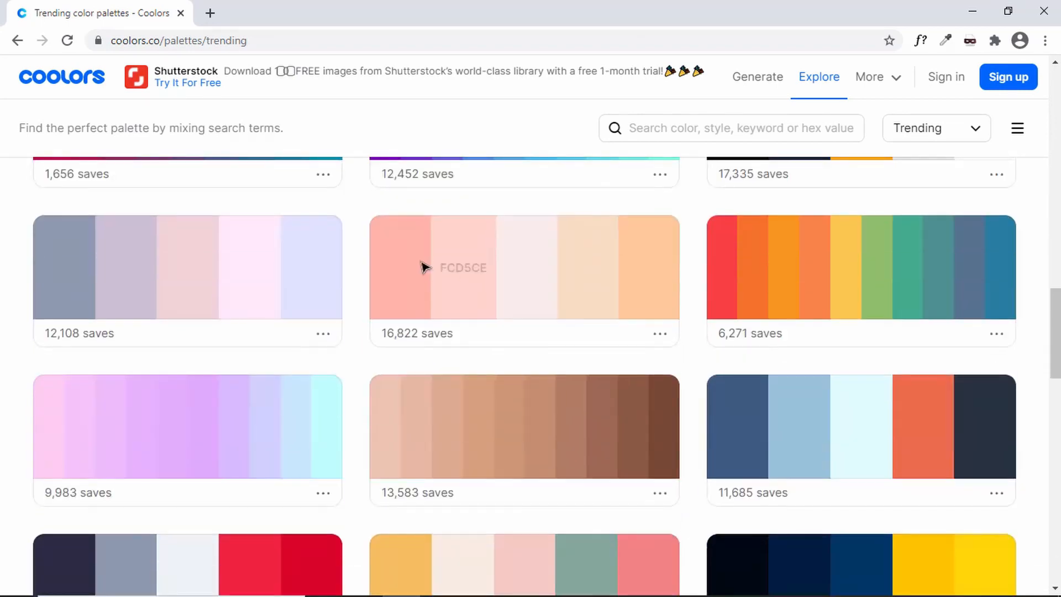
scroll(424, 270, up, 5)
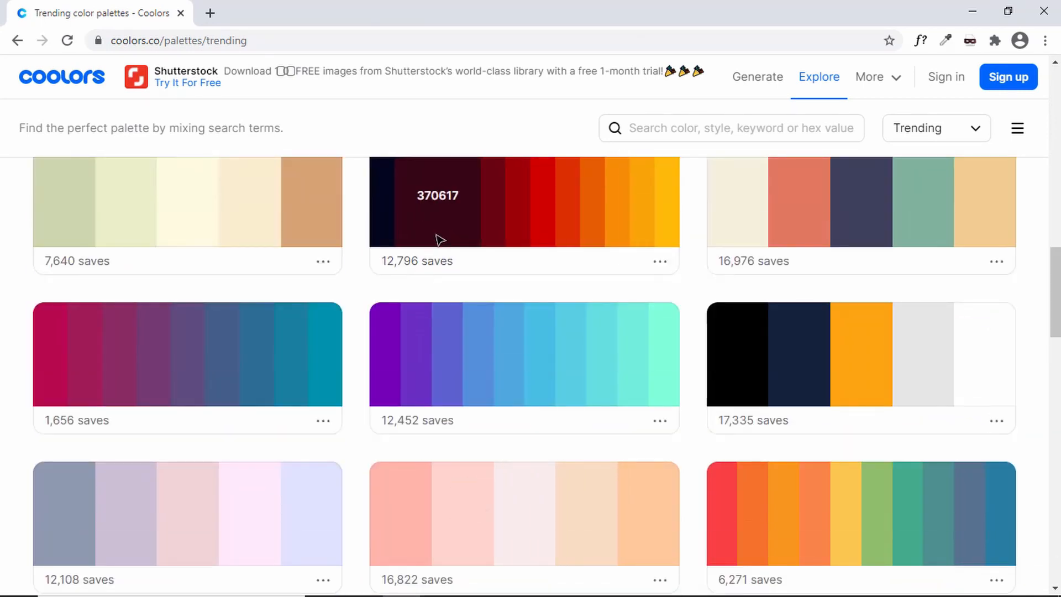
scroll(441, 239, up, 2)
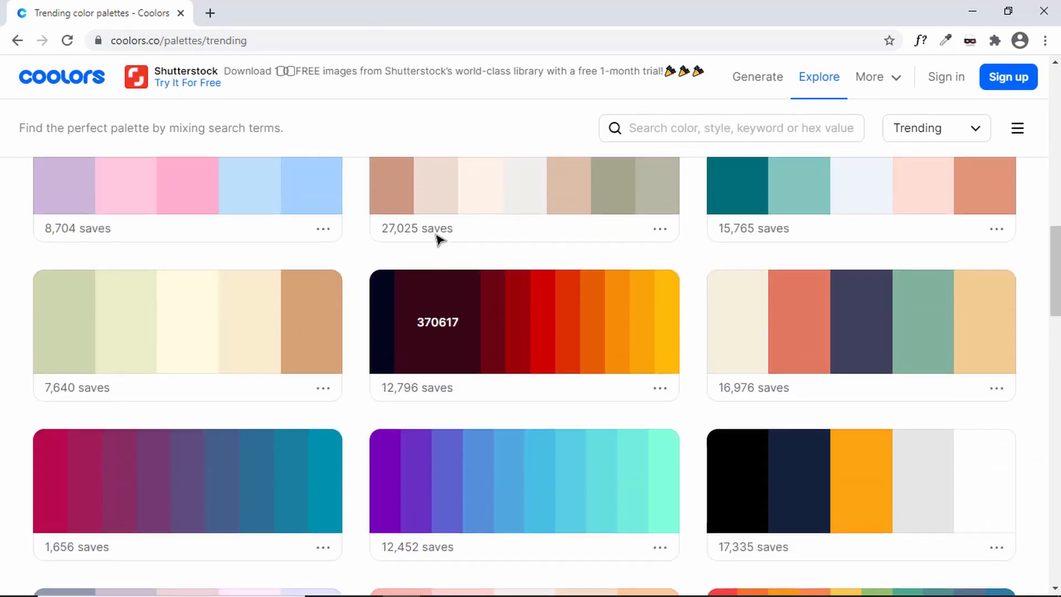
click(434, 329)
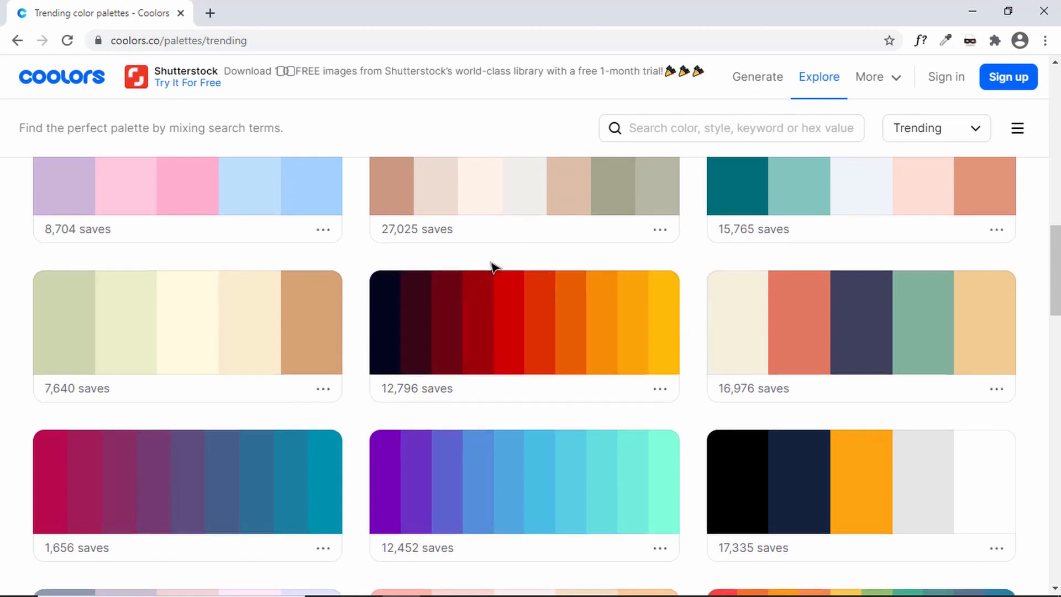
scroll(493, 267, up, 12)
scroll(493, 268, down, 2)
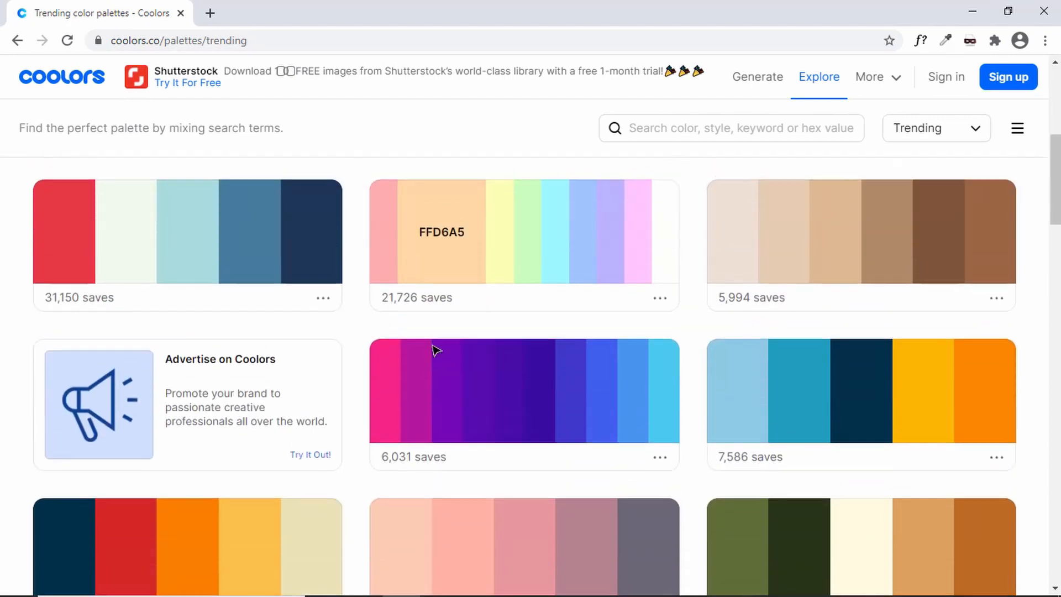
scroll(433, 351, up, 3)
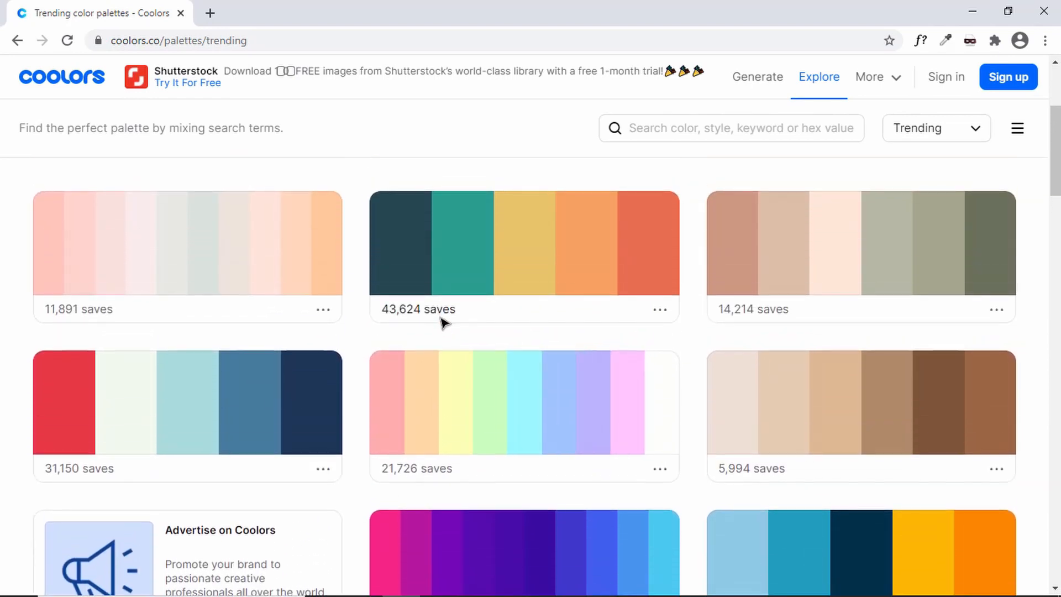
Switch back to Figma and add the text "Please choose a plan" near the upper-left corner of the Pricing Table frame.
key(alt+Tab)
scroll(471, 345, down, 5)
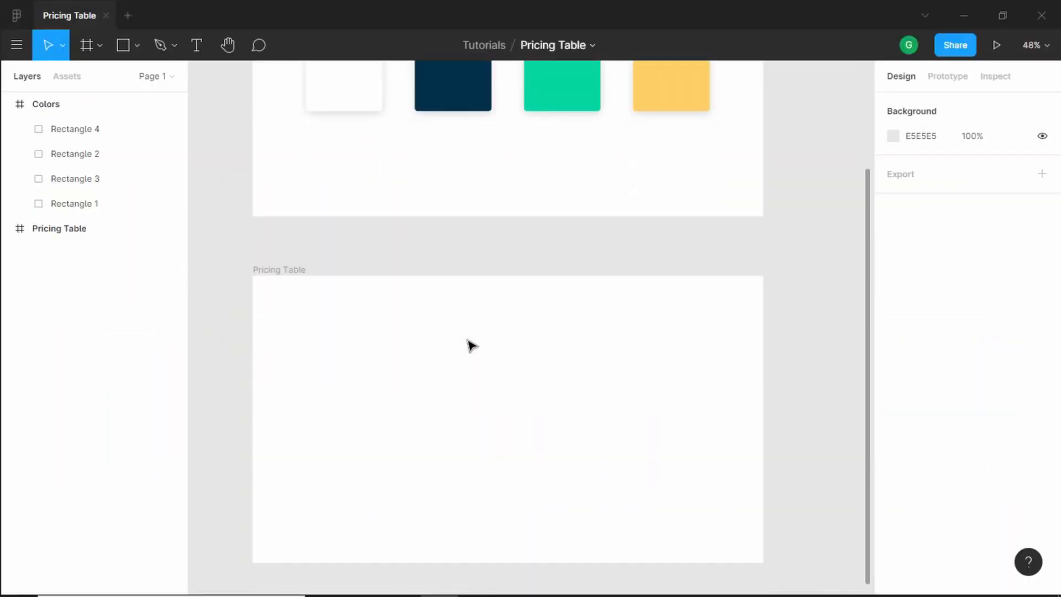
click(501, 267)
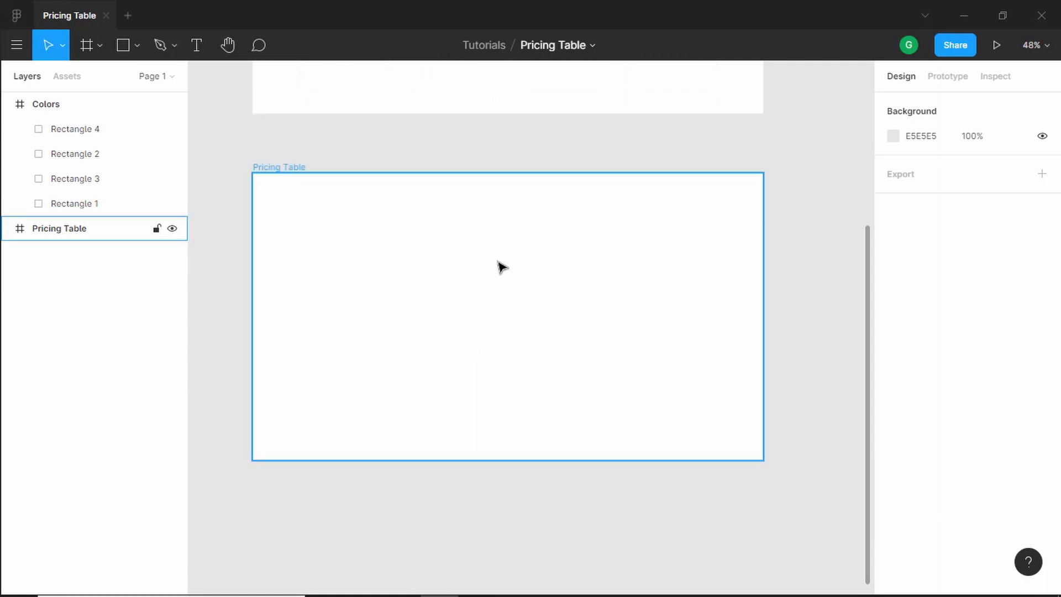
scroll(426, 239, up, 2)
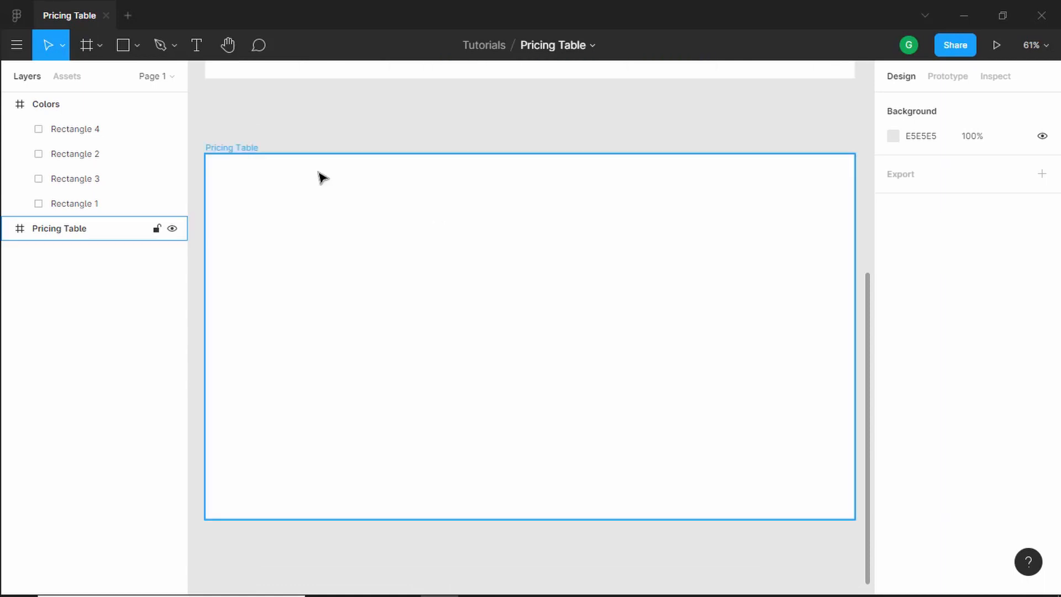
click(197, 48)
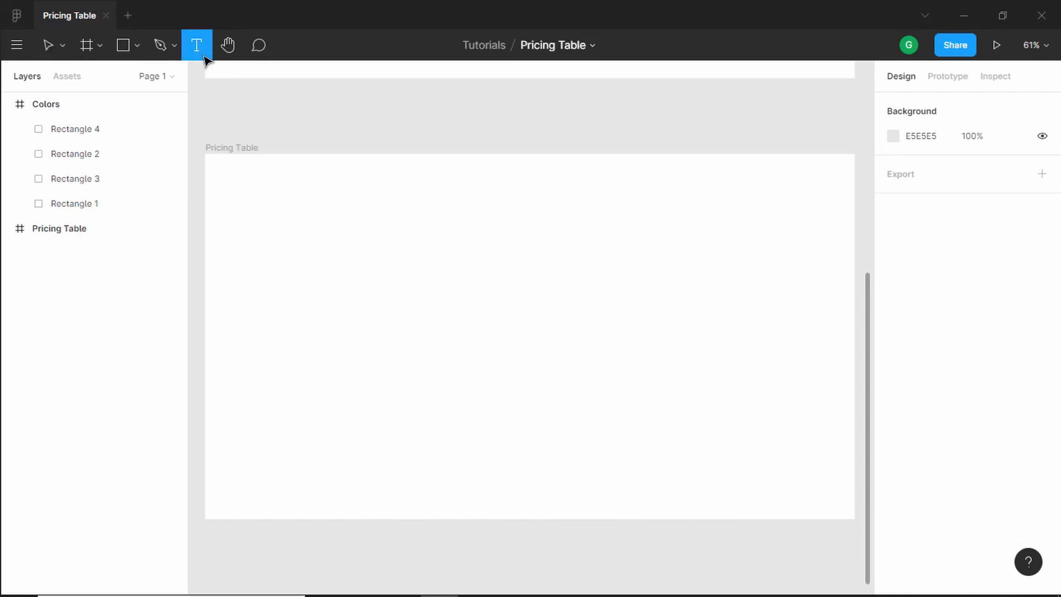
click(271, 197)
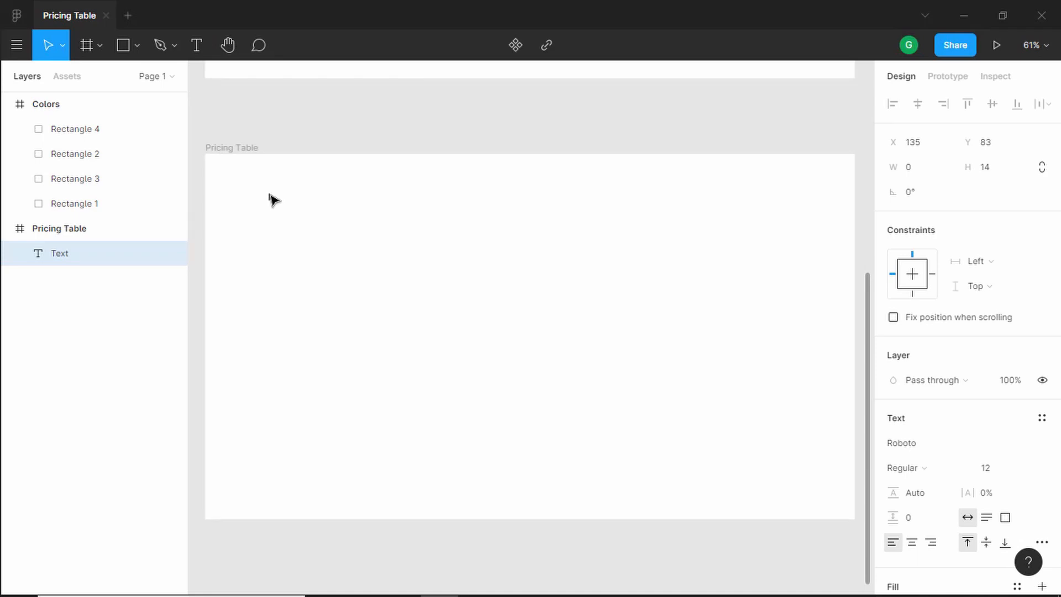
text(Please choose a plan)
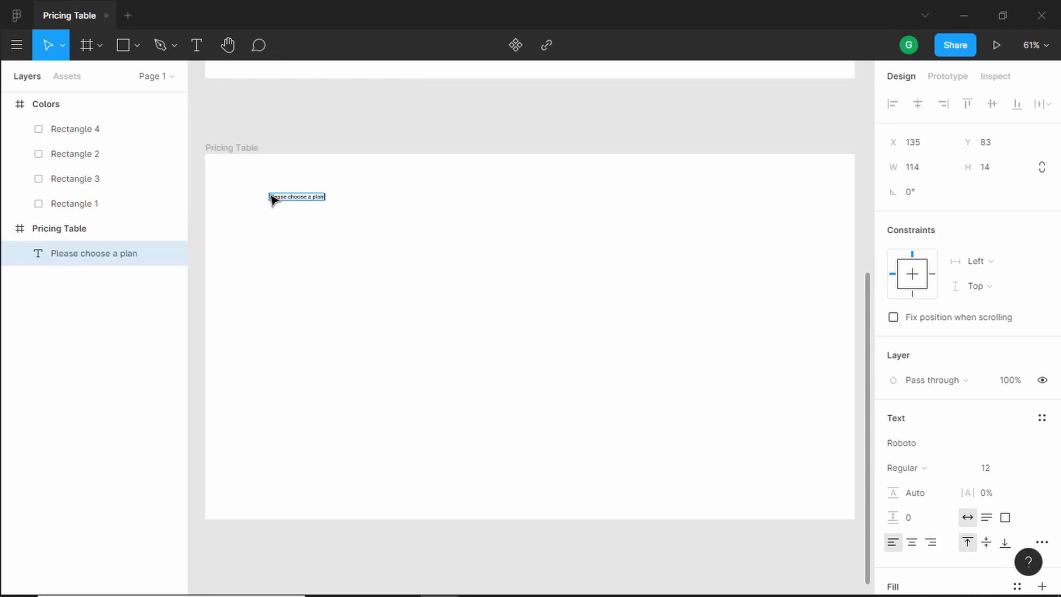
Extend the heading to read "Please choose a plan below" and set its font size to 24.
text( below)
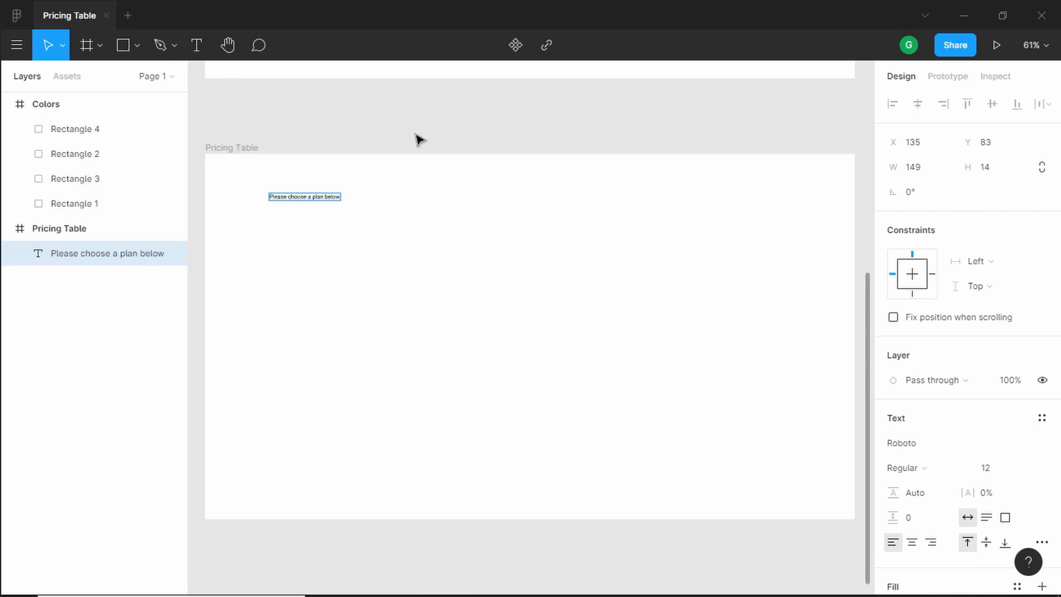
key(Escape)
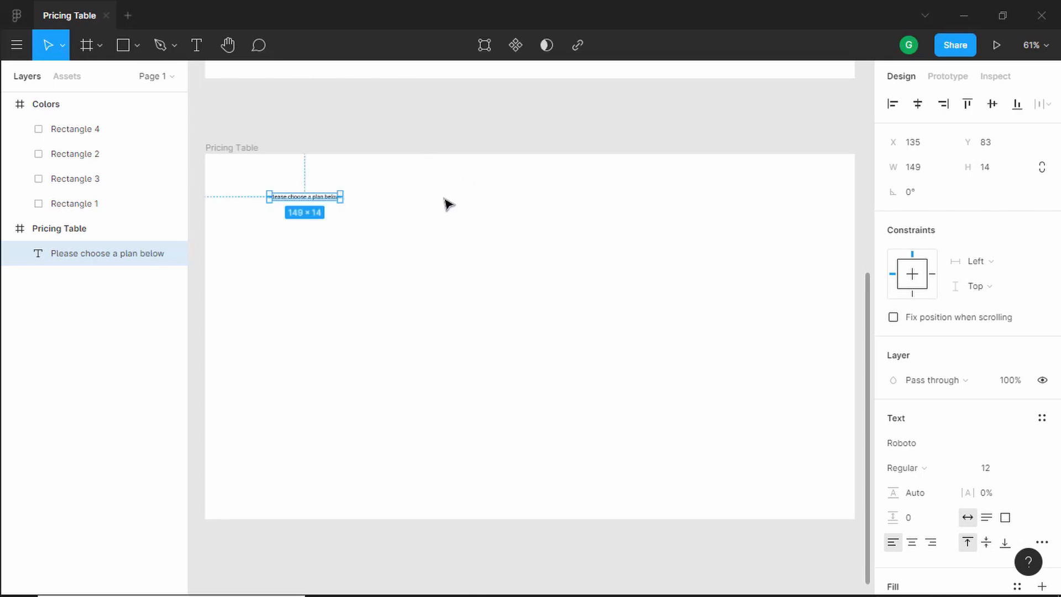
scroll(905, 350, down, 3)
scroll(599, 313, down, 1)
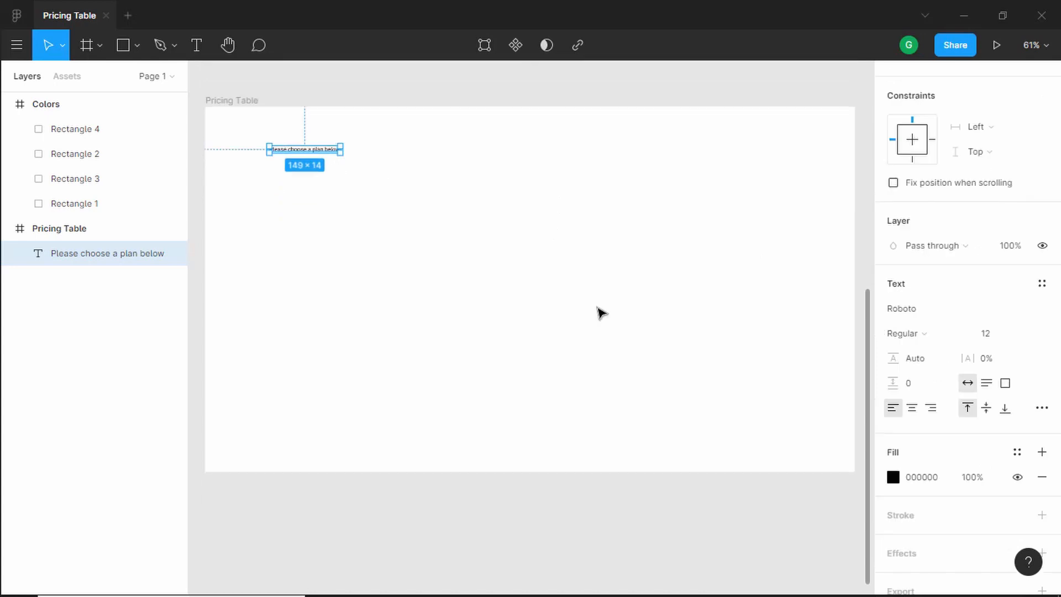
click(1000, 335)
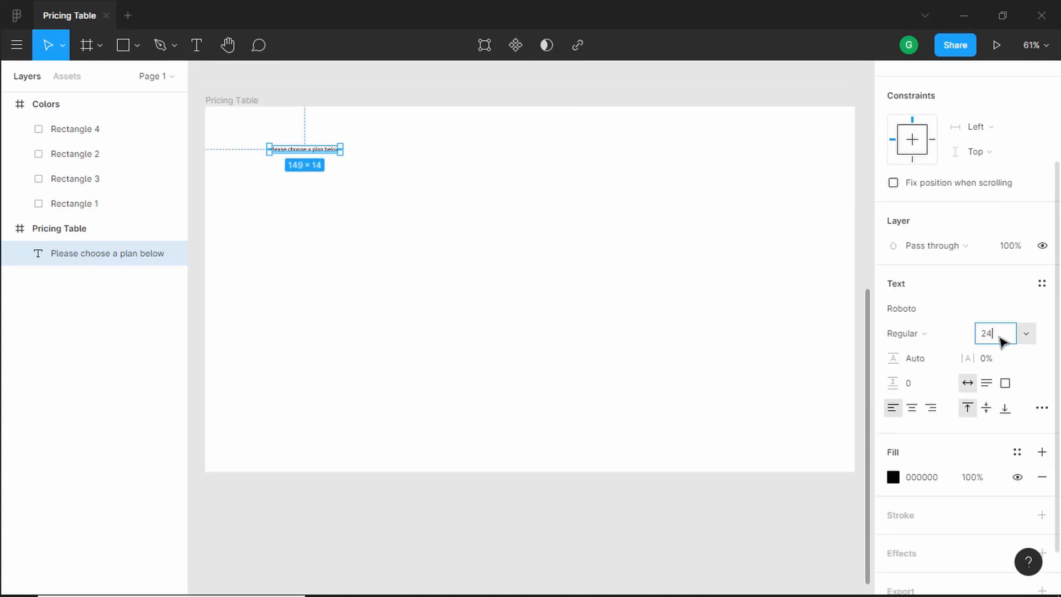
text(24)
key(Return)
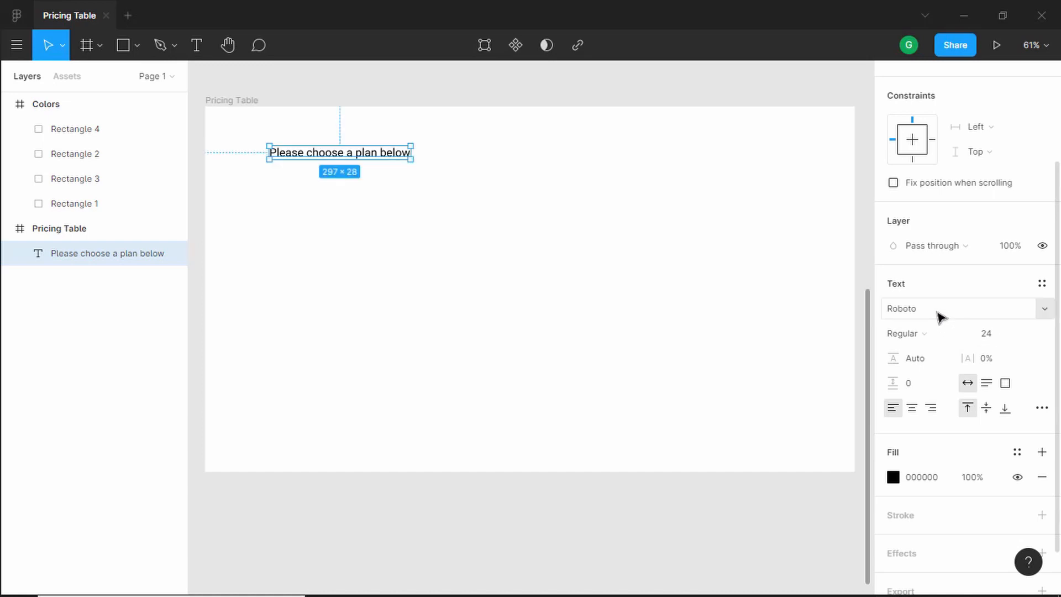
Change the heading's font to Poppins Bold and move it right to about X 302, Y 75.
click(940, 317)
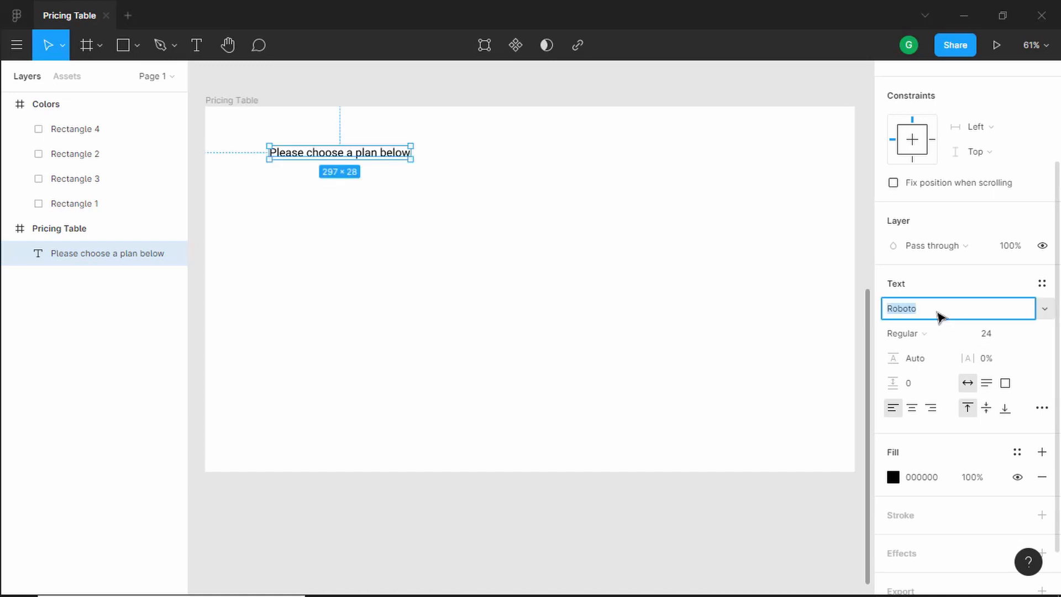
text(Poppins)
key(Return)
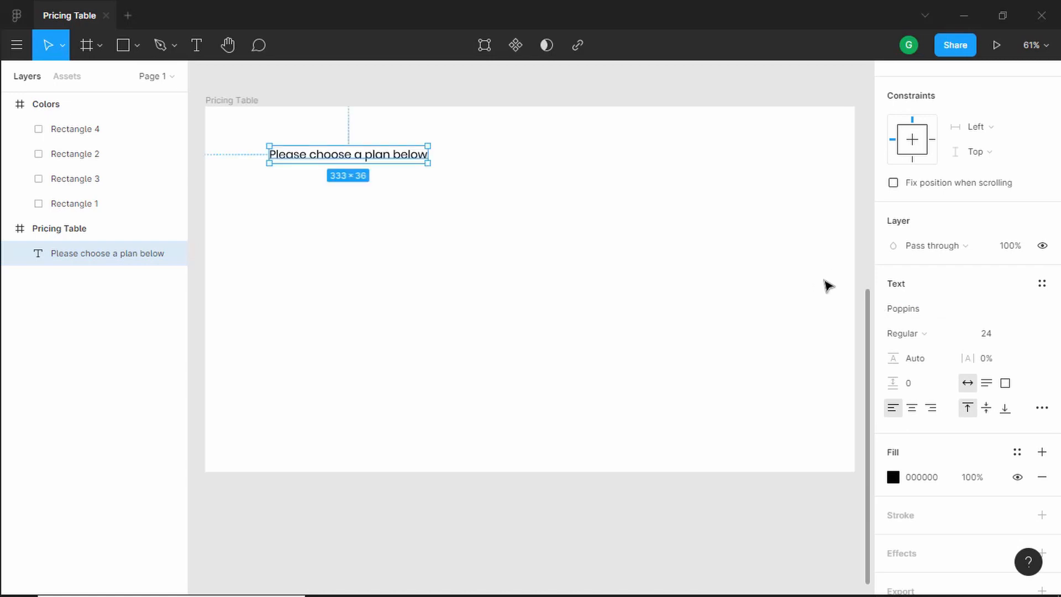
click(938, 338)
click(928, 356)
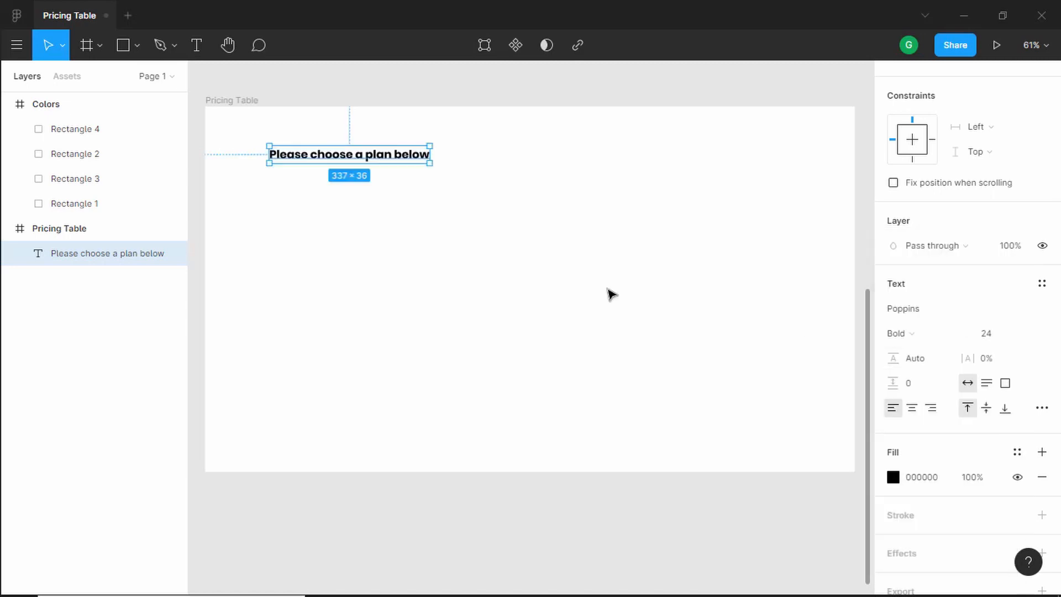
click(539, 268)
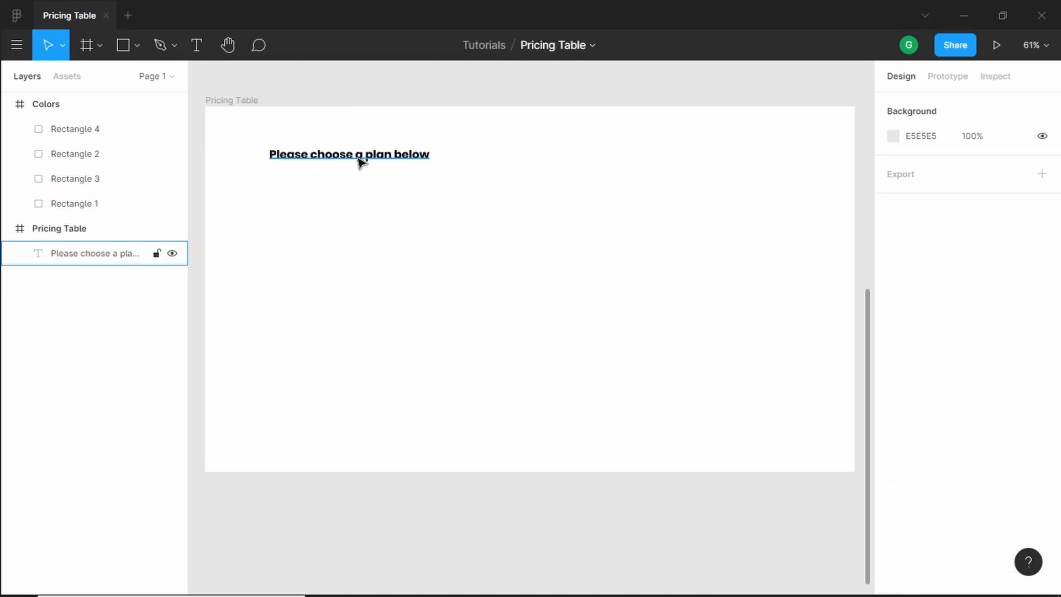
drag(359, 161, 438, 158)
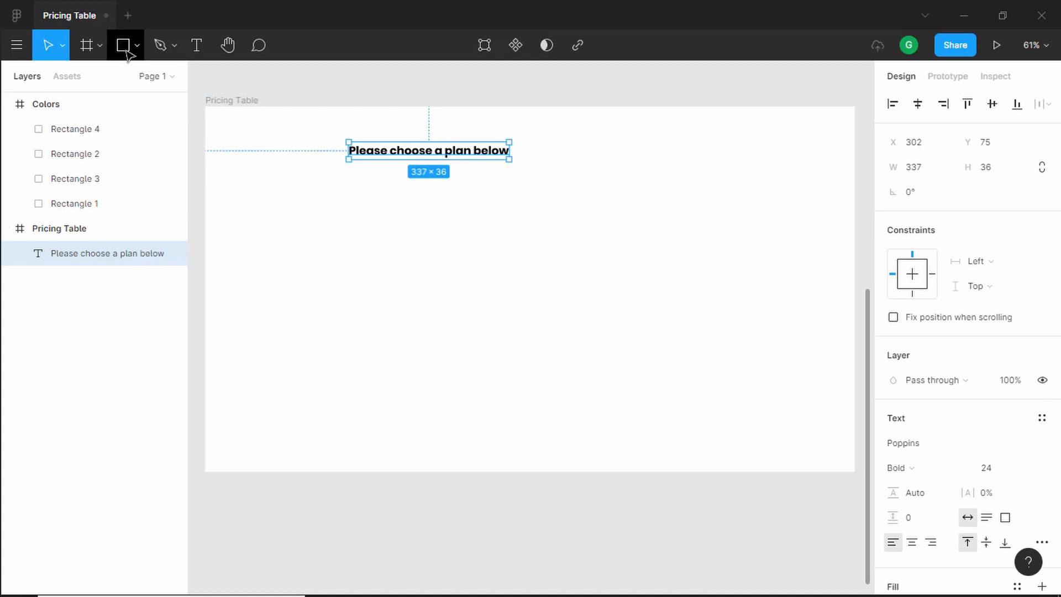
Draw a rectangle to the right of the heading, about 56 high, and set its width to 280.
click(126, 51)
mouse_move(536, 142)
mouse_down()
mouse_move(670, 169)
mouse_move(631, 156)
mouse_up()
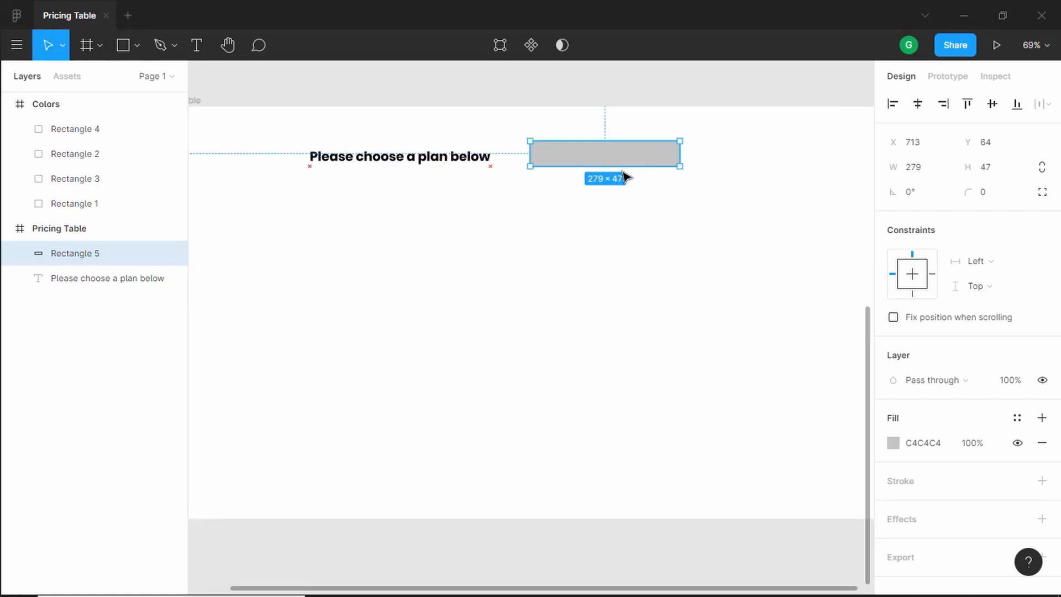
drag(623, 172, 622, 173)
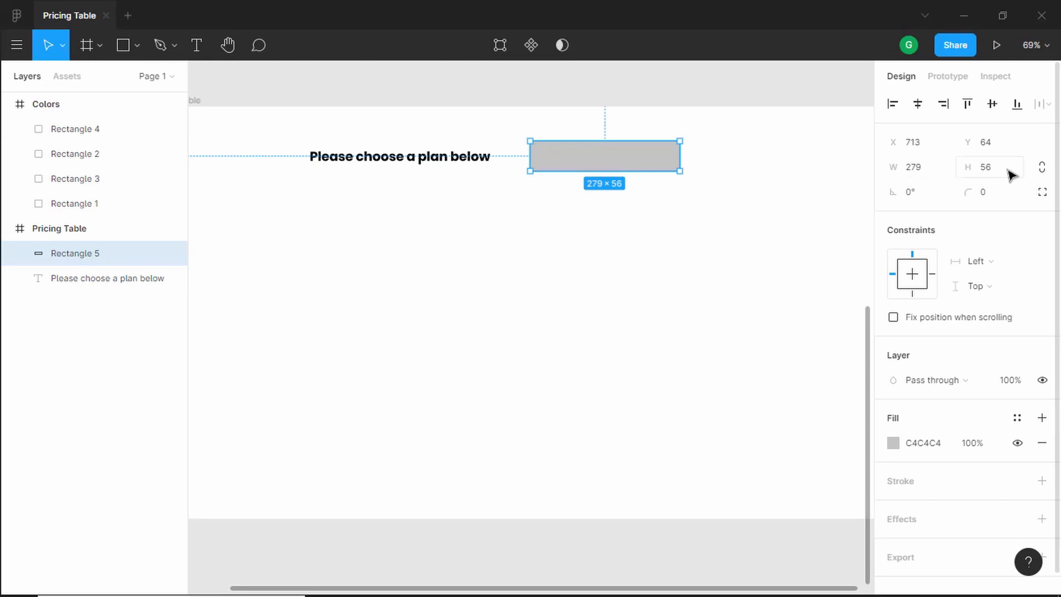
click(932, 171)
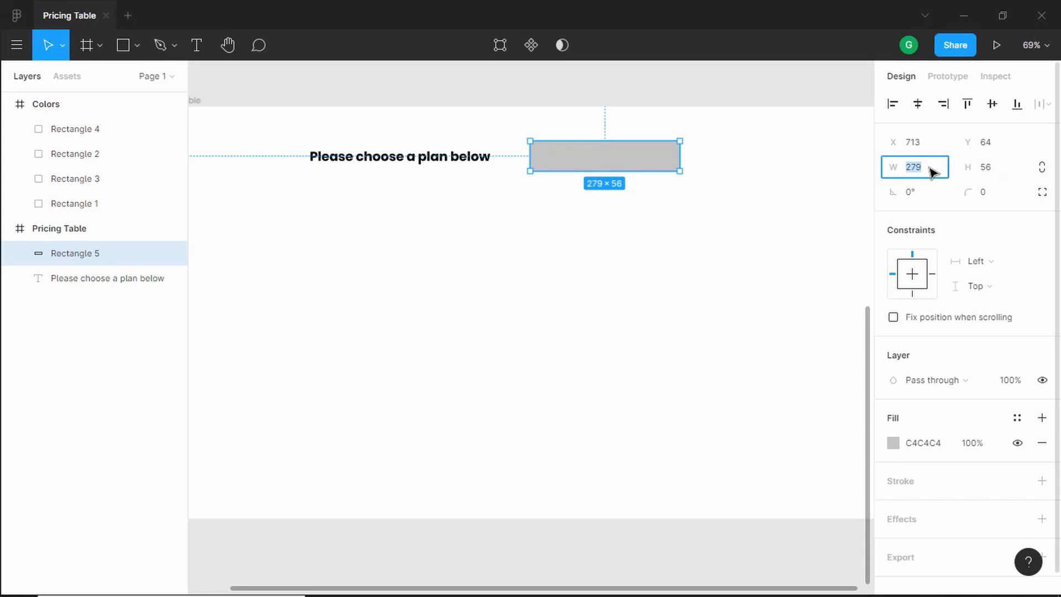
text(280)
key(Return)
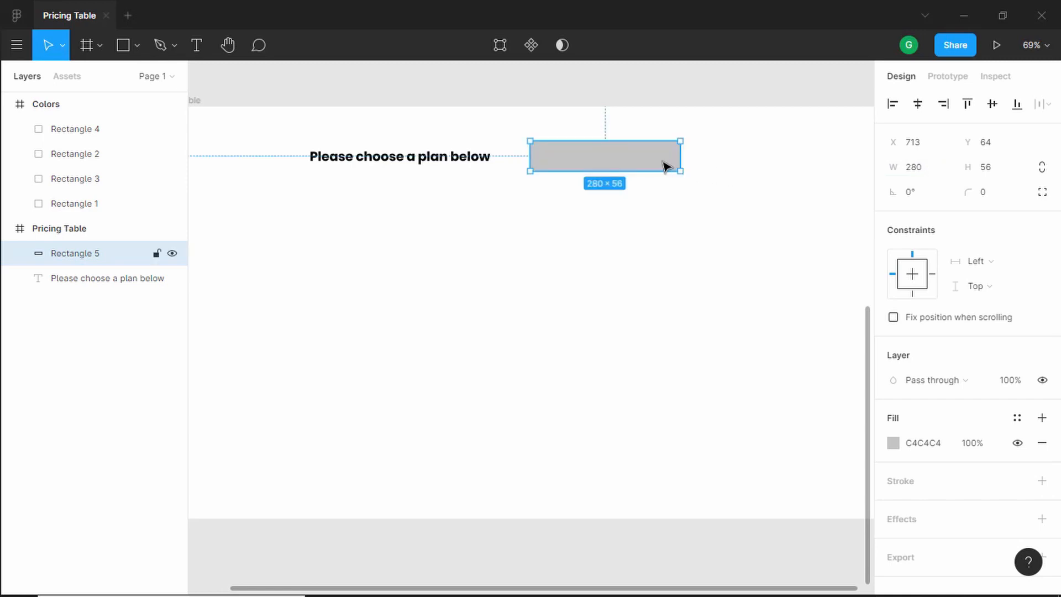
Round the new rectangle's corners with a radius of 24.
click(993, 194)
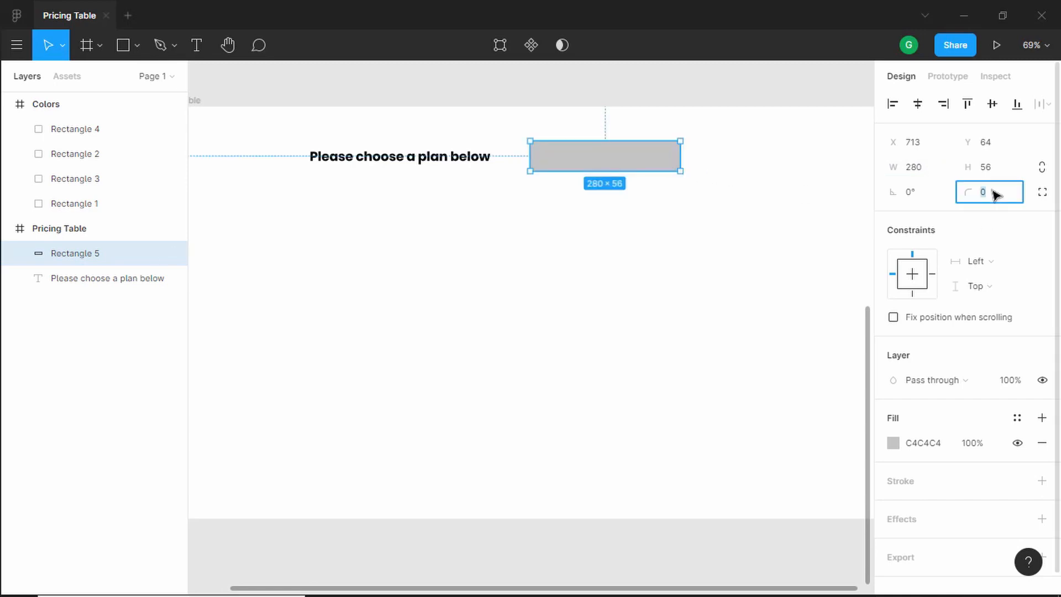
text(24)
key(Return)
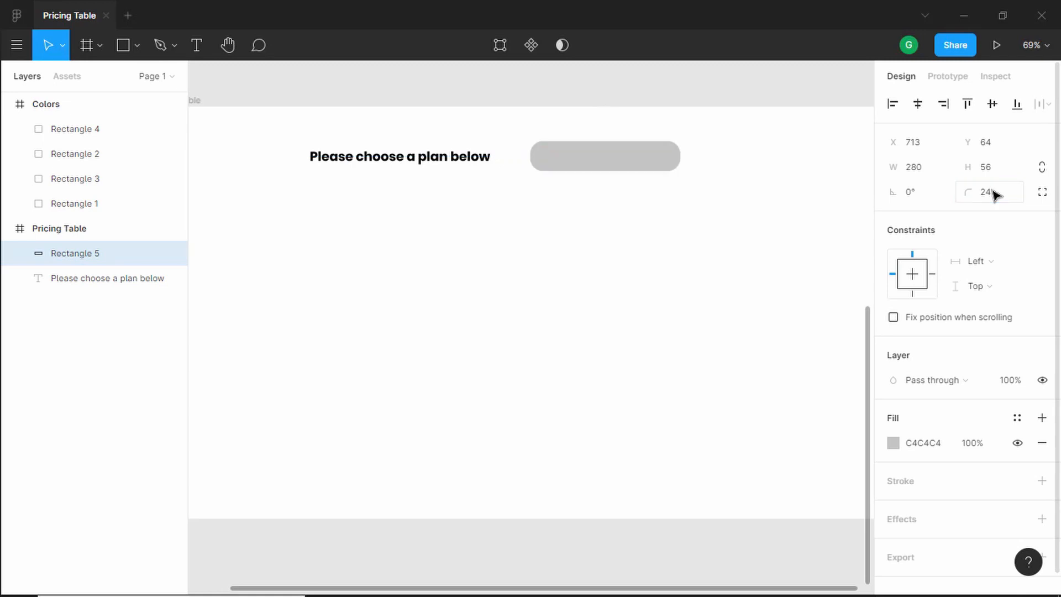
click(588, 213)
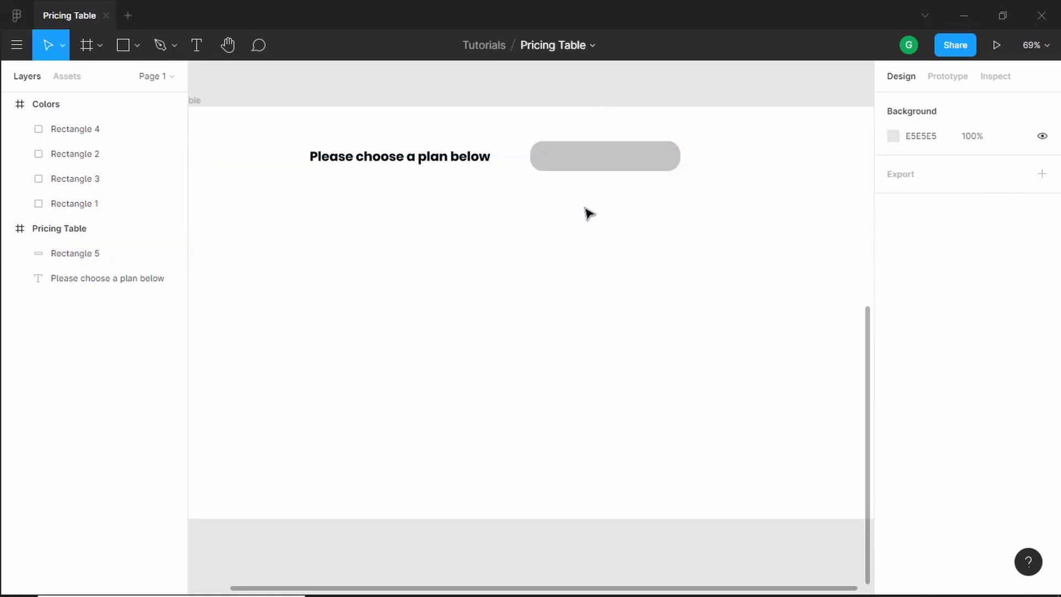
Fill the rounded rectangle beside the heading with the navy document color 023047.
click(617, 166)
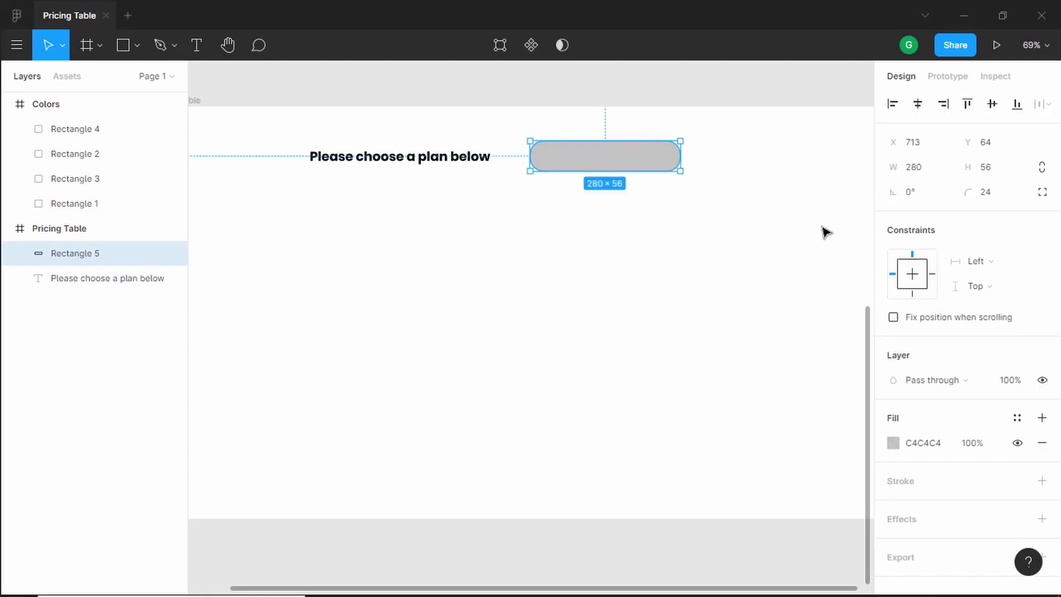
scroll(703, 370, up, 8)
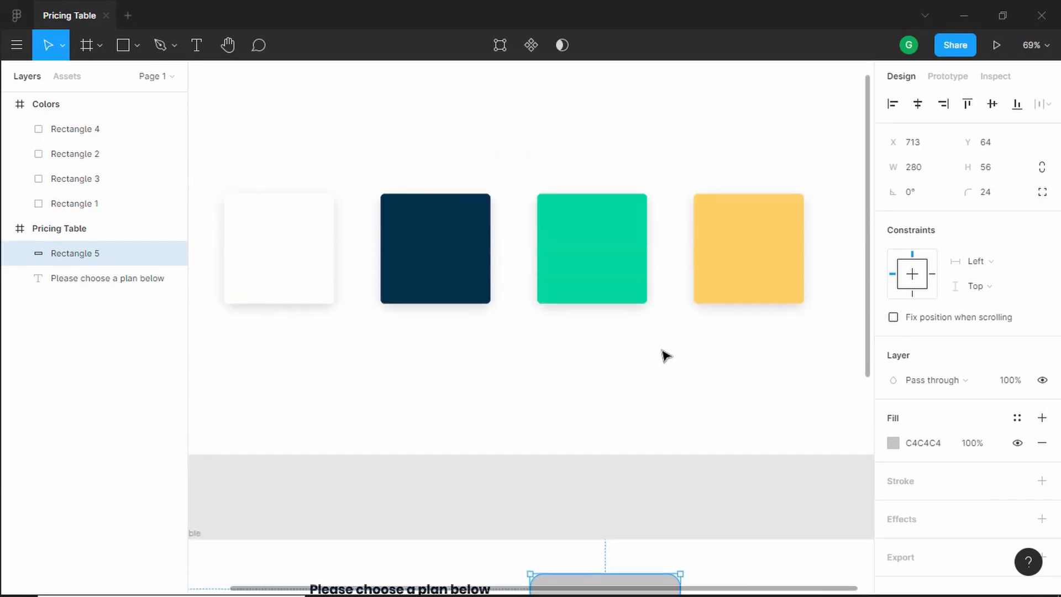
scroll(533, 294, down, 5)
scroll(533, 294, up, 3)
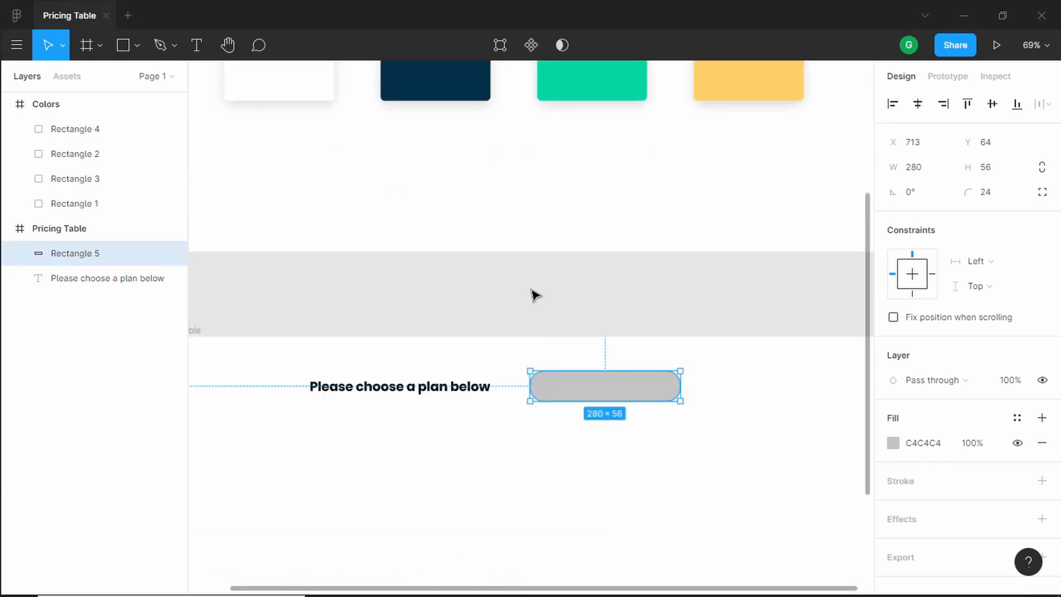
click(892, 442)
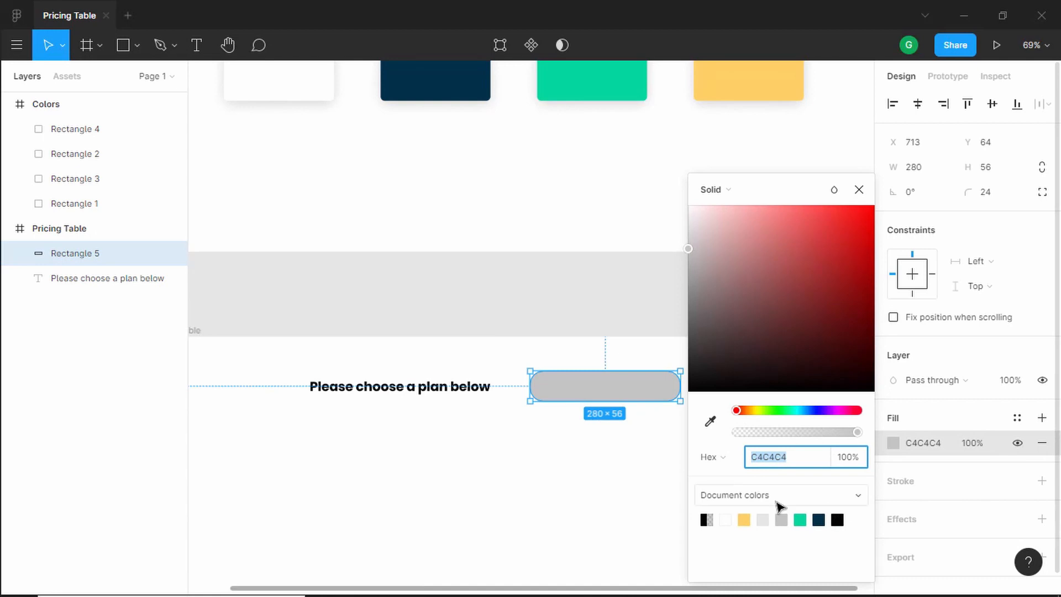
click(819, 519)
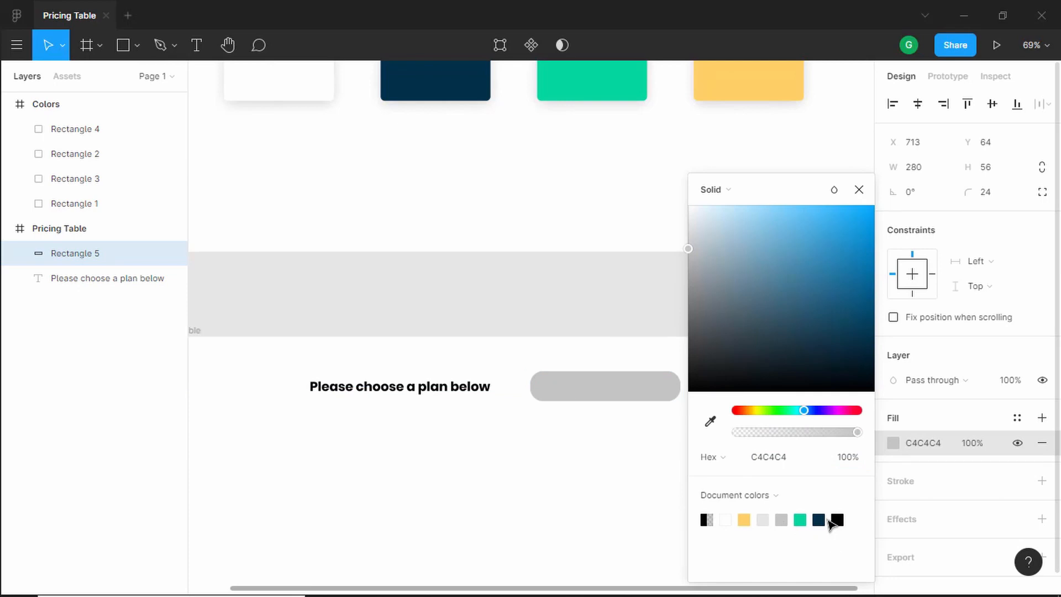
click(818, 520)
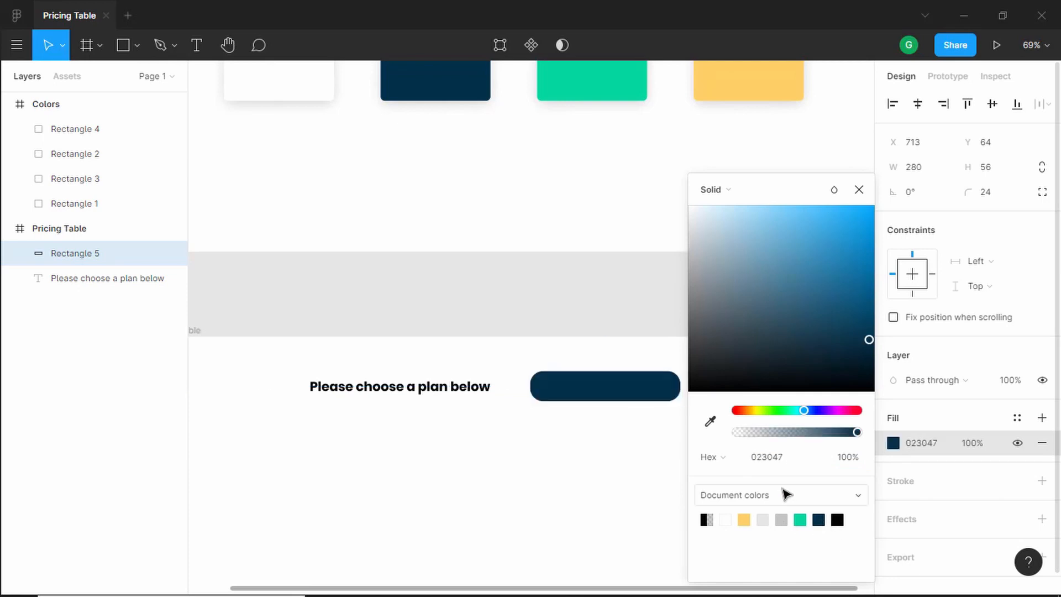
click(593, 389)
Duplicate the navy rounded rectangle, fill the copy with the green document color 06D6A0, and place it directly over the original.
scroll(594, 389, right, 1)
scroll(599, 394, up, 5)
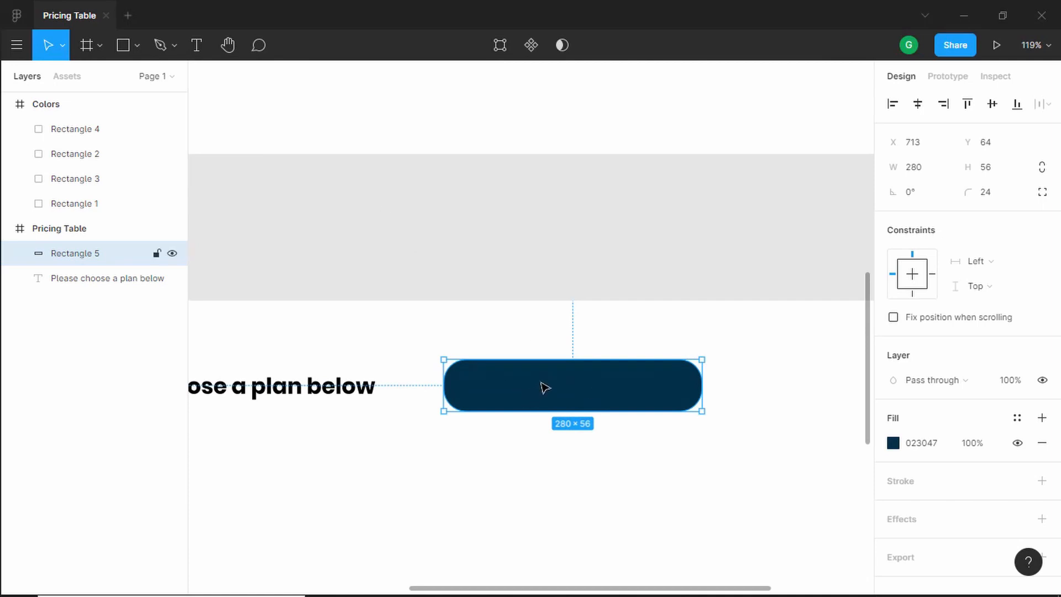
drag(544, 387, 656, 448)
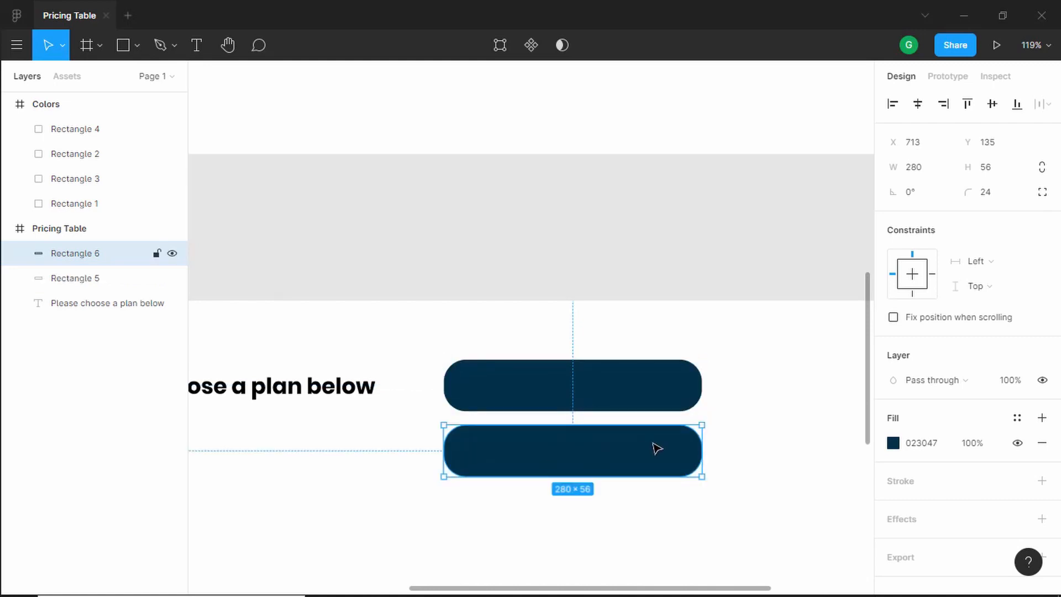
click(893, 443)
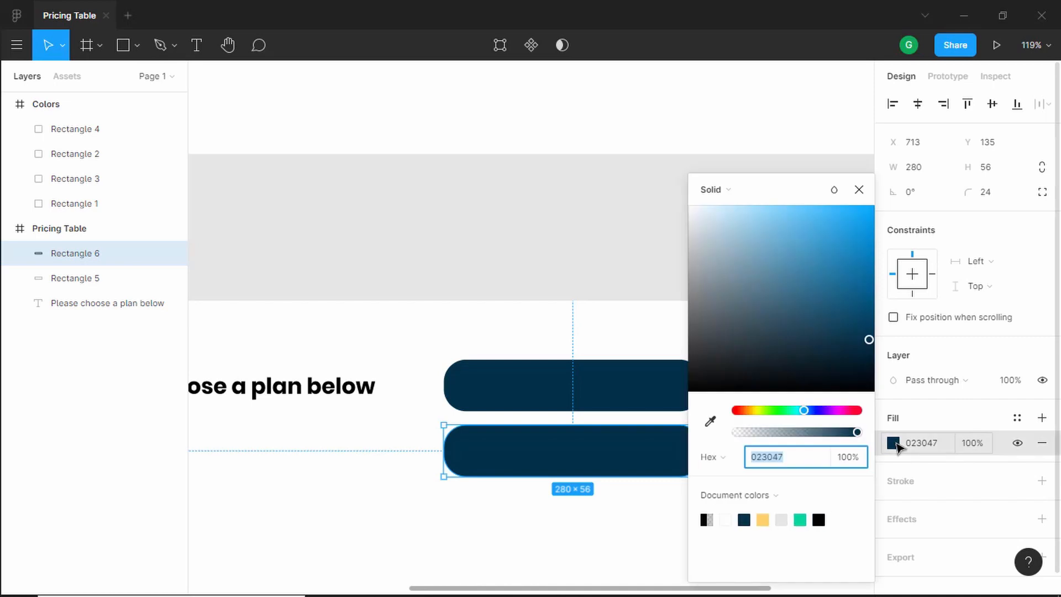
click(799, 520)
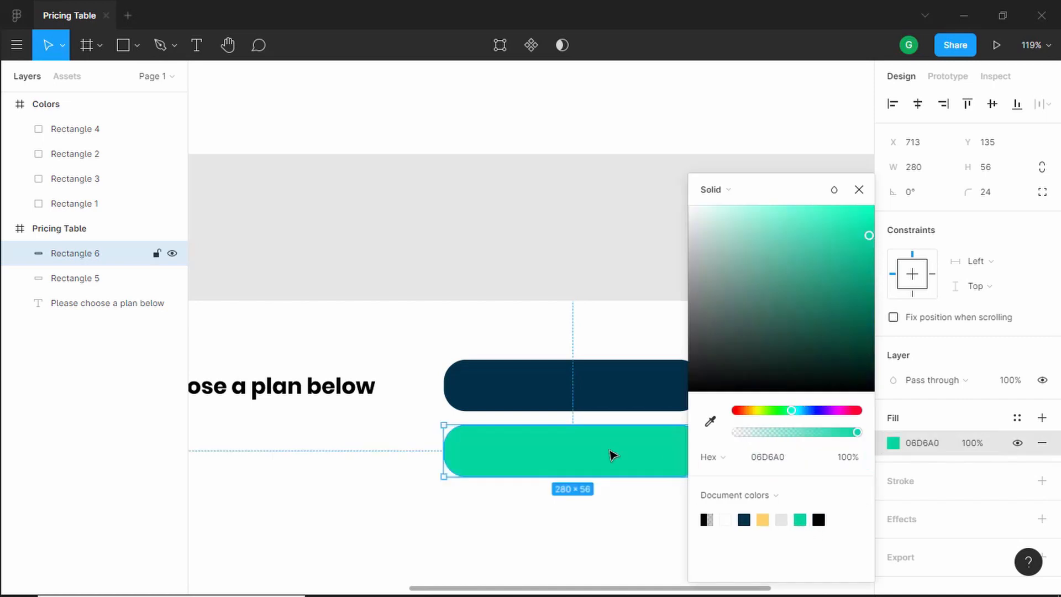
drag(611, 464, 612, 398)
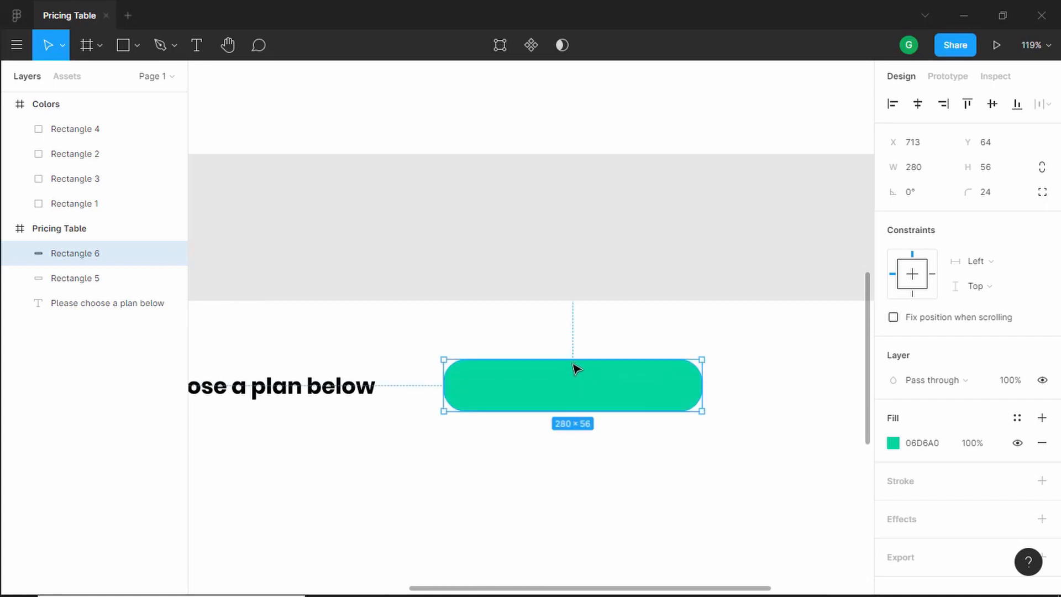
Resize the green shape to about 155 × 45 and position it inside the navy pill's left half at about X 719, Y 69.
drag(573, 361, 563, 405)
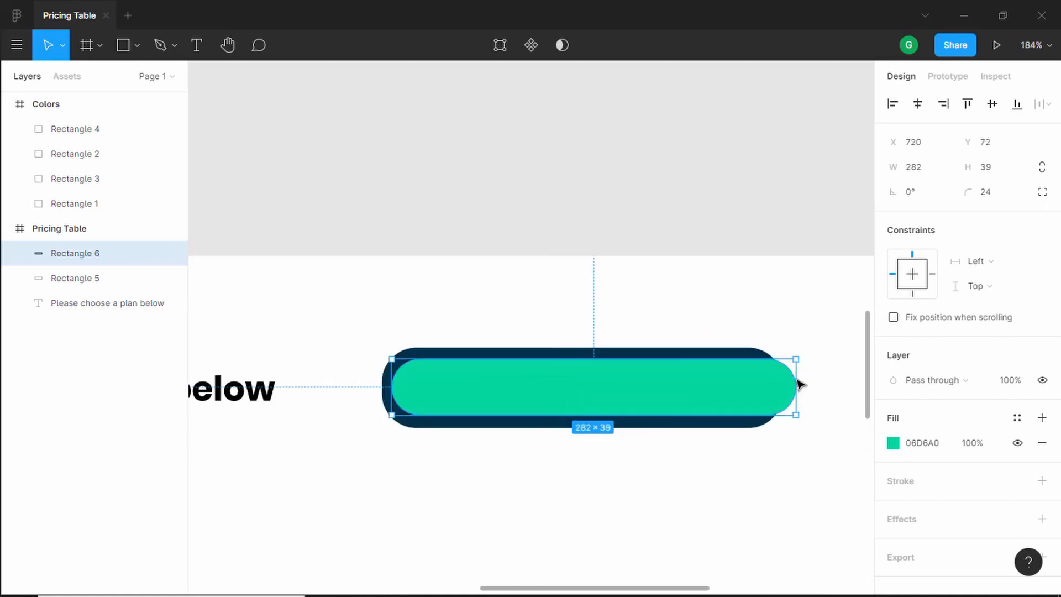
drag(796, 381, 615, 380)
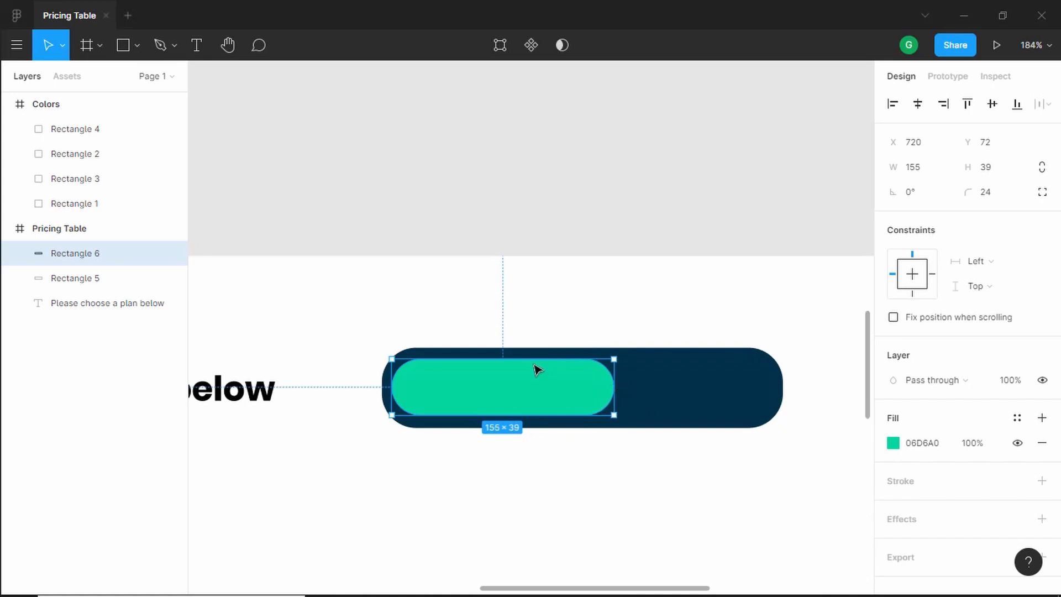
drag(534, 361, 535, 356)
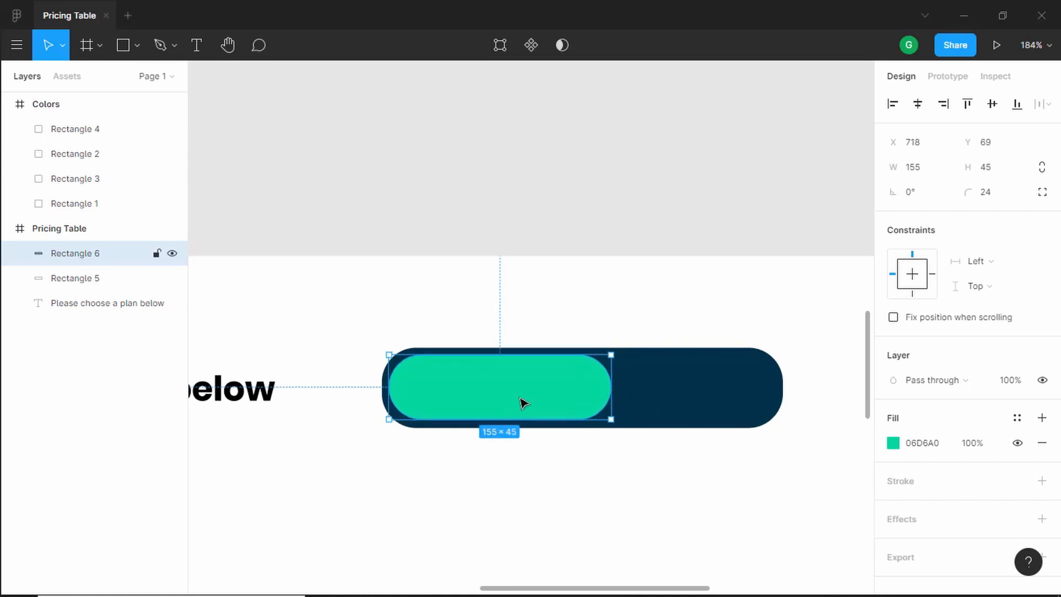
key(Right)
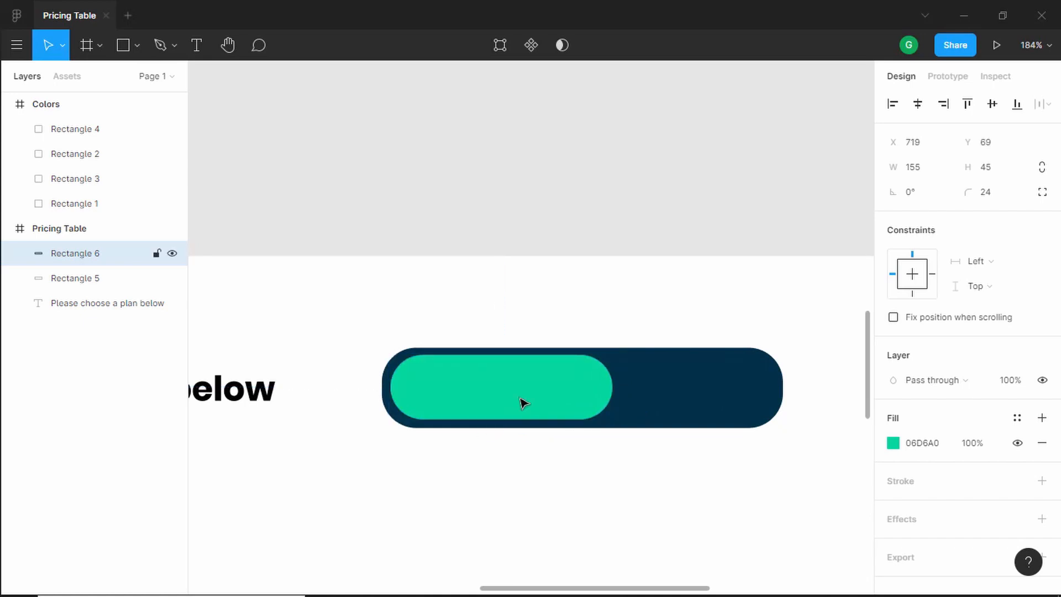
key(Escape)
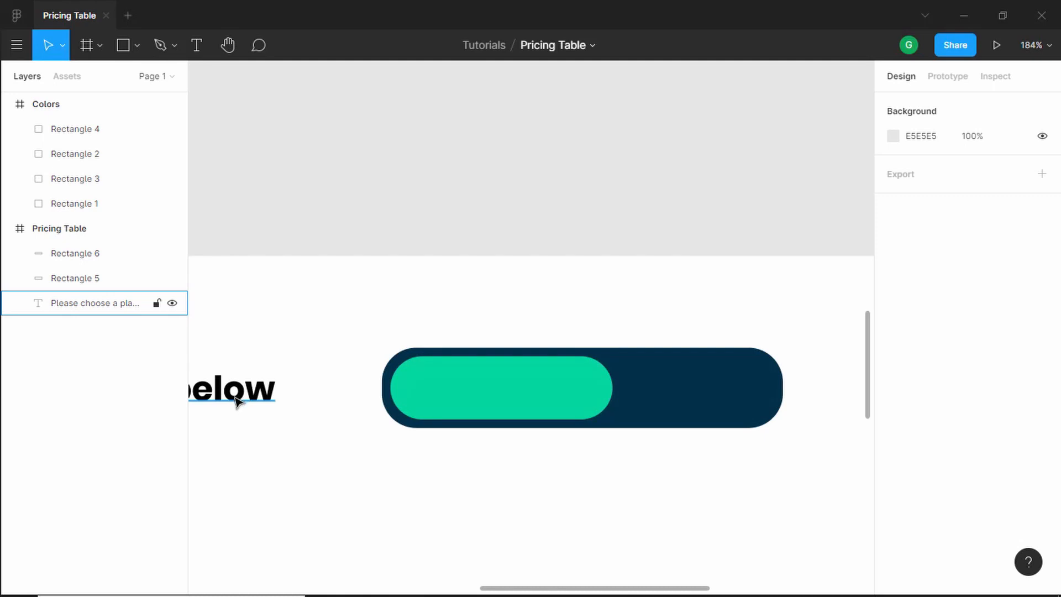
Duplicate the heading below the toggle and replace the copy's text with "Monthly".
drag(236, 399, 563, 511)
double_click(563, 511)
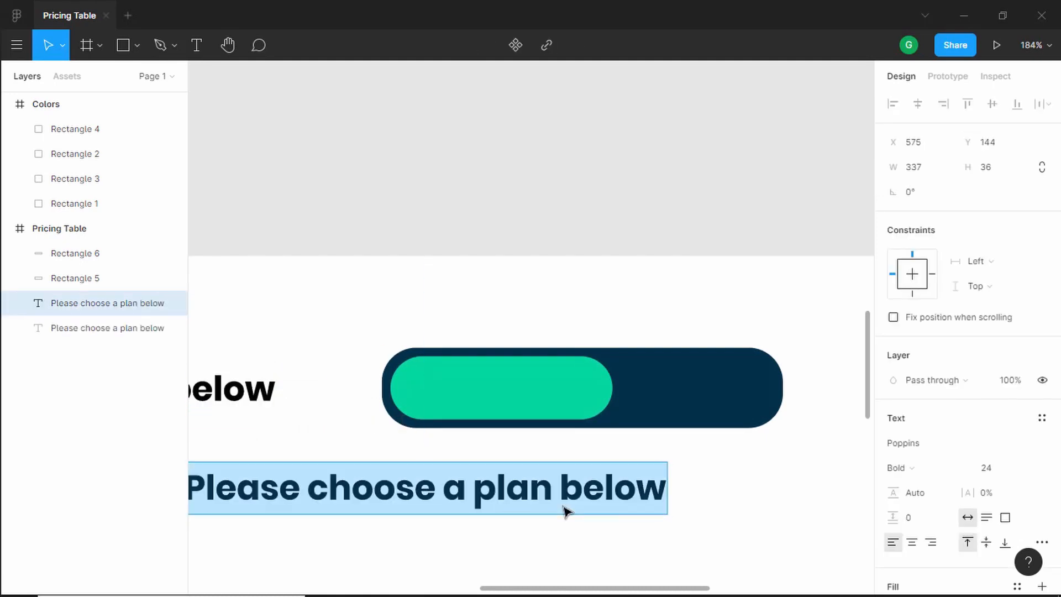
text(Monthly)
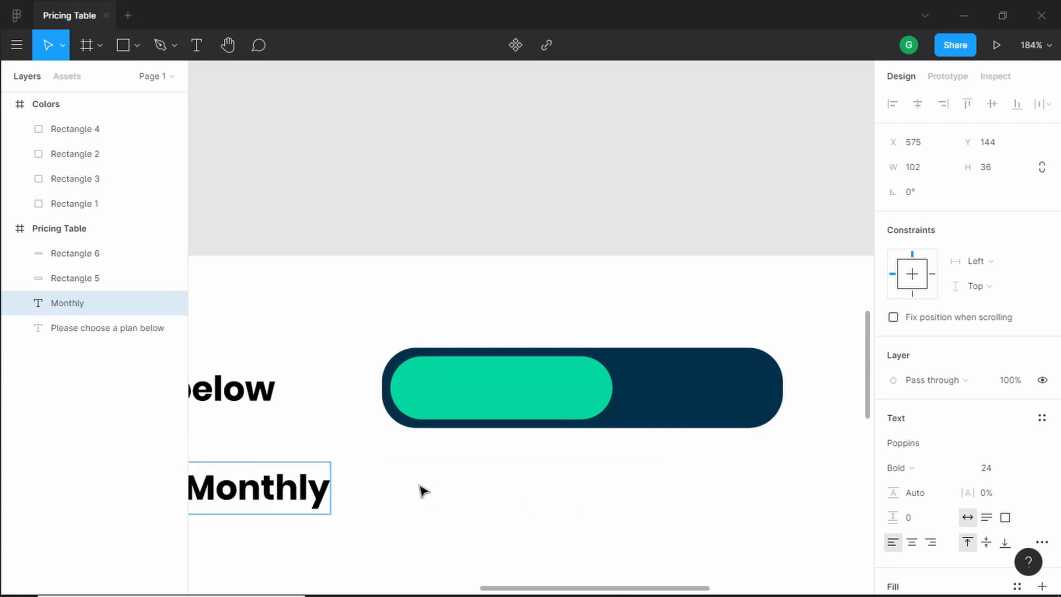
Move the Monthly text to just below the toggle and set its font to size 18, Regular weight.
key(Escape)
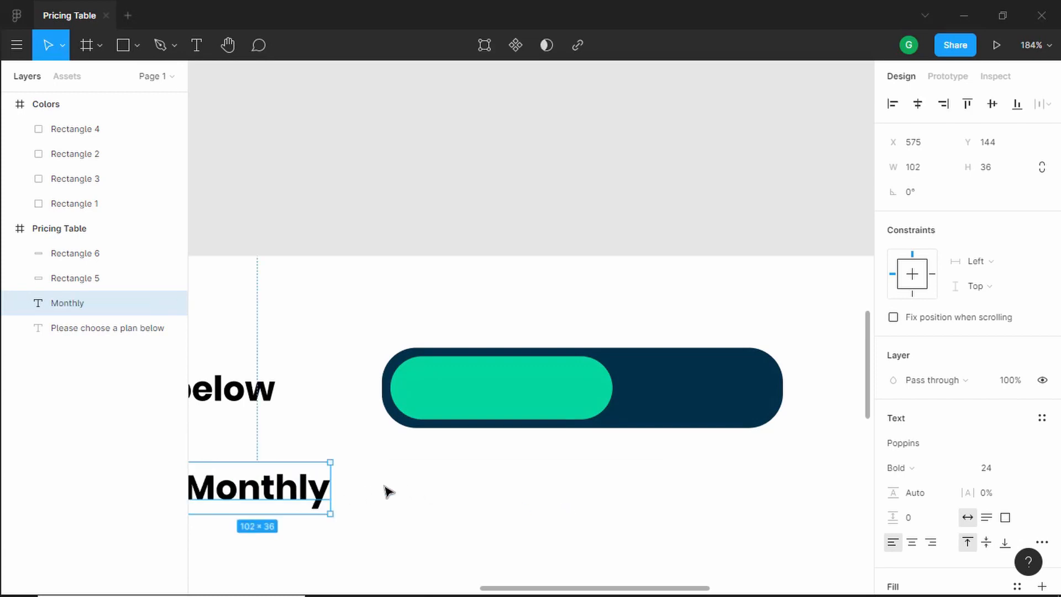
drag(293, 491, 451, 485)
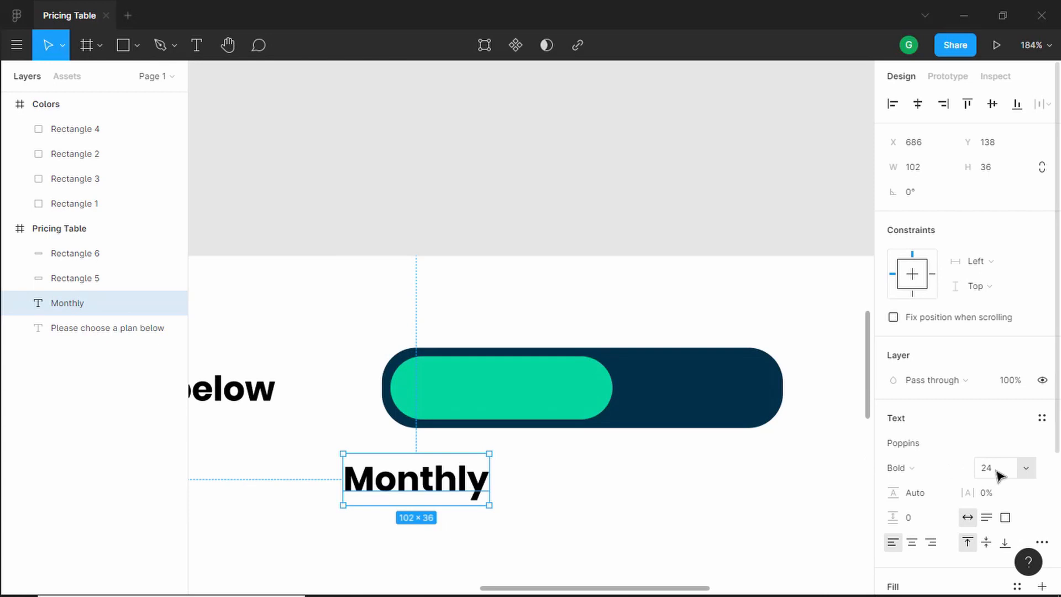
click(998, 470)
text(18)
key(Return)
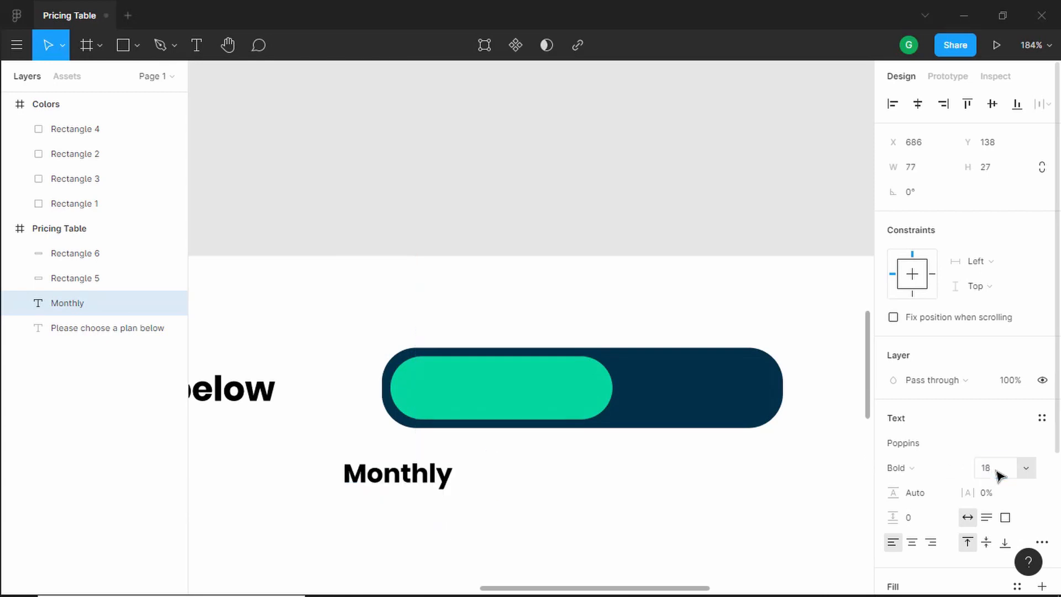
click(929, 470)
click(946, 298)
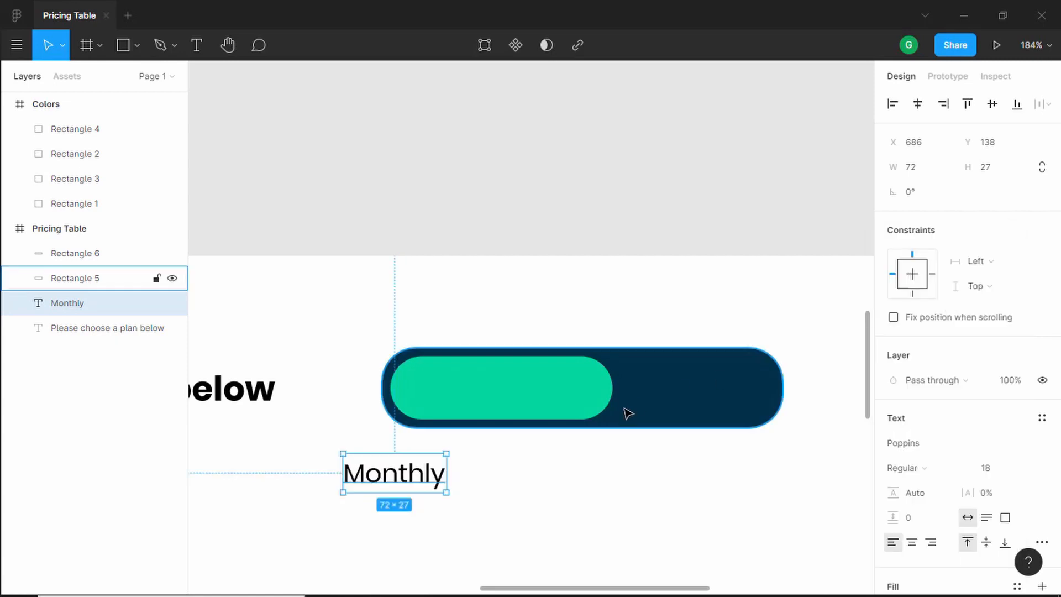
Place the Monthly label on the green pill and reorder its layer above both toggle rectangles.
drag(433, 465, 515, 397)
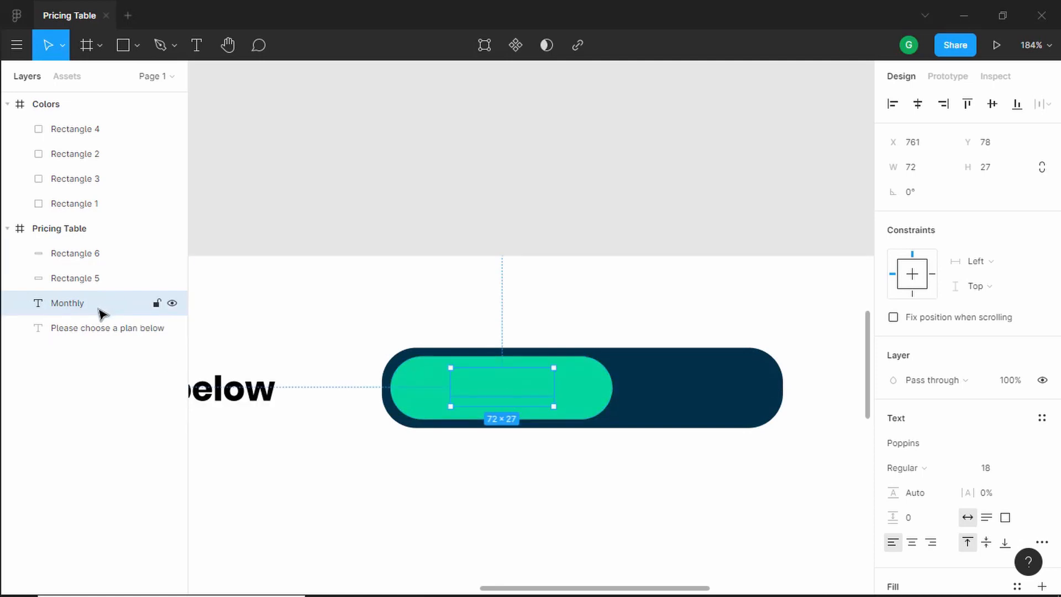
drag(101, 313, 97, 249)
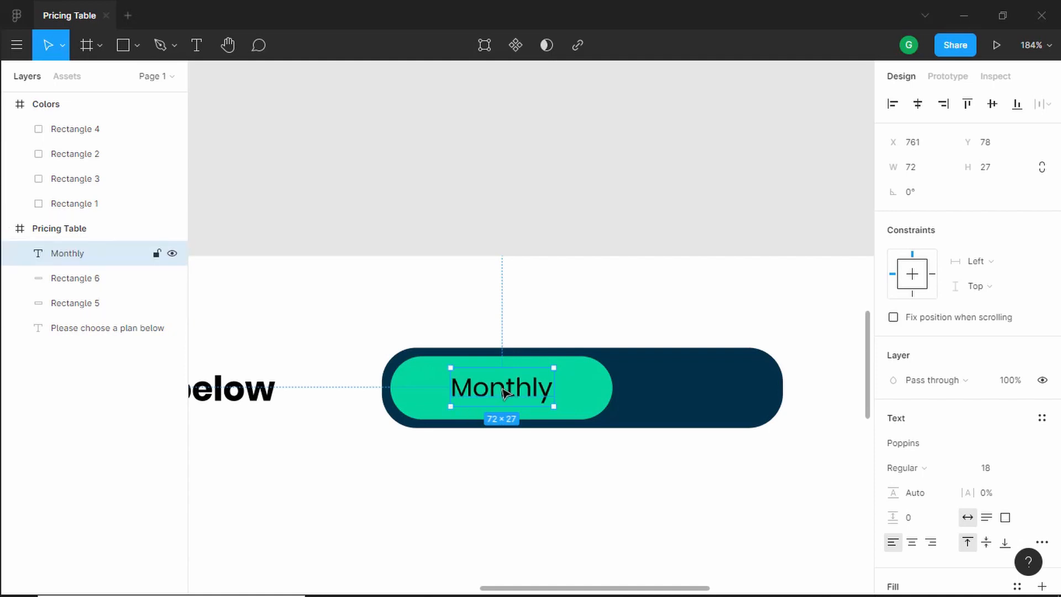
Narrow the green pill from its inner end and centre the Monthly label in it at about X 752, Y 78.
mouse_move(504, 392)
mouse_down()
mouse_move(487, 394)
mouse_move(505, 393)
mouse_up()
click(580, 387)
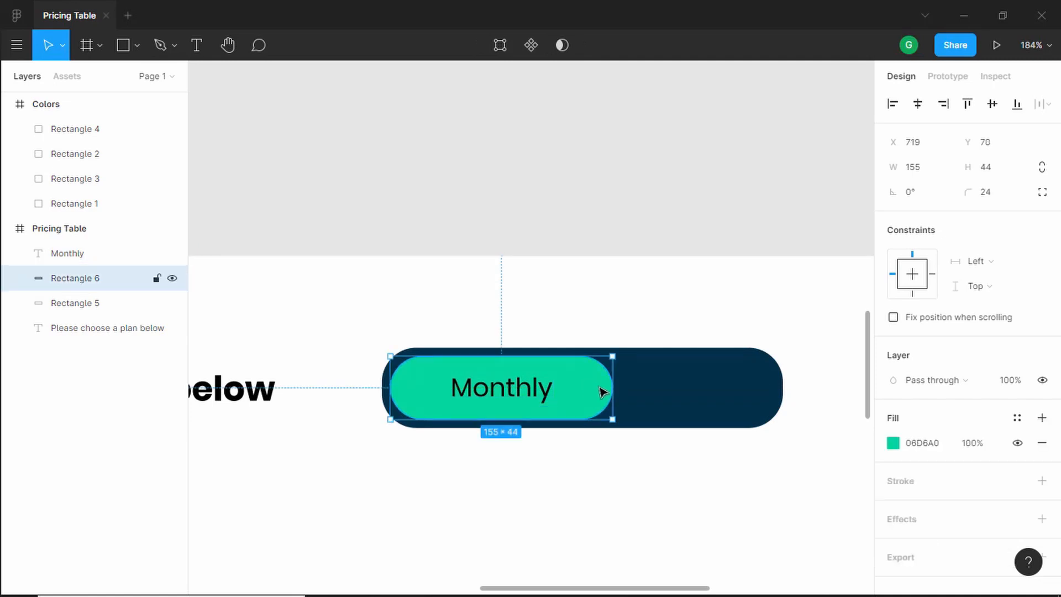
drag(614, 397, 503, 391)
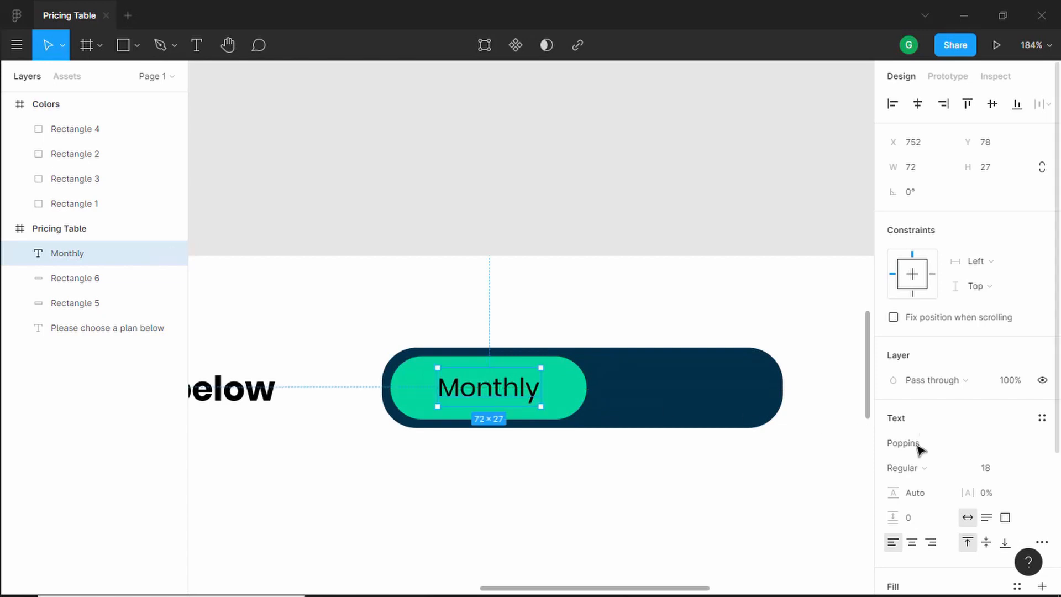
Change the Monthly label's fill to white, FFFFFF.
scroll(923, 438, down, 3)
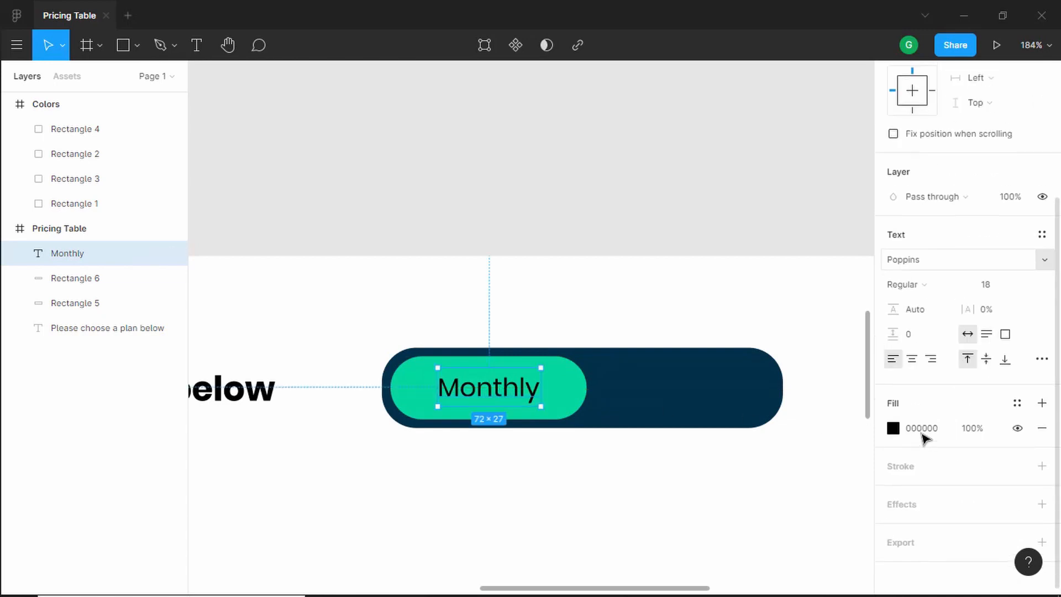
click(894, 435)
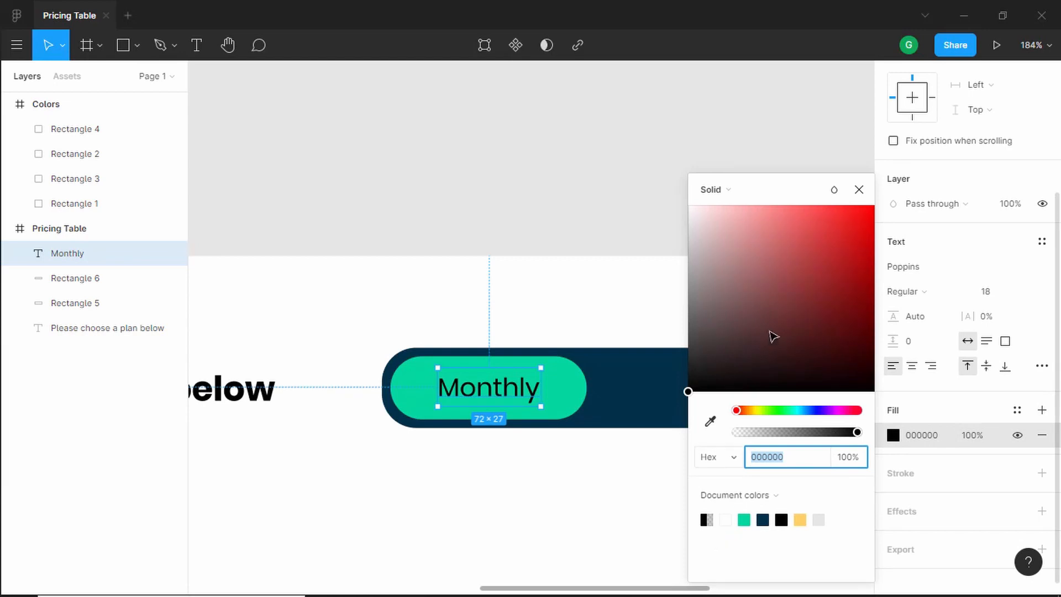
click(734, 274)
drag(702, 250, 654, 187)
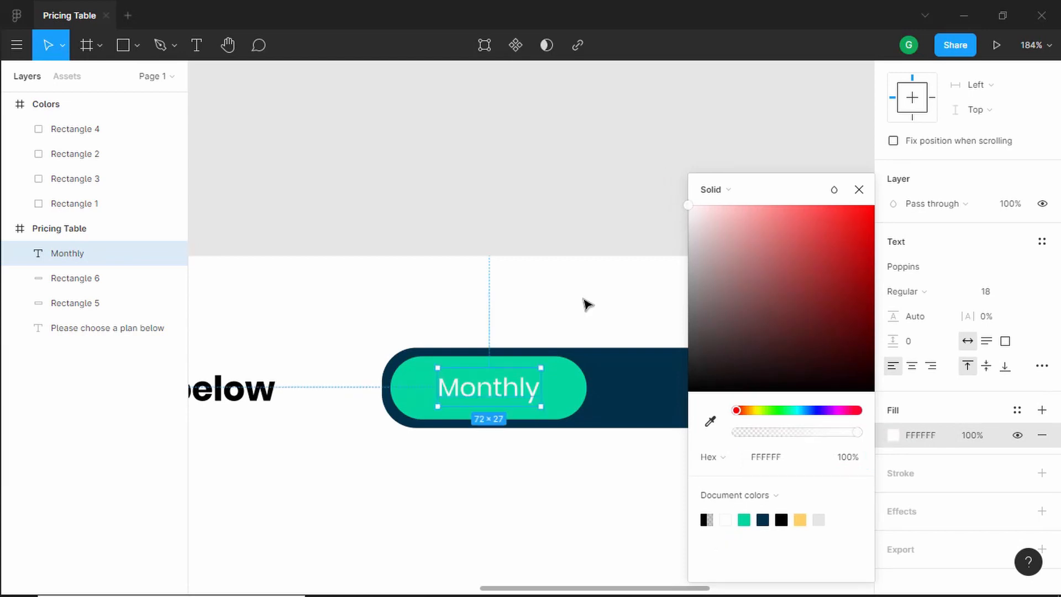
click(504, 394)
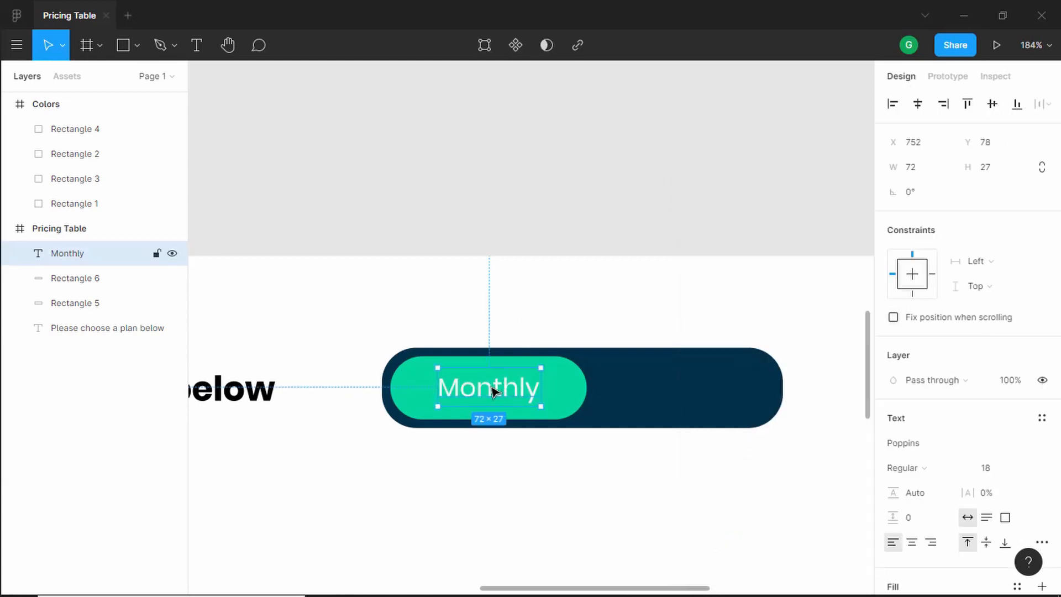
Duplicate the Monthly label into the navy half of the toggle, change the copy's text to "Yearly", and centre it there.
drag(492, 391, 693, 394)
double_click(692, 394)
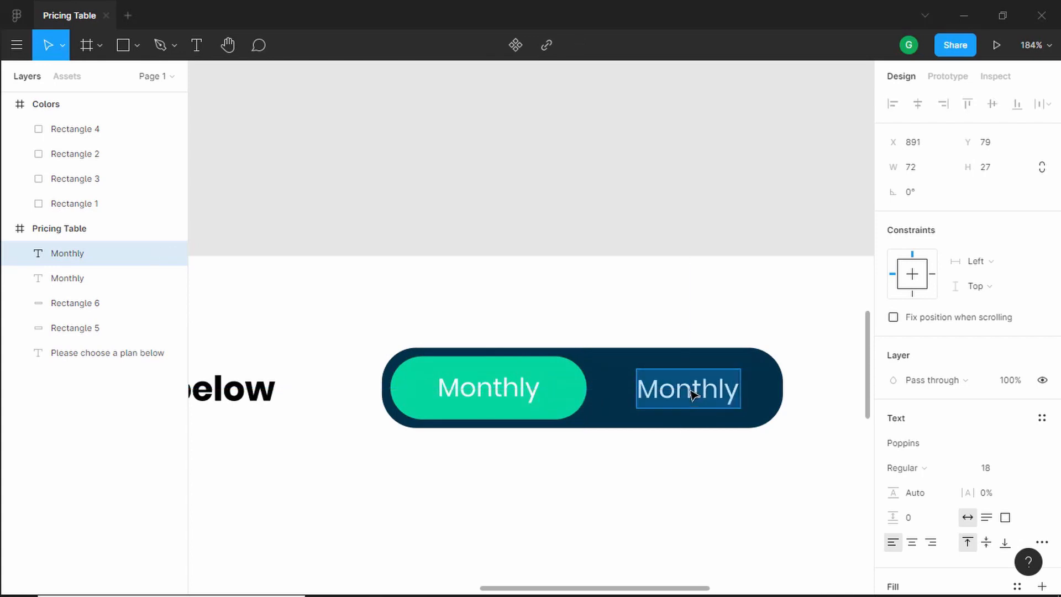
text(Yearly)
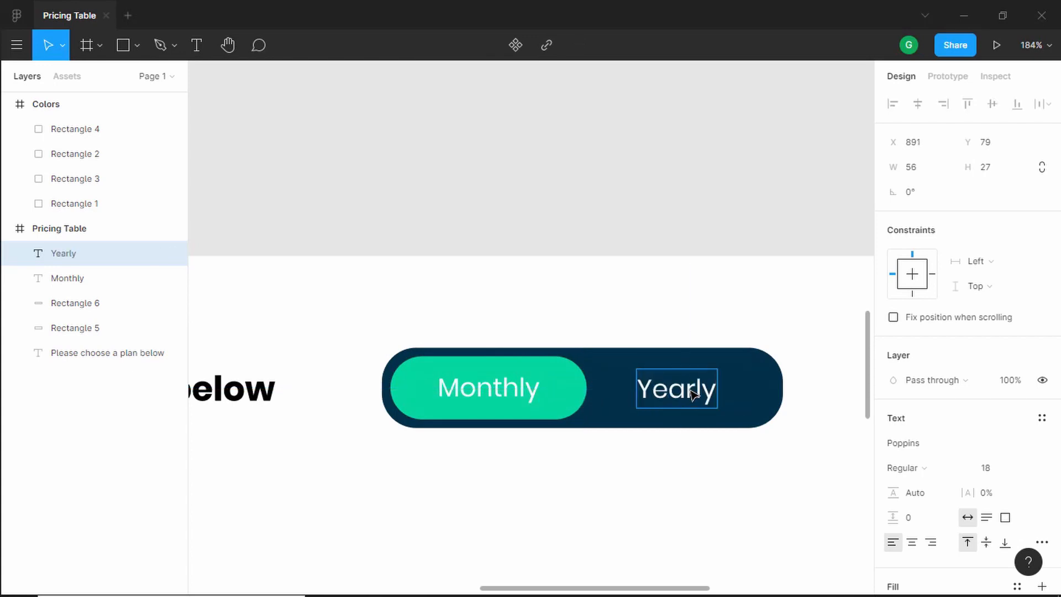
key(Escape)
click(728, 316)
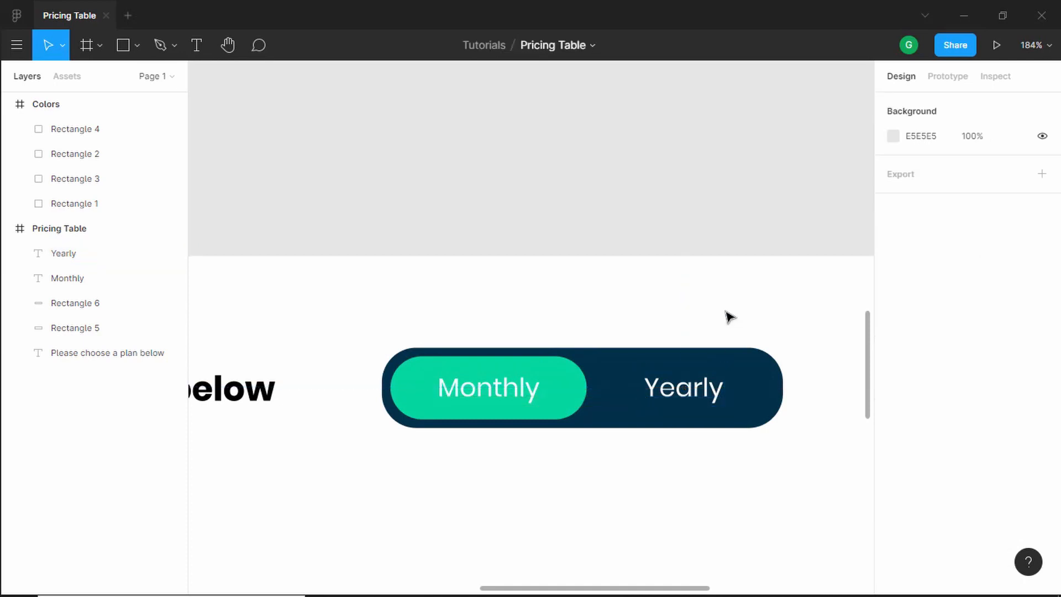
Group the toggle's two rectangles together with its Monthly and Yearly labels.
scroll(727, 315, down, 6)
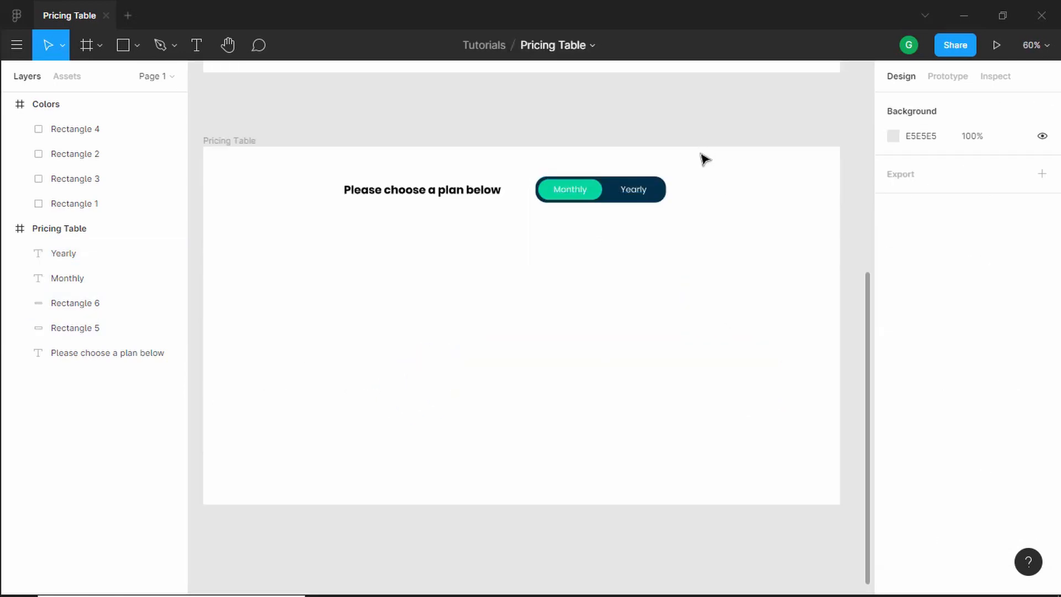
drag(699, 153, 516, 246)
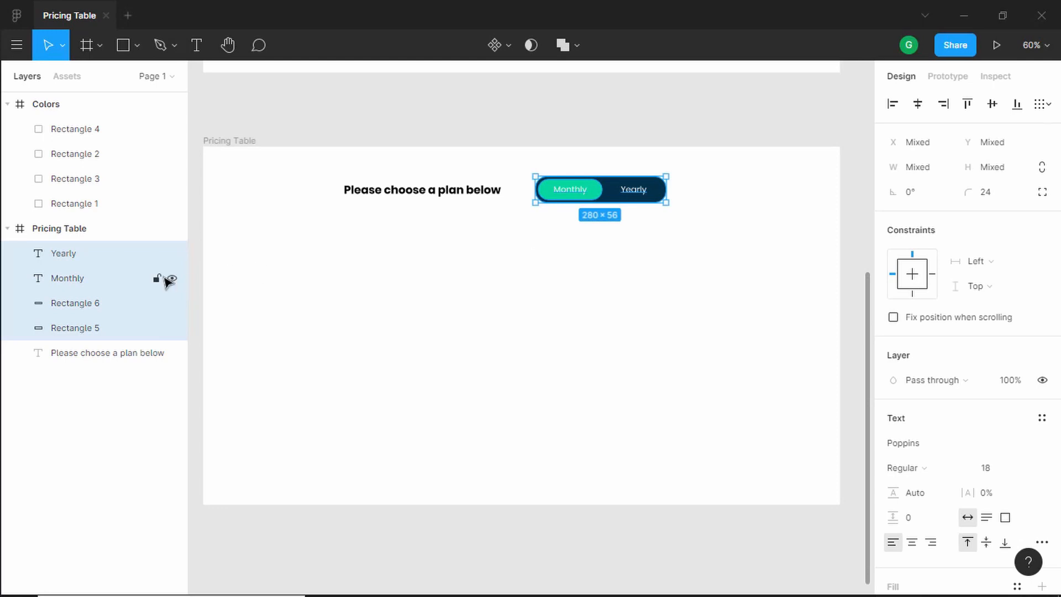
right_click(590, 191)
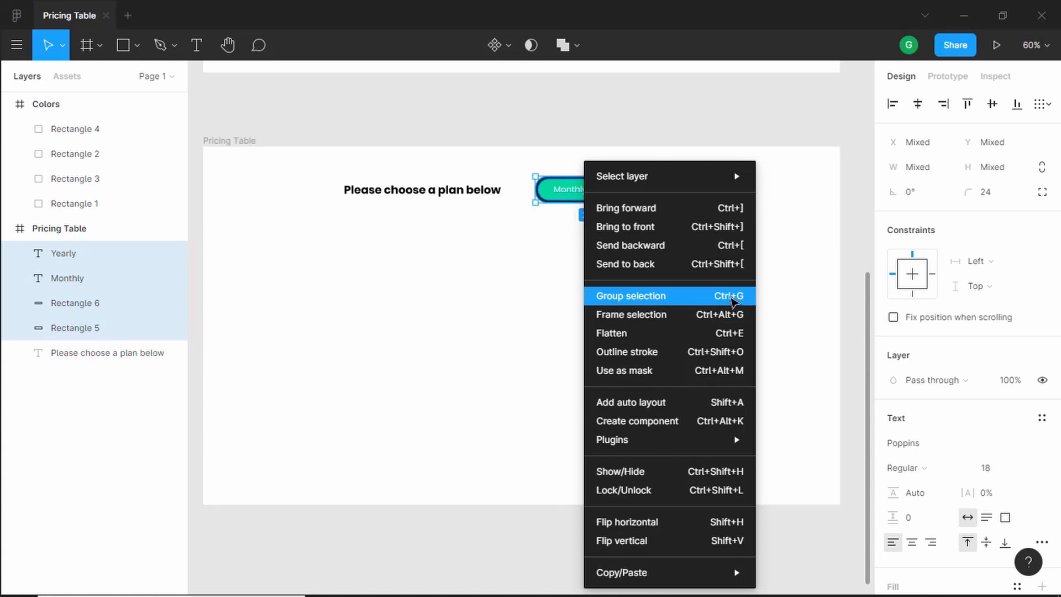
click(732, 298)
click(569, 208)
click(577, 196)
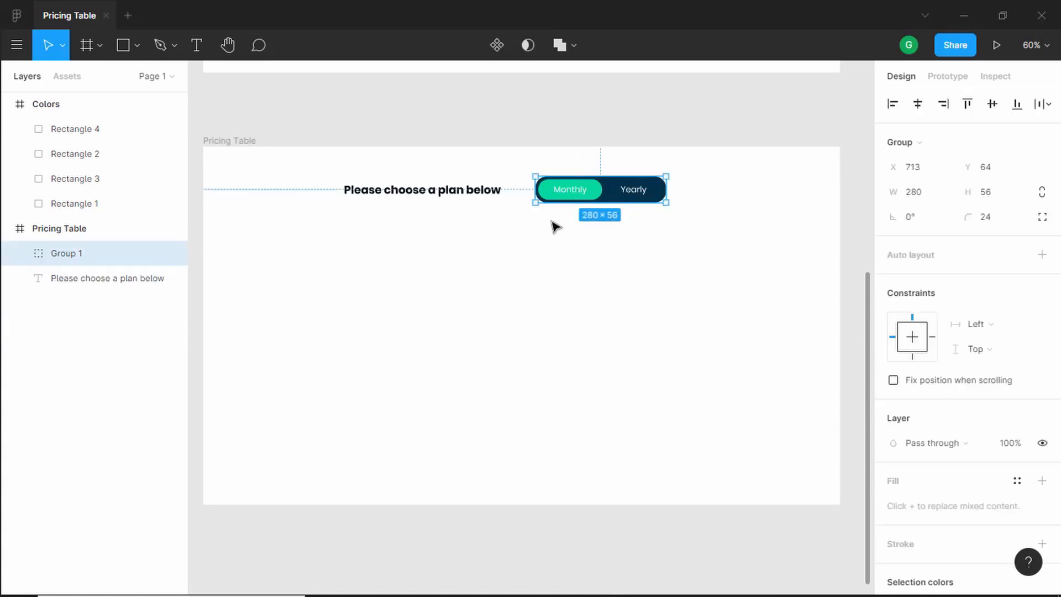
Rename the toggle group as Switch.
double_click(89, 261)
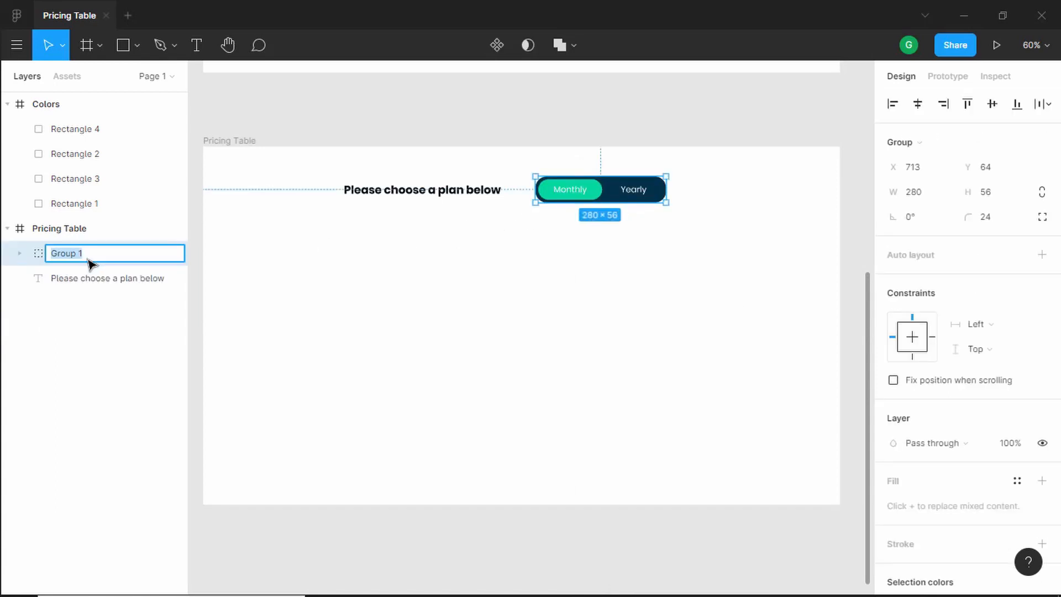
text(Switch)
key(Return)
Nudge the "Please choose a plan below" heading toward the toggle to X 340, leaving a 36 px gap.
click(88, 278)
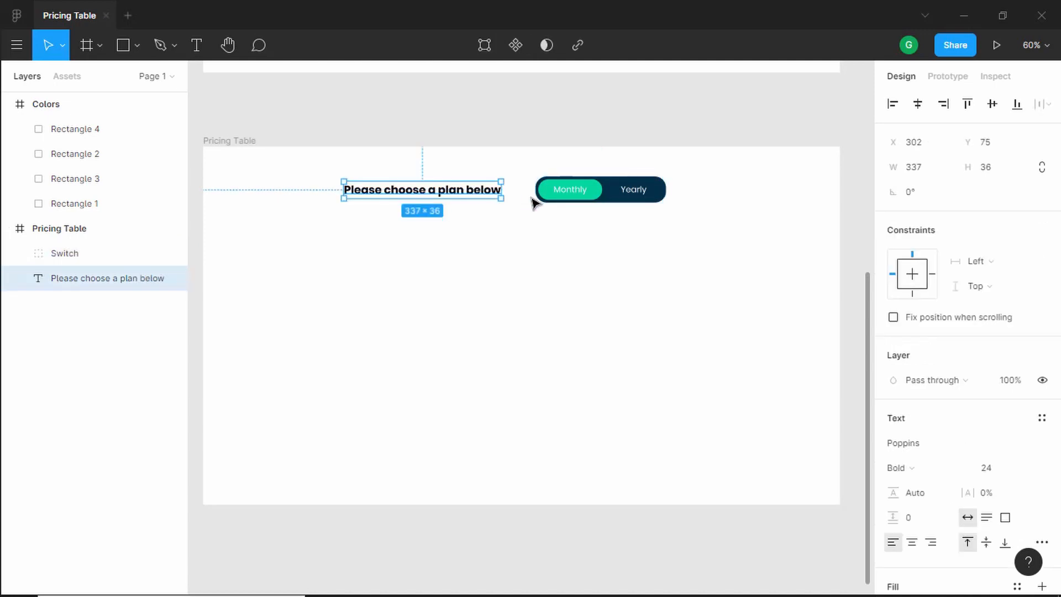
scroll(533, 201, up, 1)
key(alt)
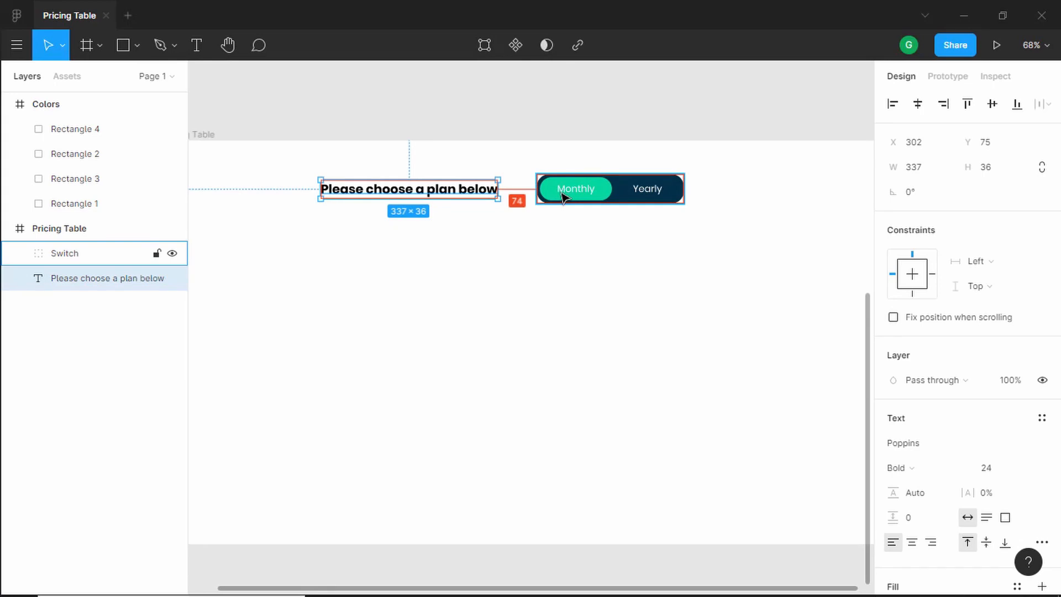
key(shift+Right)
key(shift+Right)
key(shift+Right)
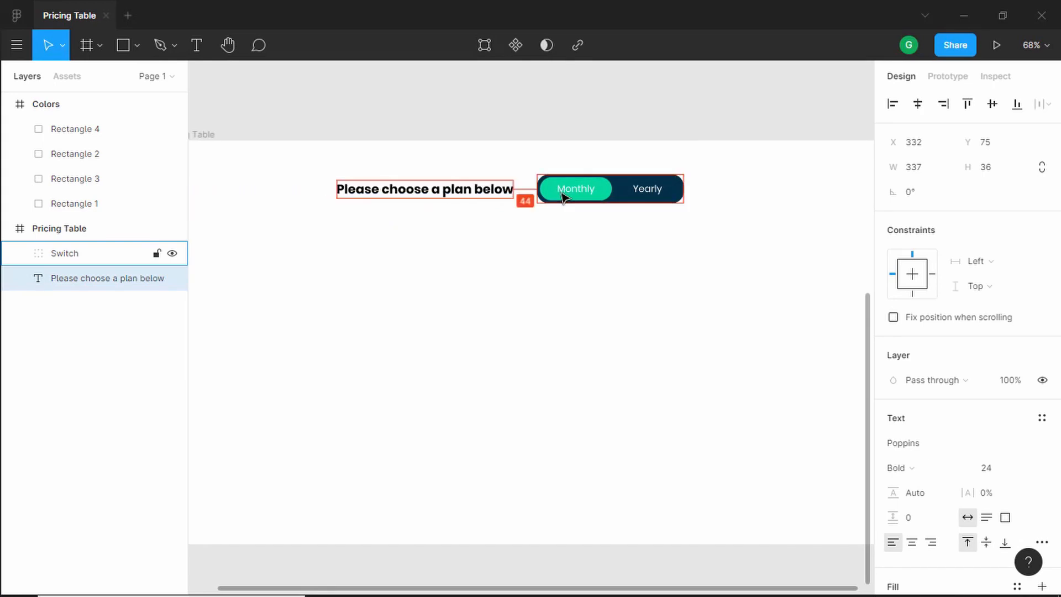
key(Right)
key(Right)
key(Right)
key(Right)
key(Right)
key(Right)
key(Right)
key(Right)
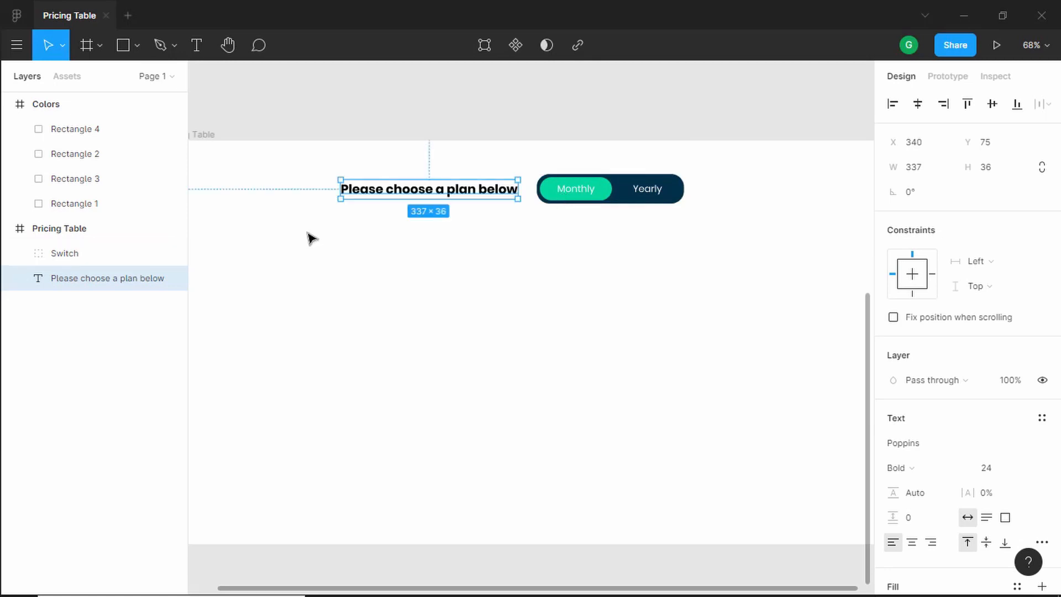
Select the heading and the Switch group together and centre them horizontally in the Pricing Table frame.
ctrl+scroll(387, 251, down, 3)
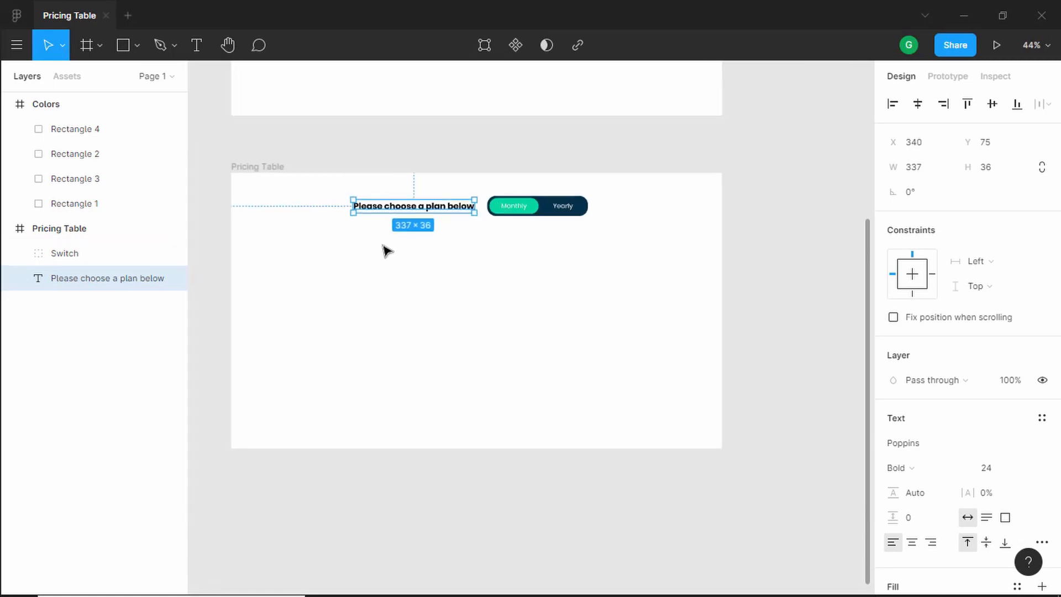
drag(341, 244, 657, 173)
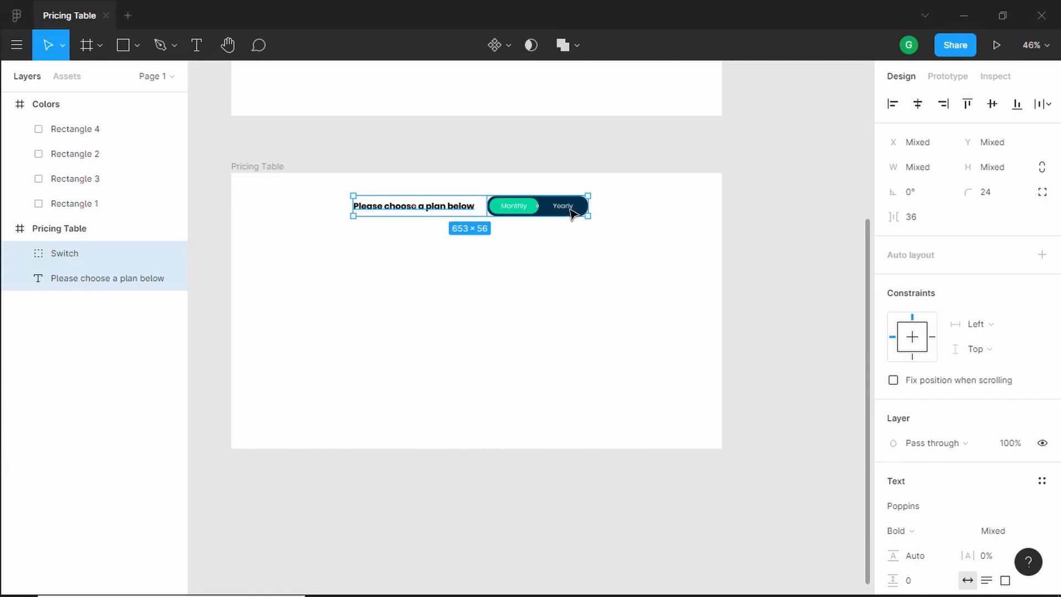
mouse_move(573, 213)
mouse_down()
mouse_move(550, 209)
mouse_move(576, 209)
mouse_up()
click(325, 271)
Draw a card rectangle of about 265 × 406 below the heading at about X 197, Y 208.
scroll(325, 270, up, 2)
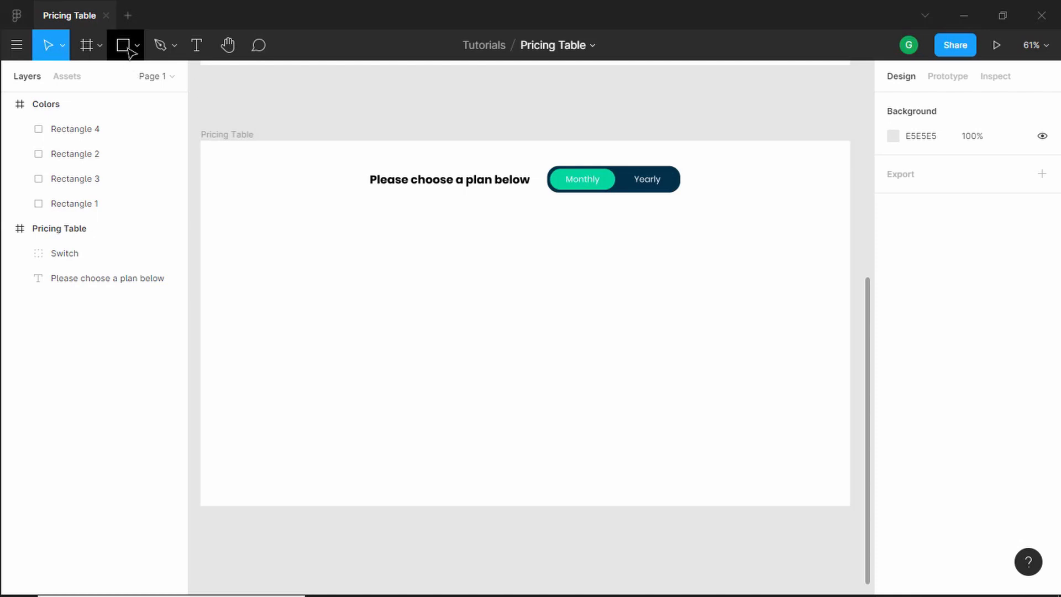
click(123, 46)
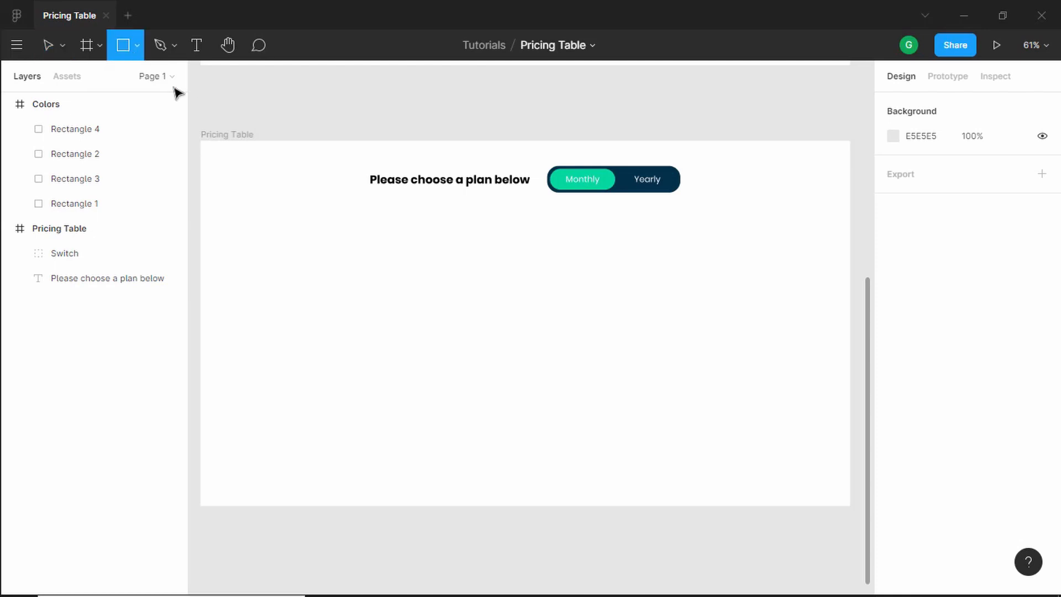
drag(311, 245, 424, 427)
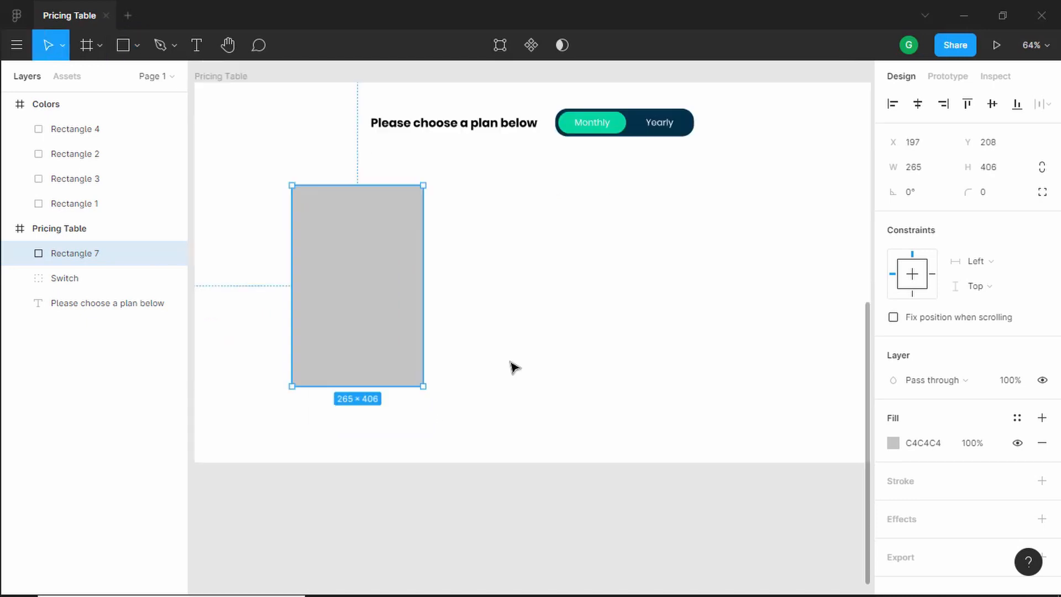
Move the row of four color swatches in the Colors frame up together to about Y 160.
scroll(511, 366, up, 1)
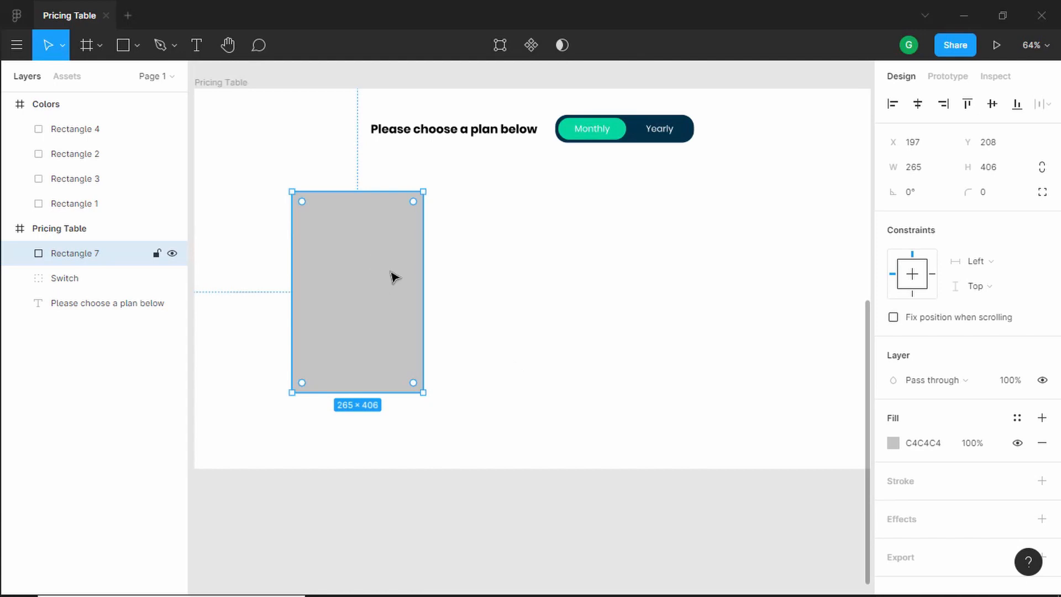
scroll(564, 379, down, 3)
scroll(563, 379, up, 2)
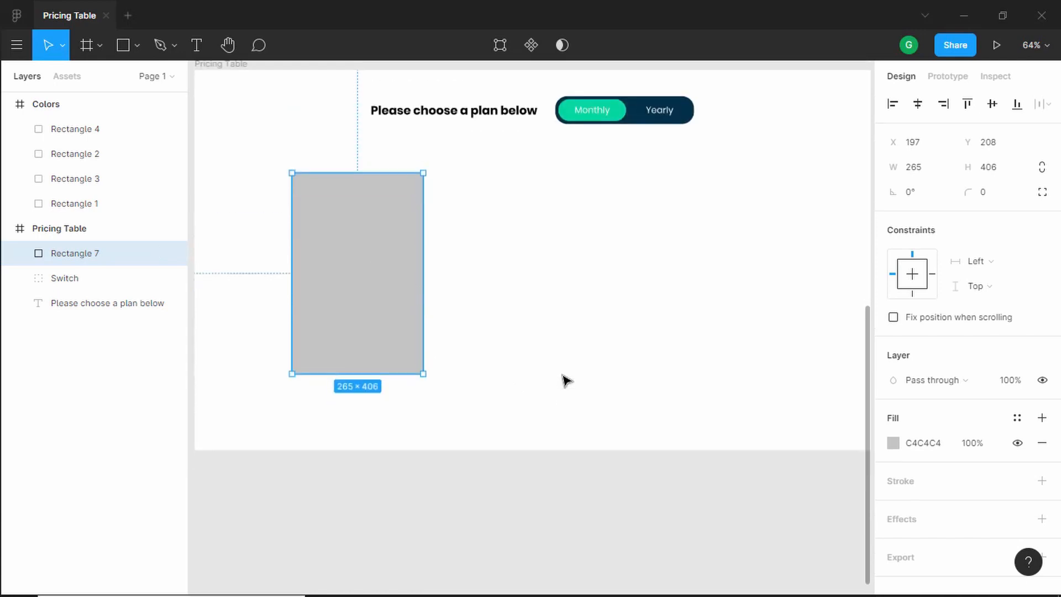
scroll(563, 379, up, 5)
scroll(563, 379, down, 1)
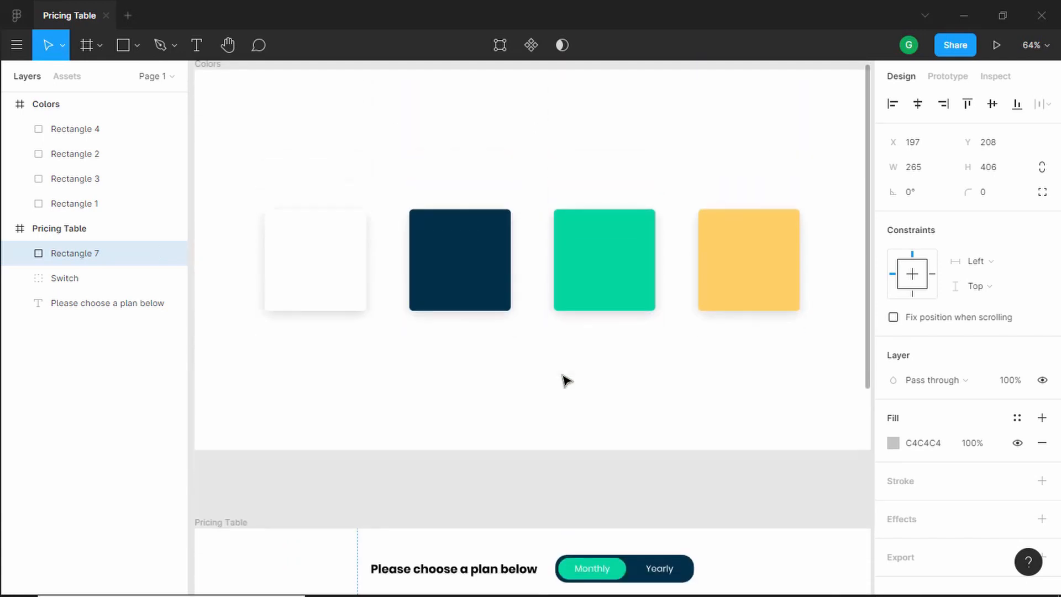
drag(257, 346, 750, 198)
drag(623, 258, 624, 197)
click(587, 356)
Duplicate the green swatch and place the copy centred below the swatch row at about X 580, Y 452.
click(585, 180)
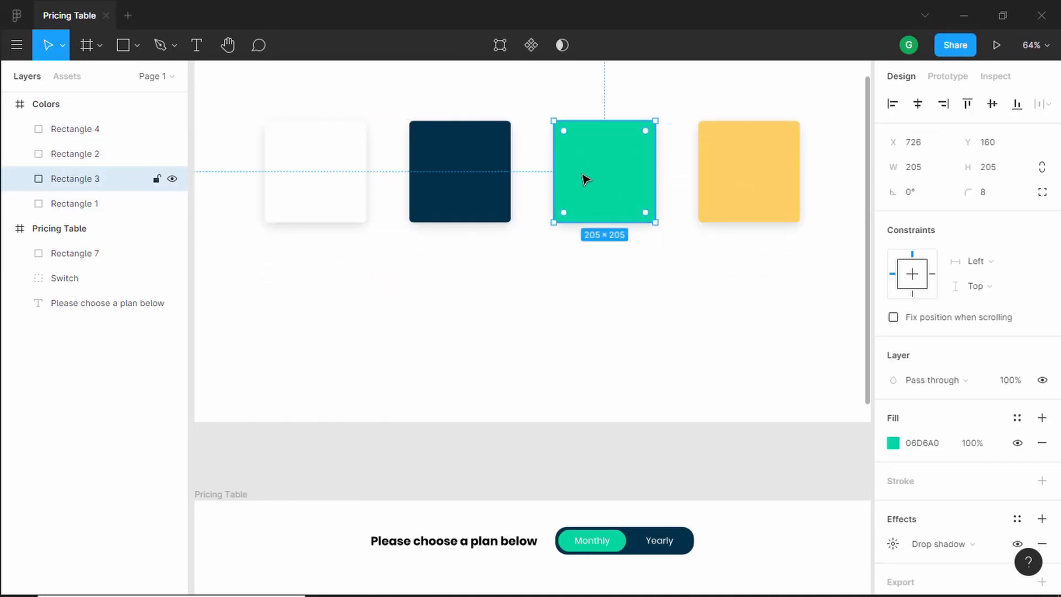
drag(594, 182, 516, 327)
click(642, 308)
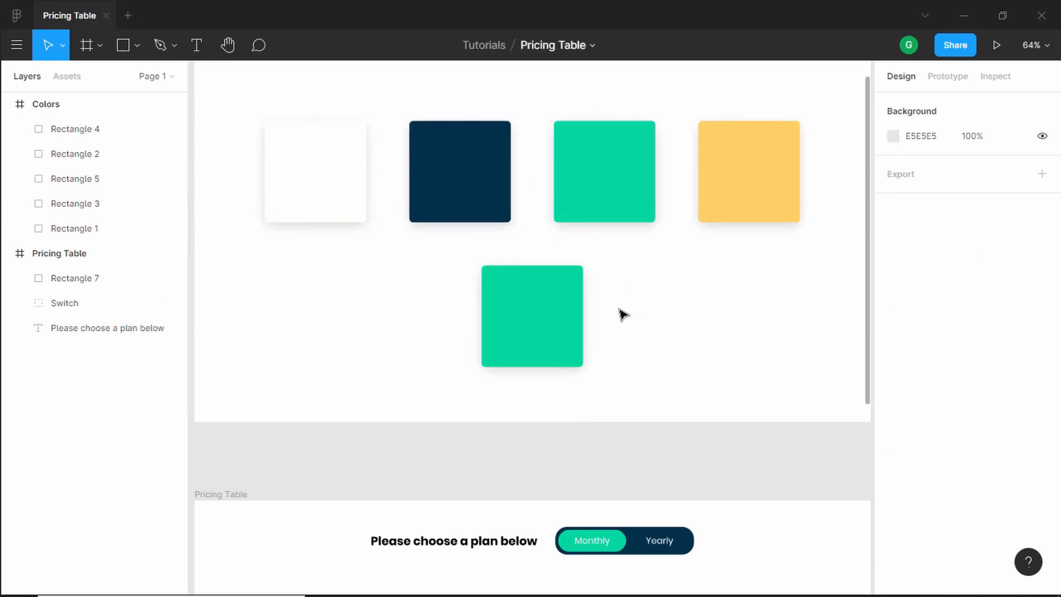
Set the fill of the duplicated green swatch below the swatch row to F1FAEE.
click(542, 325)
click(930, 443)
text(f)
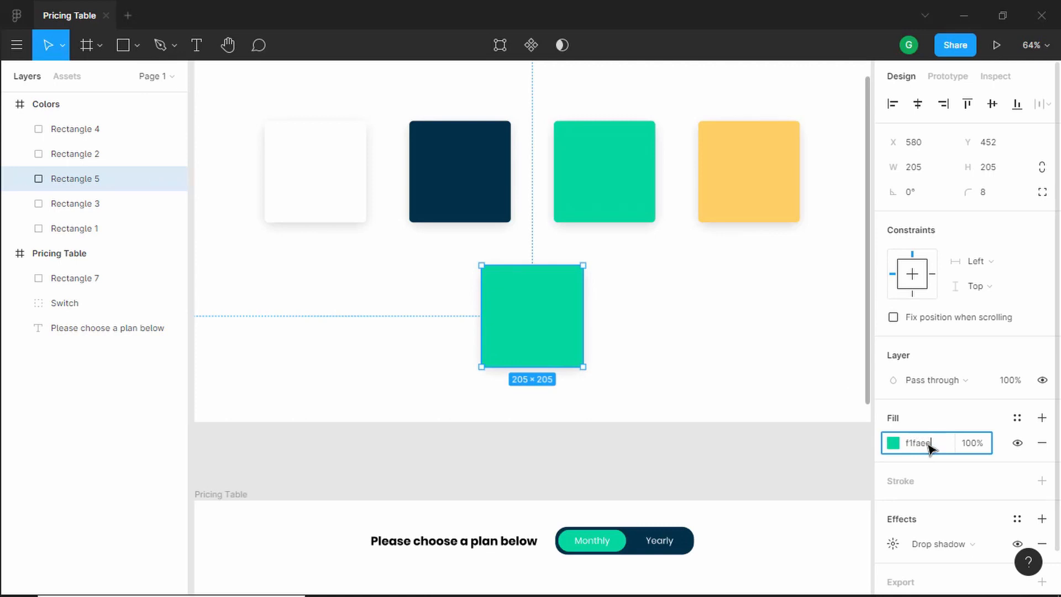
text(1faee)
click(701, 339)
Fill the grey card rectangle in the Pricing Table frame with the pale green document color F1FAEE.
scroll(667, 334, down, 7)
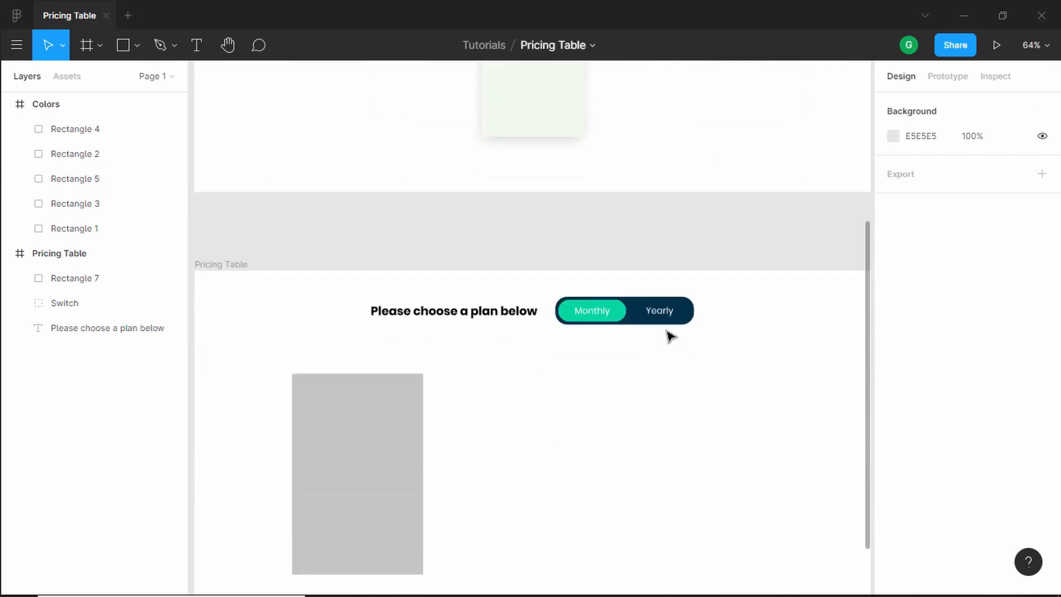
click(381, 332)
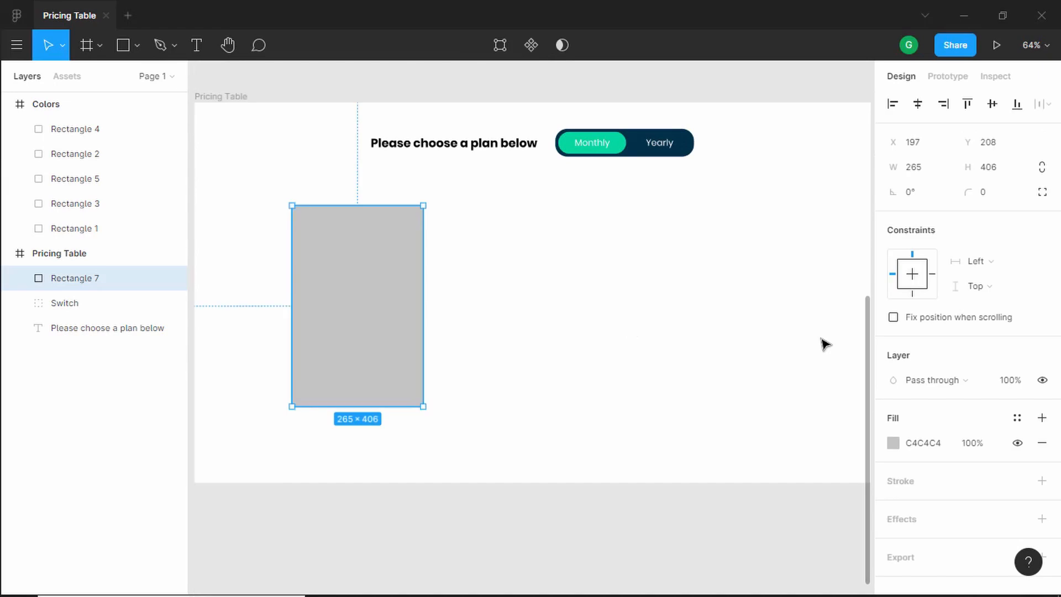
click(893, 446)
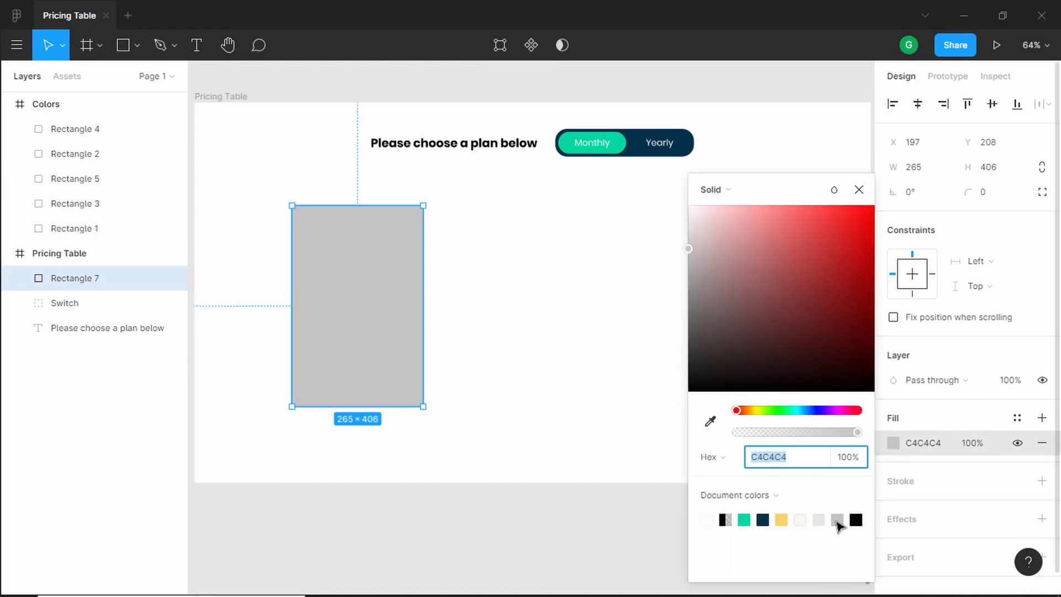
click(802, 520)
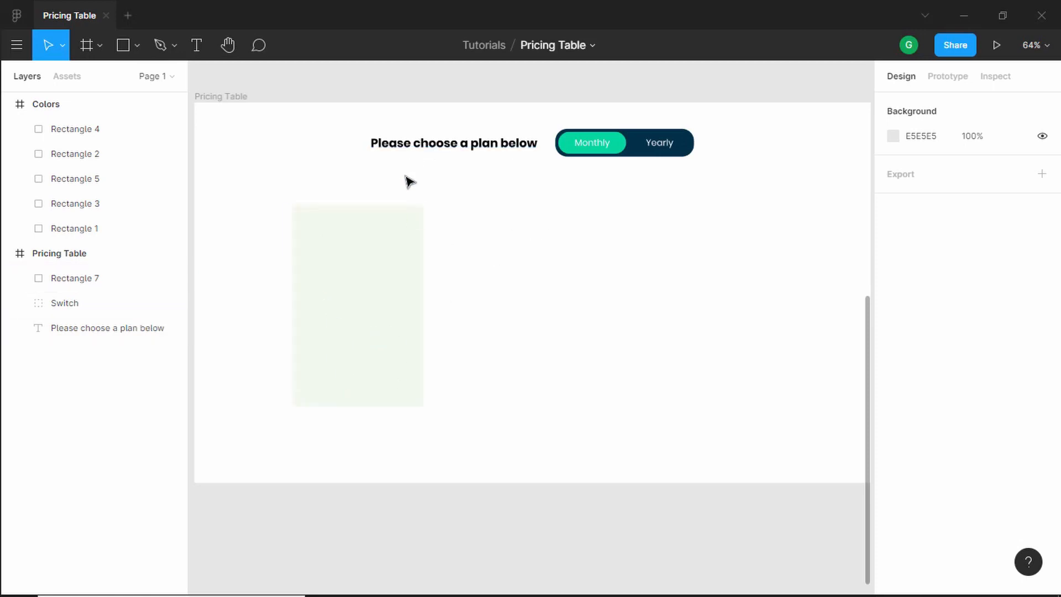
Duplicate the heading onto the card at about X 234, Y 248, layer it above the card rectangle and change its text to "Basic".
click(456, 145)
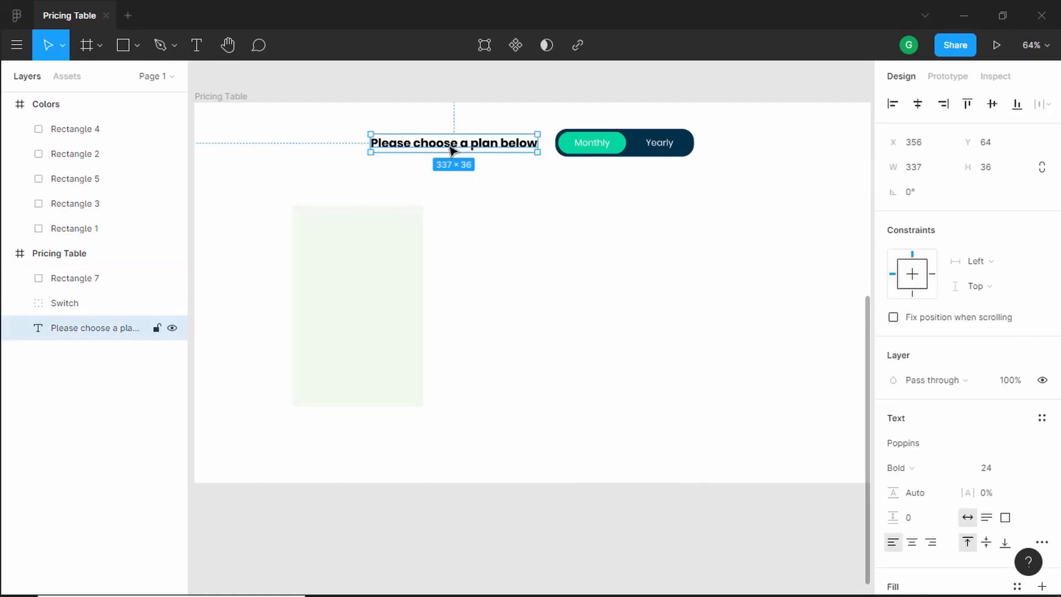
drag(453, 148, 388, 241)
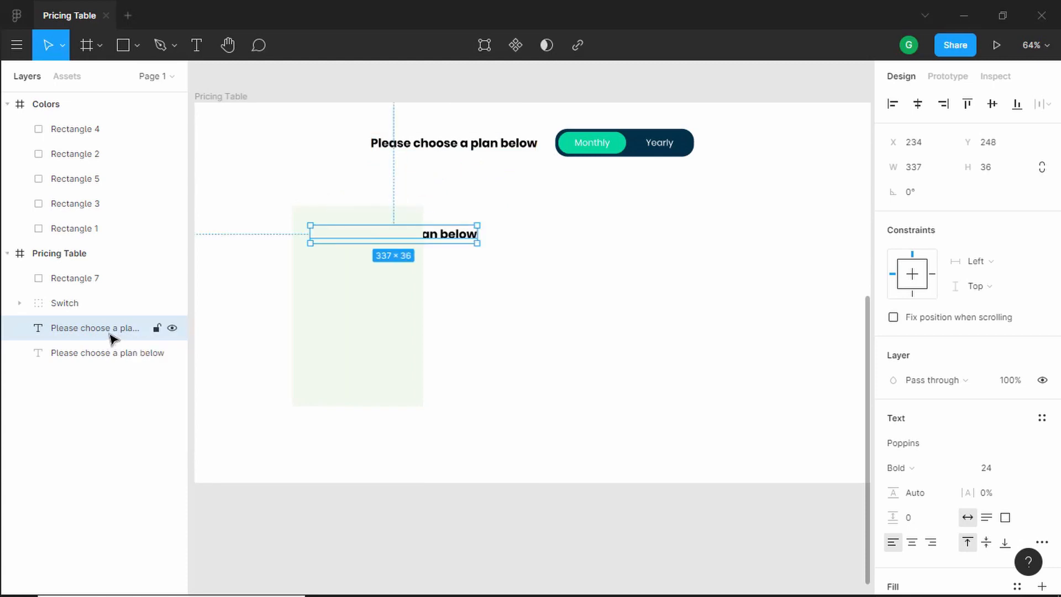
drag(112, 338, 112, 274)
double_click(387, 243)
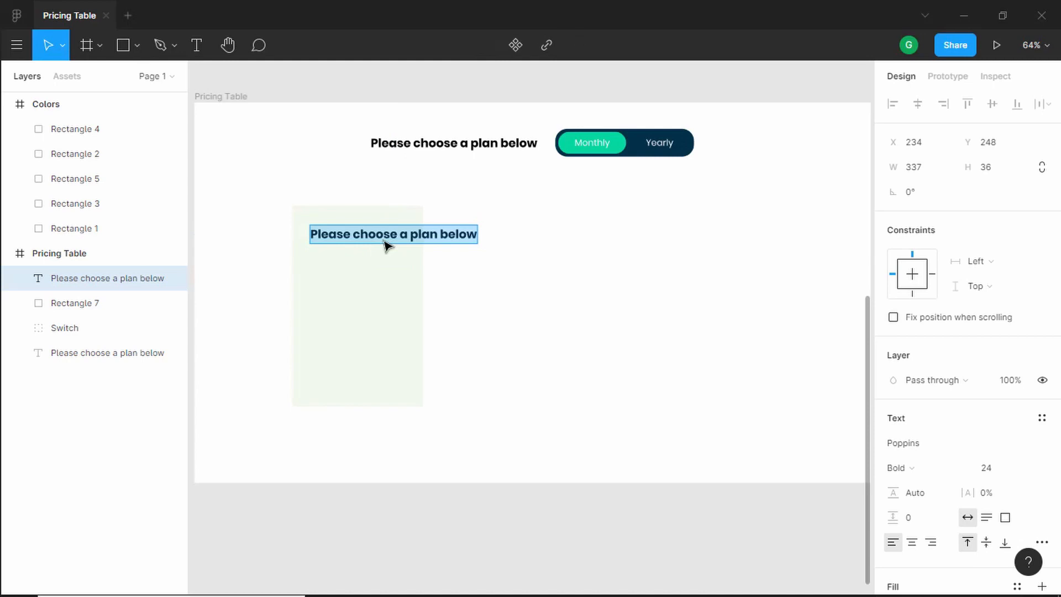
text(Basic)
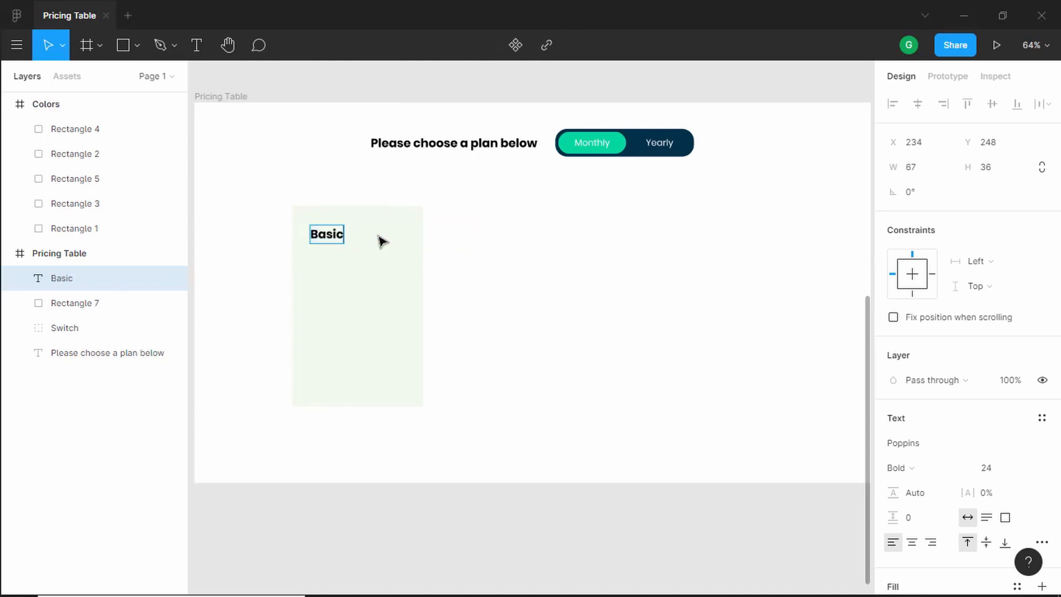
key(Escape)
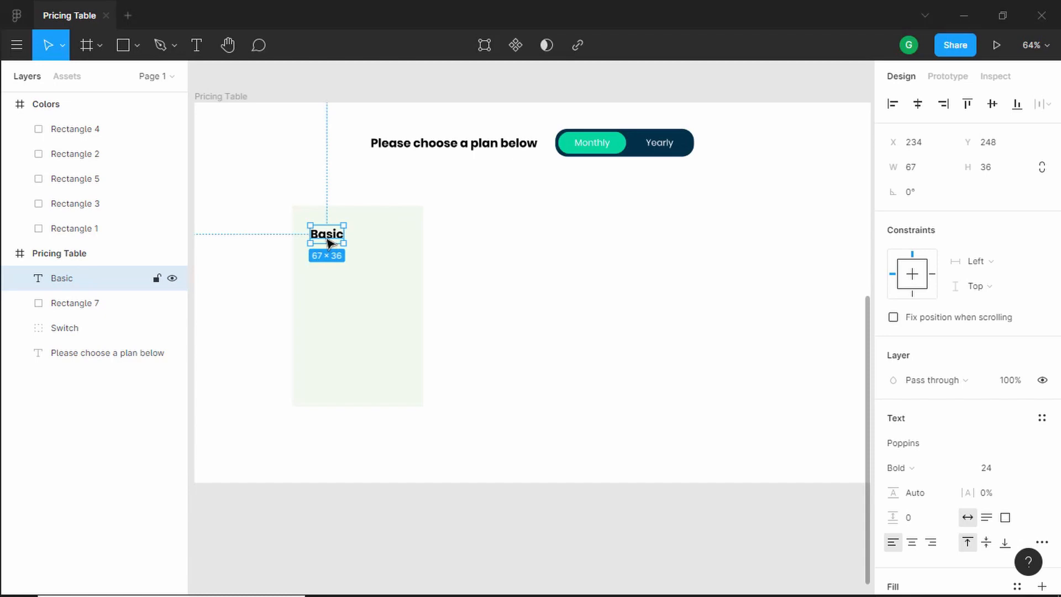
Duplicate the Basic title directly below itself at about Y 309 and change the copy's text to "$49".
drag(327, 242, 330, 273)
text($)
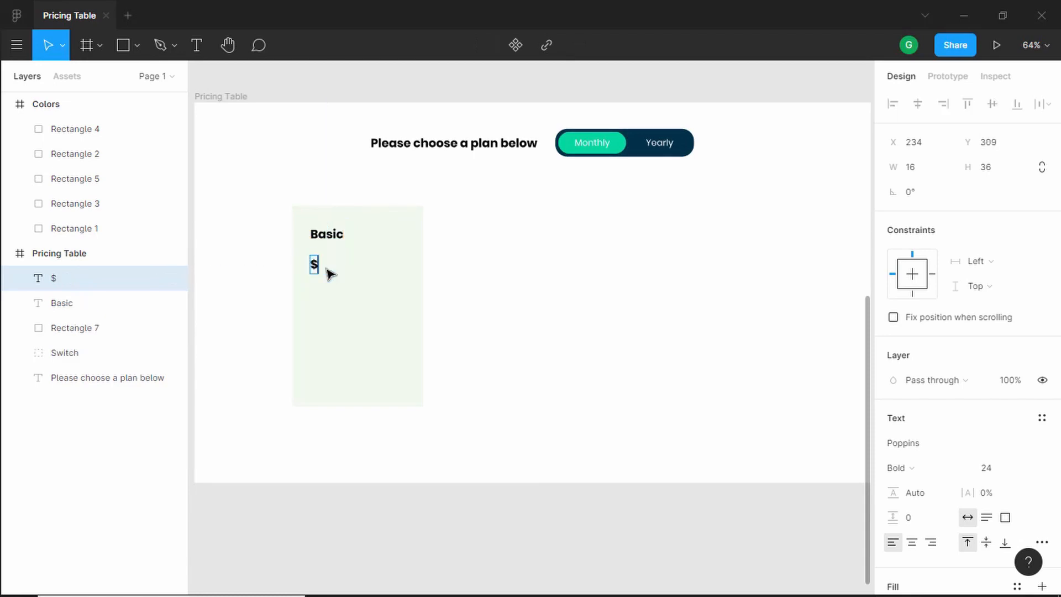
text(49)
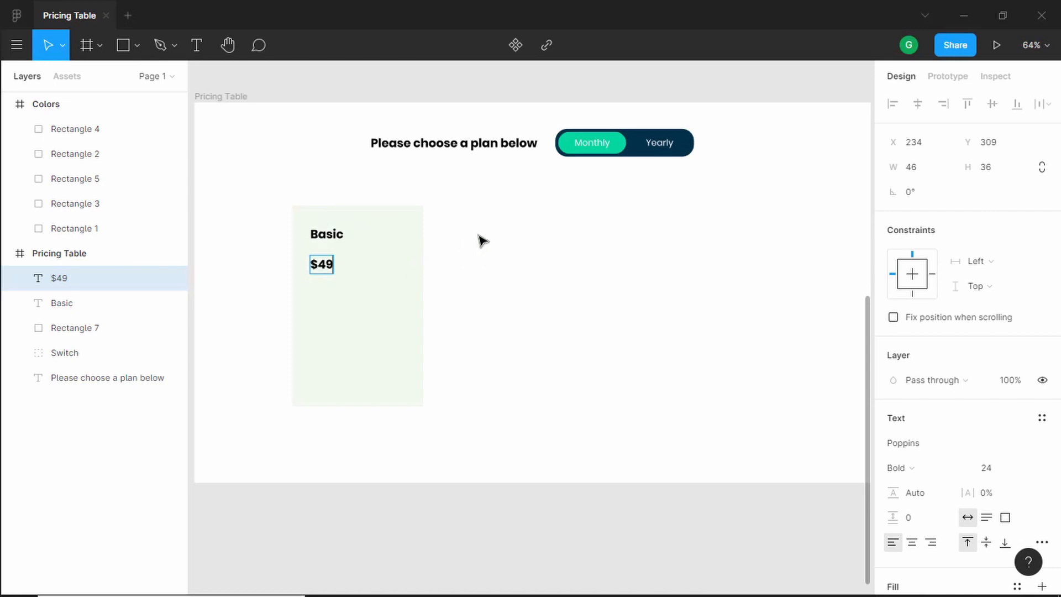
Duplicate the $49 price beside itself at about X 330, Y 301 and change the copy's text to "/ month".
click(324, 274)
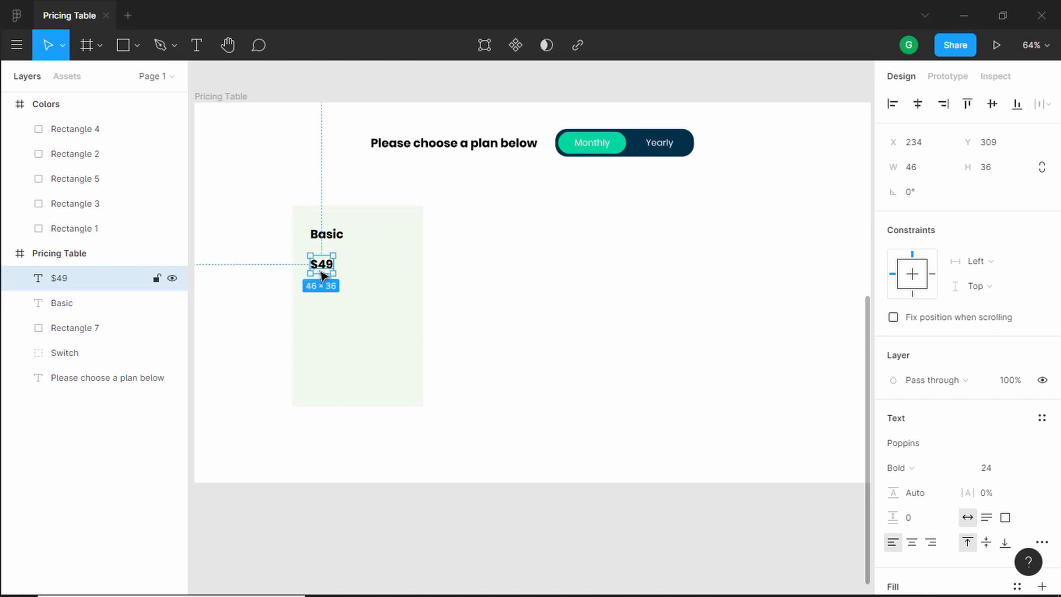
drag(322, 272, 367, 271)
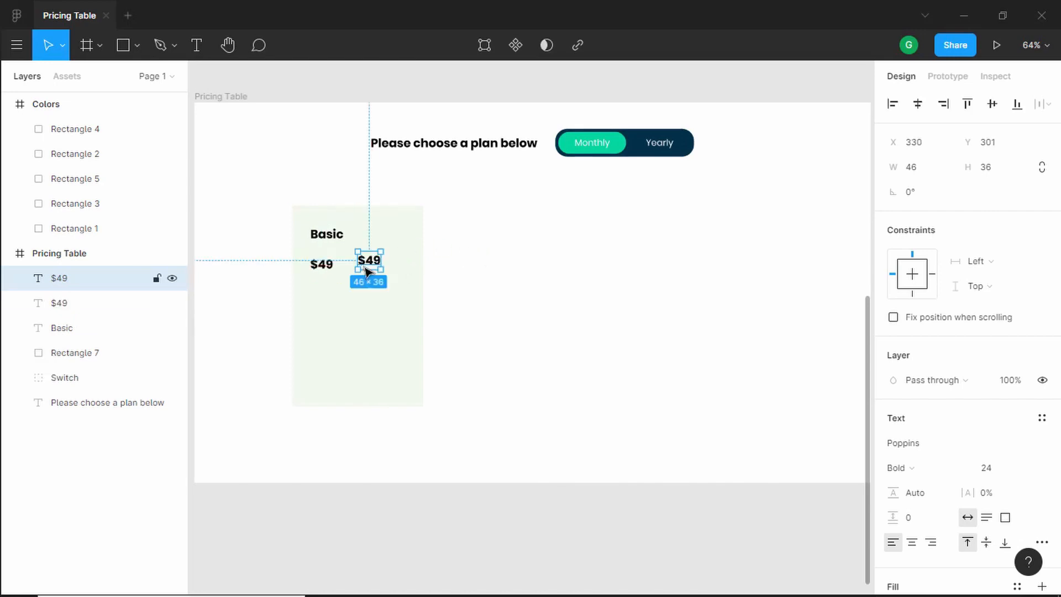
double_click(371, 264)
text(/ month)
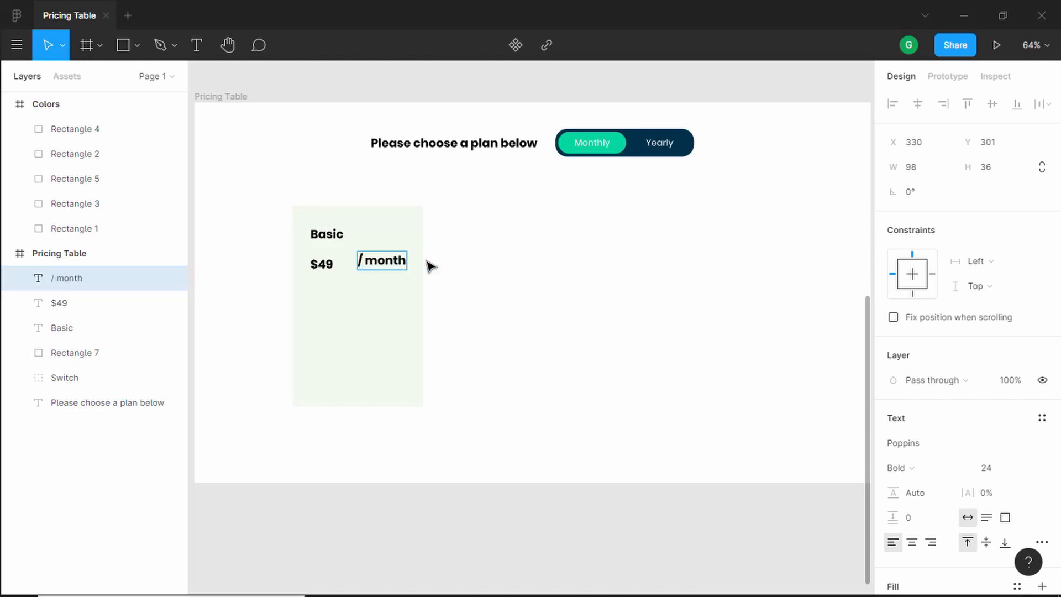
key(Escape)
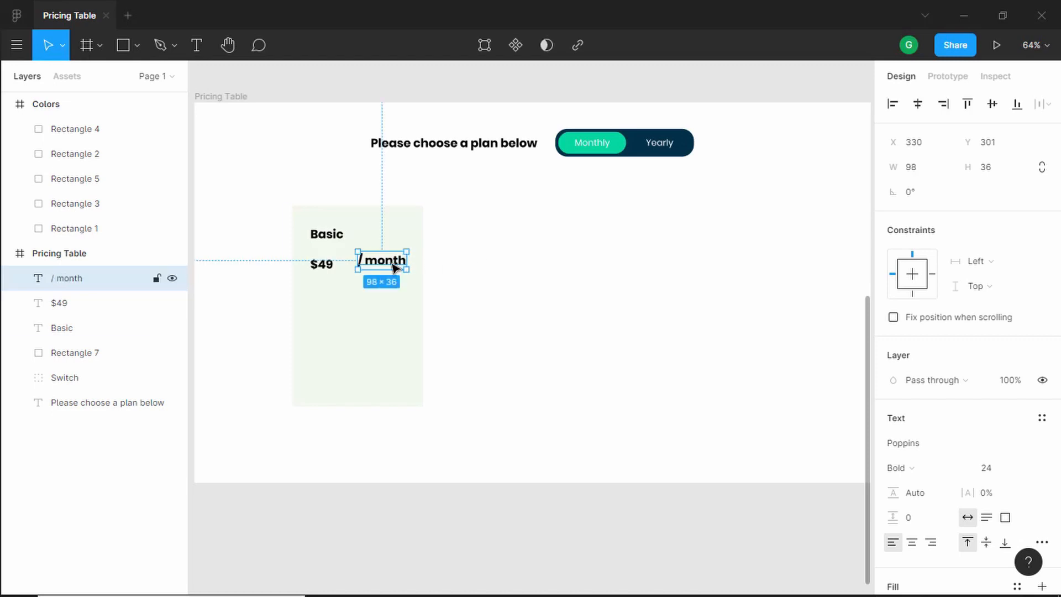
Duplicate "/ month" below the price at about X 219, Y 348 and change the copy to "This plan is the best for individuals who are gettings started".
drag(394, 267, 339, 290)
double_click(335, 287)
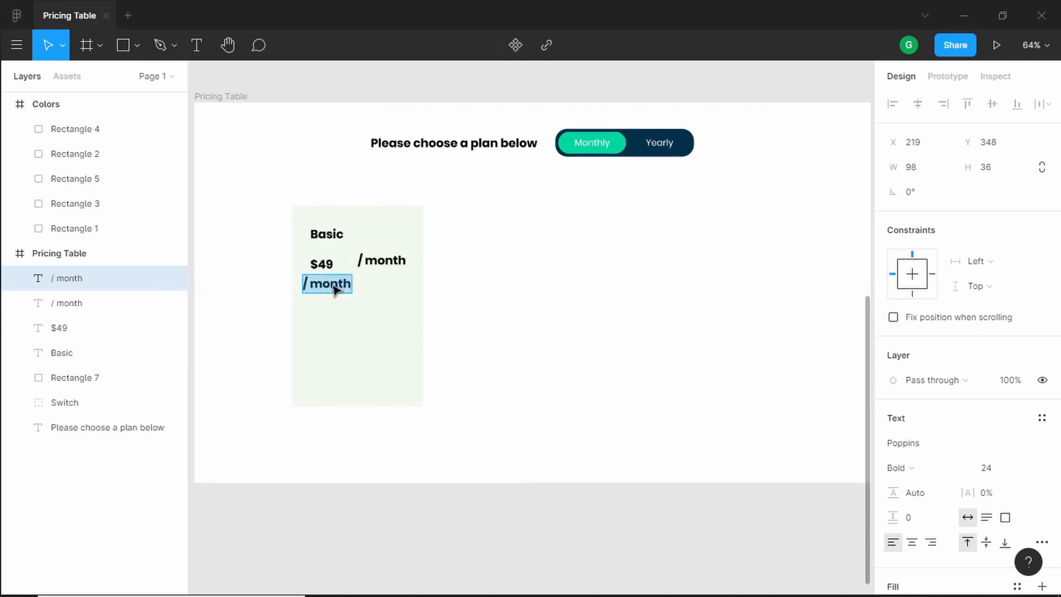
key(BackSpace)
text(T)
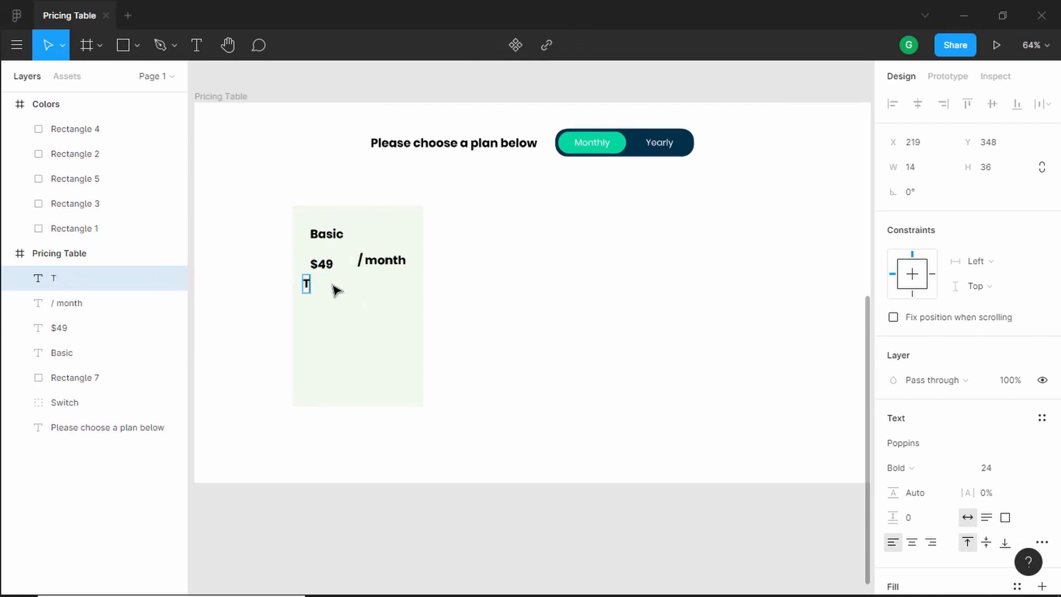
text(his plan is the be)
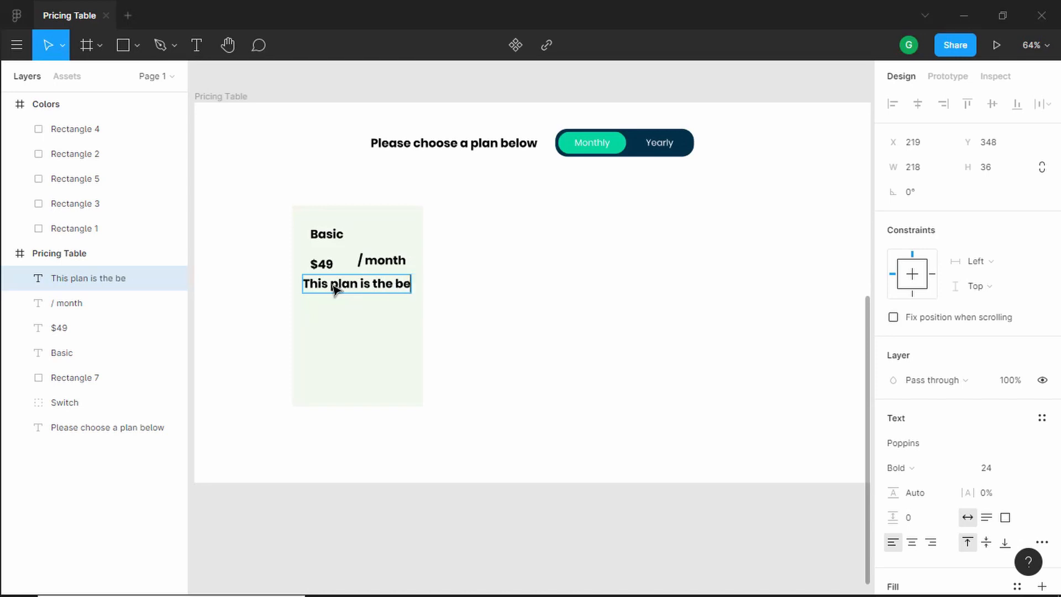
text(st for individuals)
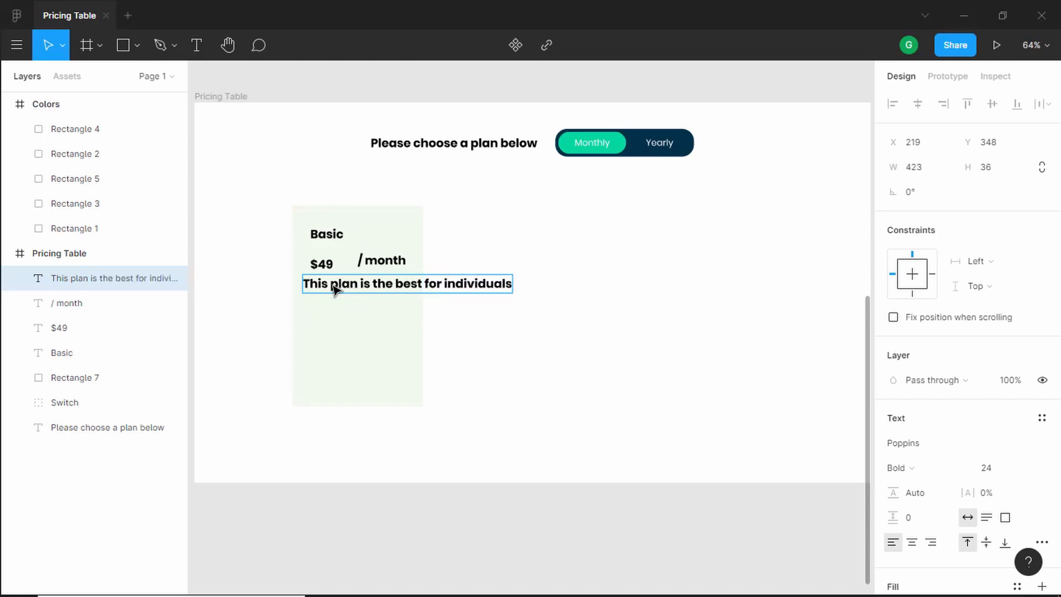
text( who are gettings started)
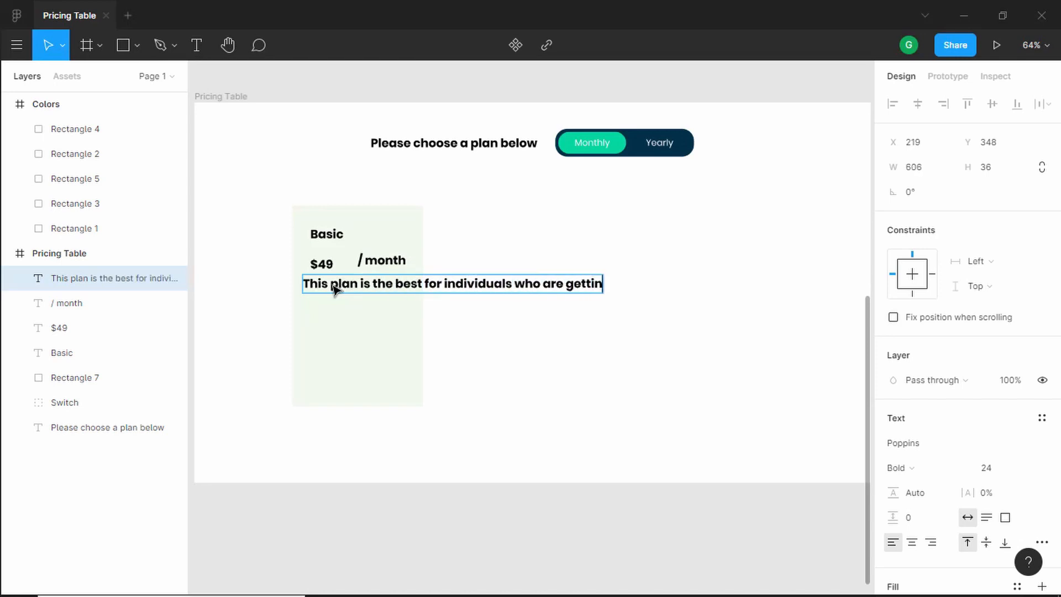
key(Escape)
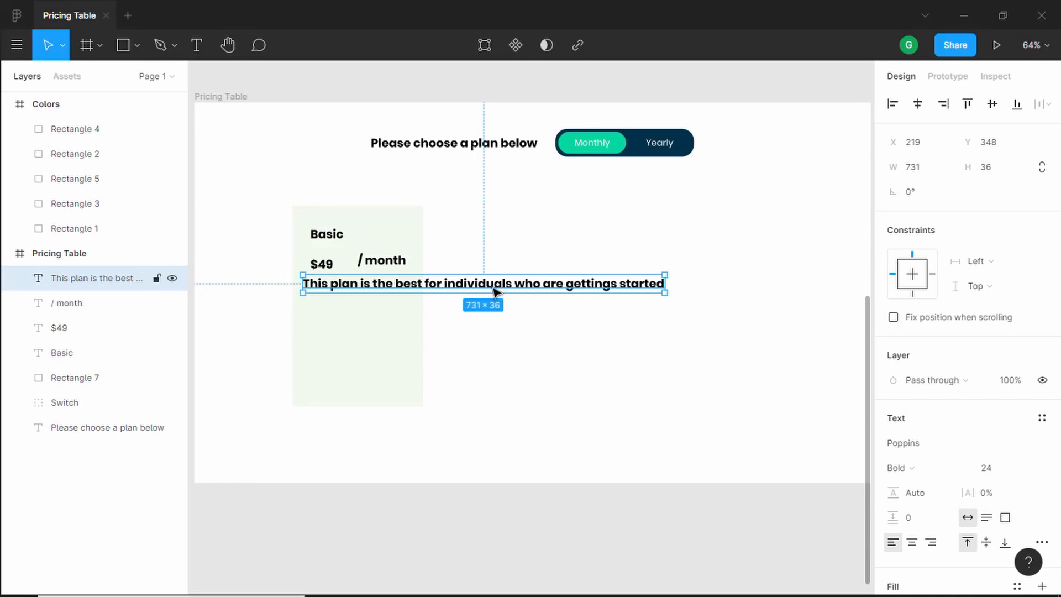
Duplicate the plan description lower at about Y 433 and replace the copy's text with three lines: "15 Files", "10 GB Storage" and "Email Support".
alt+drag(491, 291, 494, 333)
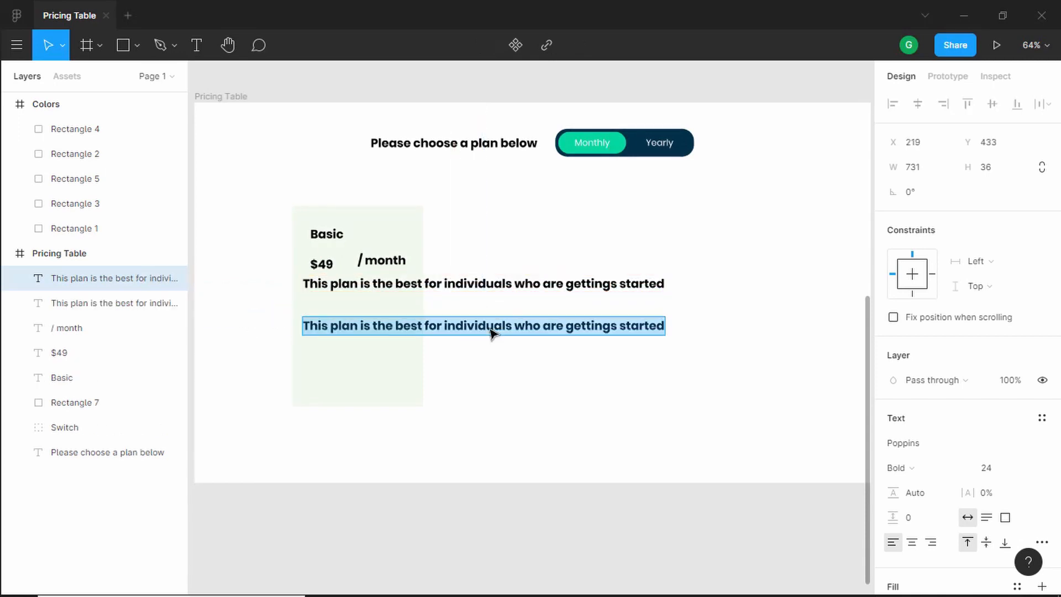
text(15 /)
key(BackSpace)
key(BackSpace)
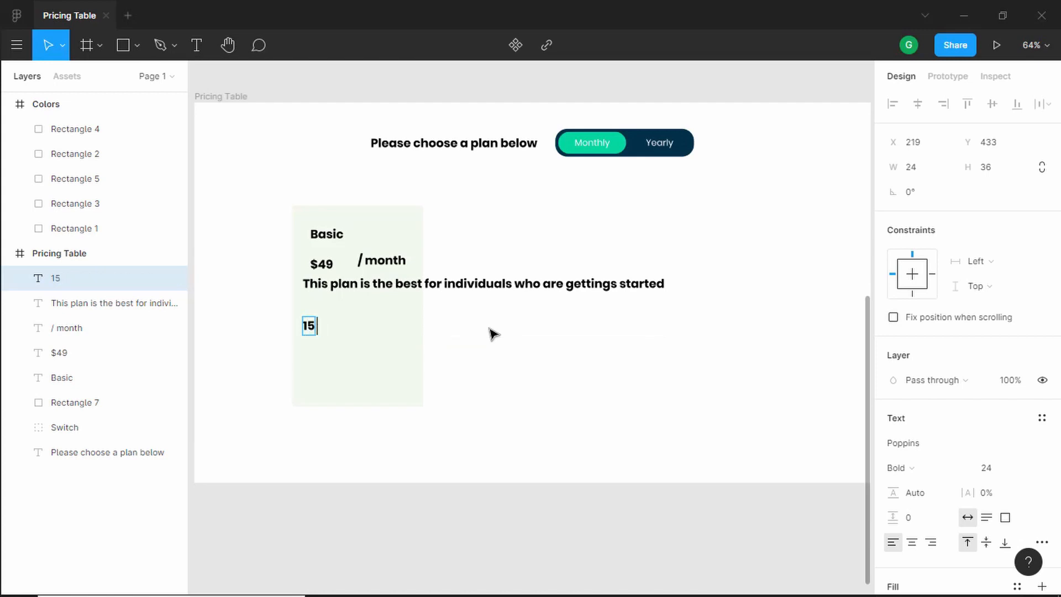
text(Files)
key(Return)
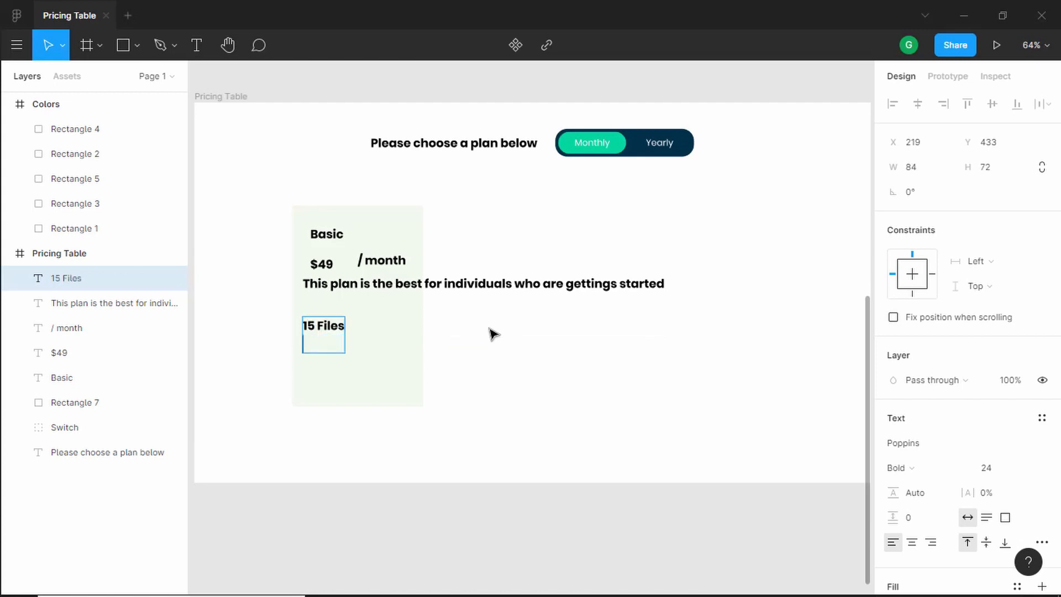
text(10 GB Storage)
key(Return)
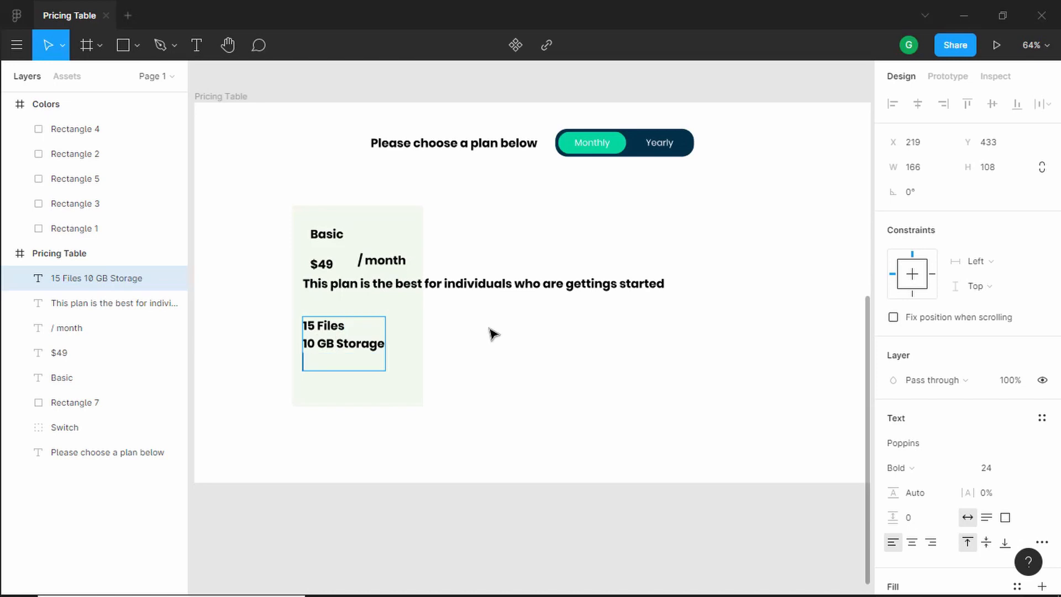
text(Email Support)
click(491, 333)
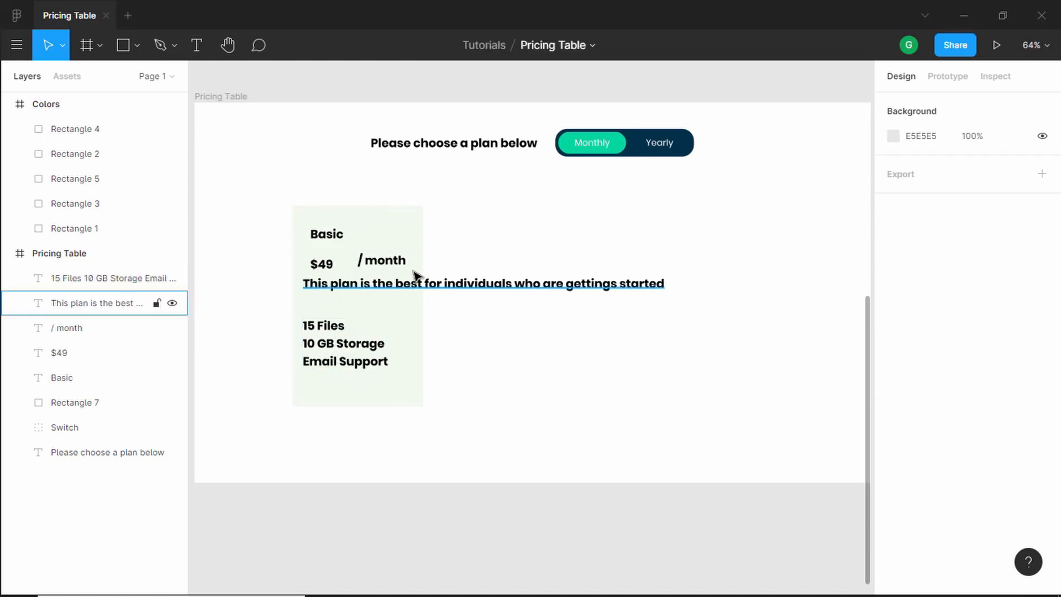
Move the Basic title slightly upward inside the card.
scroll(353, 247, up, 5)
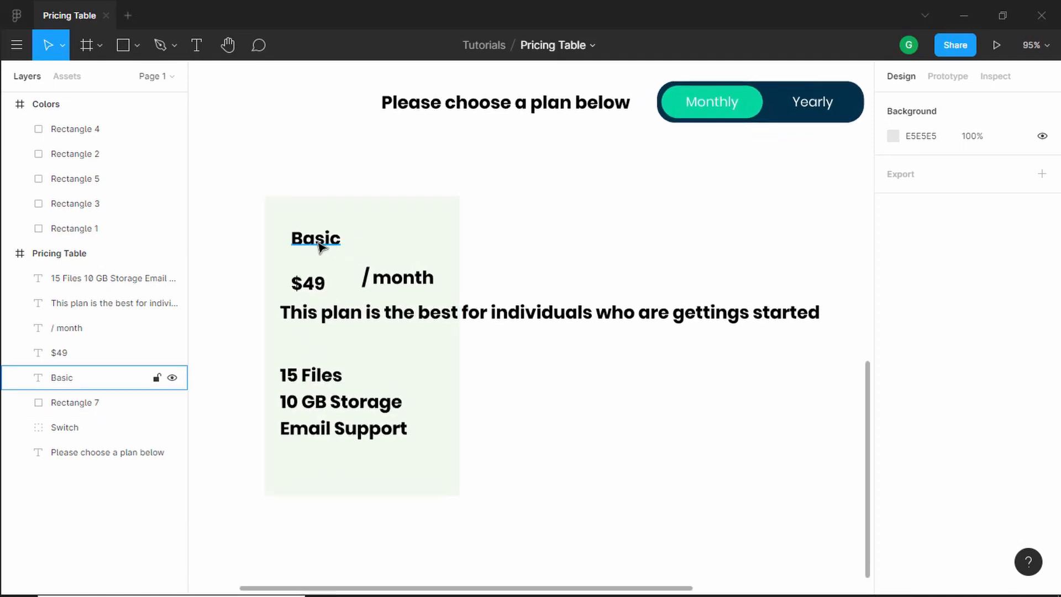
click(323, 239)
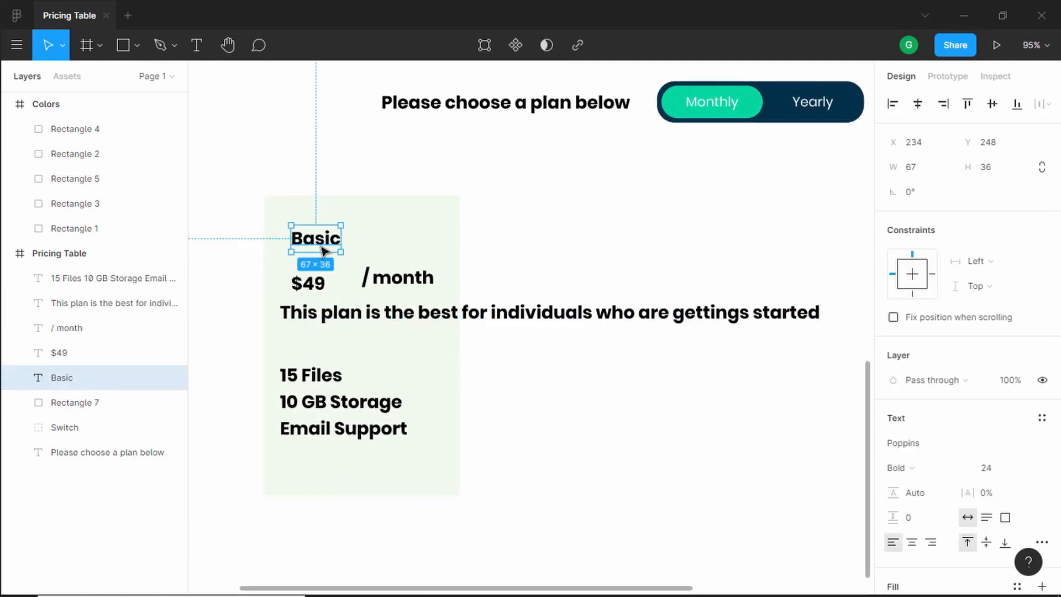
drag(323, 250, 319, 243)
Enlarge the $49 price text and move it up and left to sit just below the Basic title.
click(321, 284)
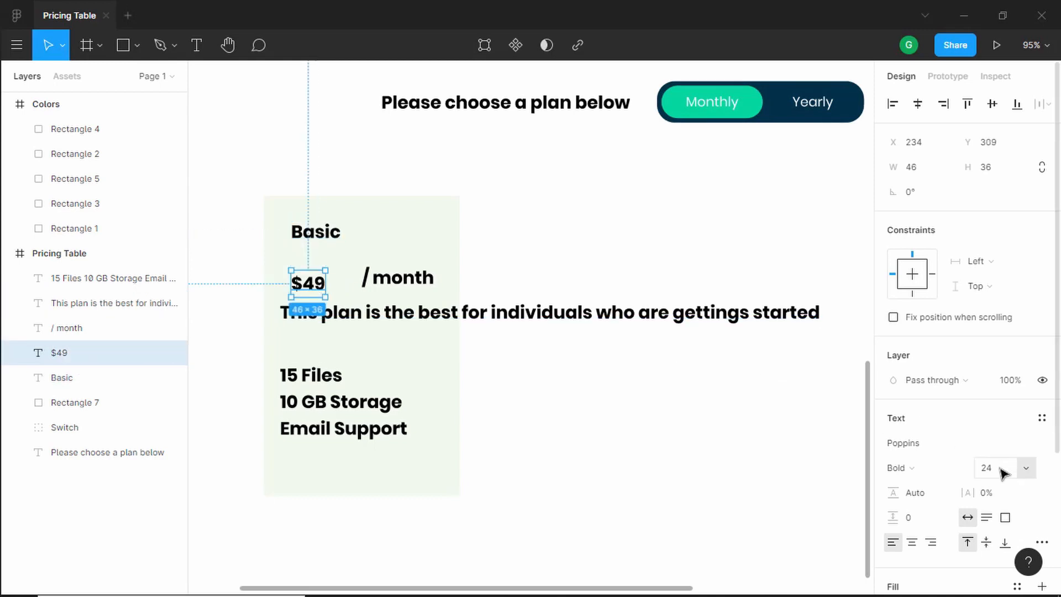
click(1001, 470)
key(Return)
drag(319, 293, 306, 267)
Set the "/ month" text to font size 16 with Regular weight.
click(394, 292)
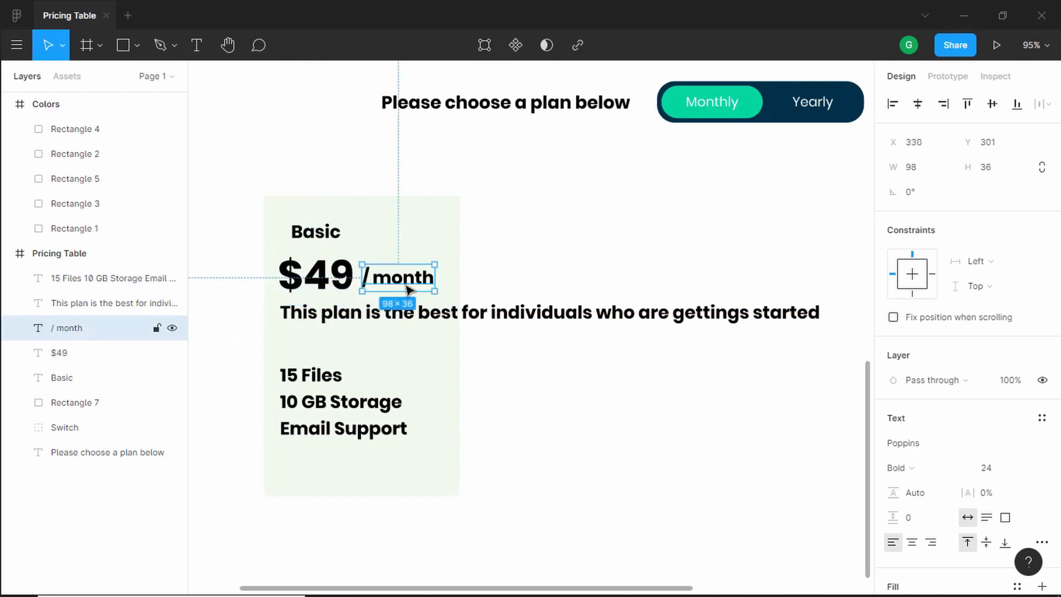
click(1001, 471)
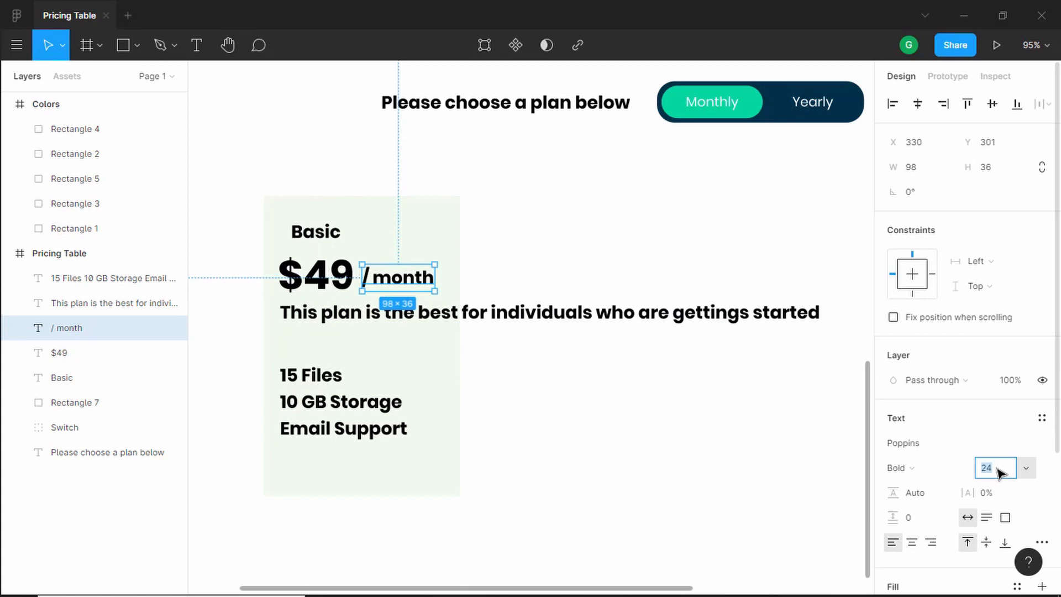
text(16)
key(Return)
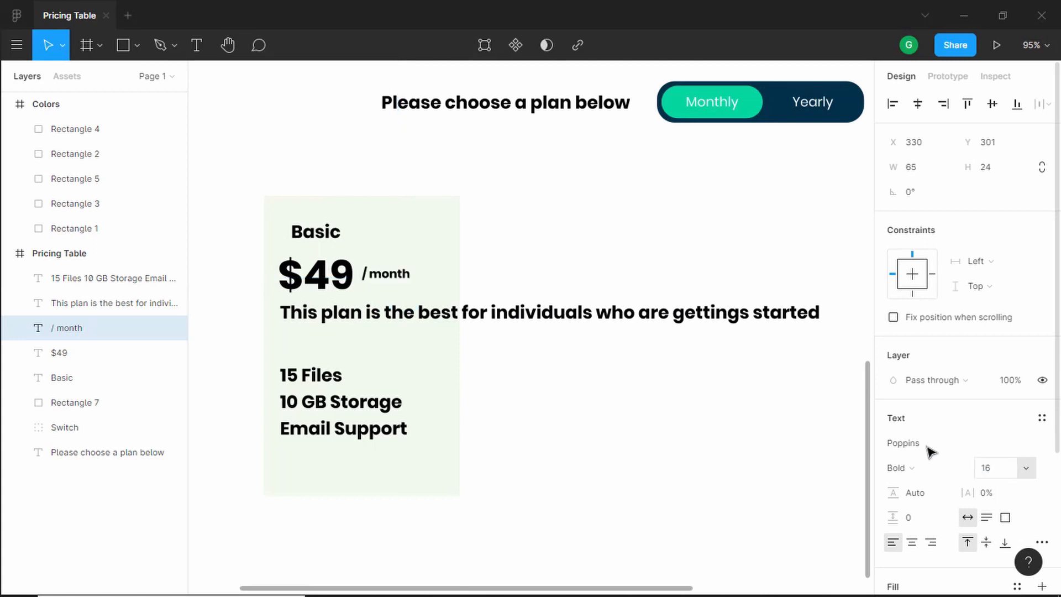
click(899, 467)
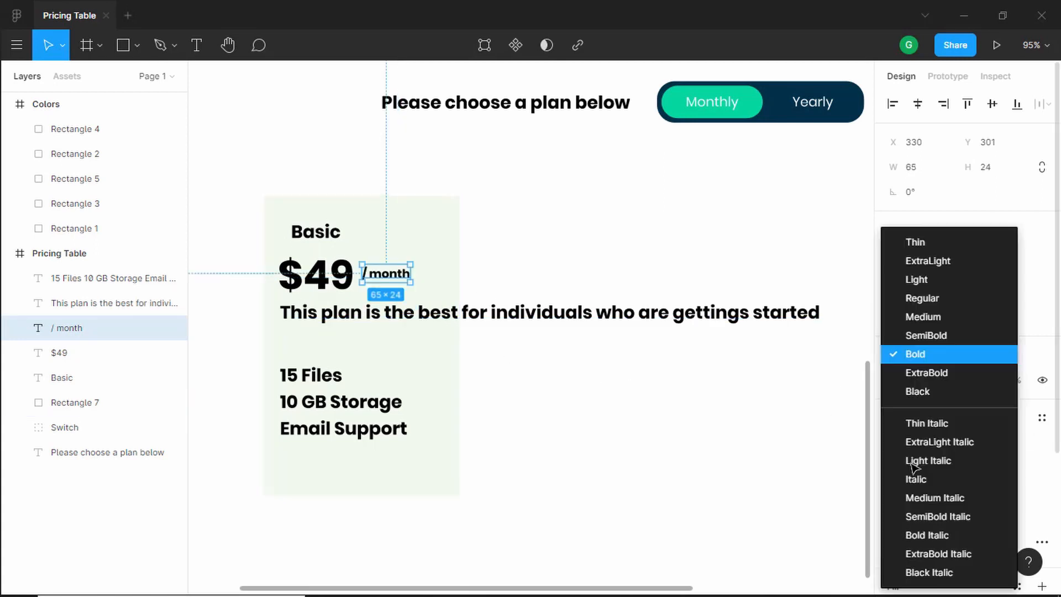
click(943, 307)
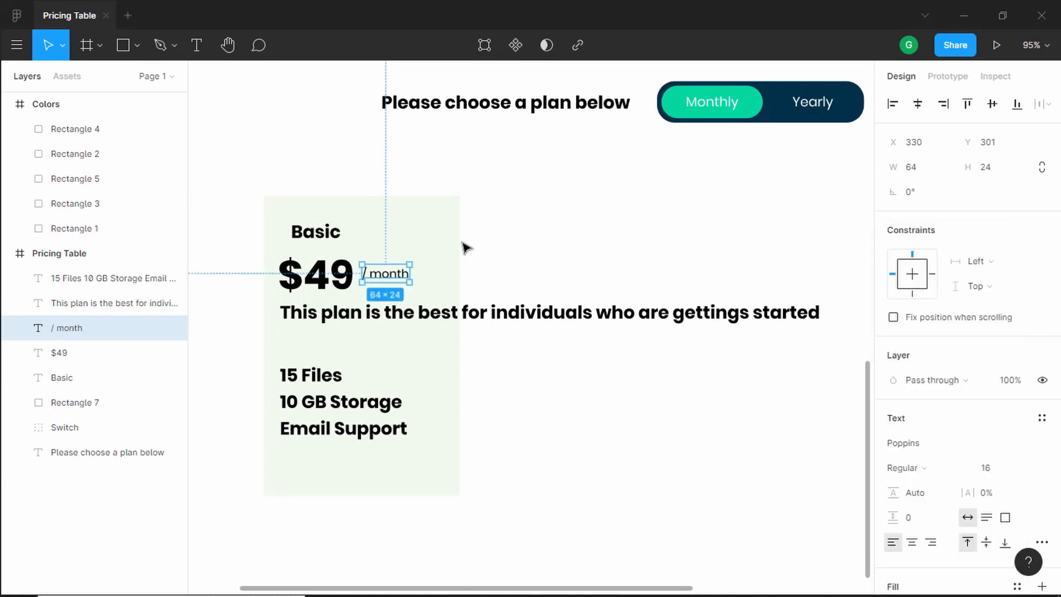
Set the plan description text to Regular weight with font size 14.
click(424, 321)
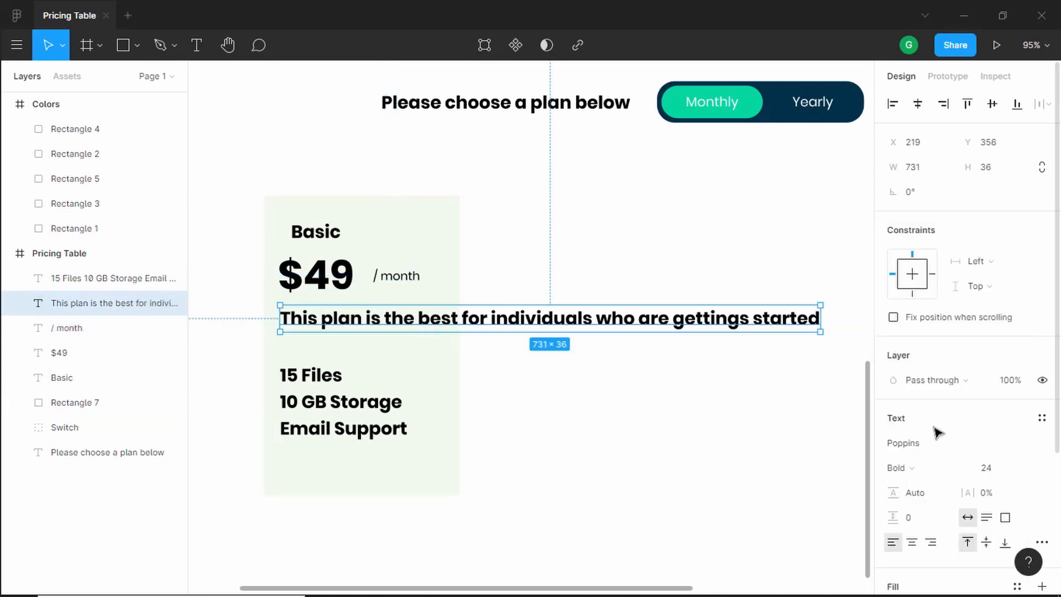
click(939, 468)
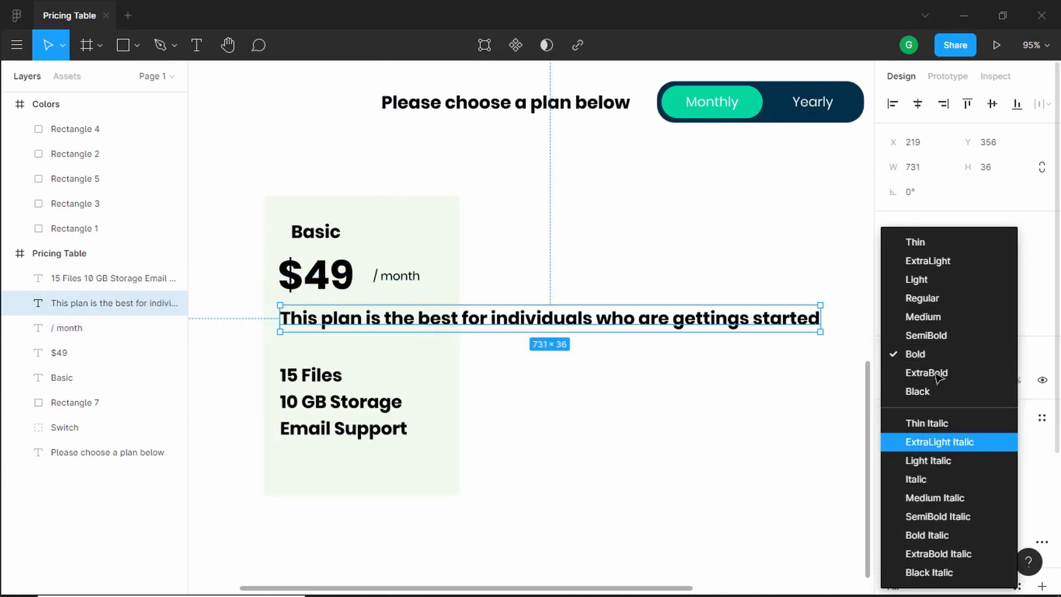
click(939, 298)
click(1001, 477)
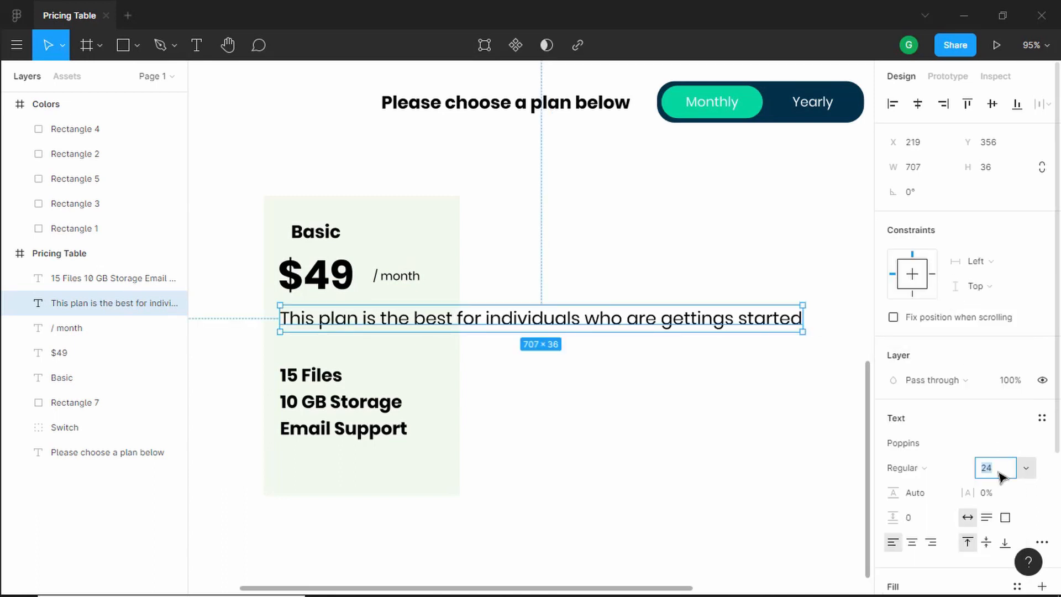
text(15)
key(Return)
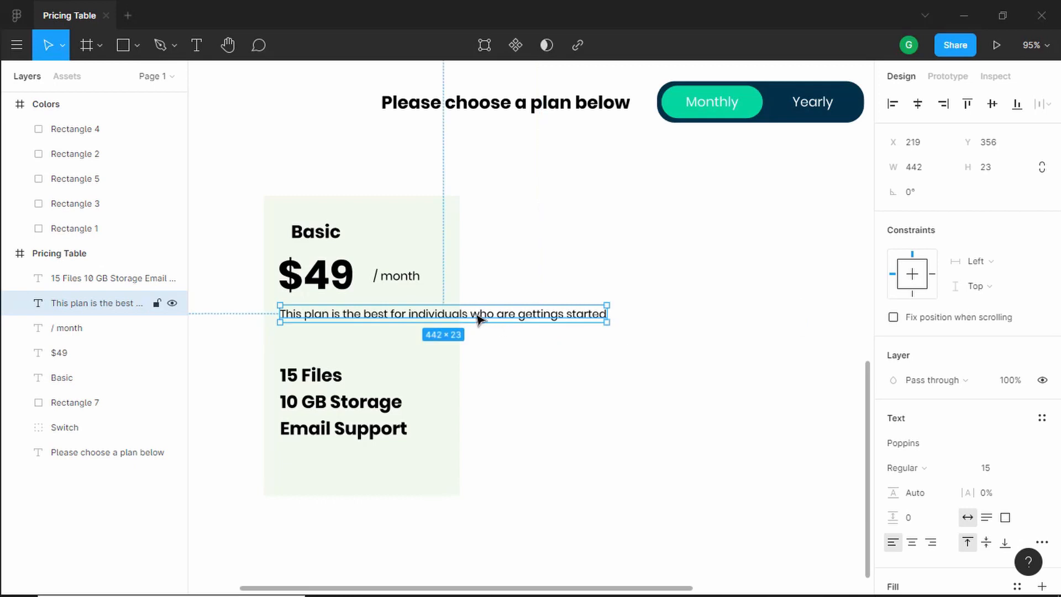
click(999, 473)
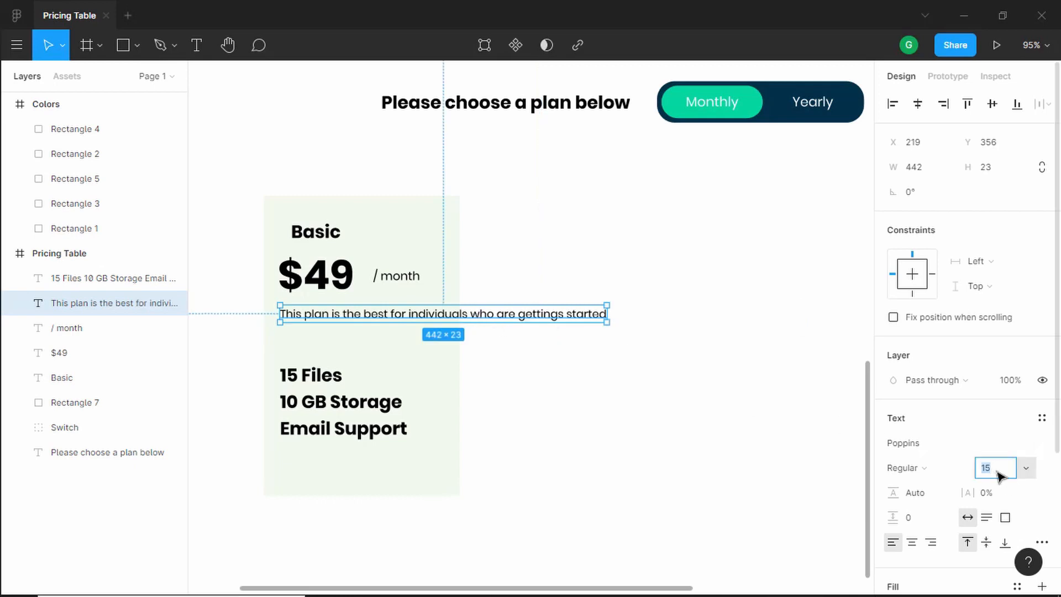
text(14)
key(Return)
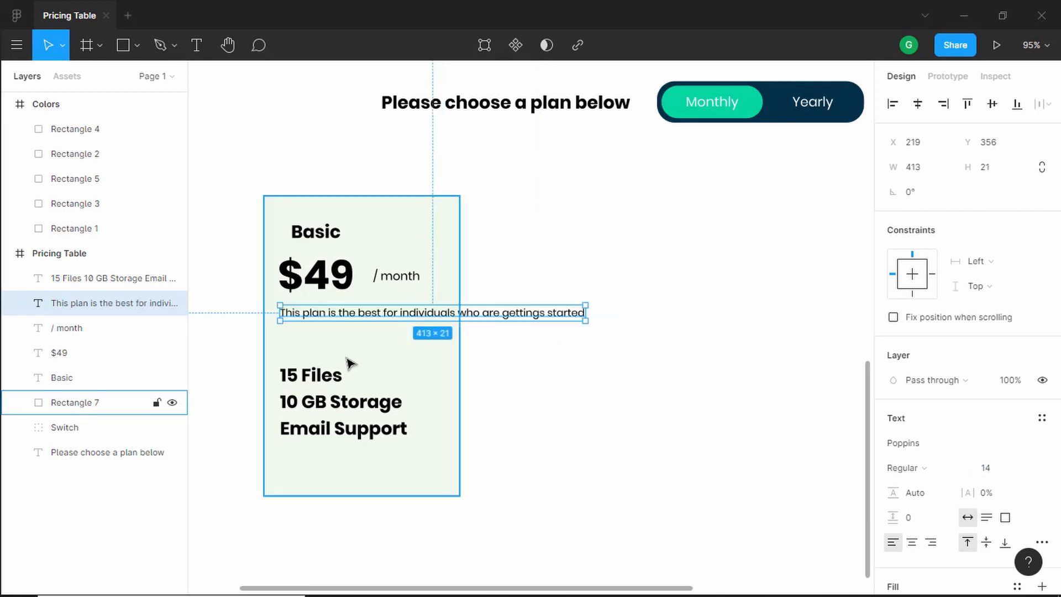
Set the three-line feature list to font size 15 with Regular weight.
click(330, 389)
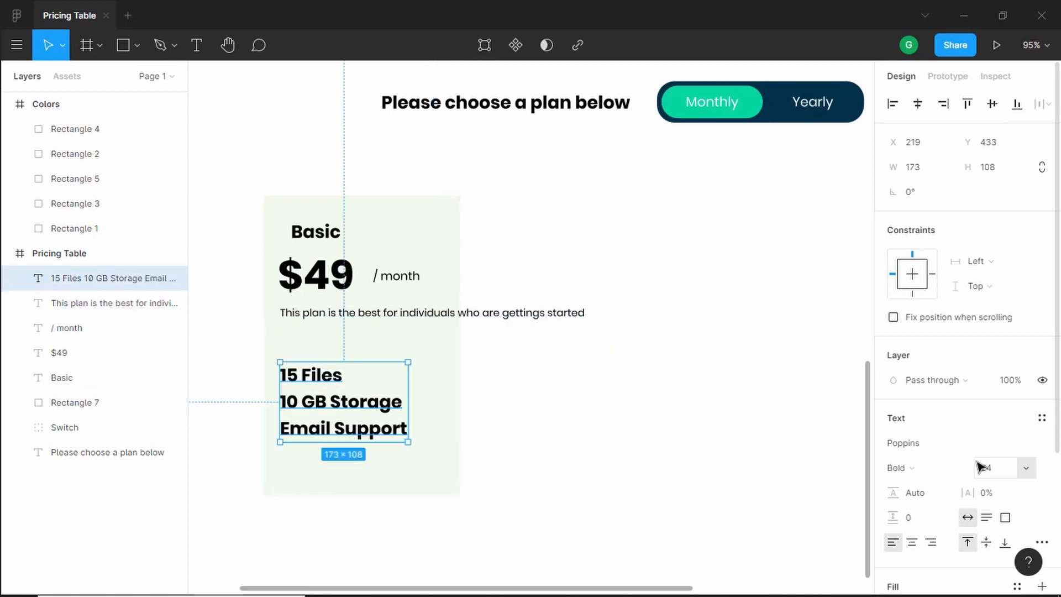
click(1001, 475)
text(15)
key(Return)
click(931, 469)
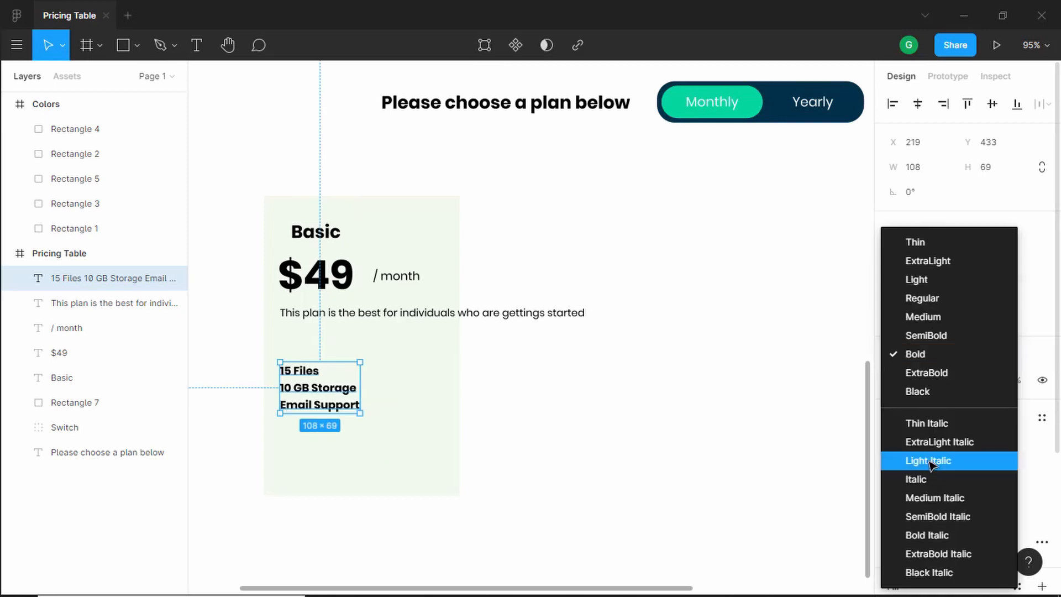
click(922, 298)
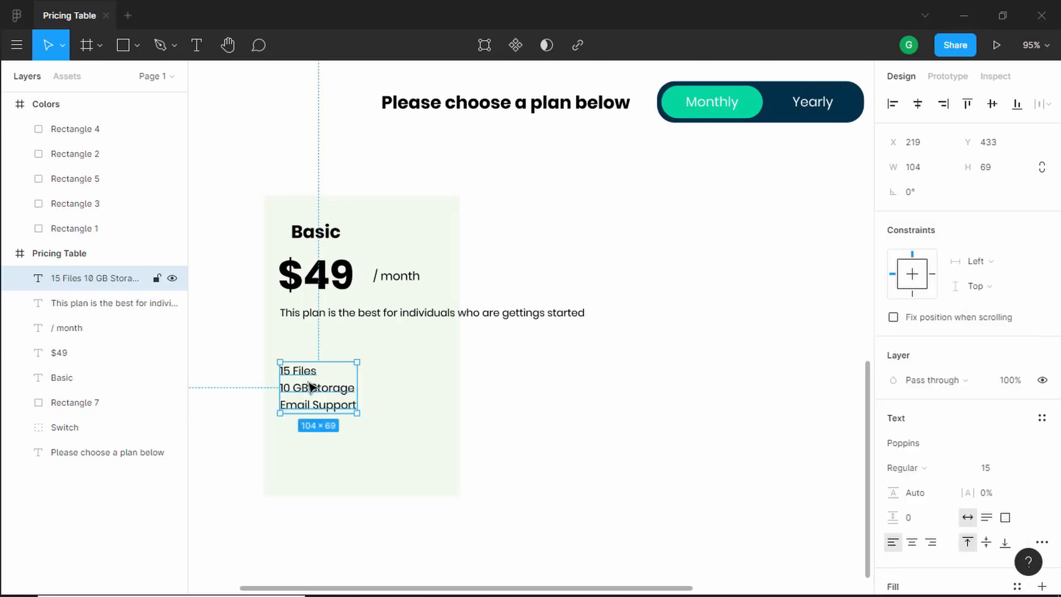
Move the feature list slightly right inside the card and set its line height to 45.
drag(311, 387, 333, 387)
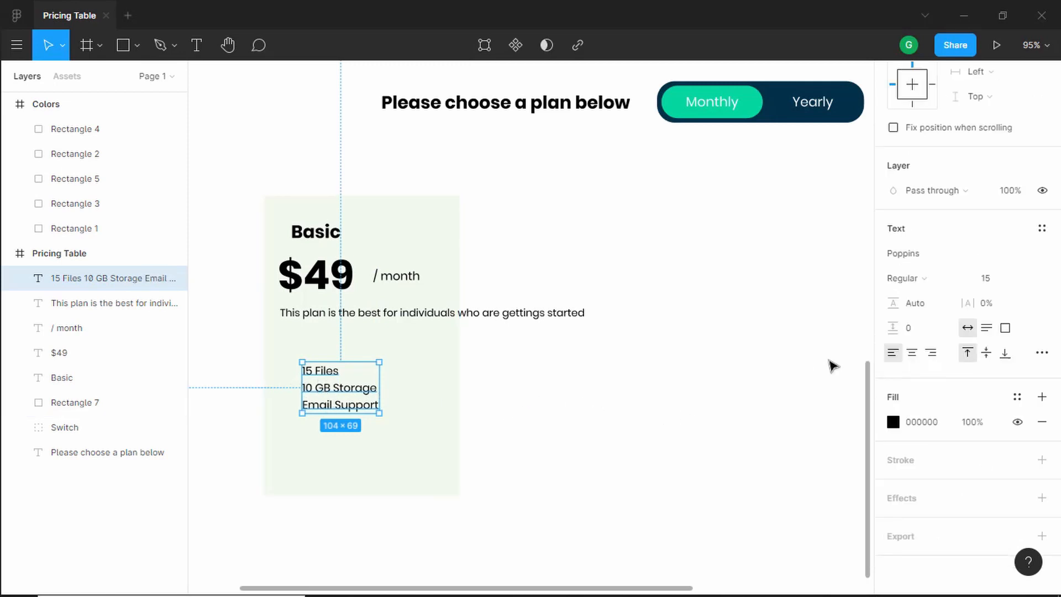
click(932, 309)
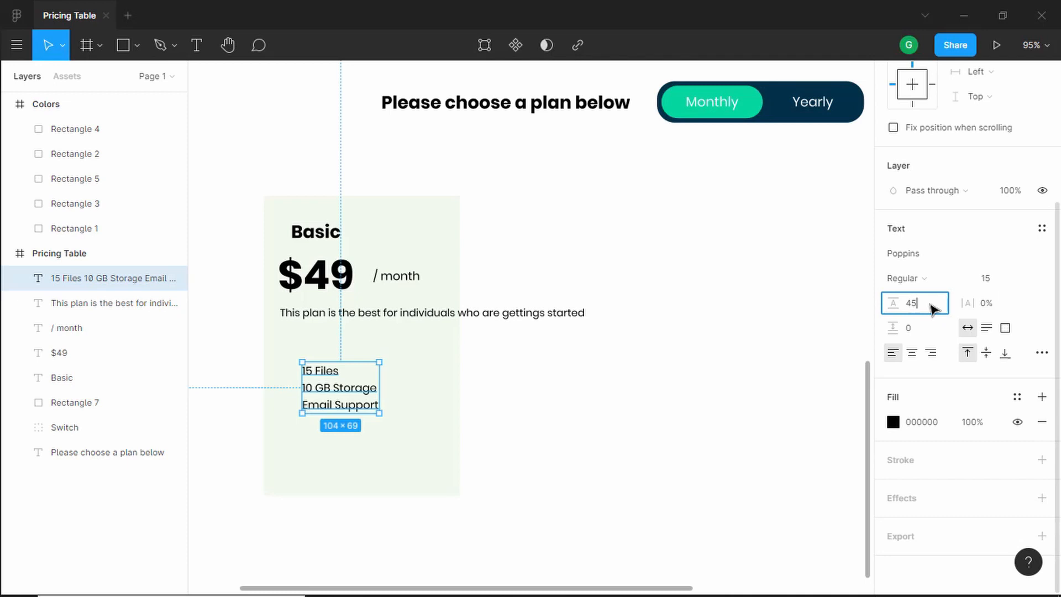
text(45)
key(Return)
Widen the card background to about 285 px and nudge the Basic title left to a 32 px margin from the card edge.
click(459, 246)
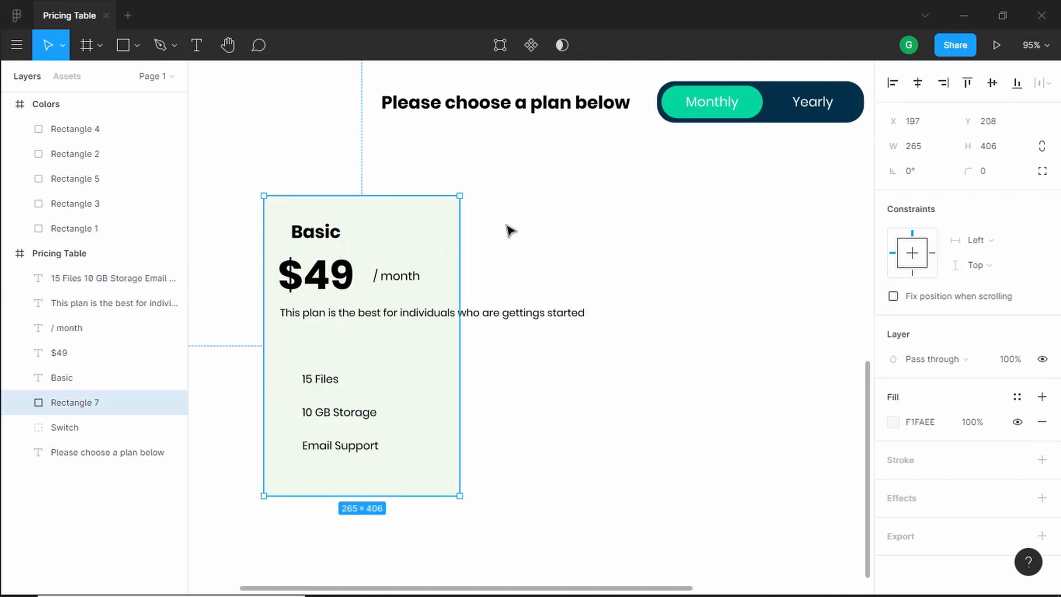
drag(458, 263, 475, 264)
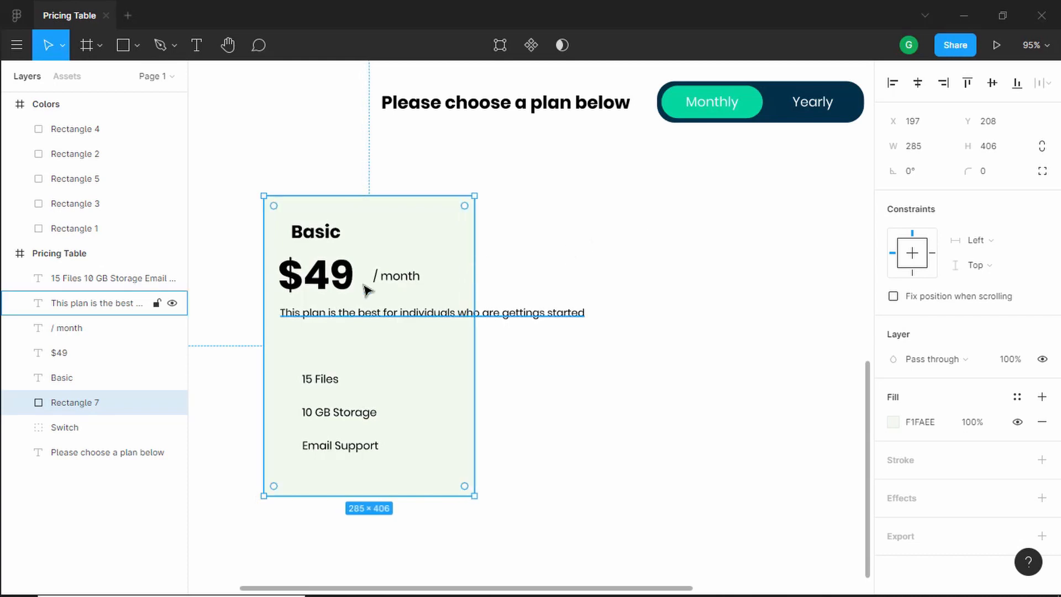
click(312, 245)
scroll(272, 209, down, 1)
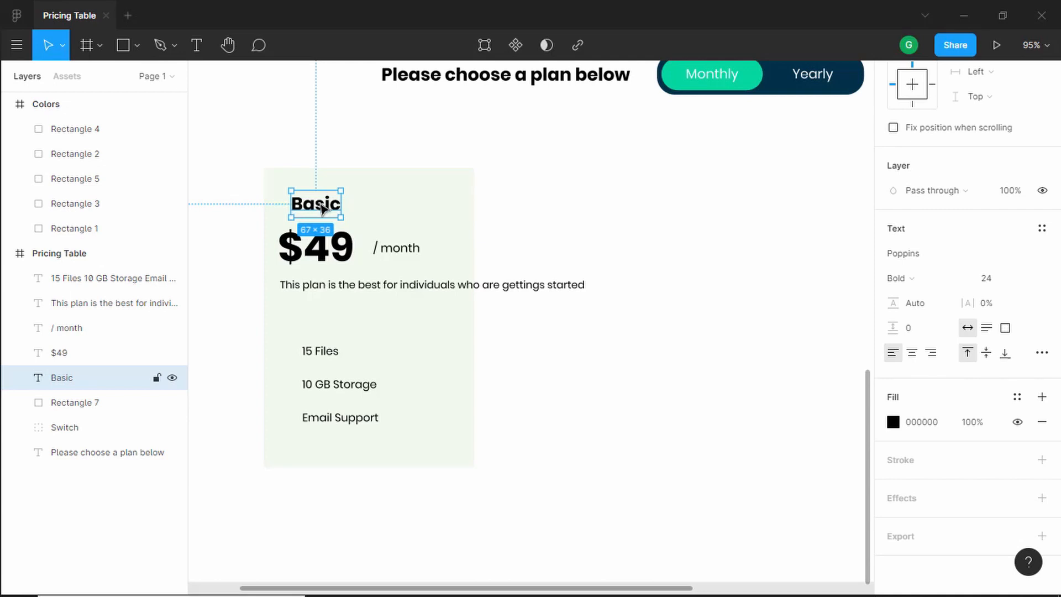
key(alt)
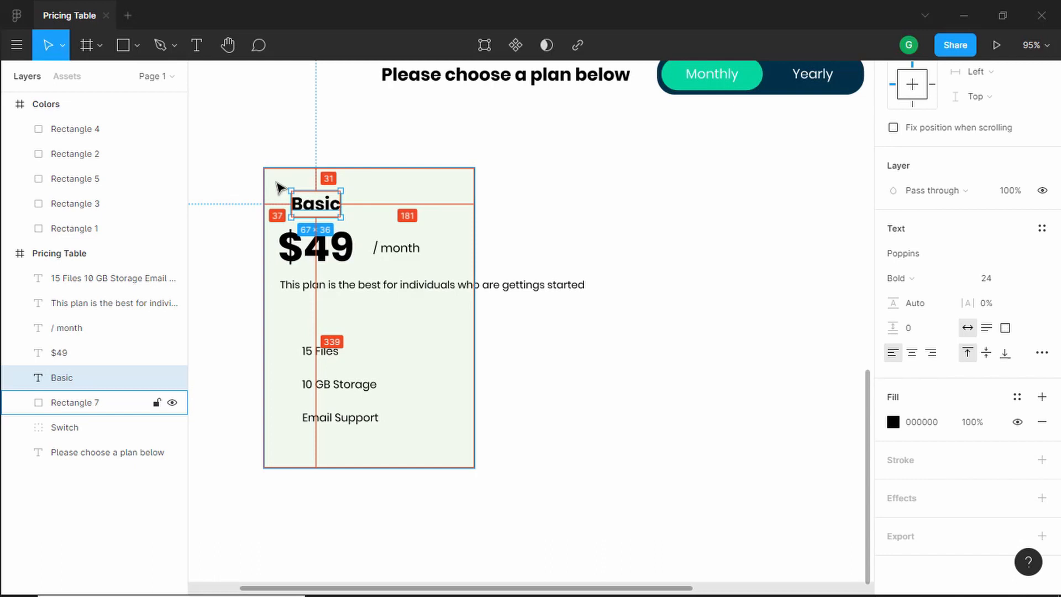
key(Left)
key(Left)
key(Left)
key(Left)
key(Left)
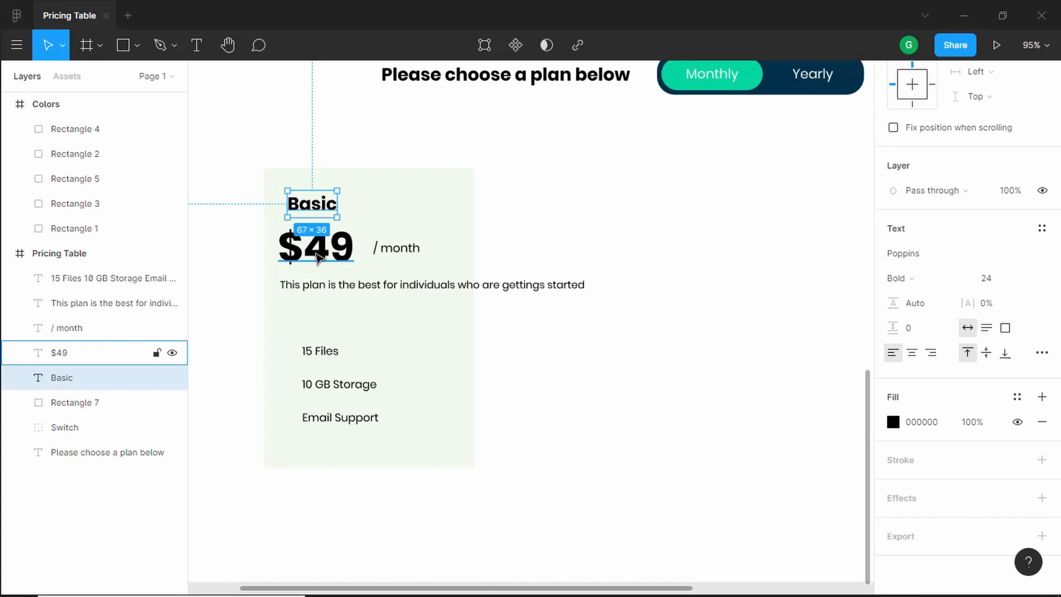
Align the $49 price and the plan description with the Basic title's left edge, placing the description slightly lower at Y 370.
drag(318, 257, 333, 259)
click(374, 288)
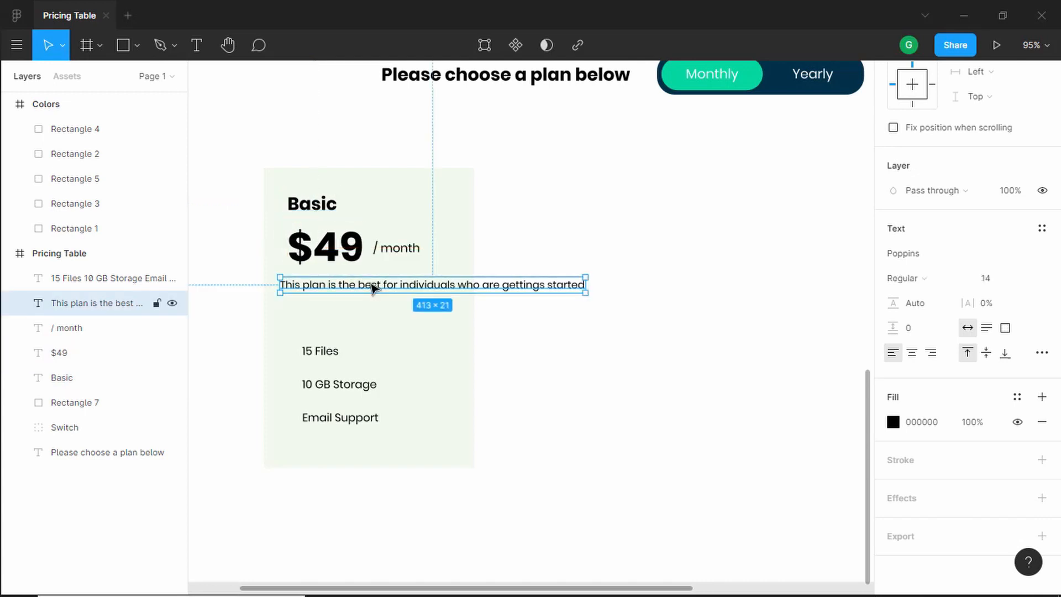
drag(374, 287, 381, 297)
key(alt)
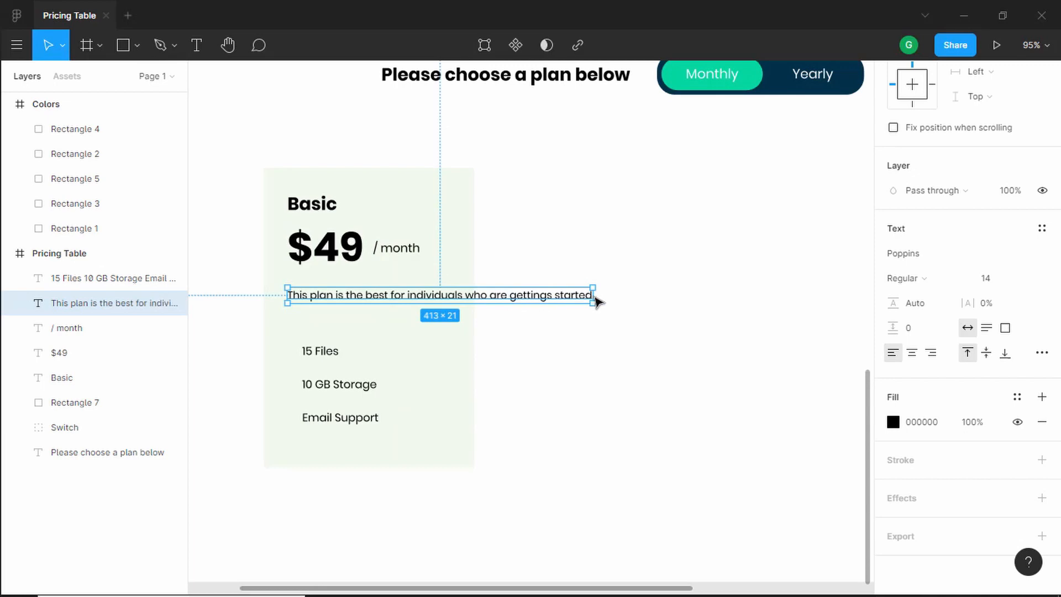
Narrow the description text box to 221 px wide so it keeps equal 32 px margins on both sides of the card.
drag(596, 301, 457, 298)
key(alt)
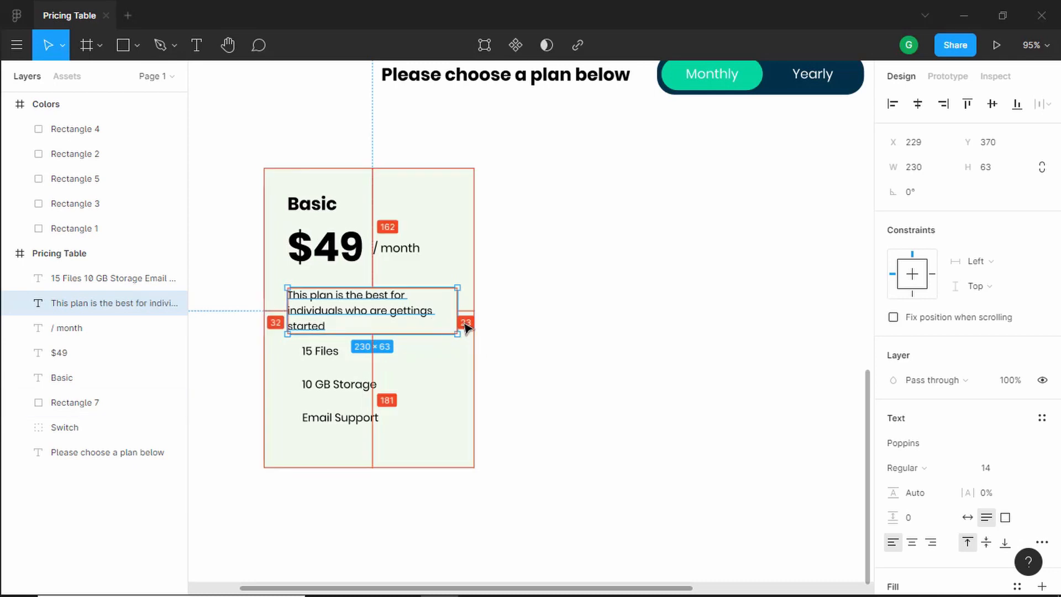
key(ctrl+Left)
key(ctrl+Left)
key(ctrl+Left)
key(ctrl+Left)
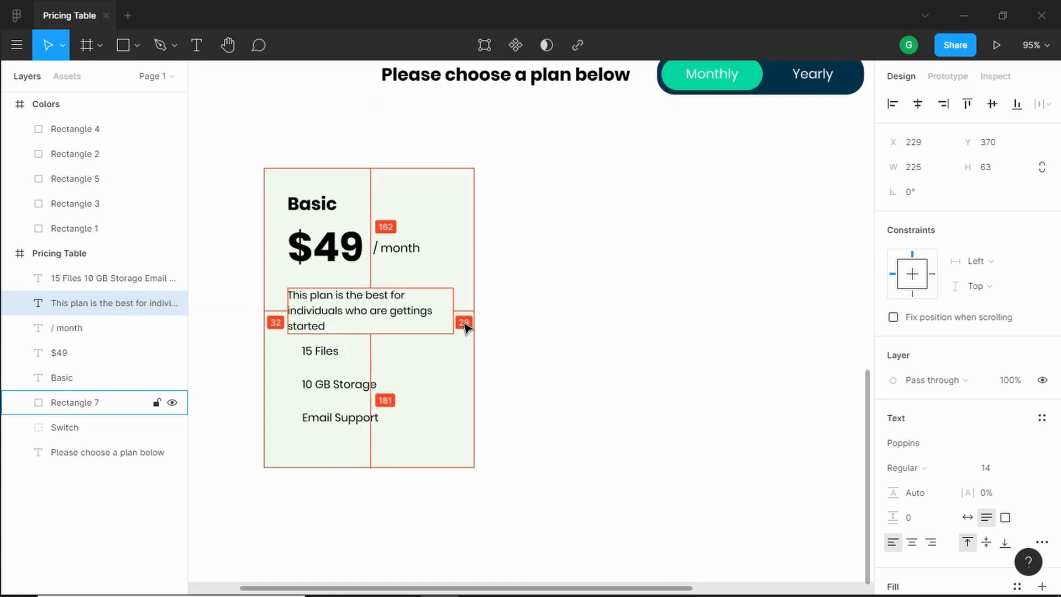
key(ctrl+Left)
key(ctrl+Left)
key(ctrl+Left)
key(ctrl+Left)
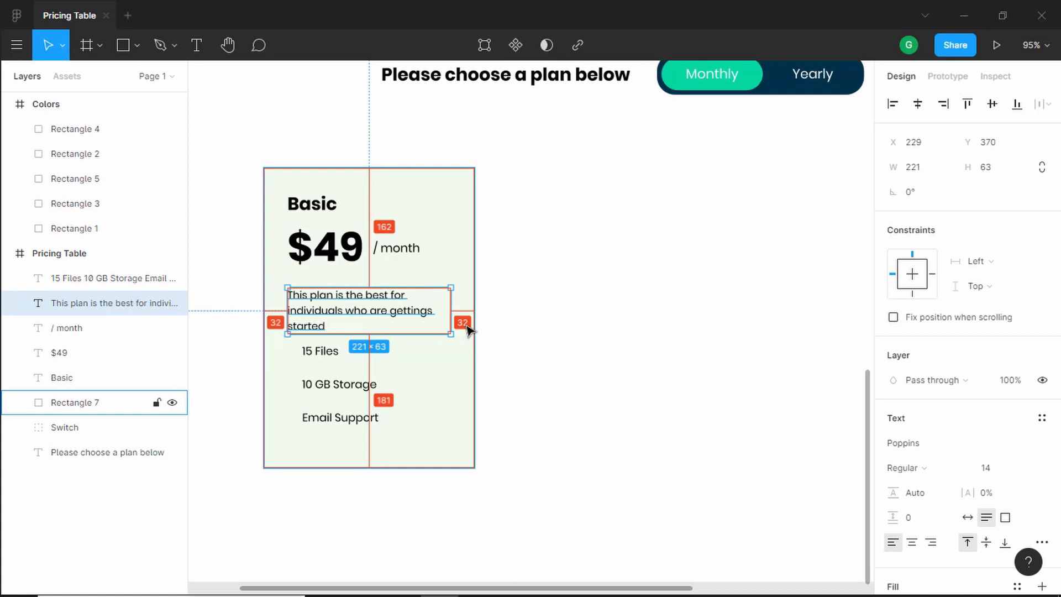
Correct "gettings" to "getting" in the plan description and set its font size to 13.
ctrl+scroll(437, 289, up, 2)
click(547, 279)
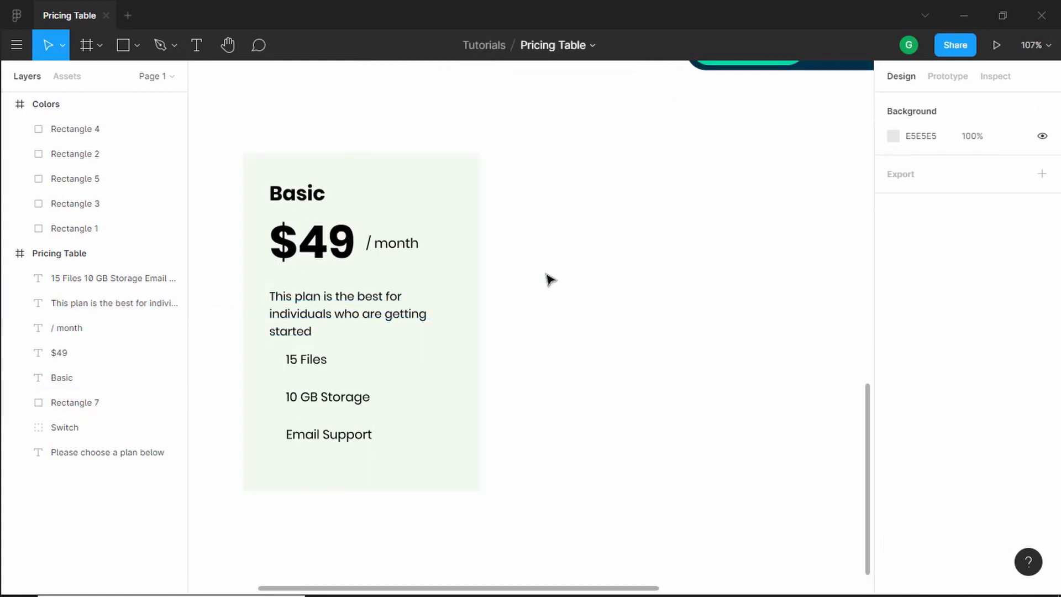
click(385, 307)
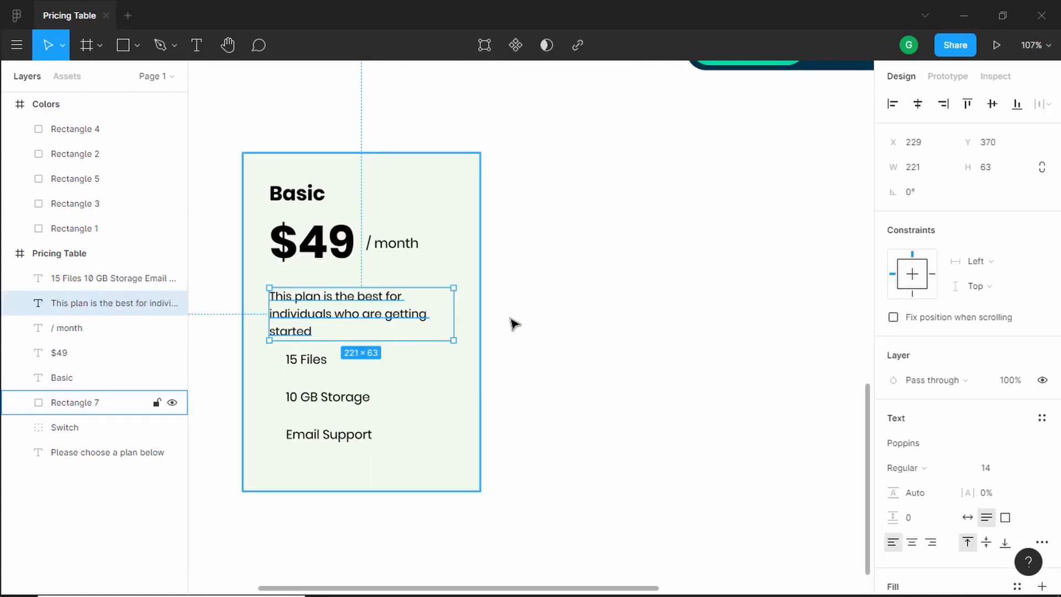
click(1003, 474)
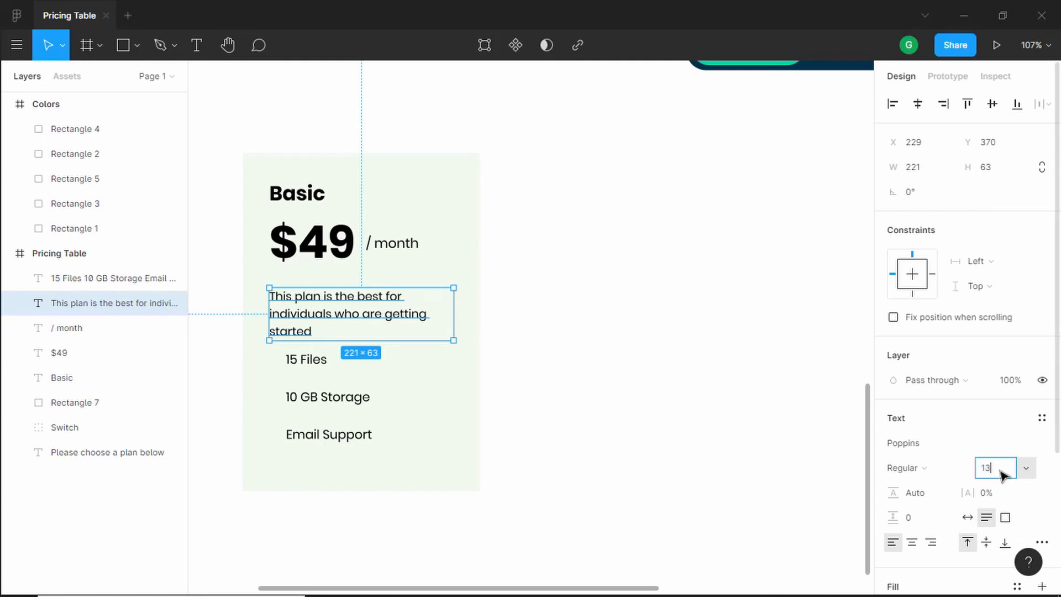
key(Return)
click(518, 318)
scroll(517, 318, up, 1)
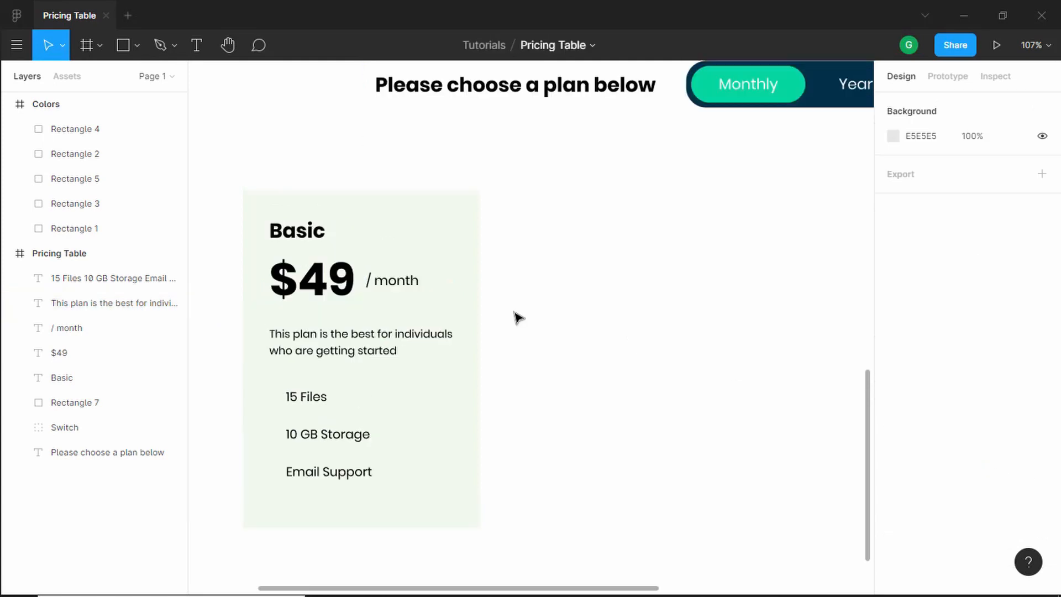
Open the Iconify plugin from the Pricing Table frame to find icons for the feature list.
scroll(518, 318, down, 2)
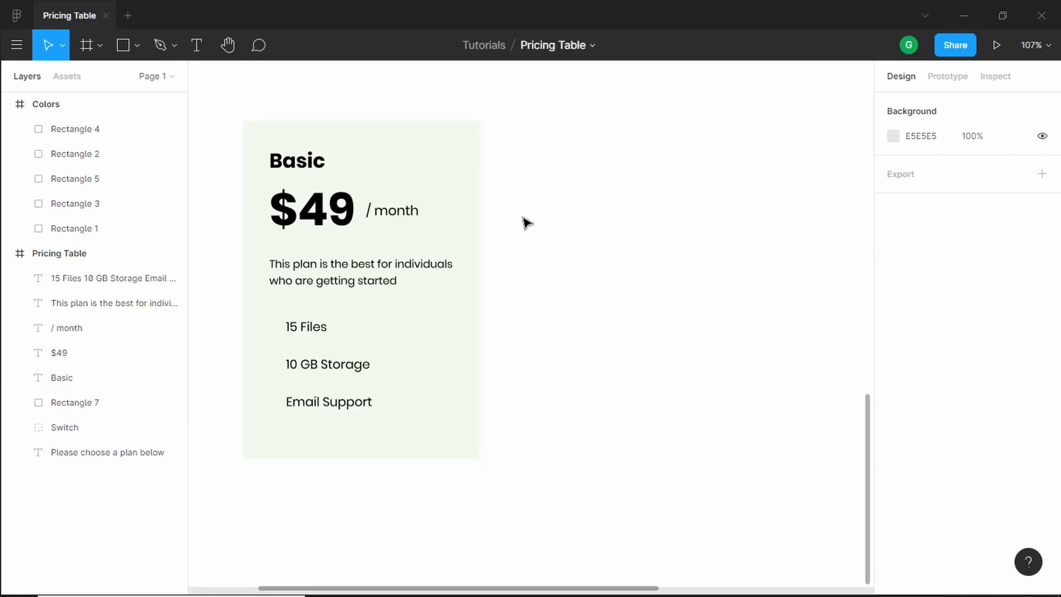
right_click(549, 232)
mouse_move(608, 439)
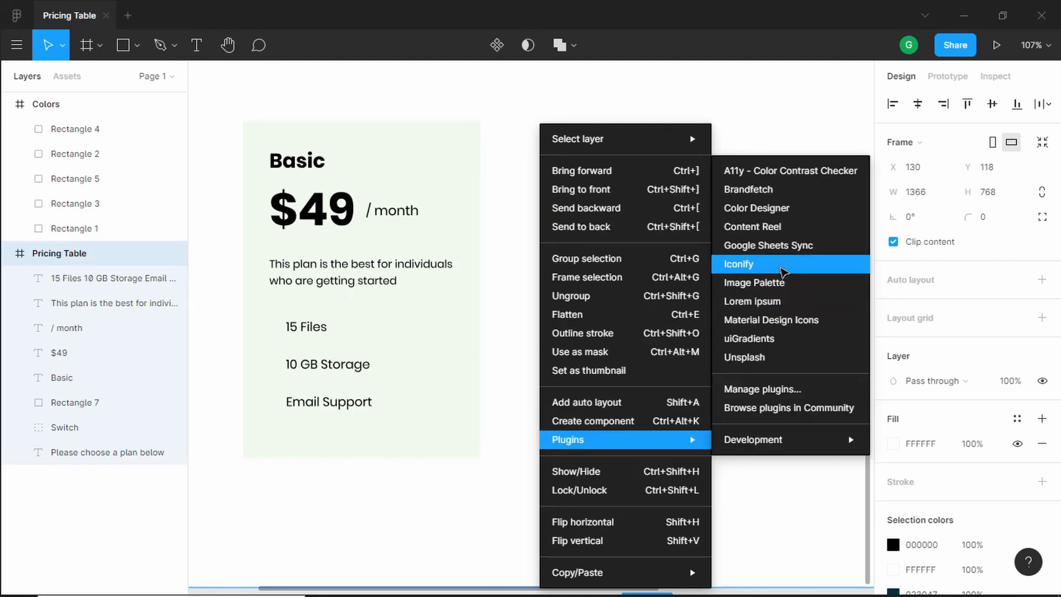
click(801, 270)
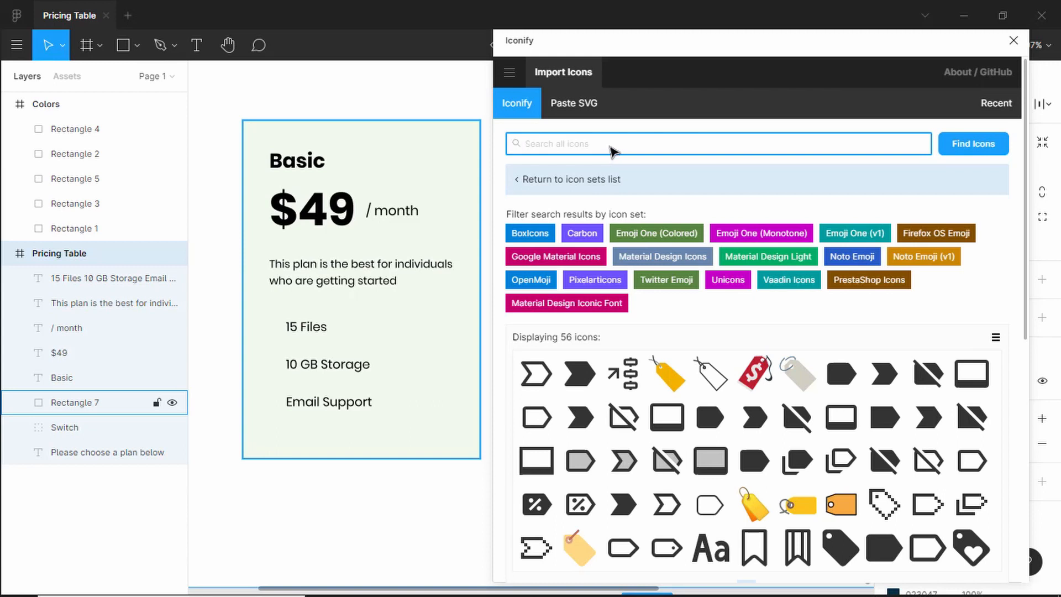
Browse the trending plugins in the Figma Community, dismissing the comments announcement, and return to the Pricing Table file.
click(16, 21)
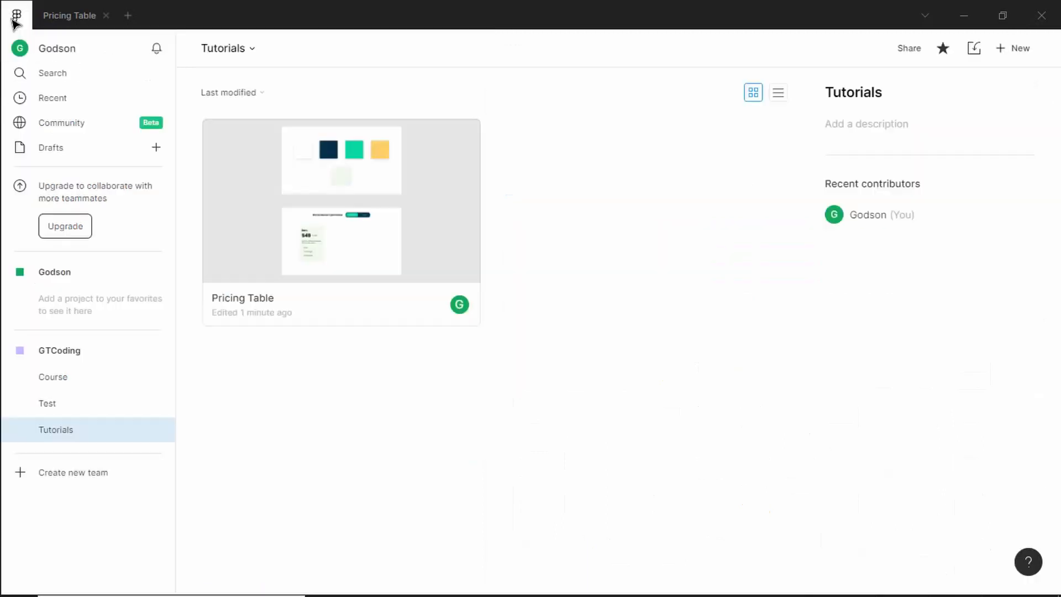
click(53, 132)
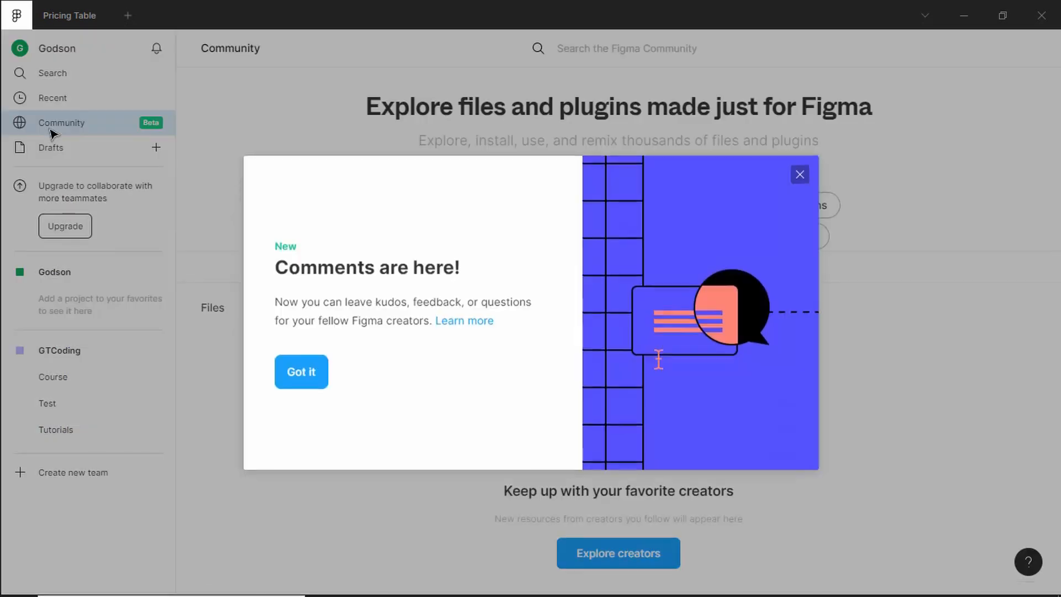
click(800, 174)
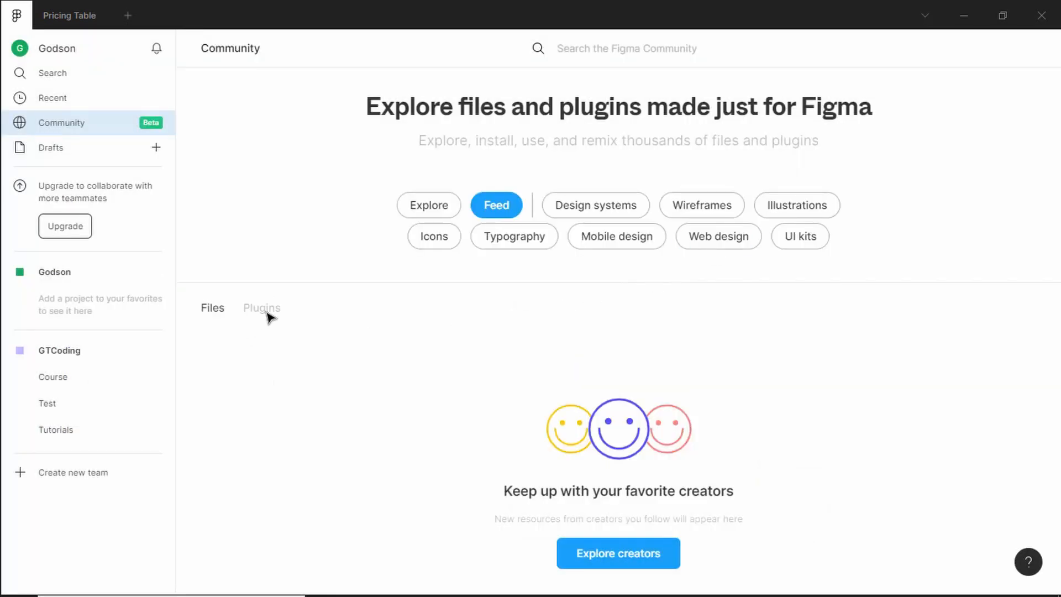
scroll(457, 305, down, 8)
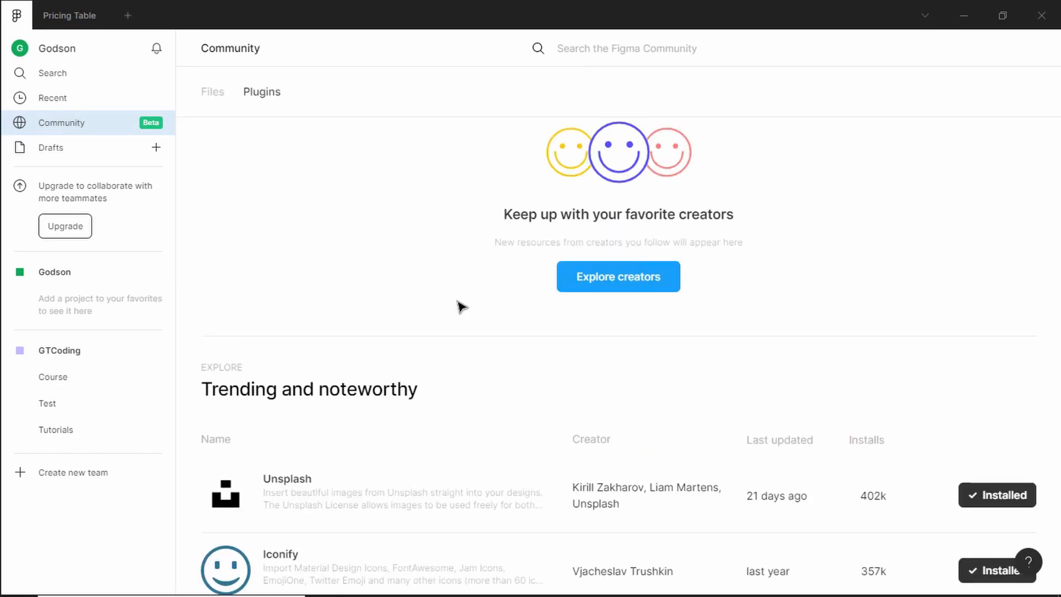
scroll(876, 230, down, 10)
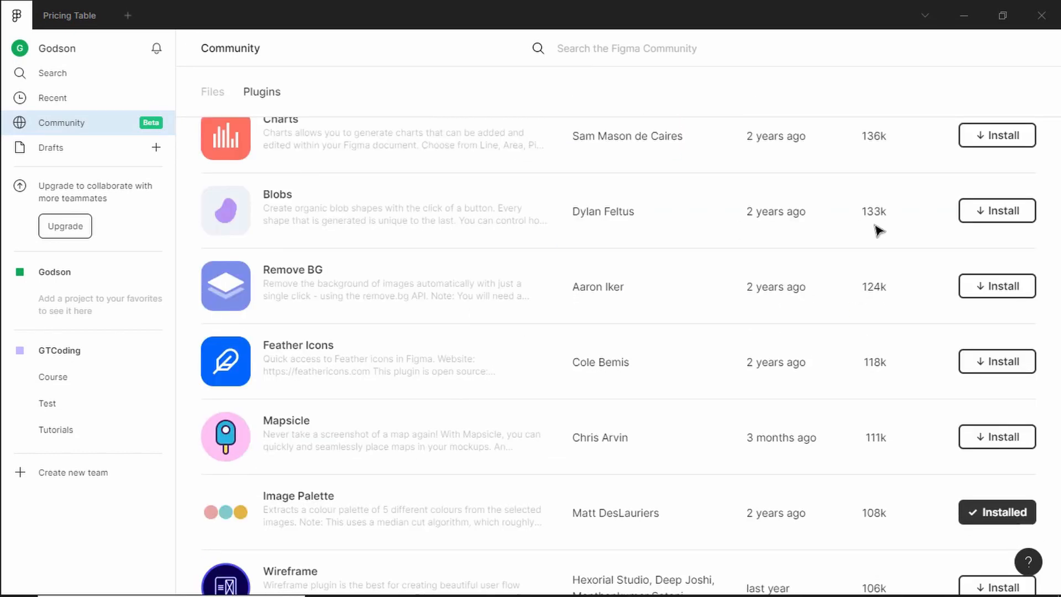
scroll(535, 284, down, 6)
scroll(535, 284, down, 2)
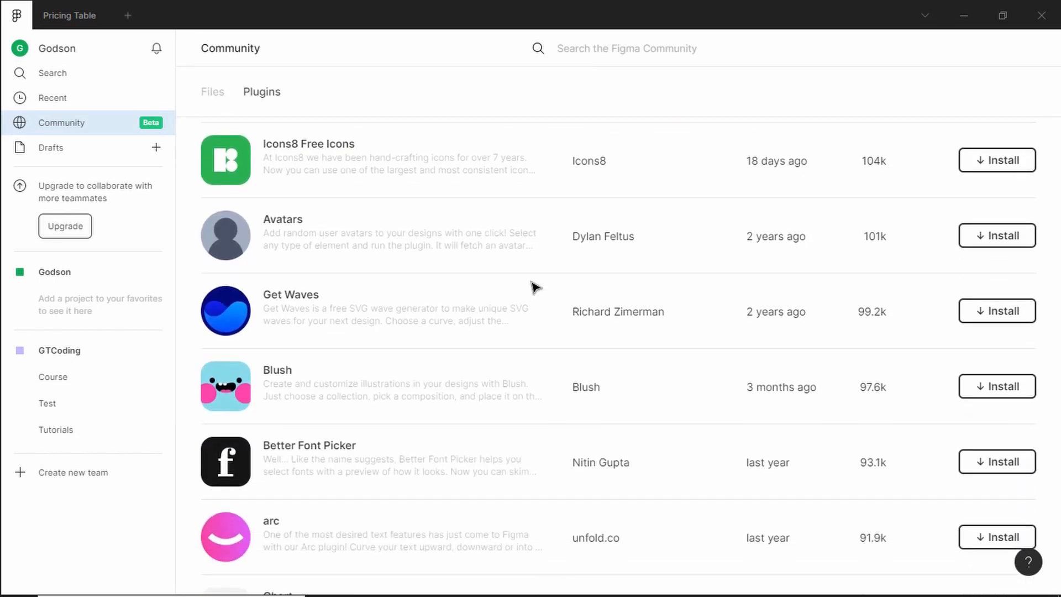
scroll(531, 284, up, 5)
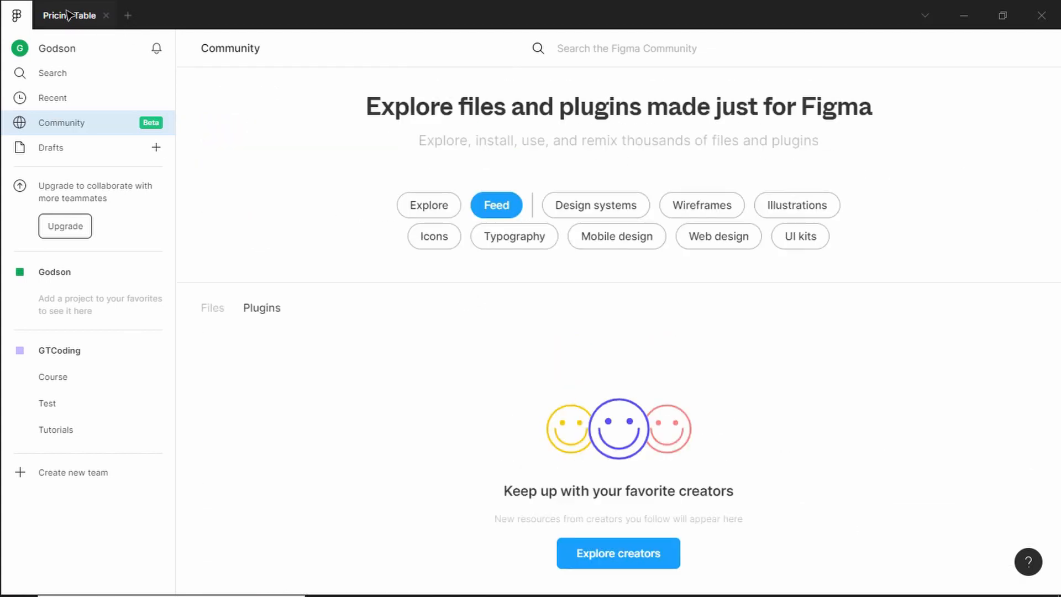
click(69, 15)
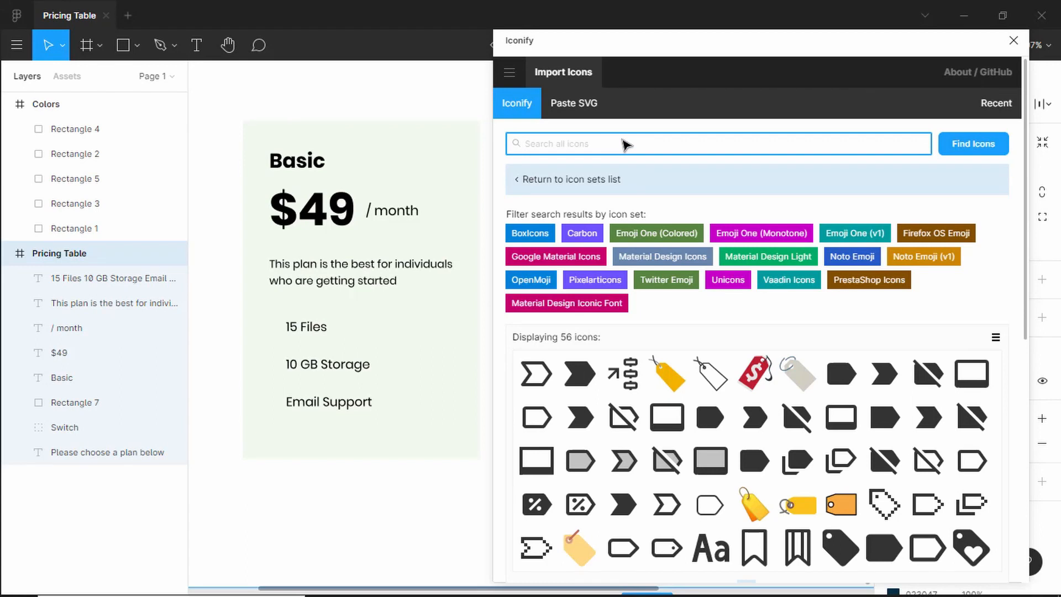
Search Iconify for "check", import the bi:check-circle-fill icon onto the Basic card, and close the plugin.
text(check)
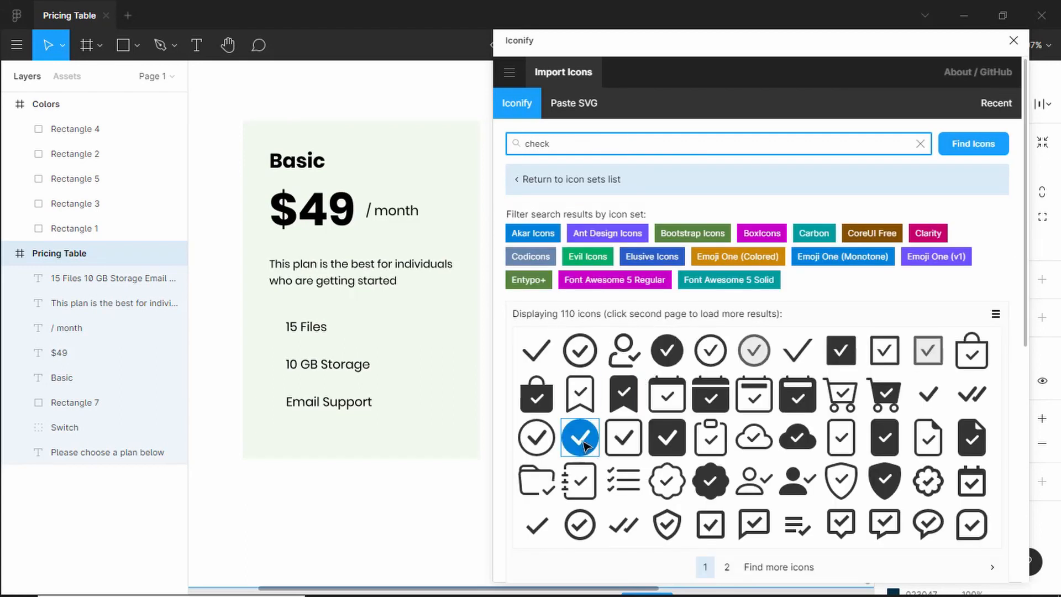
drag(584, 447, 279, 422)
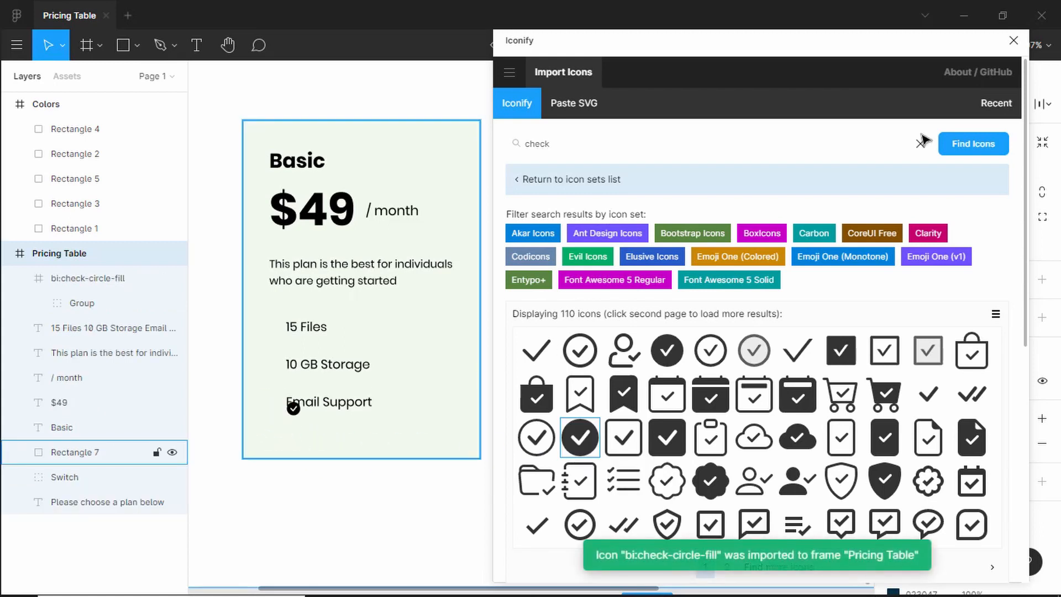
click(1013, 40)
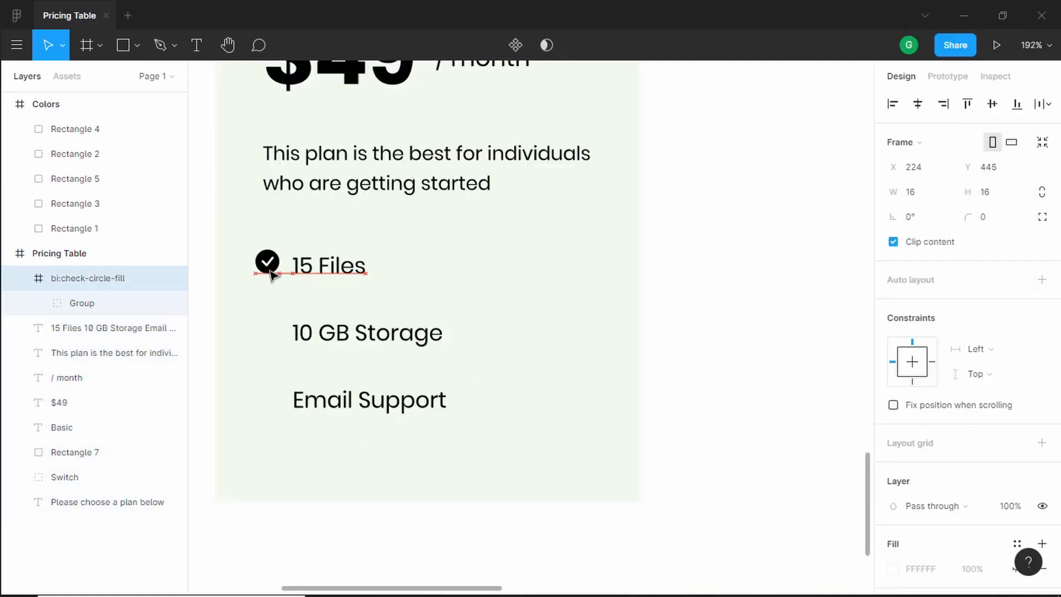
Position the check icon beside the "15 Files" text at X 221, Y 447.
drag(270, 273, 265, 271)
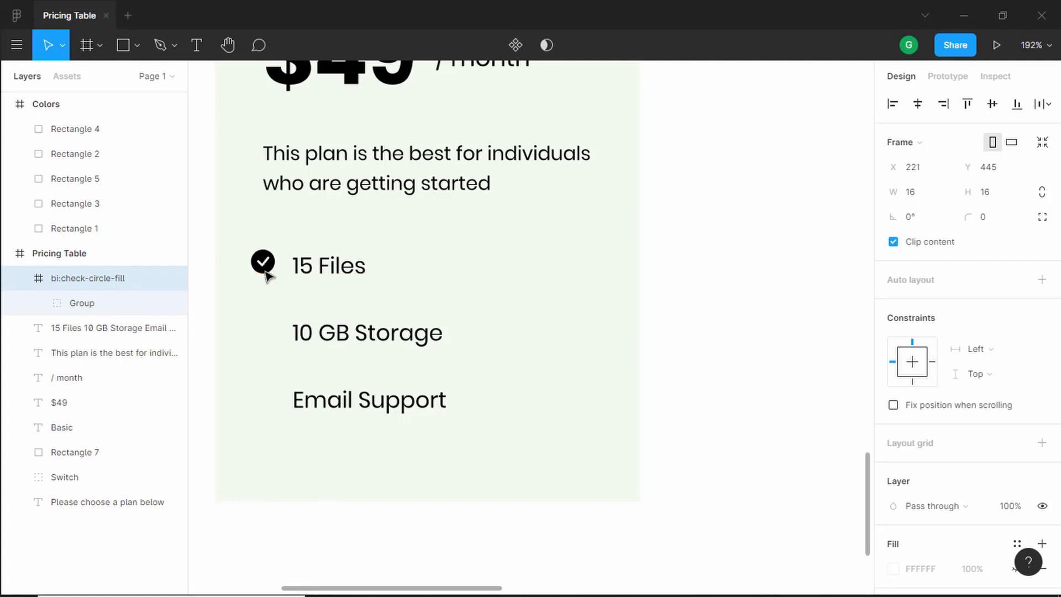
scroll(264, 272, up, 3)
key(Down)
key(Up)
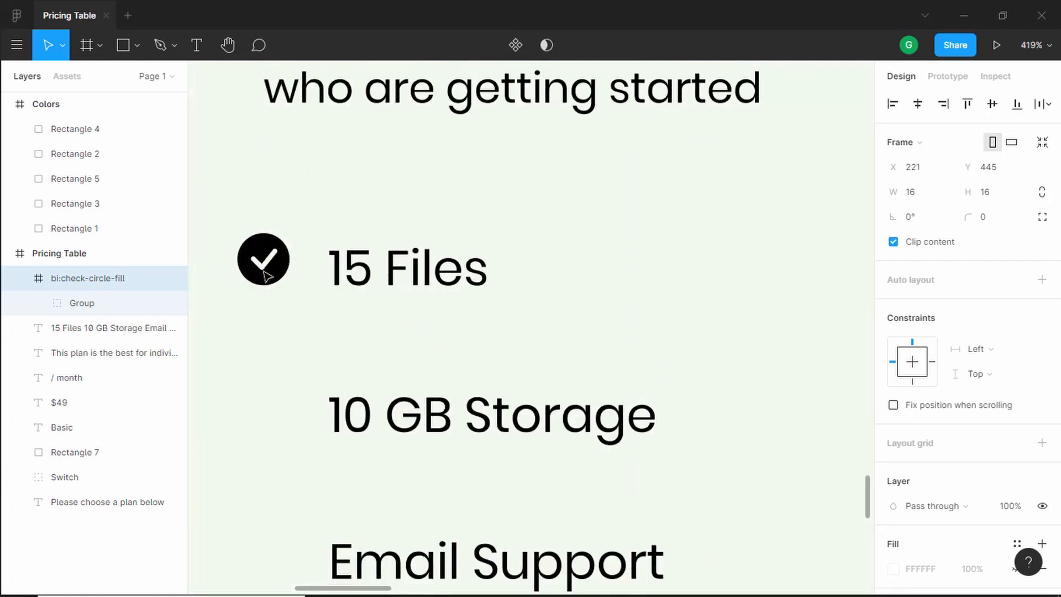
key(Down)
key(Down)
key(Down)
key(Up)
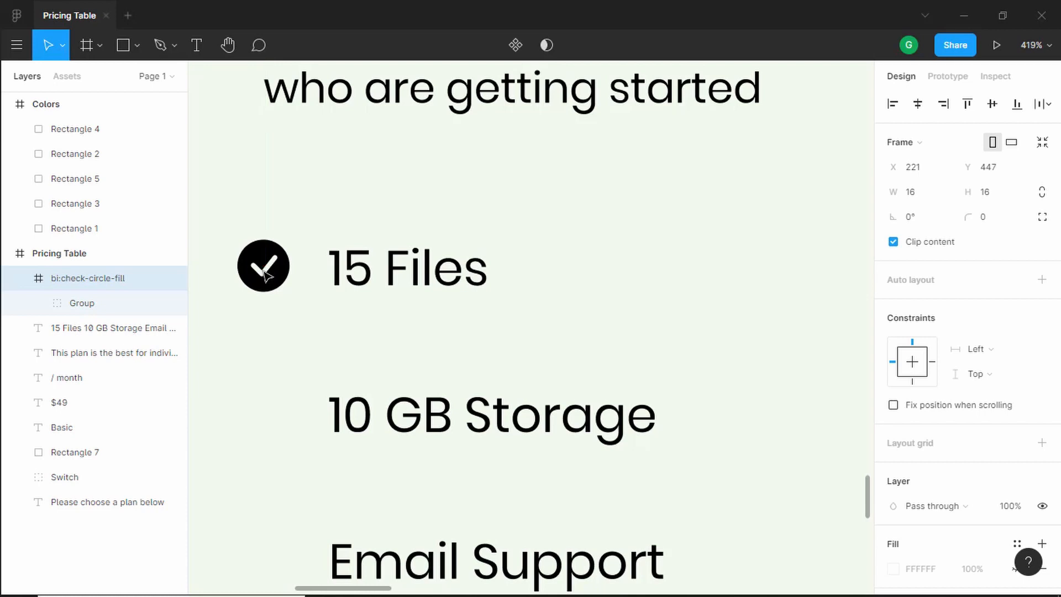
Duplicate the check icon beside the "10 GB Storage" and "Email Support" lines.
scroll(264, 270, down, 4)
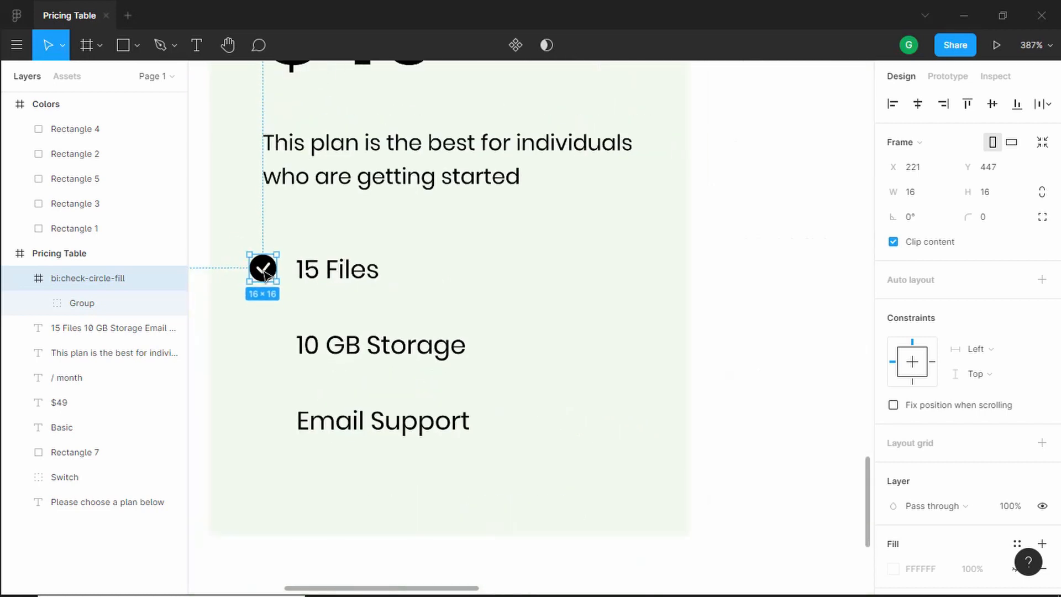
scroll(264, 272, up, 1)
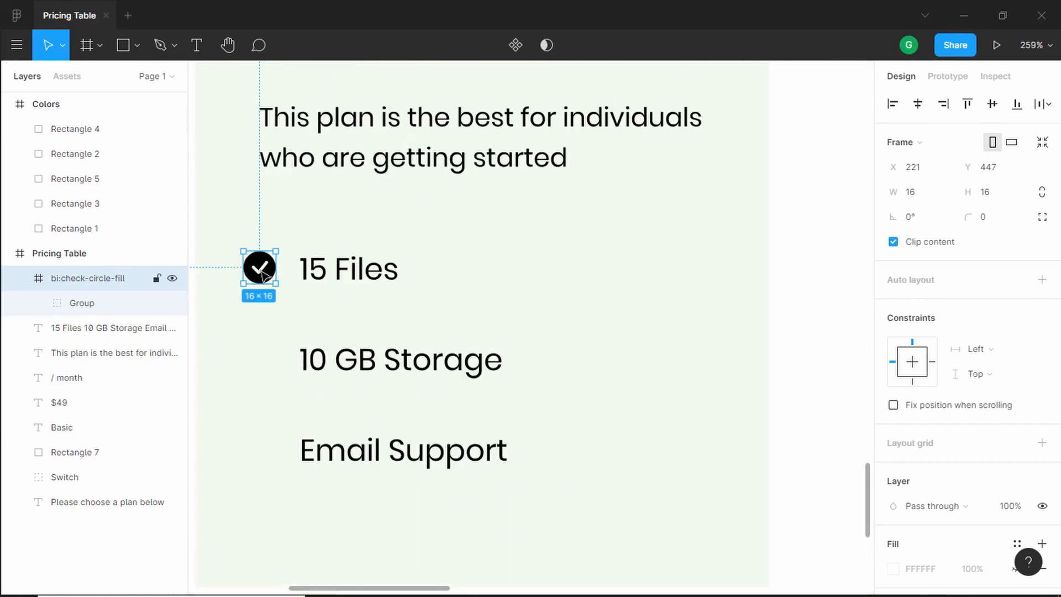
drag(263, 274, 264, 449)
scroll(391, 294, down, 1)
click(391, 293)
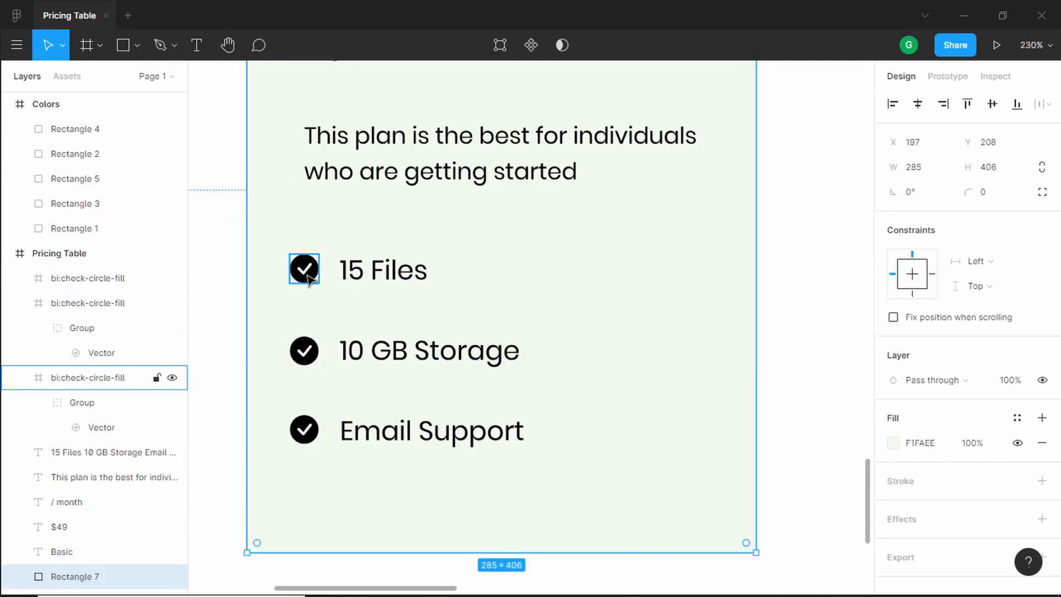
Recolor all three check icons from black to the document's green, 06D6A0.
shift+click(304, 350)
shift+click(304, 429)
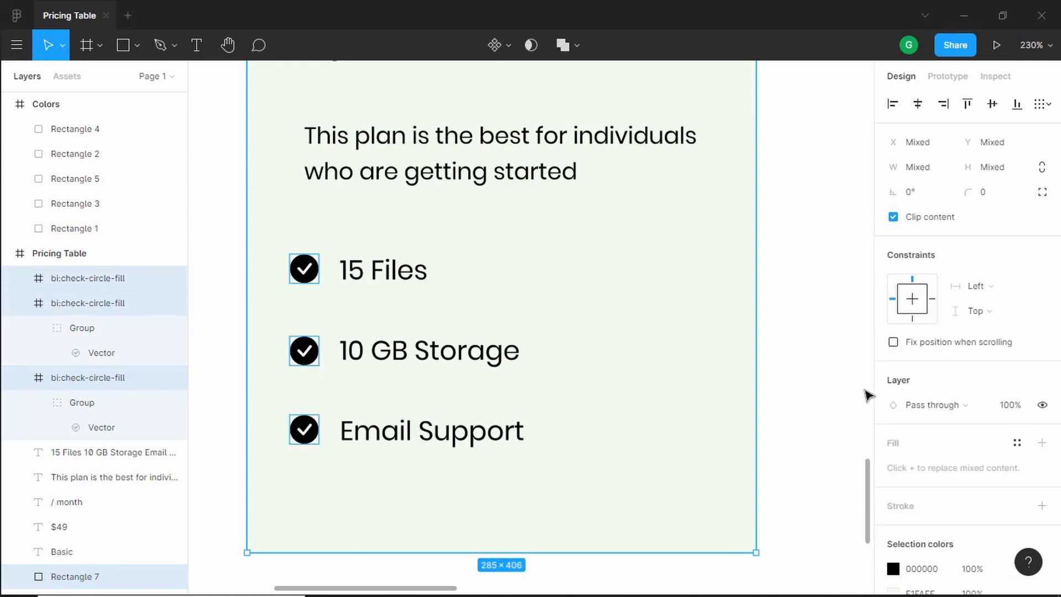
scroll(939, 429, down, 3)
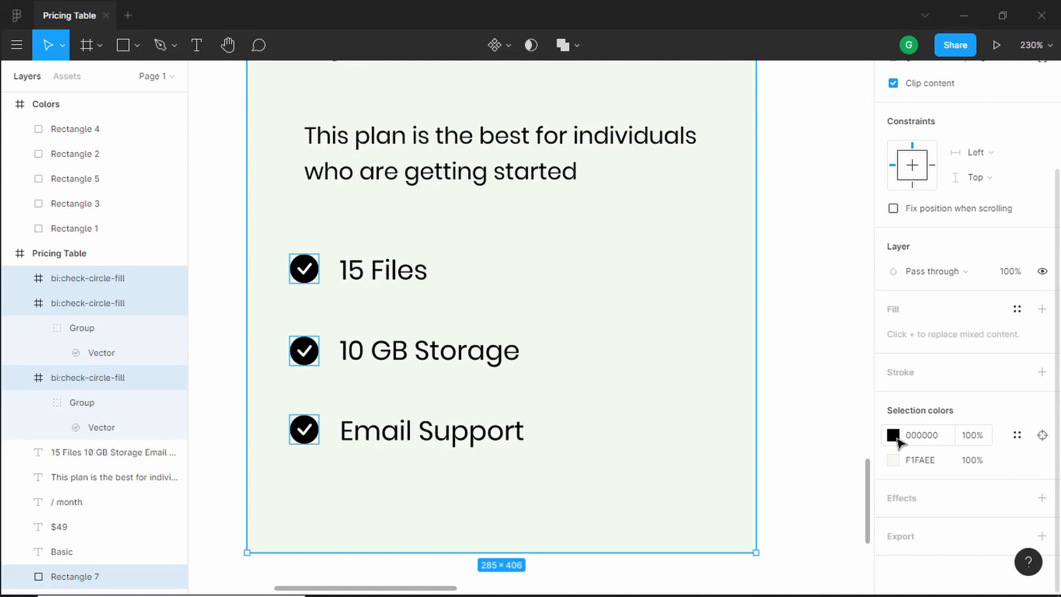
click(938, 439)
click(894, 438)
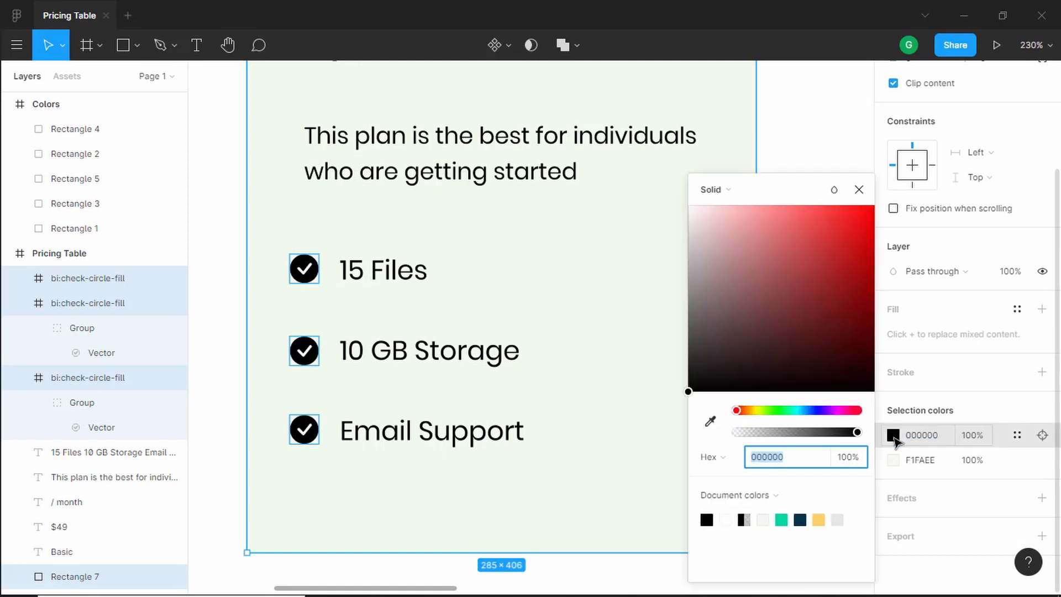
click(781, 523)
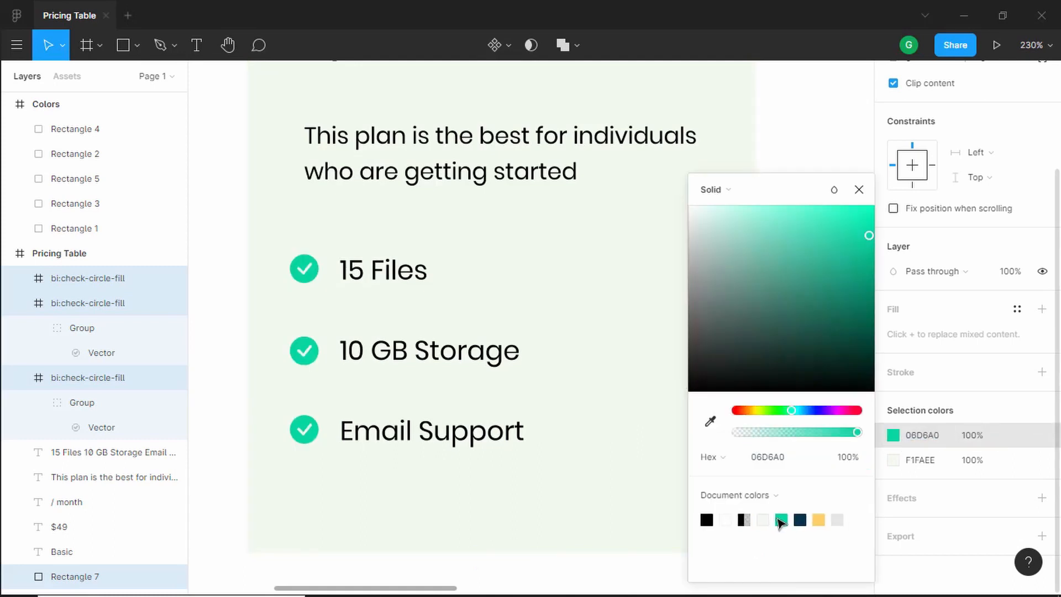
click(547, 303)
Shift the feature text and its three check icons right together until they sit 32 px inside the card's left edge.
scroll(612, 376, down, 3)
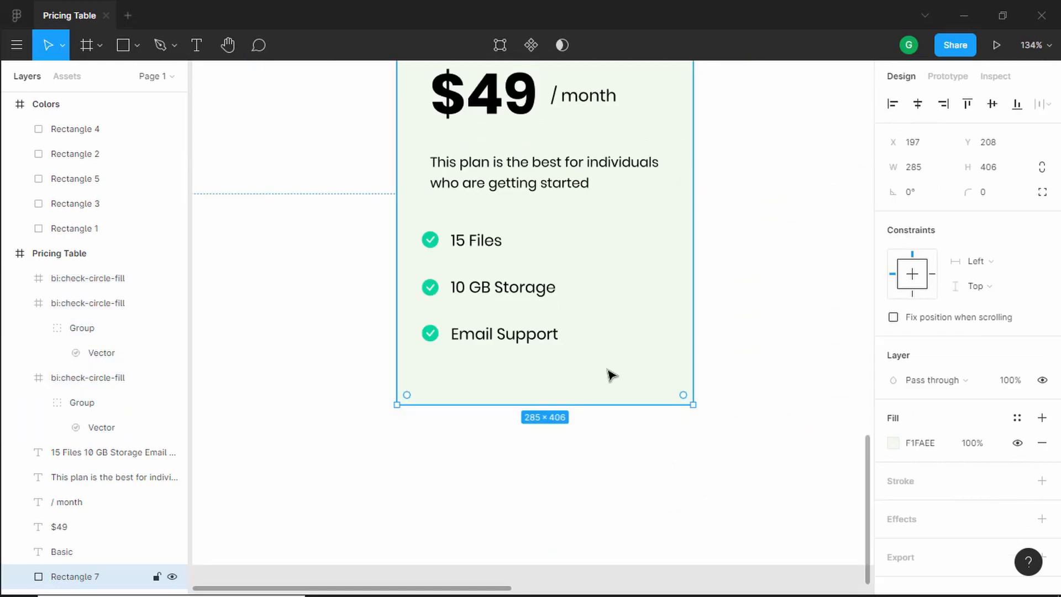
scroll(612, 376, up, 3)
scroll(611, 376, down, 3)
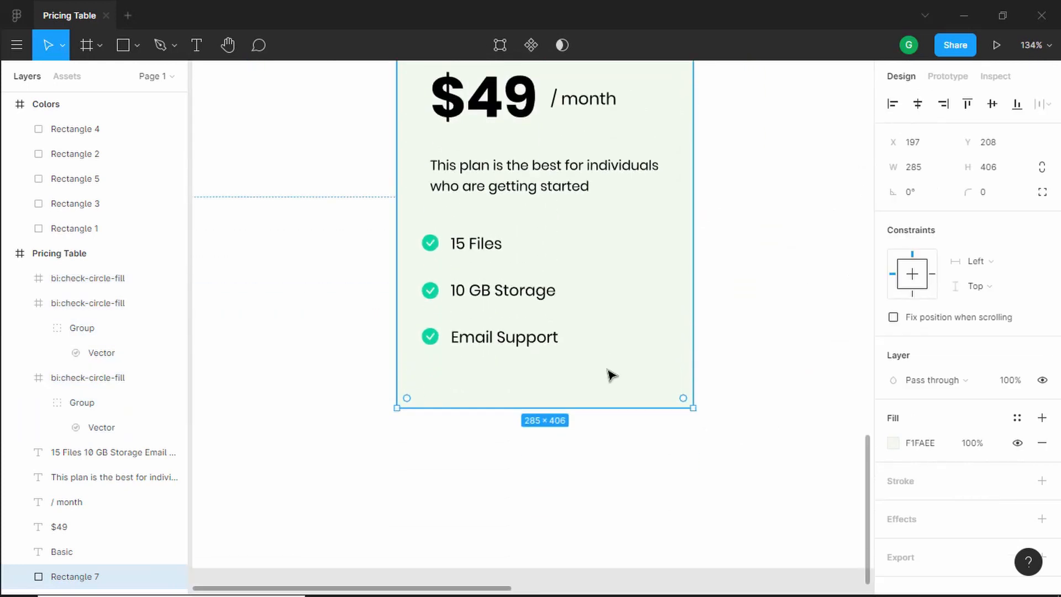
key(Escape)
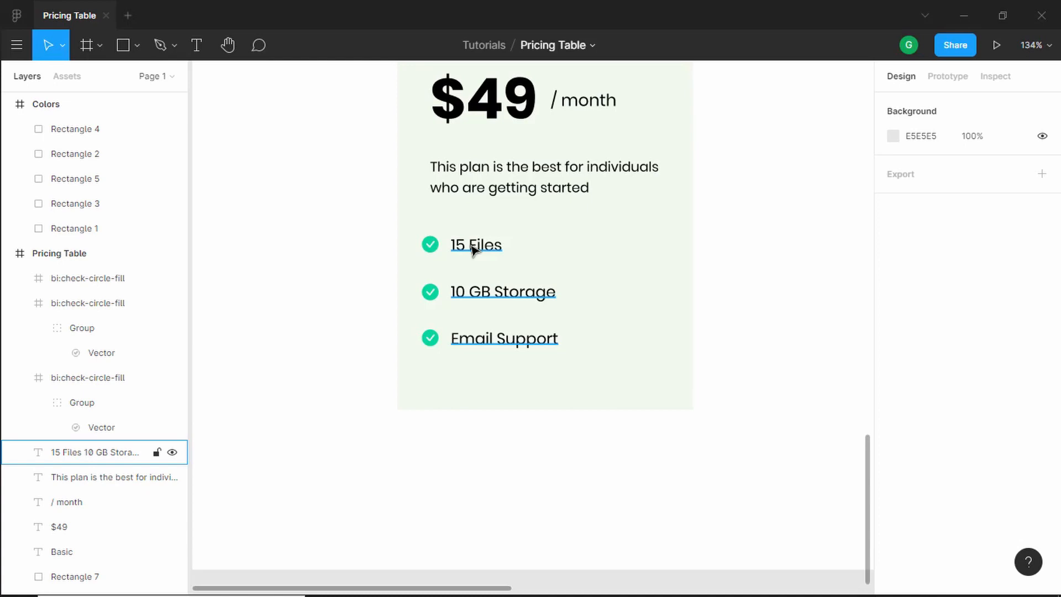
click(474, 250)
shift+click(430, 244)
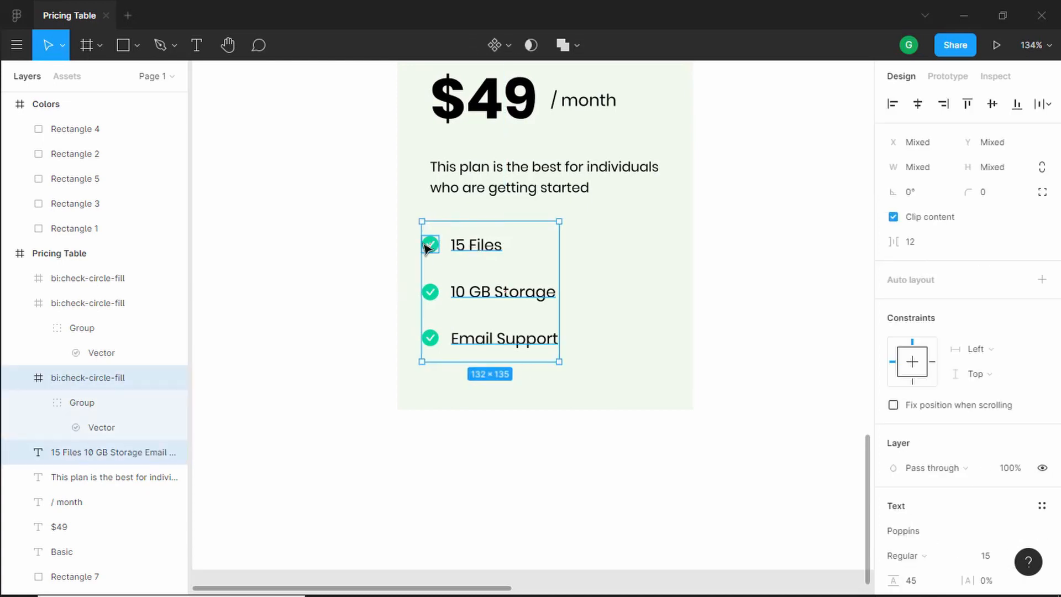
shift+click(431, 292)
shift+click(431, 338)
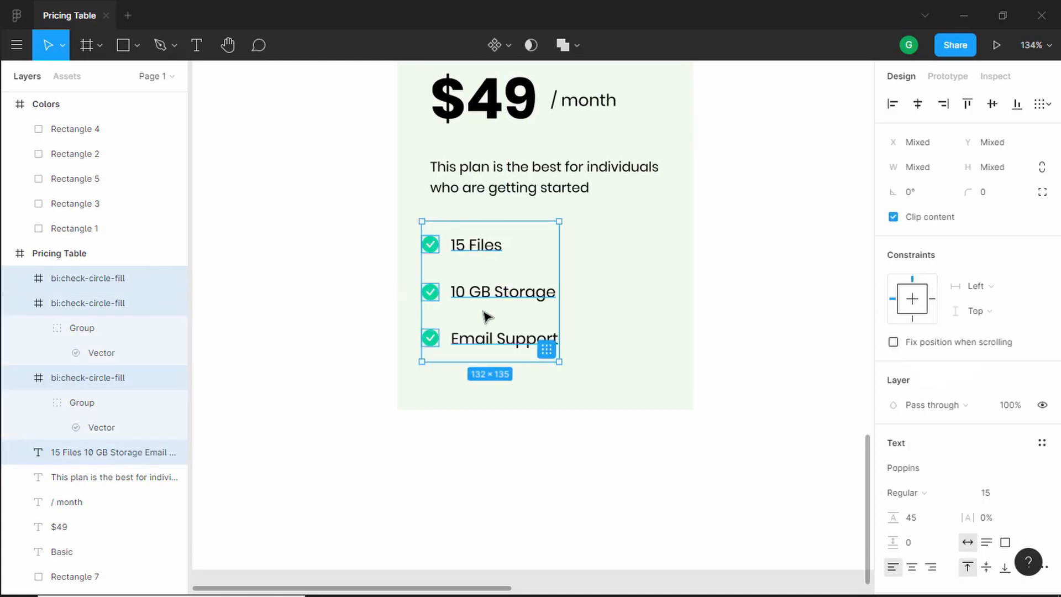
key(Right)
key(Right)
key(Right)
key(Right)
key(Right)
key(Right)
key(Right)
key(Right)
key(Right)
key(Right)
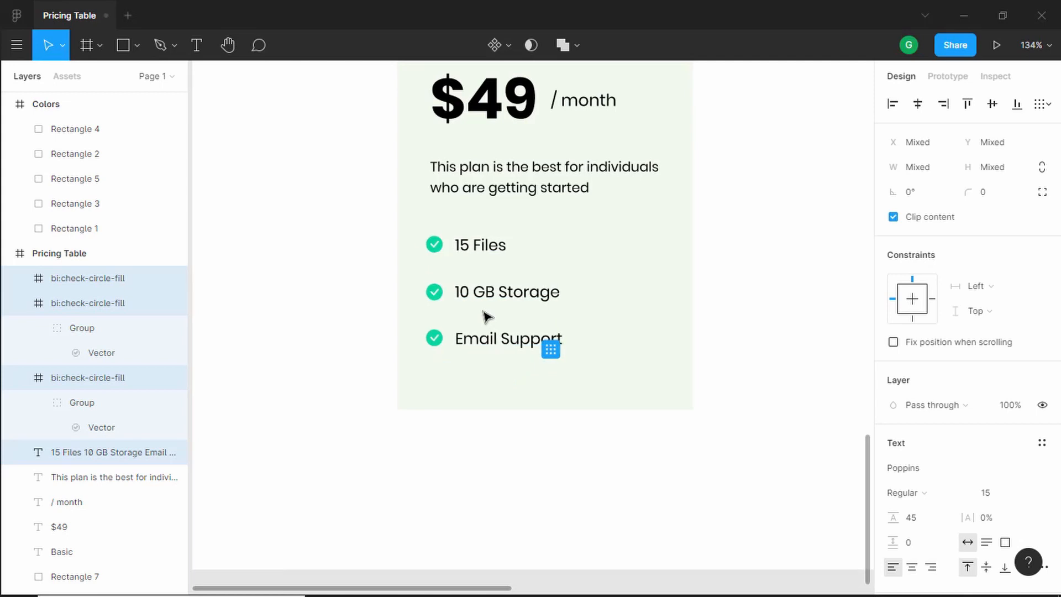
key(Right)
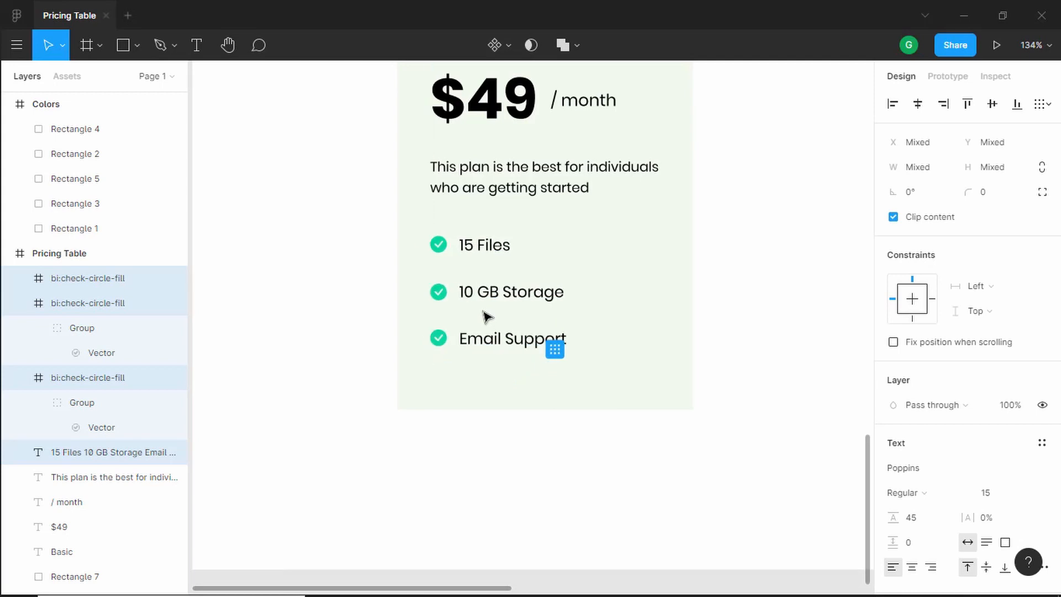
key(alt)
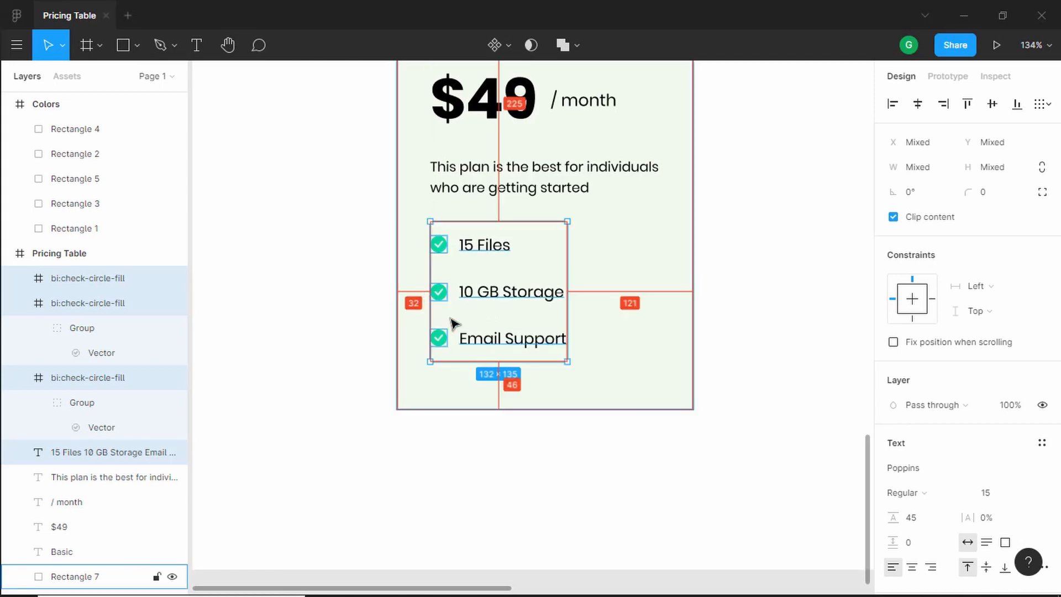
Extend the bottom edge of the Basic card's background rectangle to a height of 497.
click(591, 405)
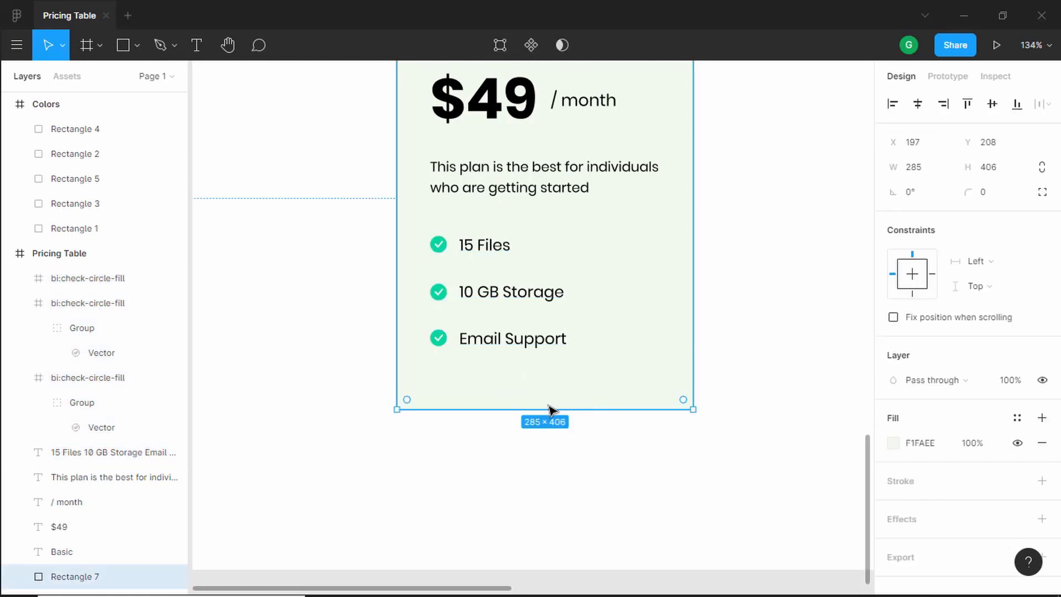
drag(549, 409, 552, 504)
scroll(746, 409, up, 3)
scroll(746, 409, down, 2)
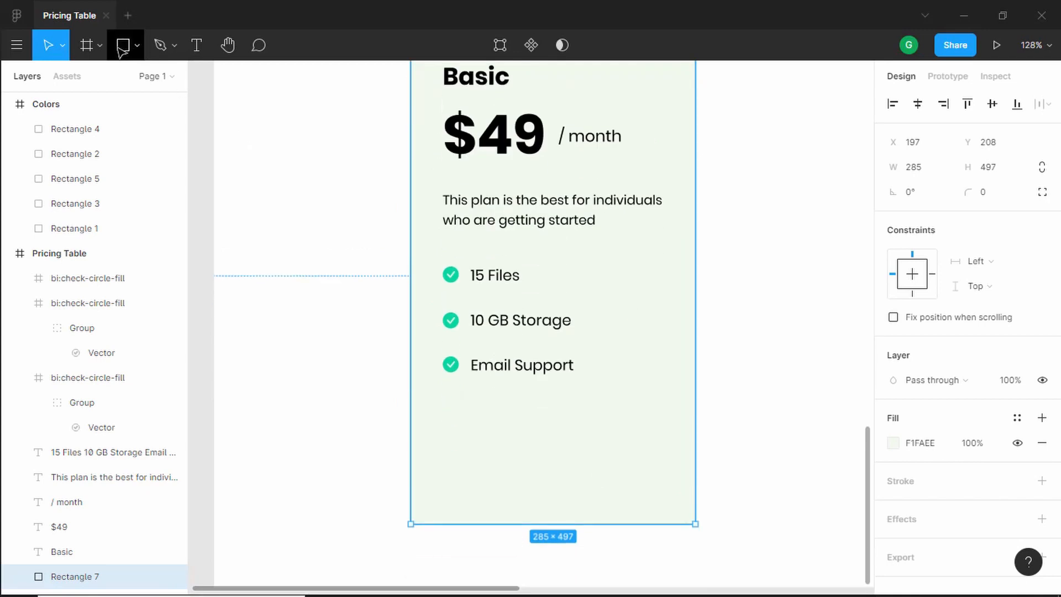
Draw a button rectangle about 191 × 33 below the feature list and set its corner radius to 24.
click(121, 50)
mouse_move(444, 432)
mouse_down()
mouse_move(540, 466)
mouse_move(618, 476)
mouse_move(634, 465)
mouse_up()
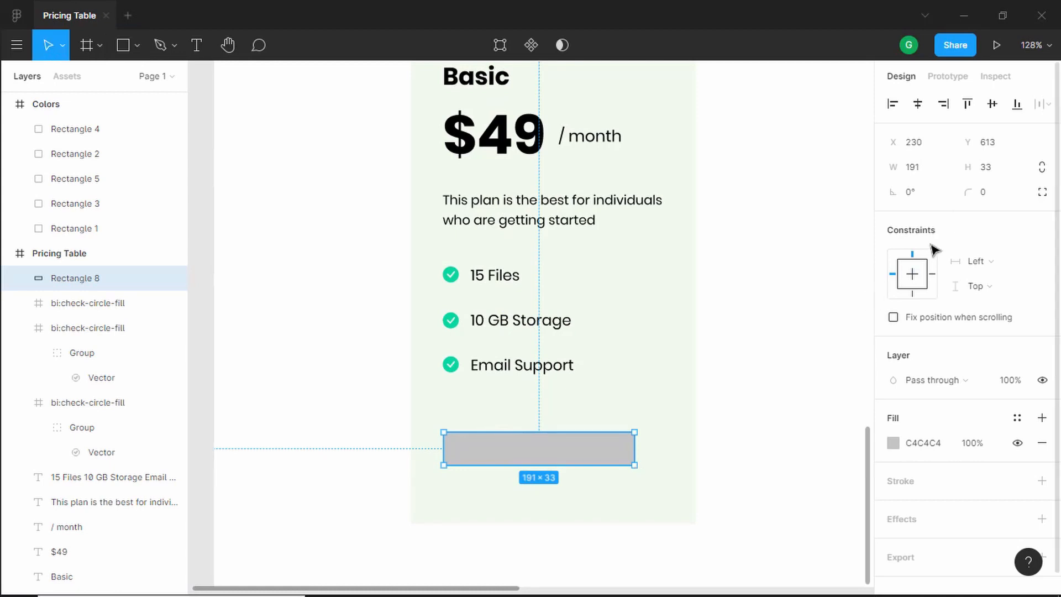
click(994, 195)
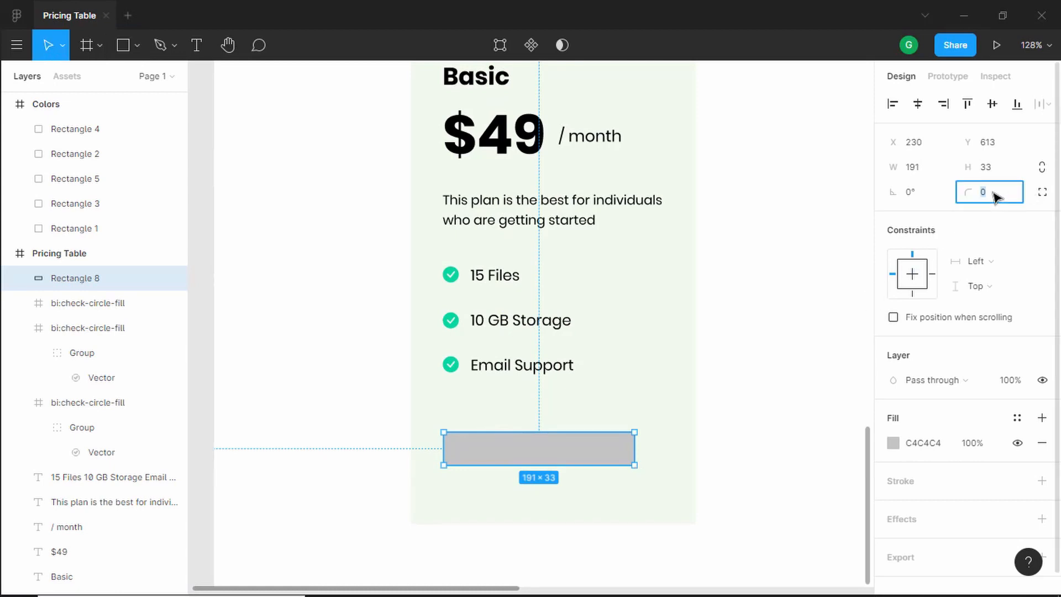
text(24)
key(Return)
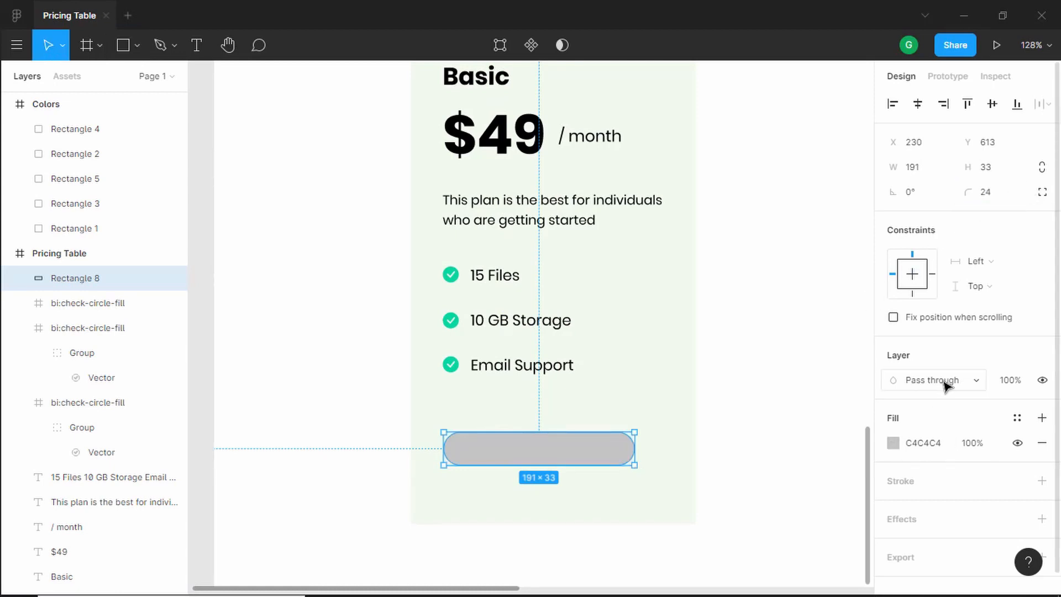
Fill the button rectangle with the document's dark blue, 023047, and extend its bottom edge to a height of 54.
click(894, 443)
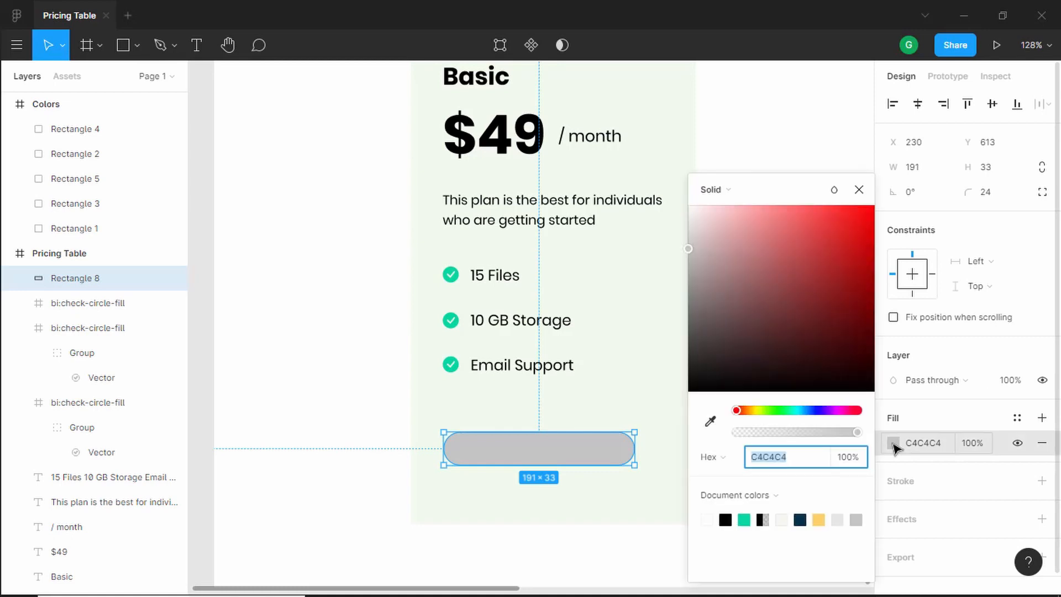
click(800, 520)
click(555, 469)
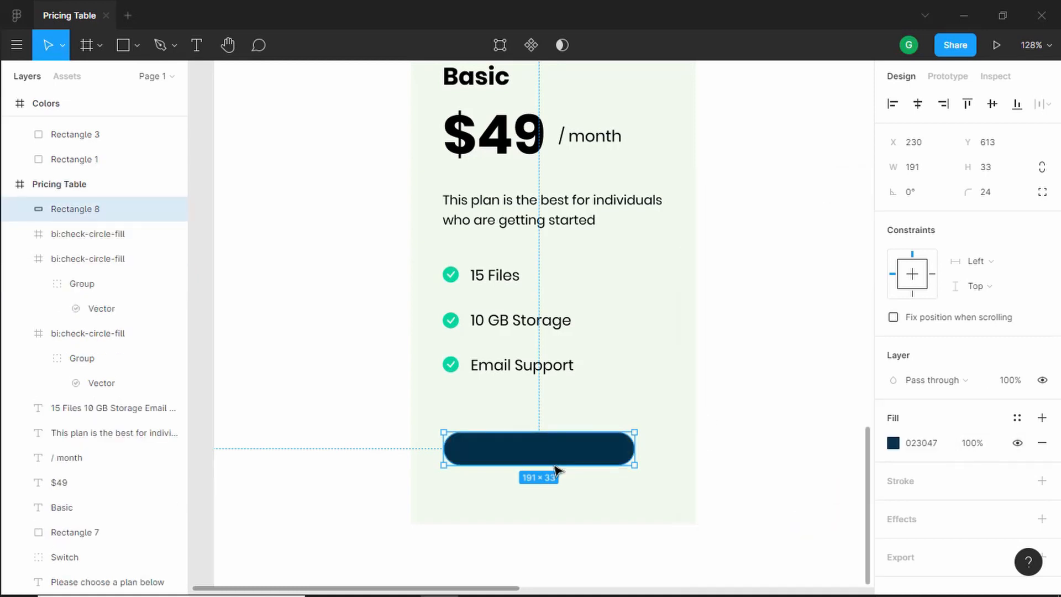
drag(553, 468, 557, 490)
scroll(558, 491, down, 2)
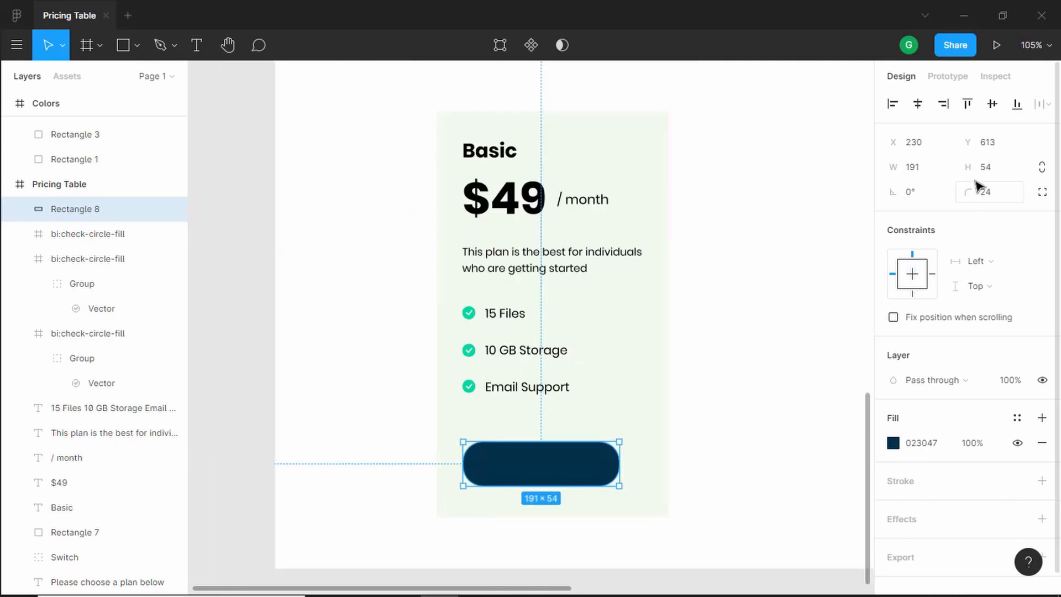
click(1003, 170)
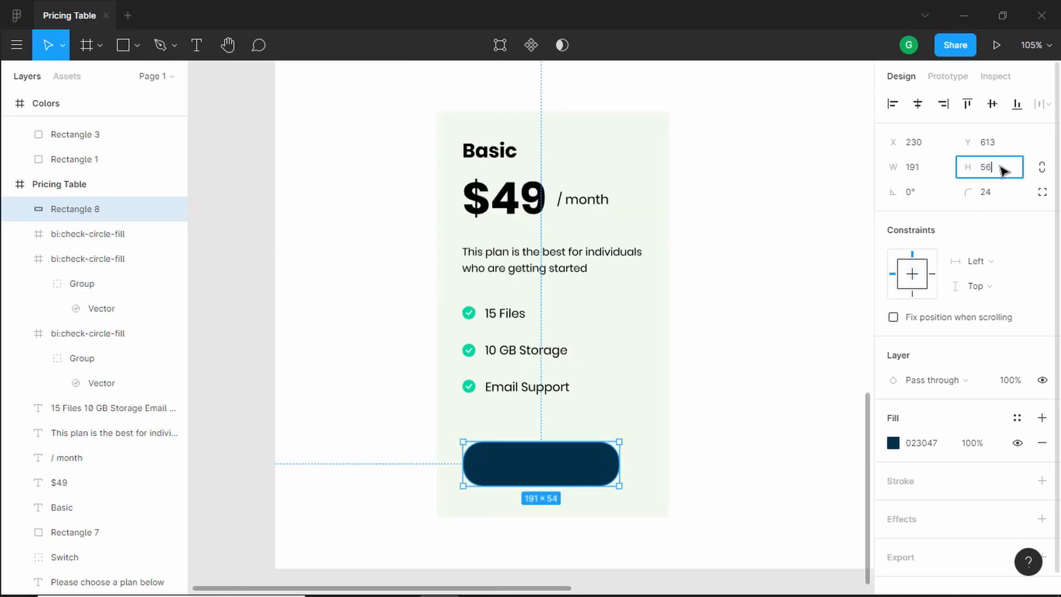
text(56)
key(Escape)
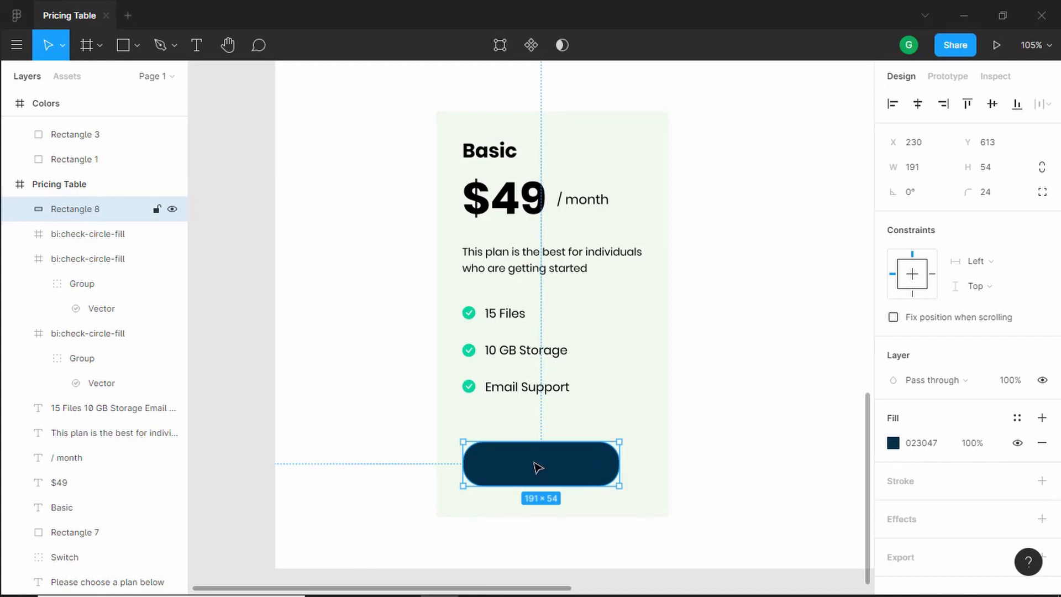
Move the button up to Y 591 and widen it to 221 px, matching the 32 px side margins of the card.
drag(538, 468, 539, 450)
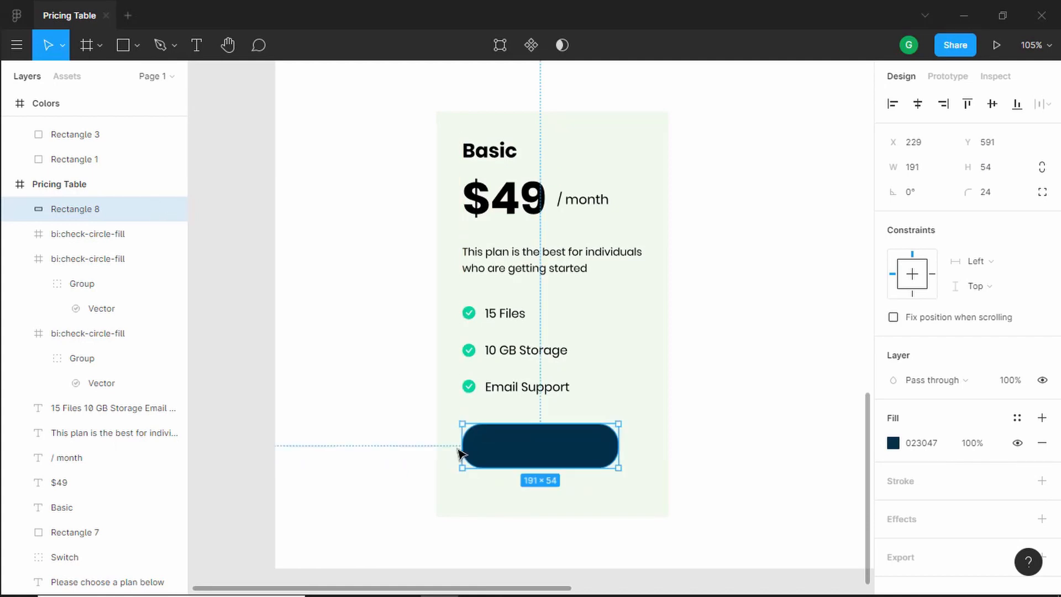
key(alt)
drag(623, 452, 639, 451)
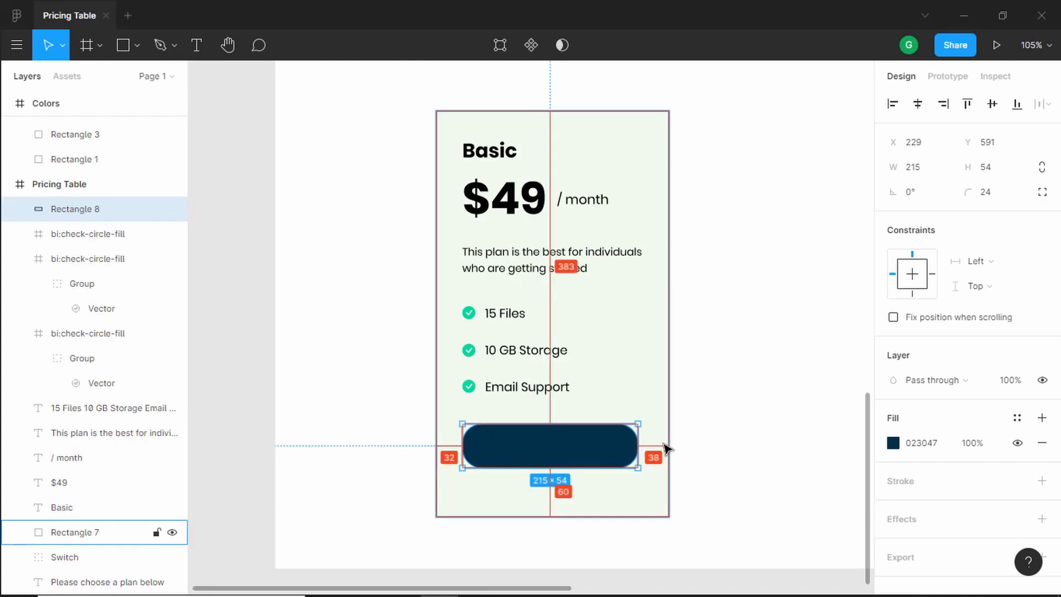
key(alt)
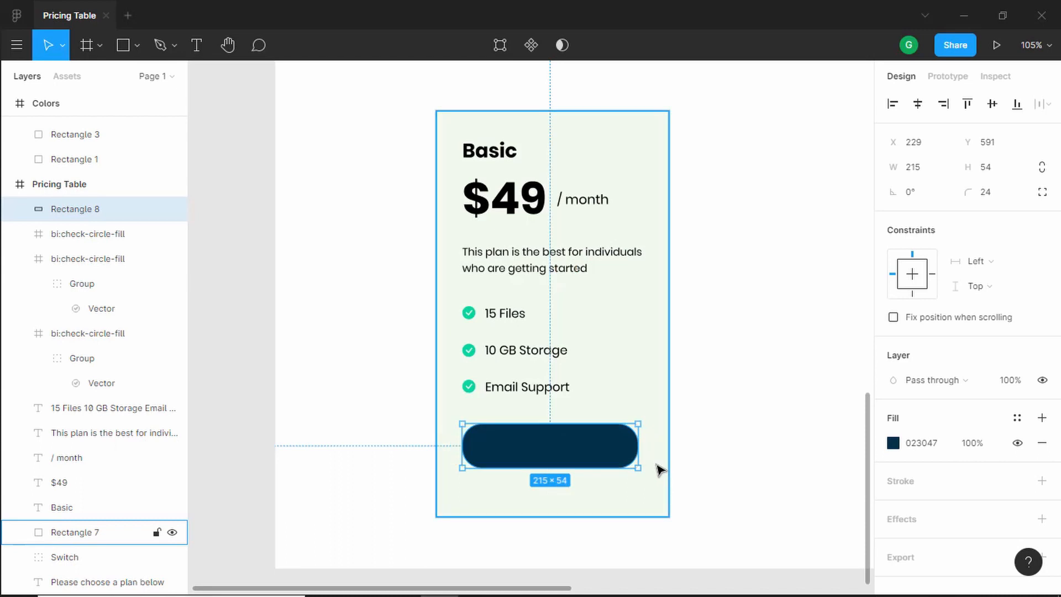
key(ctrl+Right)
key(ctrl+Right)
key(ctrl+Right)
key(ctrl+Right)
key(ctrl+Right)
key(ctrl+Right)
key(alt)
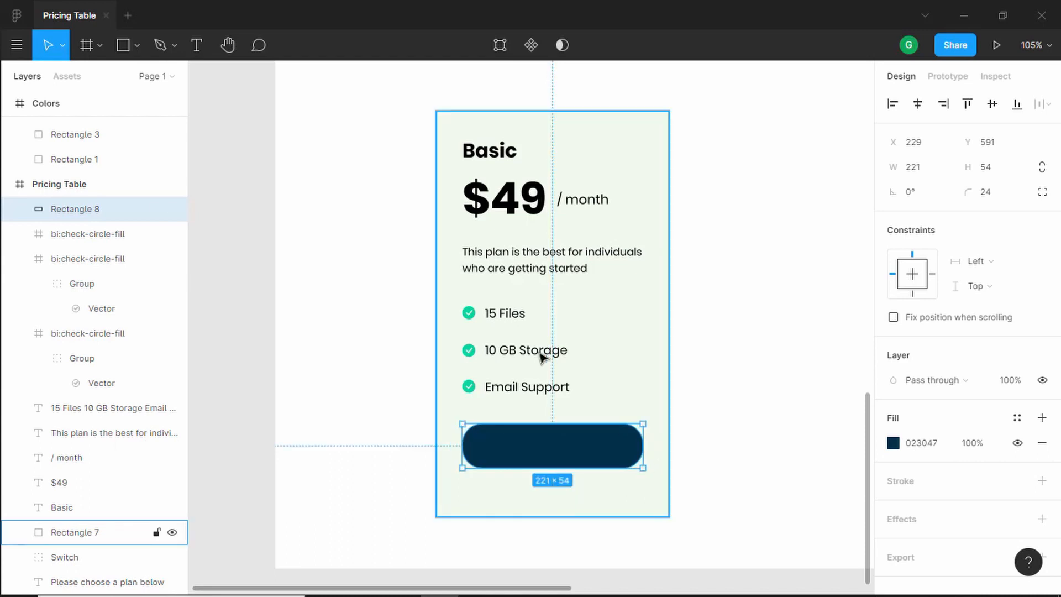
Duplicate the Basic heading onto the button and bring the copy's layer above the button rectangle.
click(496, 152)
drag(495, 156, 551, 450)
drag(76, 513, 130, 205)
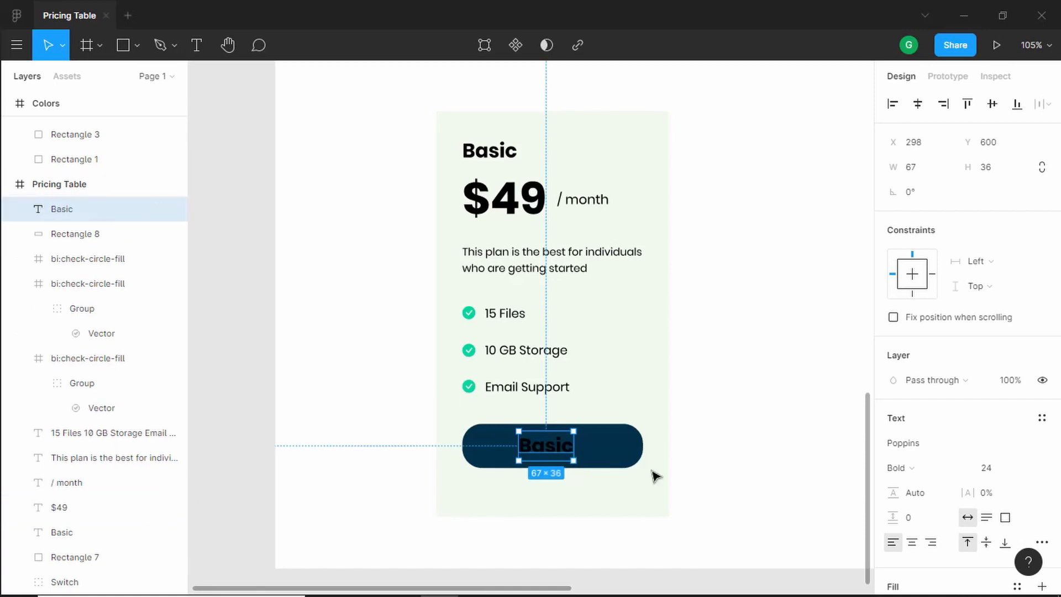
Recolor the Basic label on the button from black to white, FFFFFF.
scroll(895, 426, down, 3)
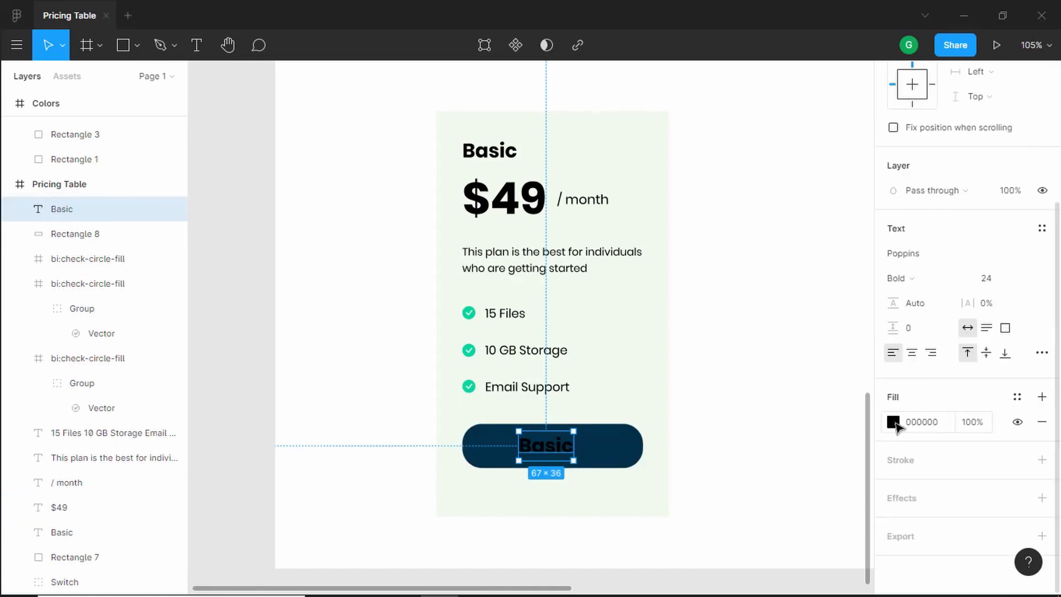
click(894, 423)
click(800, 521)
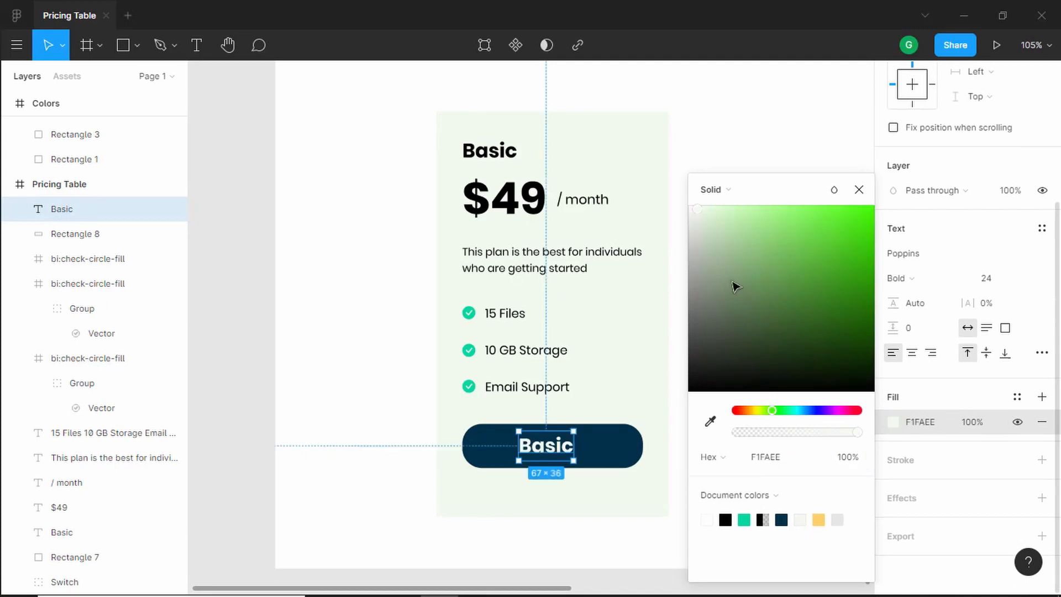
key(Escape)
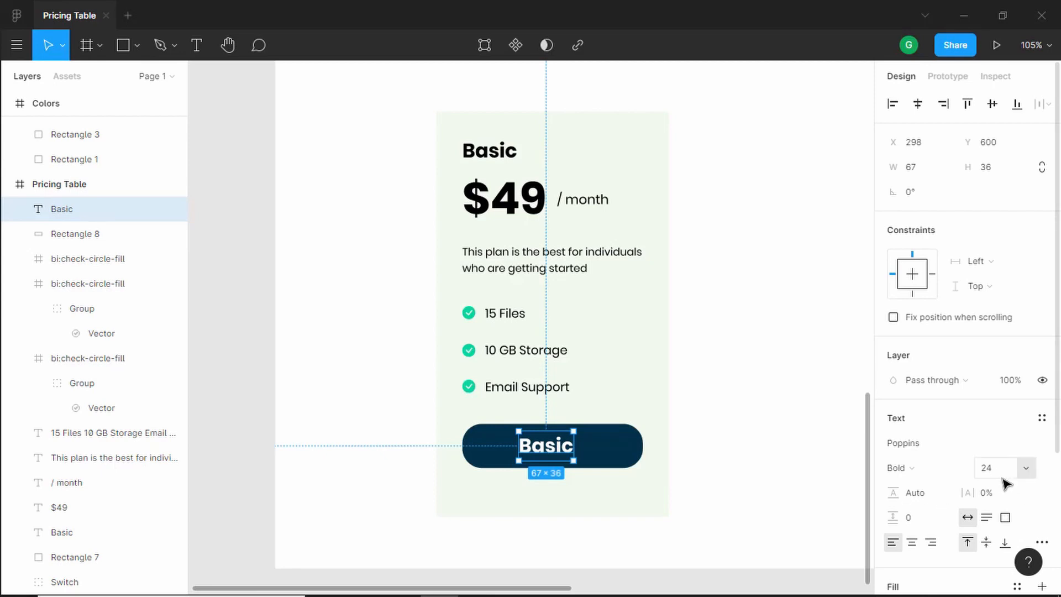
Try a font size of 16 for the Basic label on the button.
click(990, 469)
text(16)
key(Return)
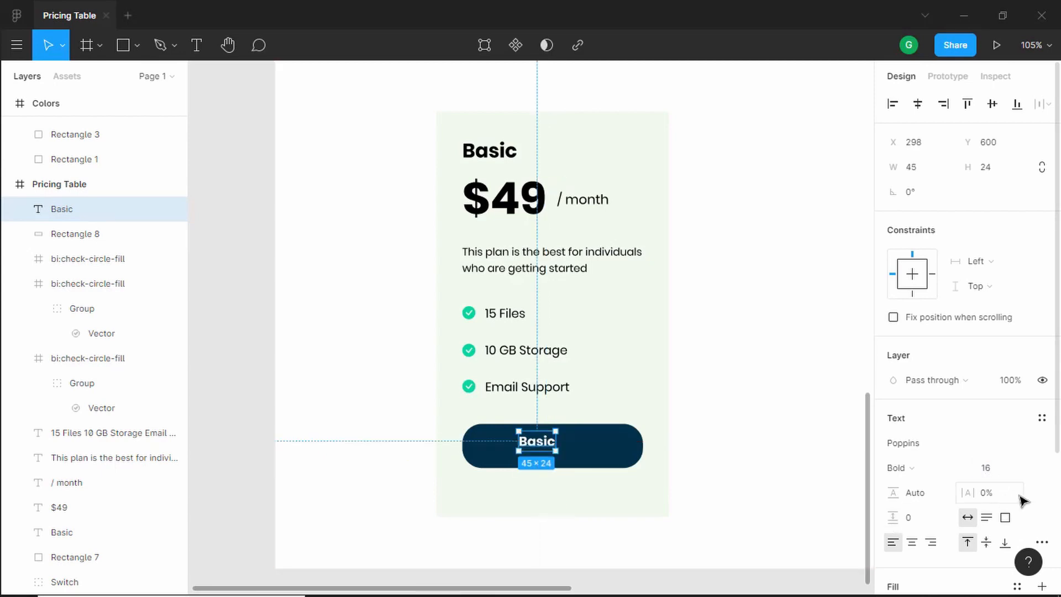
Set the button label's font size to 20 and center the label on the button rectangle.
click(1000, 472)
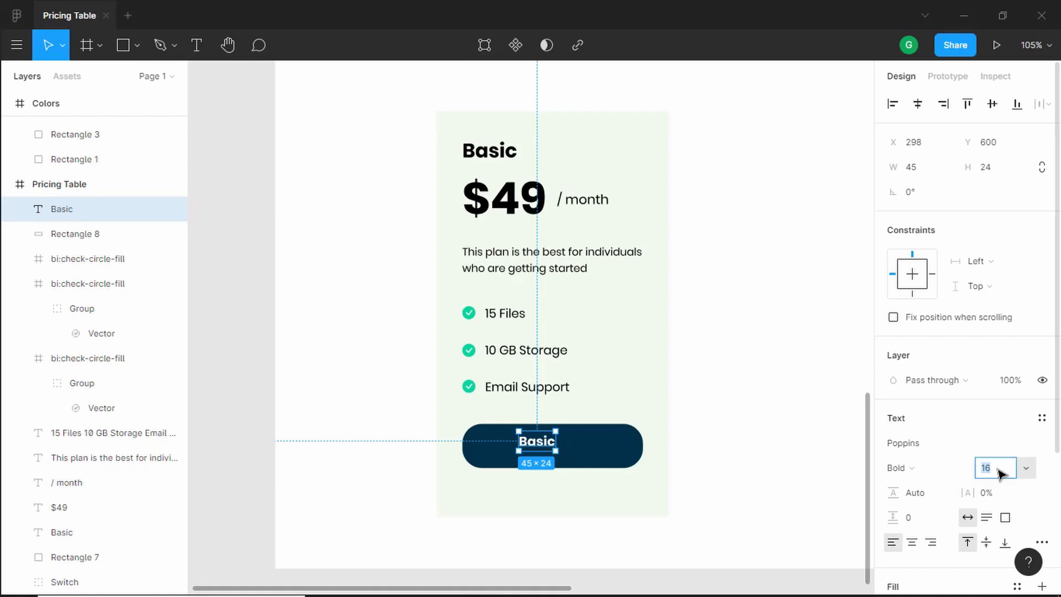
text(20)
key(Return)
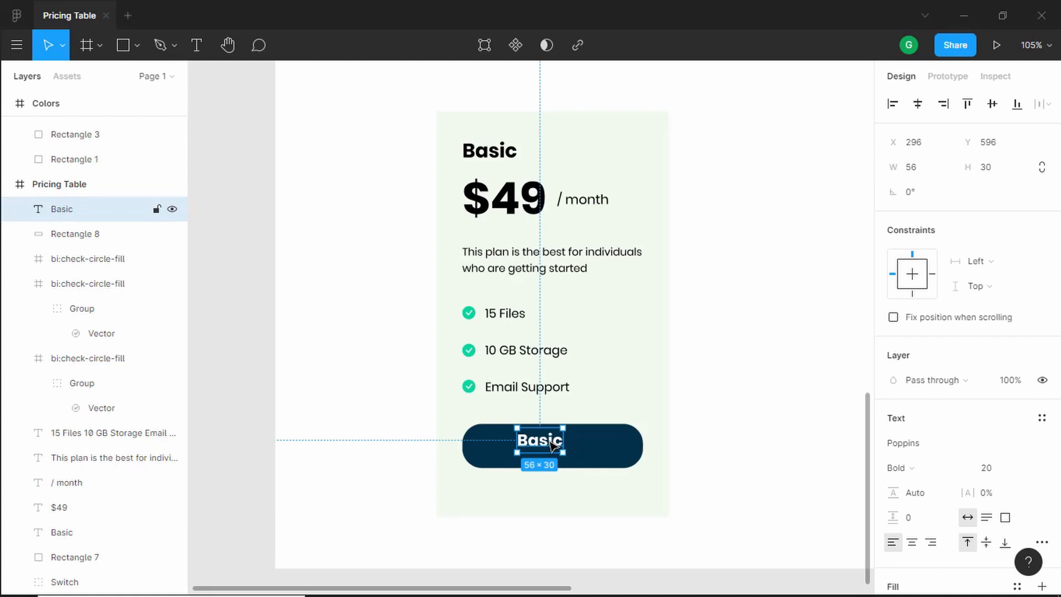
drag(552, 445, 564, 446)
click(775, 431)
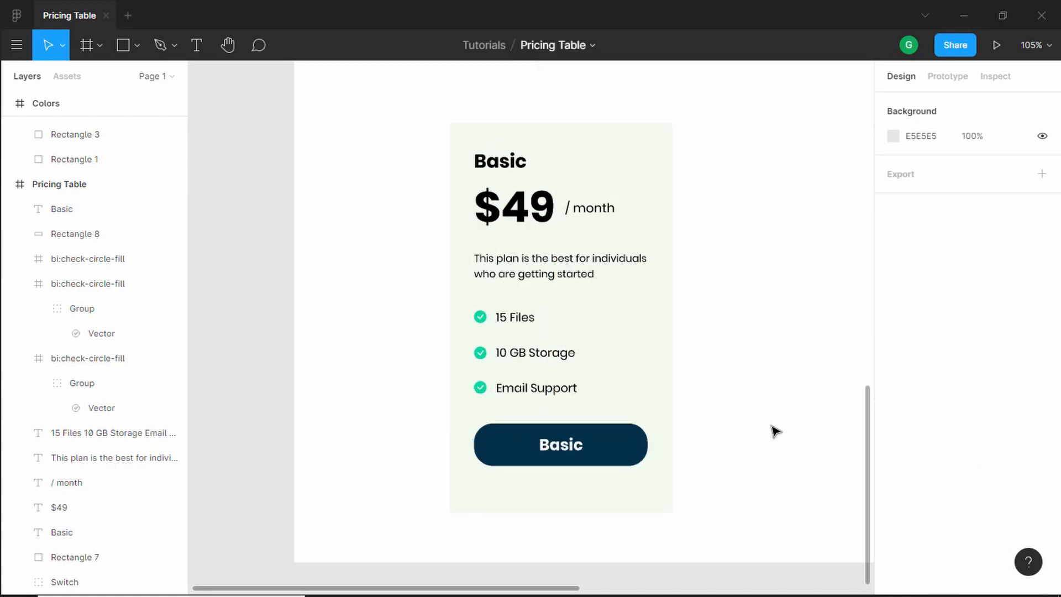
Group the button's label with its rectangle and name the group Button.
scroll(774, 431, down, 1)
click(574, 448)
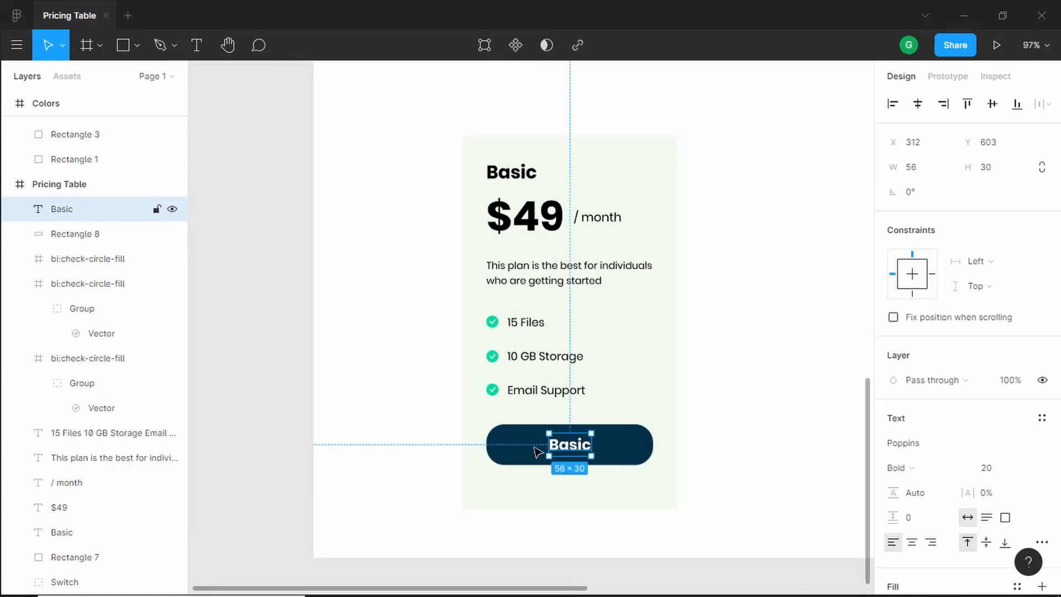
shift+click(525, 451)
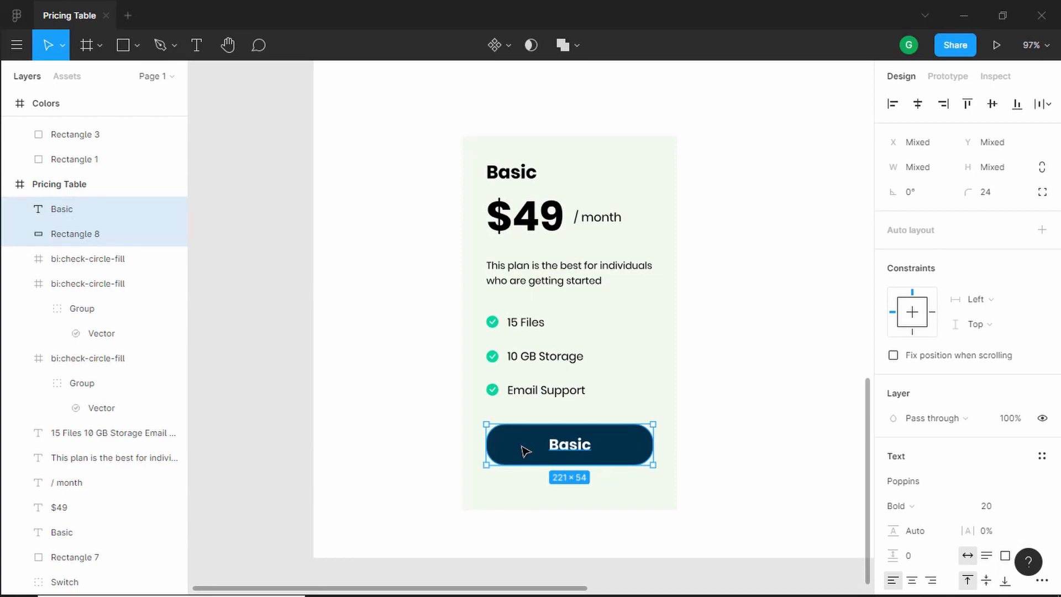
key(ctrl+g)
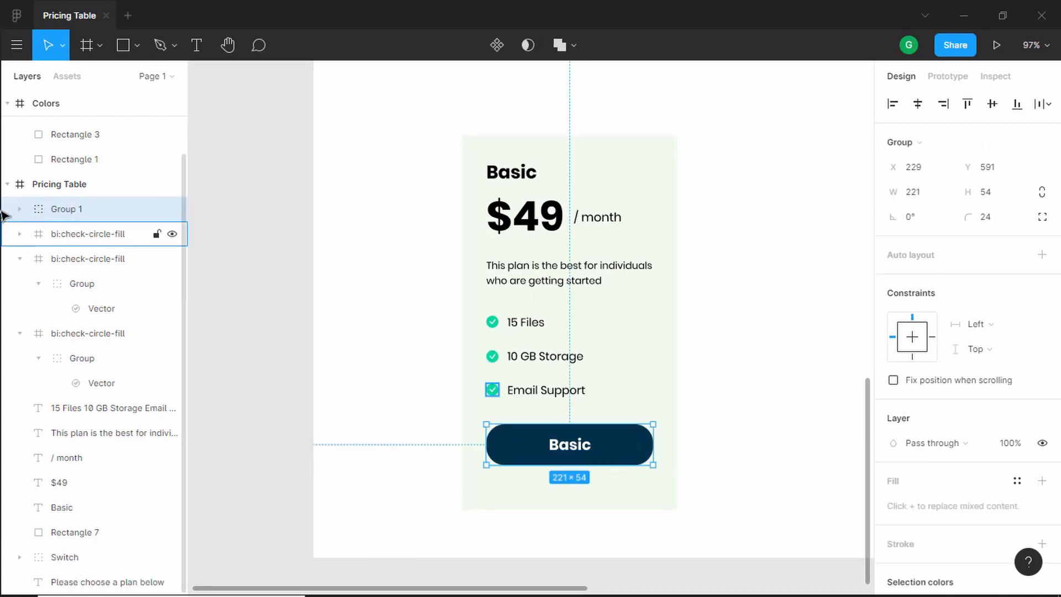
double_click(80, 210)
text(Button)
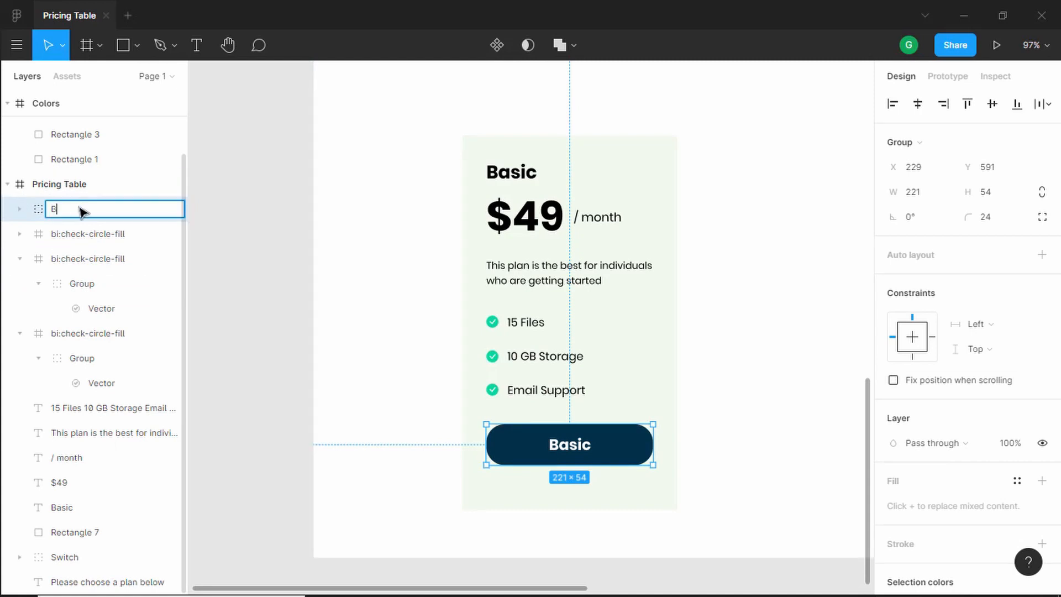
key(Return)
Change the button's label text to "Choose Plan" and center it on the button.
double_click(572, 454)
double_click(576, 452)
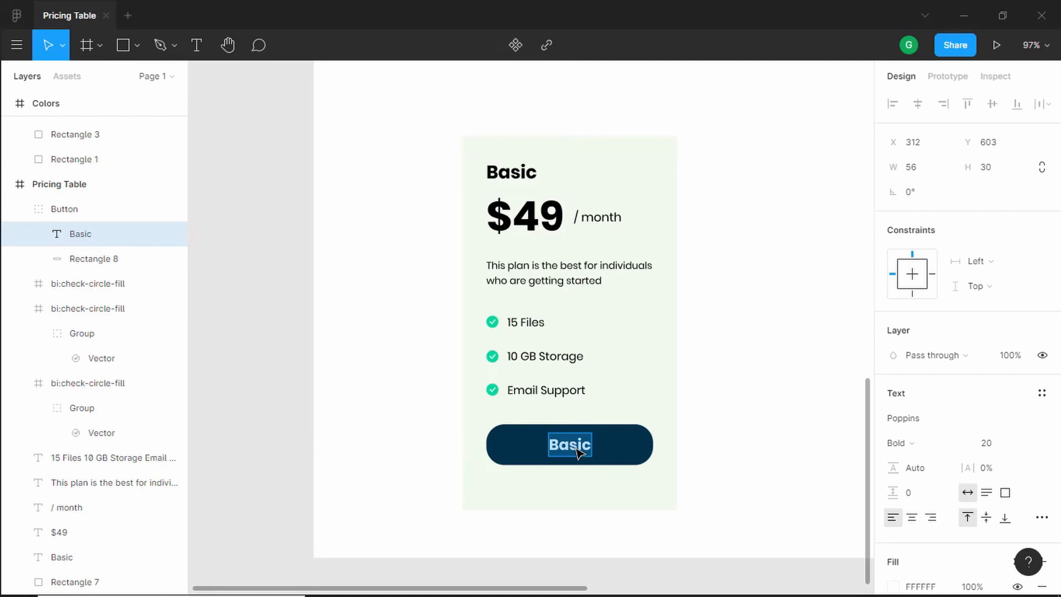
text(Choose Plan)
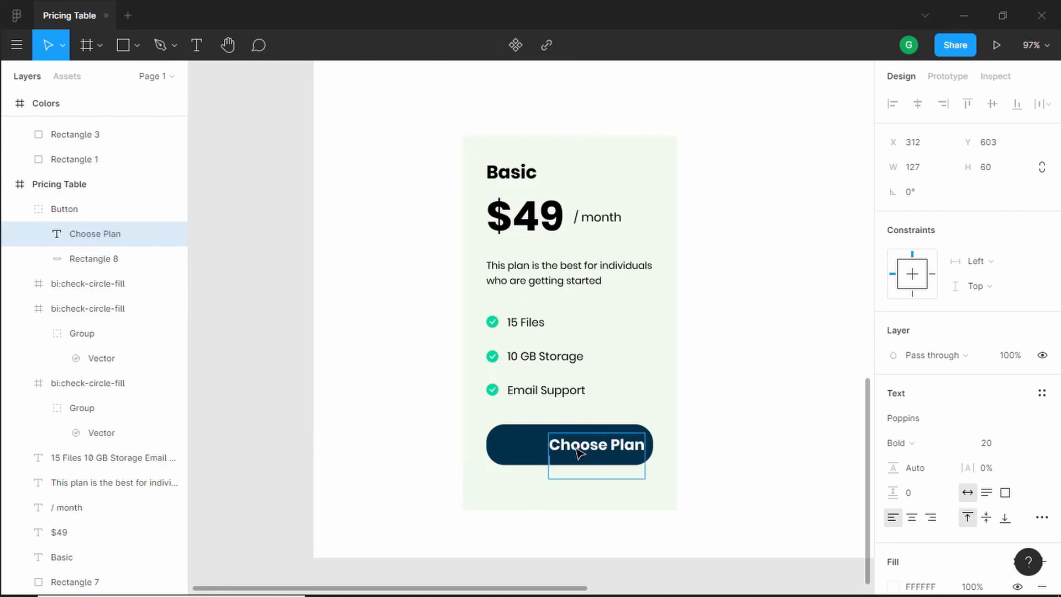
click(692, 429)
scroll(693, 429, up, 1)
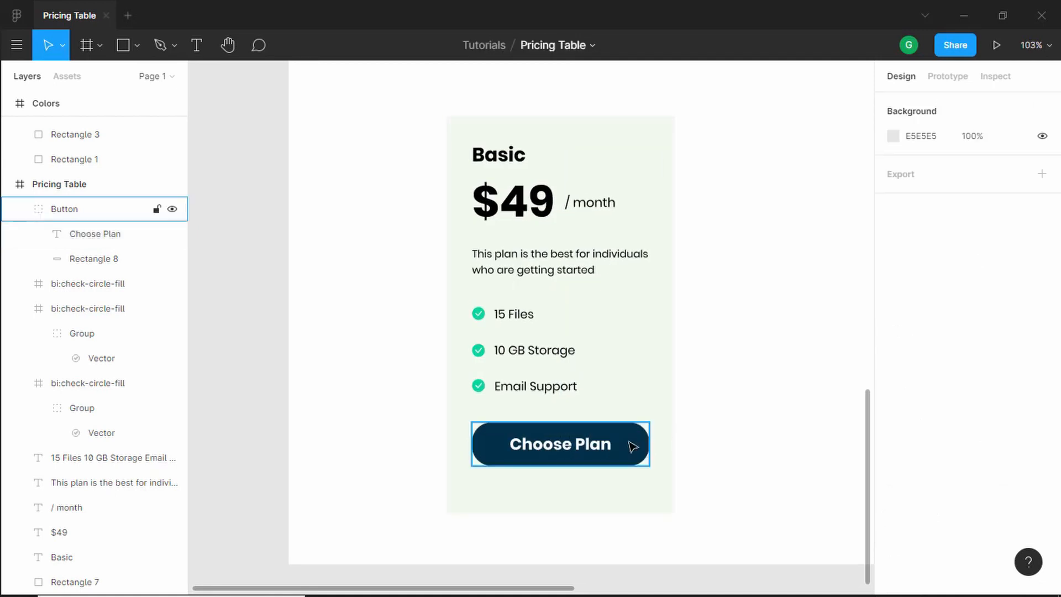
Reduce the font size of the Choose Plan label slightly and center it again on the button.
double_click(579, 445)
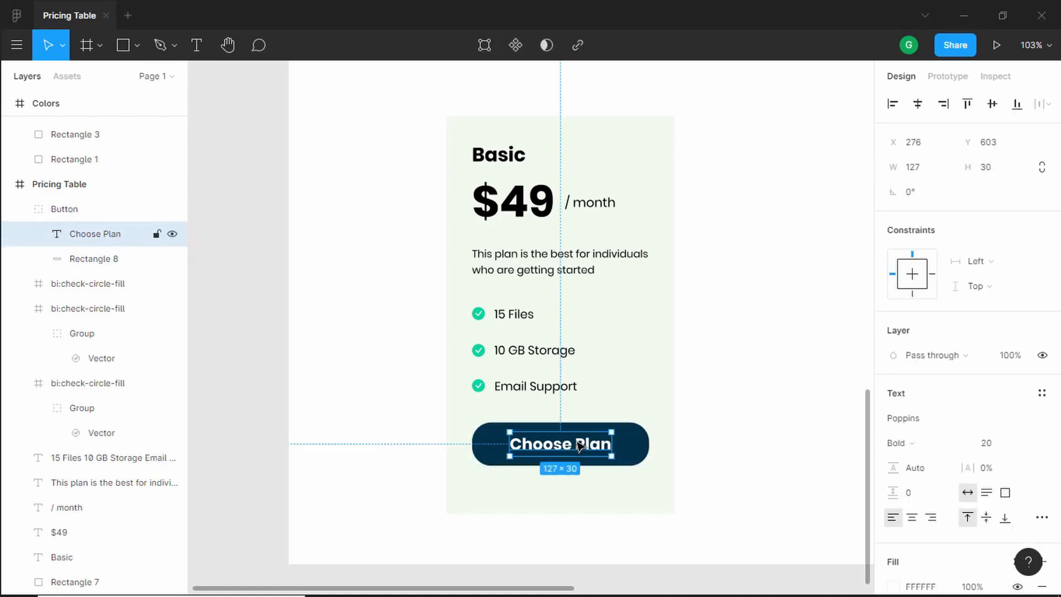
click(1003, 453)
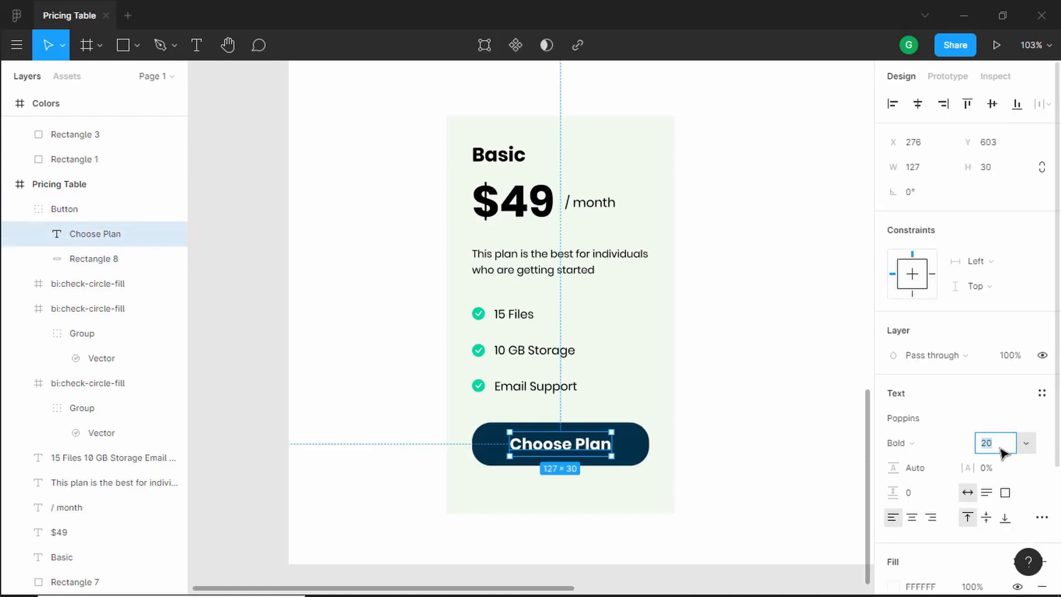
click(548, 450)
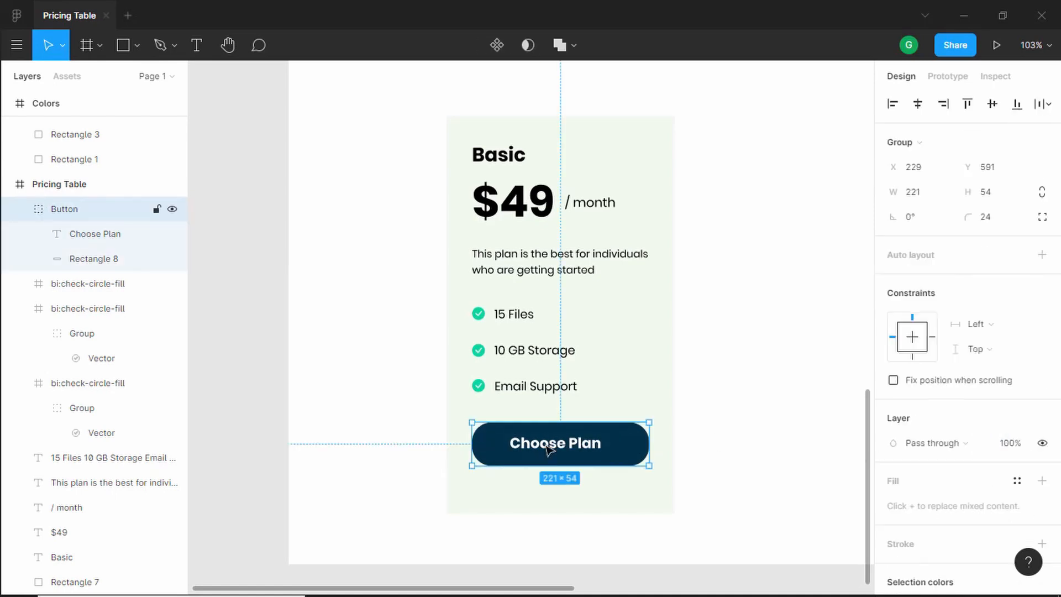
click(549, 450)
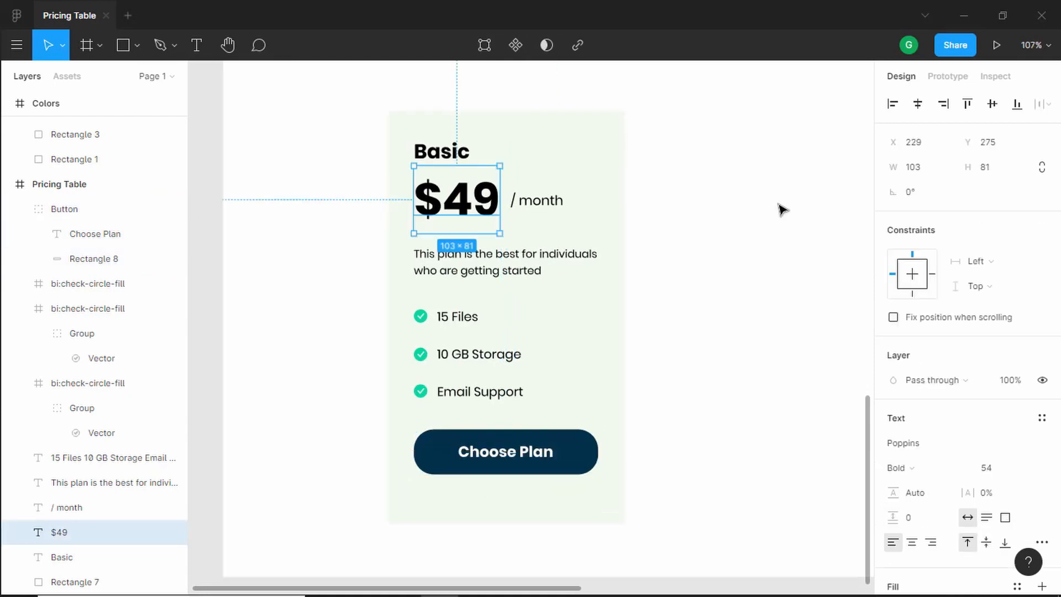
Nudge the "/ month" text so it lines up beside the $49 price.
click(758, 218)
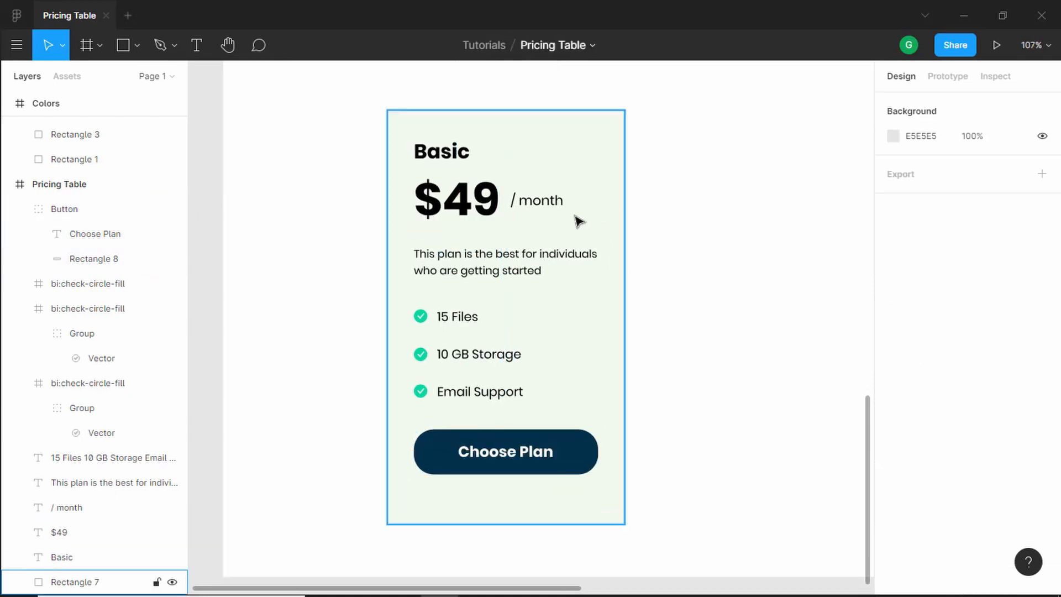
click(540, 202)
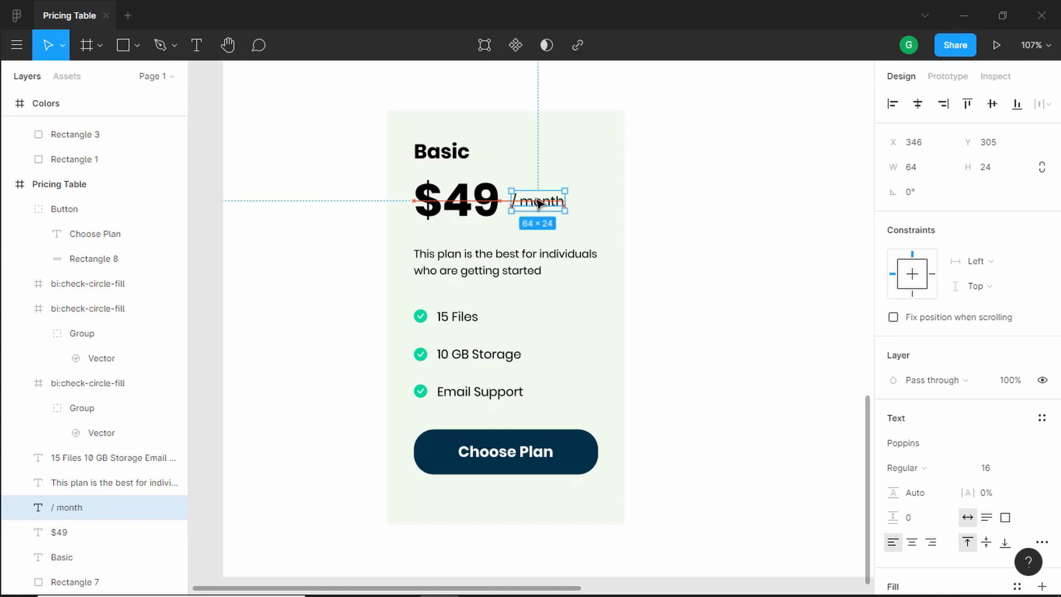
drag(537, 203, 537, 199)
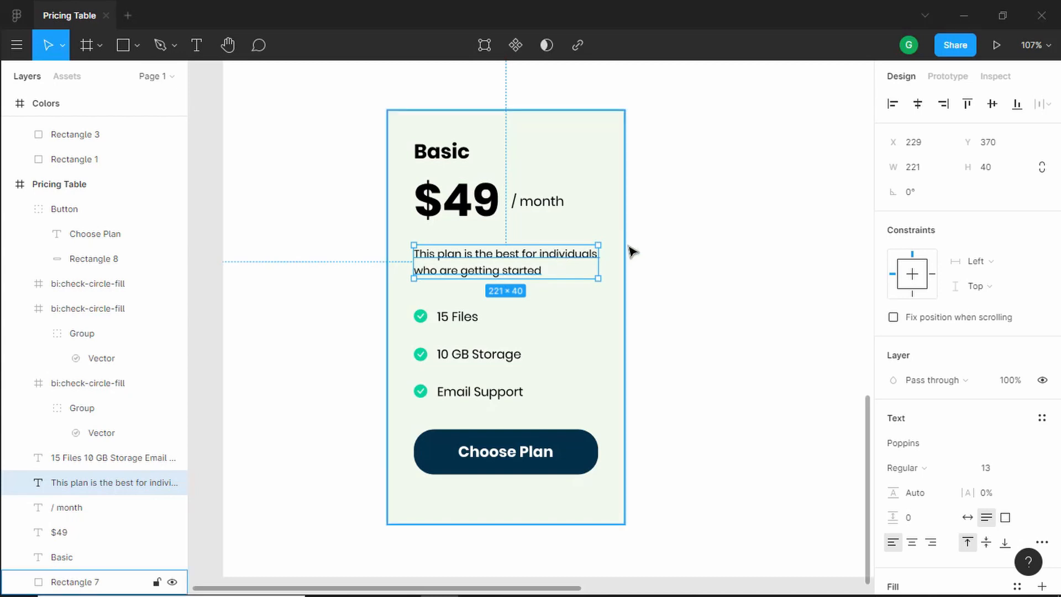
Move the plan description text up 10 px to Y 360, closer to the price.
key(Up)
key(Up)
key(Up)
key(Up)
key(Up)
key(Up)
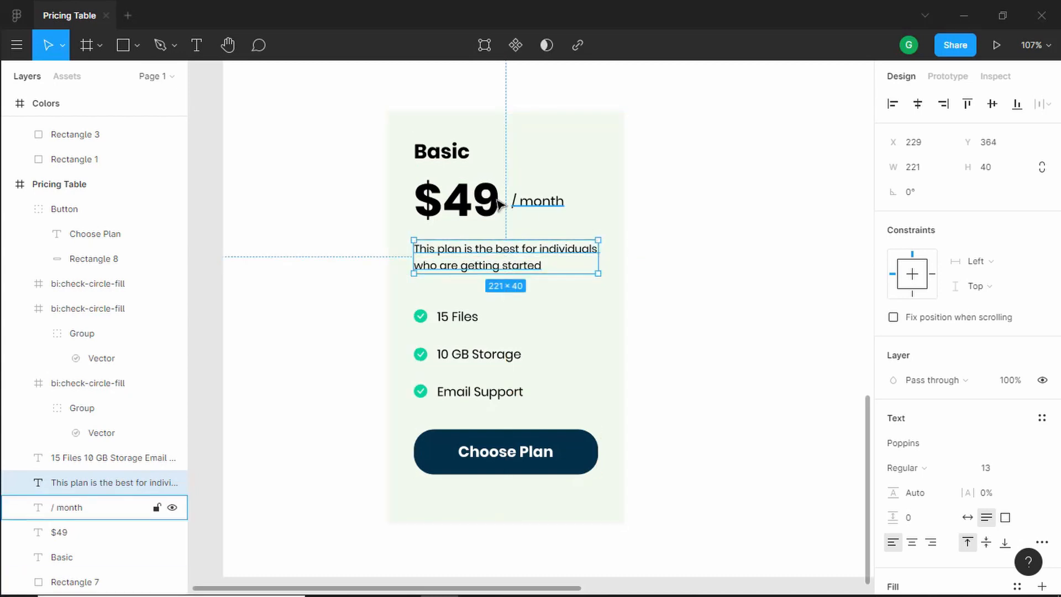
key(Up)
key(Up)
key(Up)
key(Up)
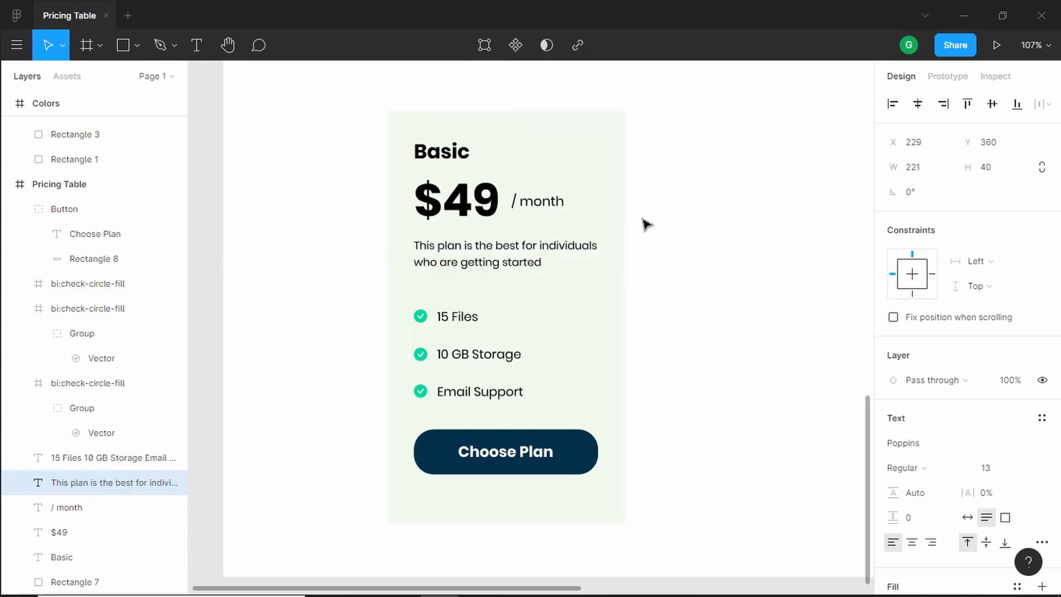
Move the feature list text together with its three check icons up slightly, closer to the plan description.
click(453, 320)
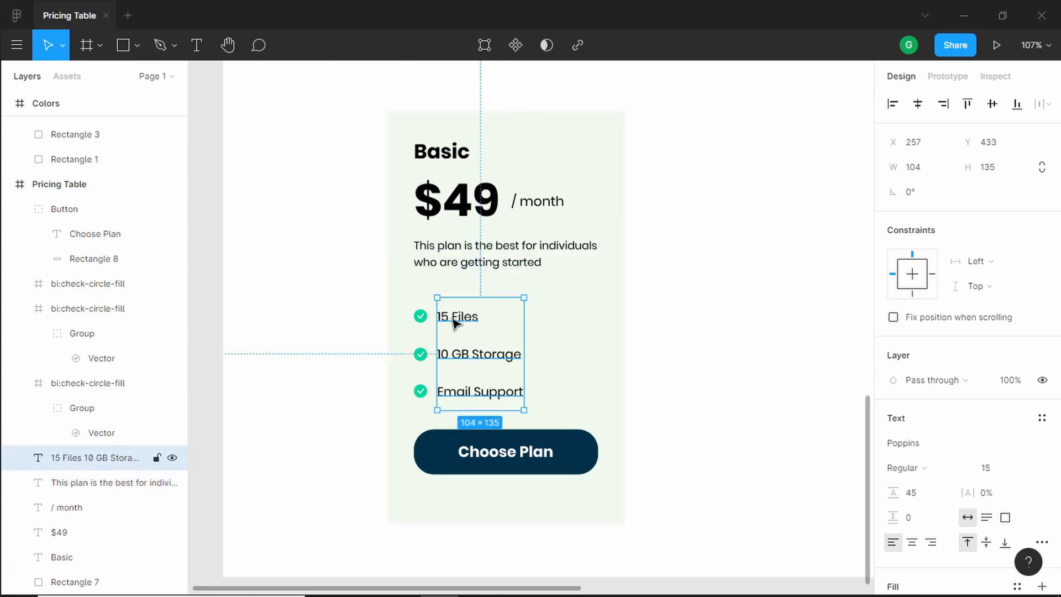
shift+click(424, 316)
shift+click(427, 354)
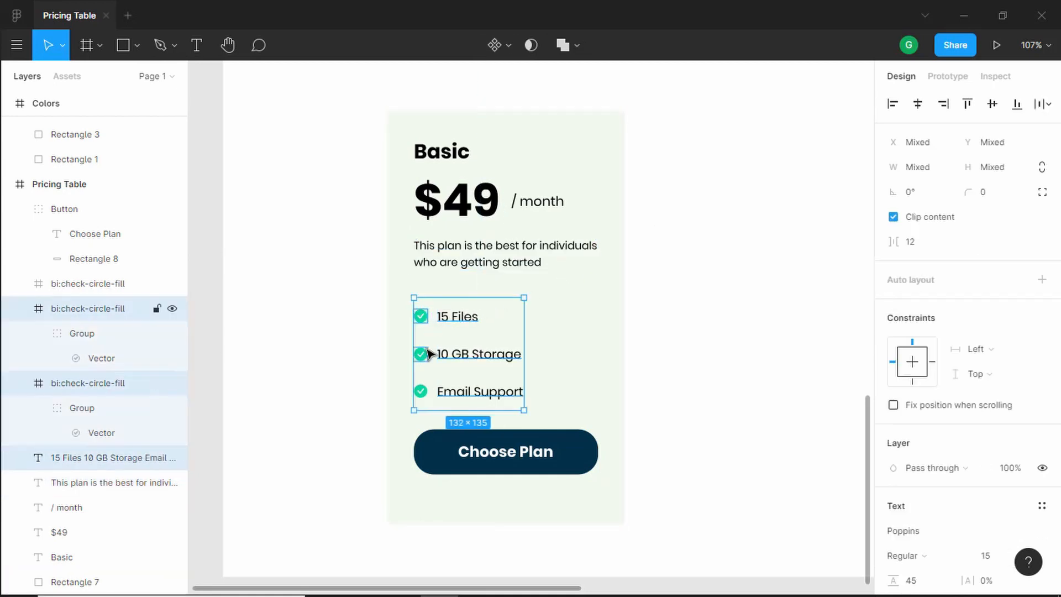
shift+click(420, 391)
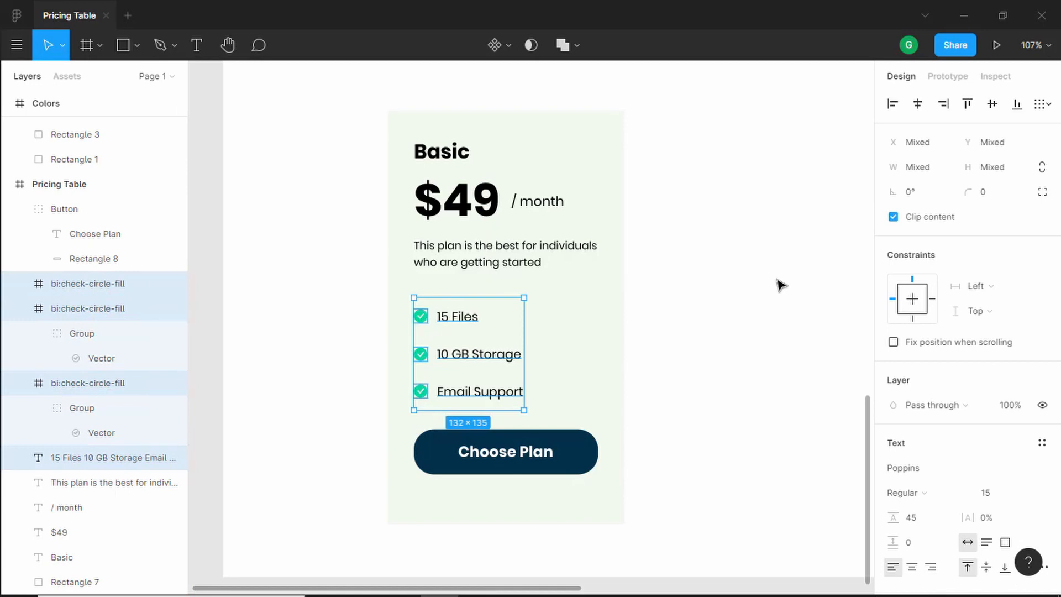
key(Up)
key(Up)
key(Up)
key(Up)
key(Up)
key(Up)
key(Up)
key(Up)
key(Up)
key(Up)
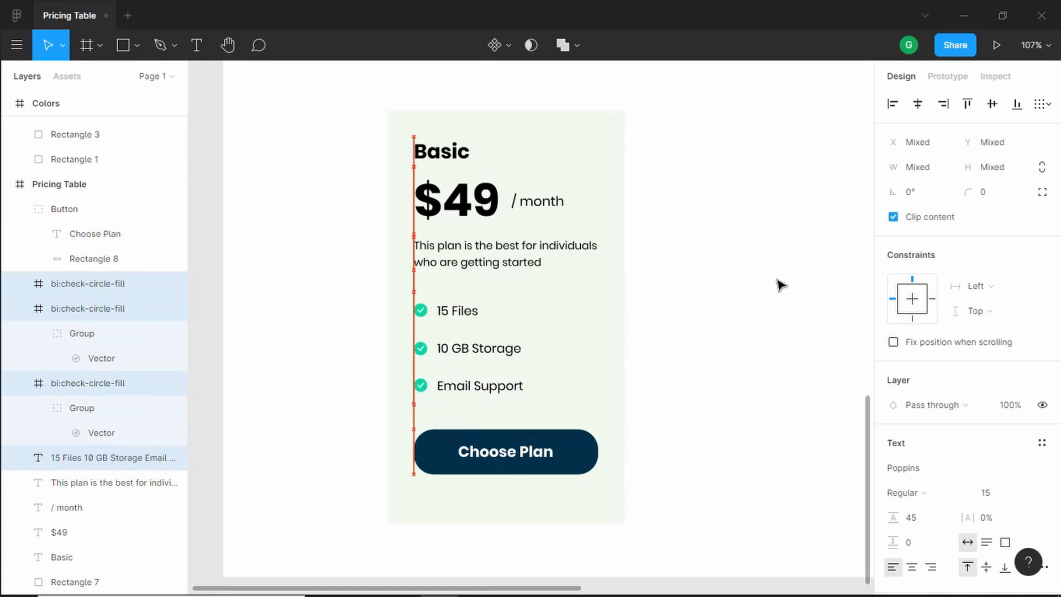
key(Up)
key(Up)
key(Up)
key(Up)
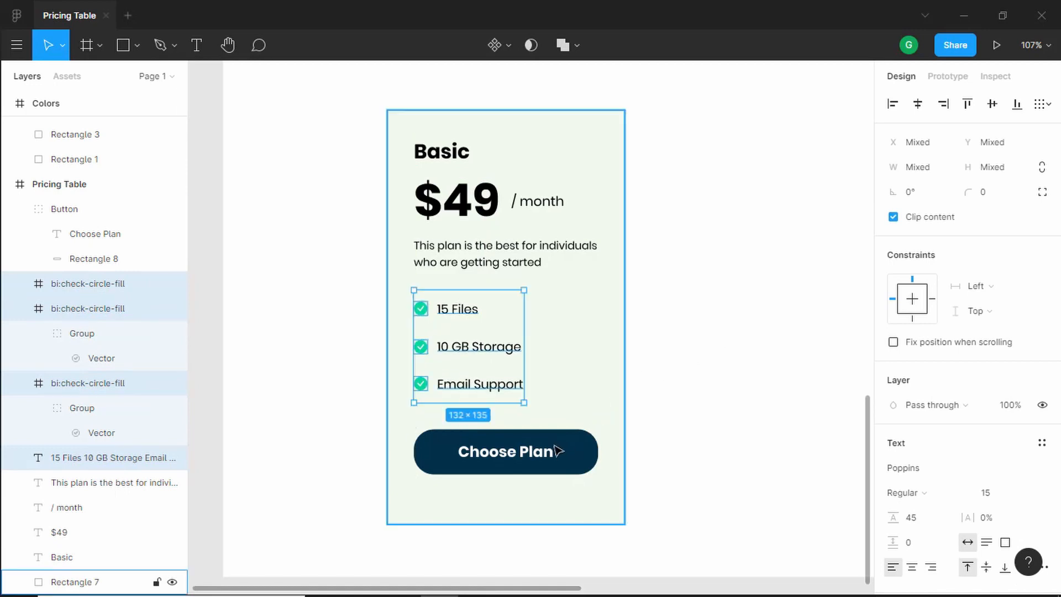
Move the Choose Plan button group up to Y 581, closer to the feature list.
click(557, 451)
key(Up)
key(Up)
key(Up)
key(Up)
key(Up)
key(Up)
key(Up)
key(Up)
key(Up)
key(Up)
key(Up)
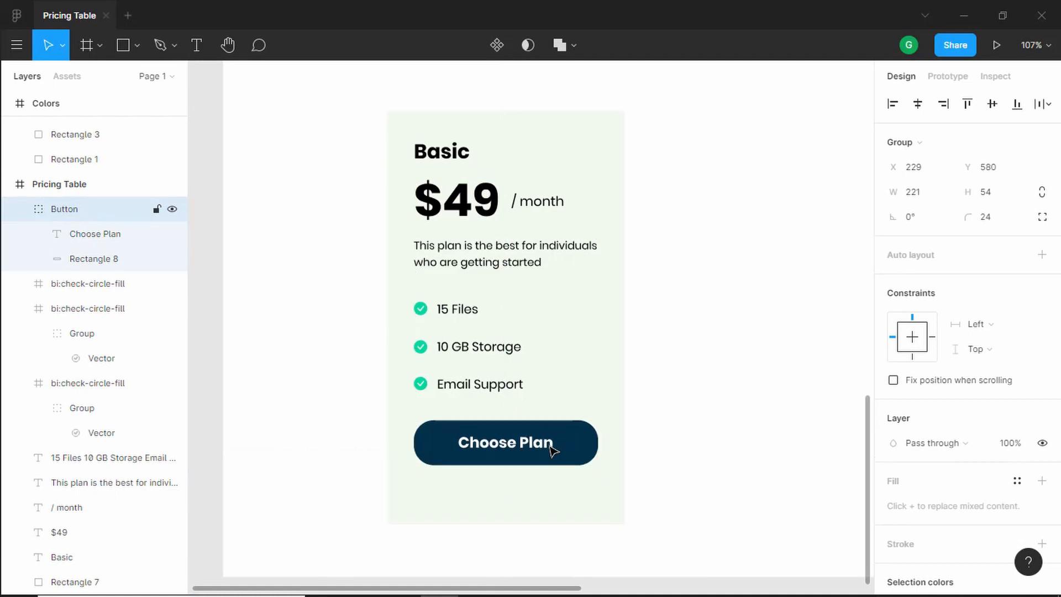
key(Down)
click(725, 383)
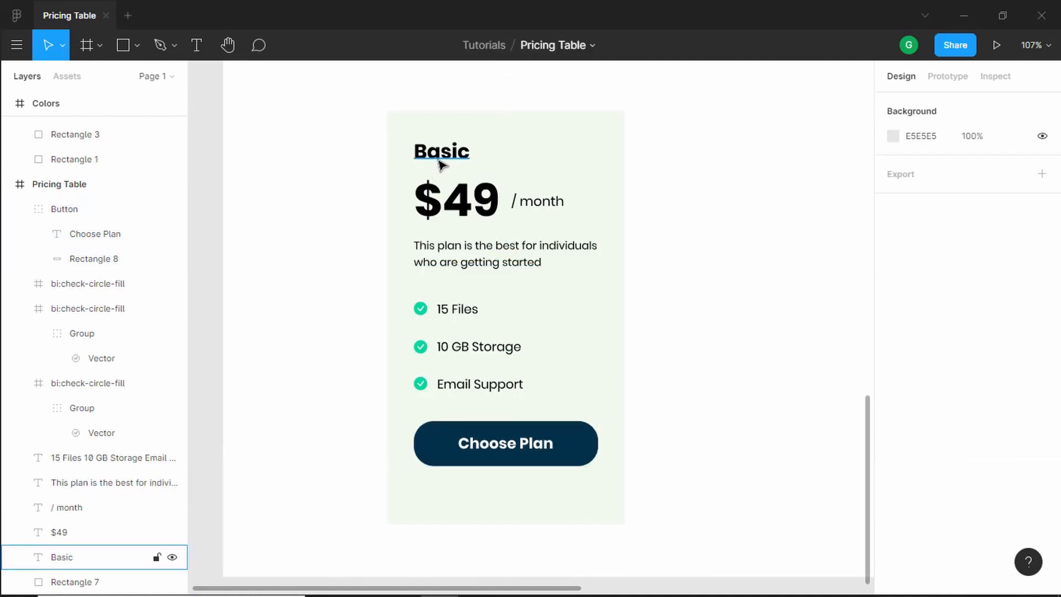
Shorten the card background to 459 px high, leaving 32 px below the button to match the padding above the Basic title.
click(442, 165)
key(alt)
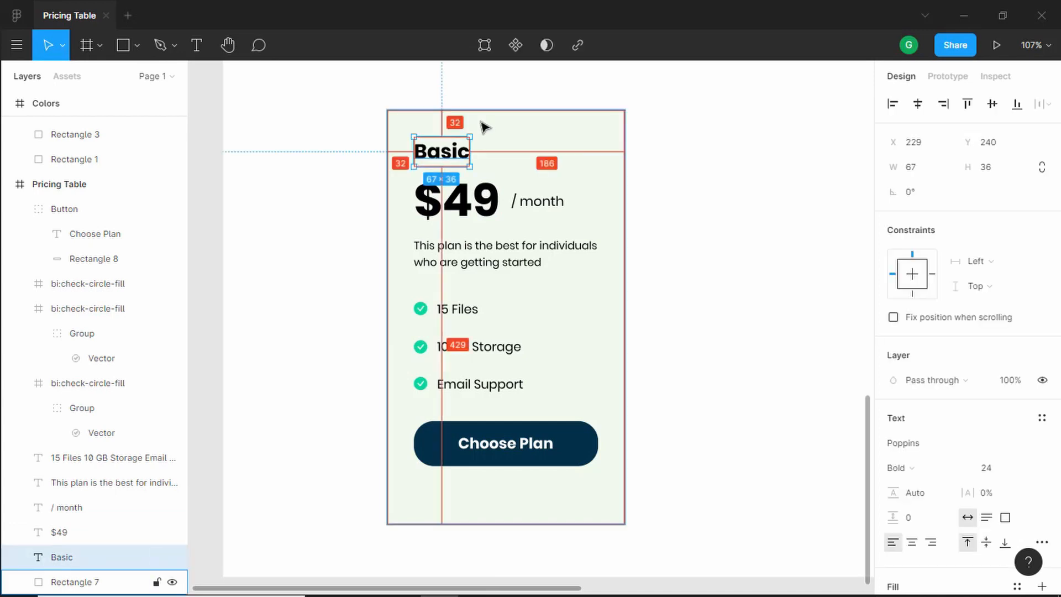
click(545, 454)
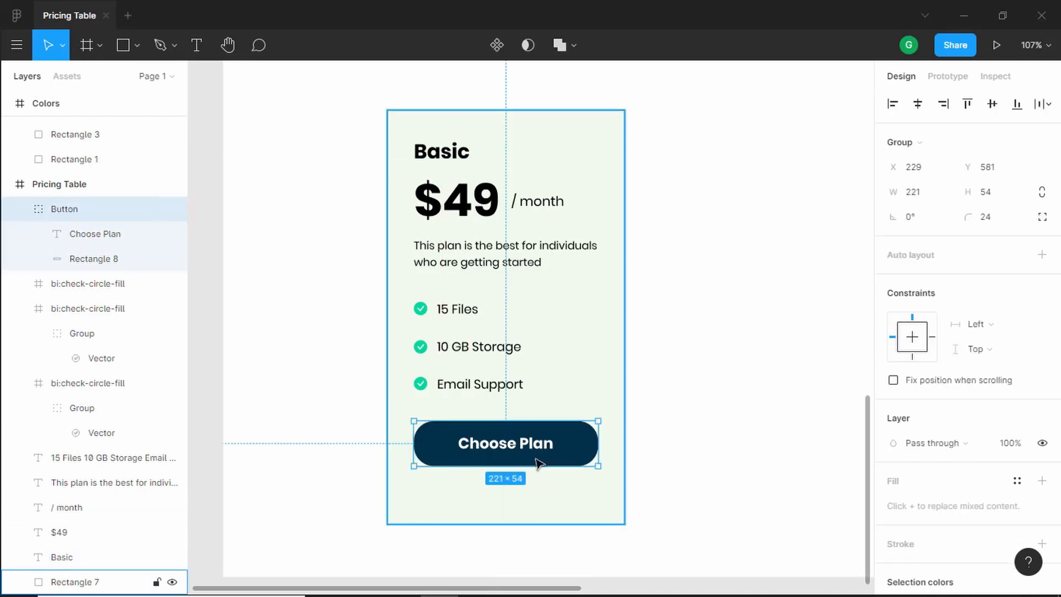
key(alt)
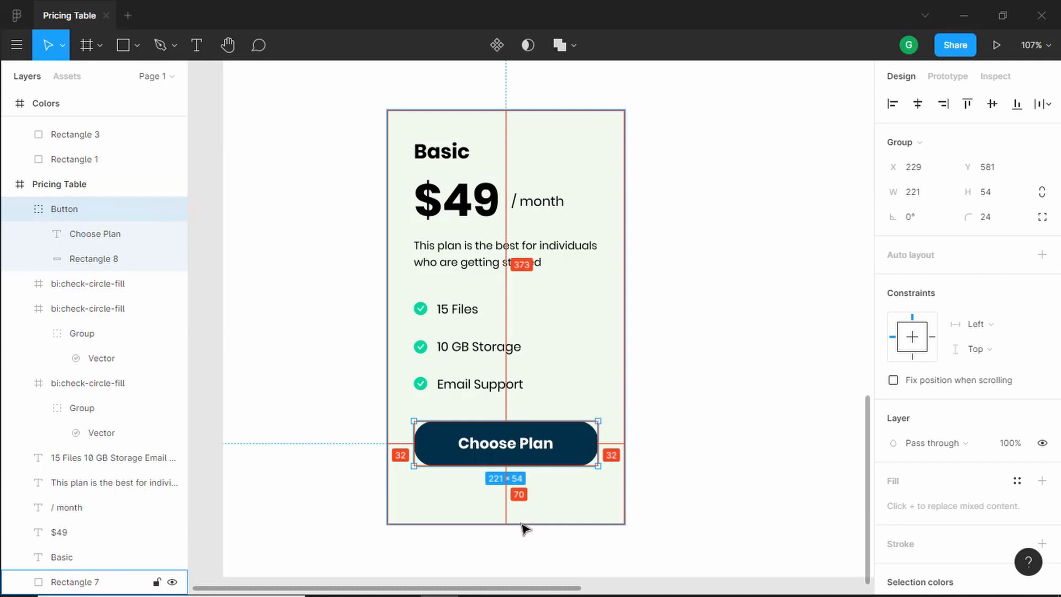
click(519, 525)
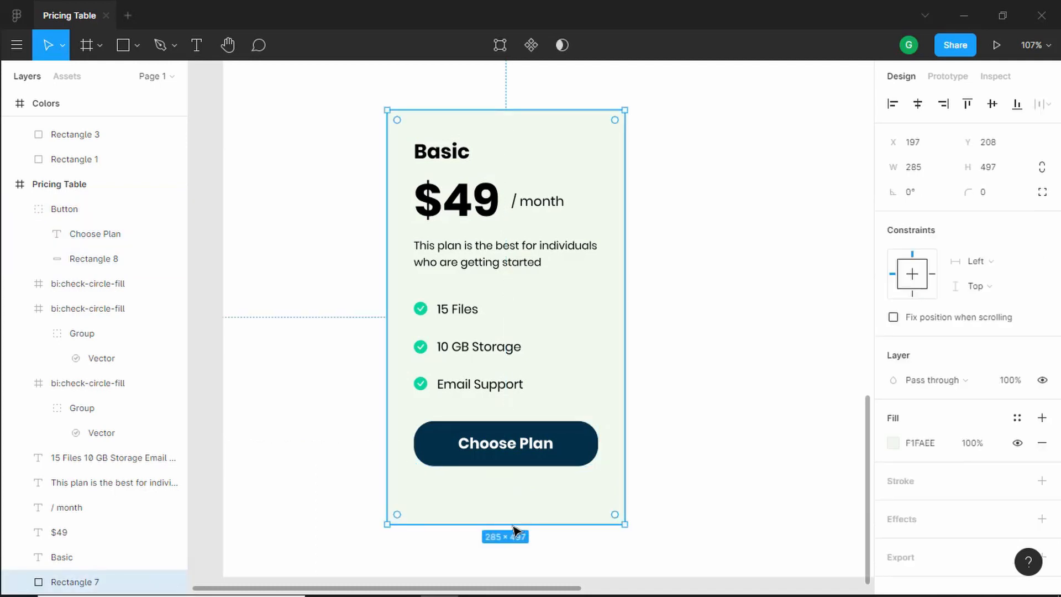
drag(514, 526, 517, 492)
key(alt)
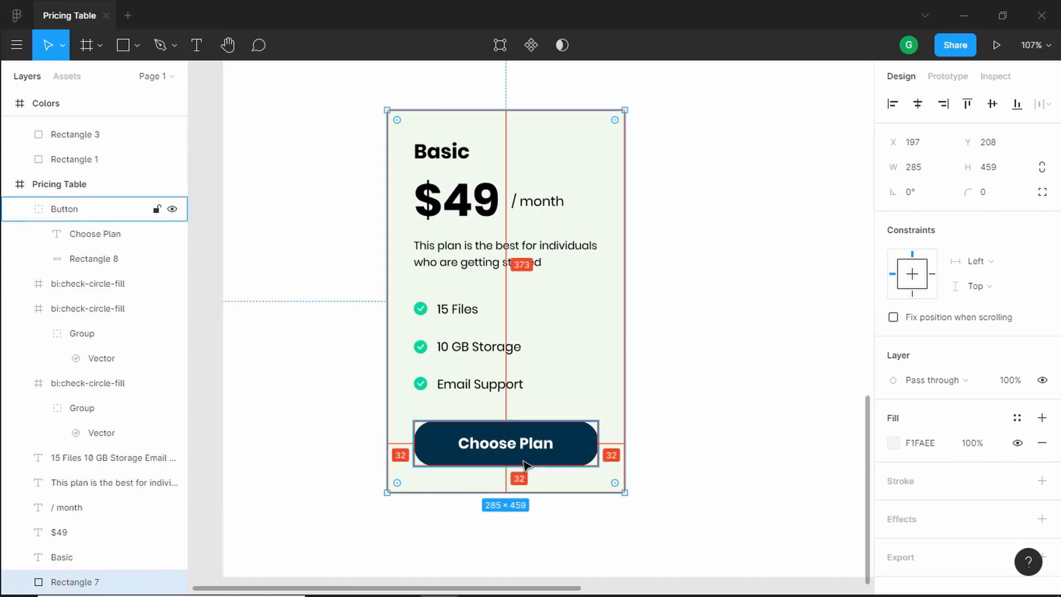
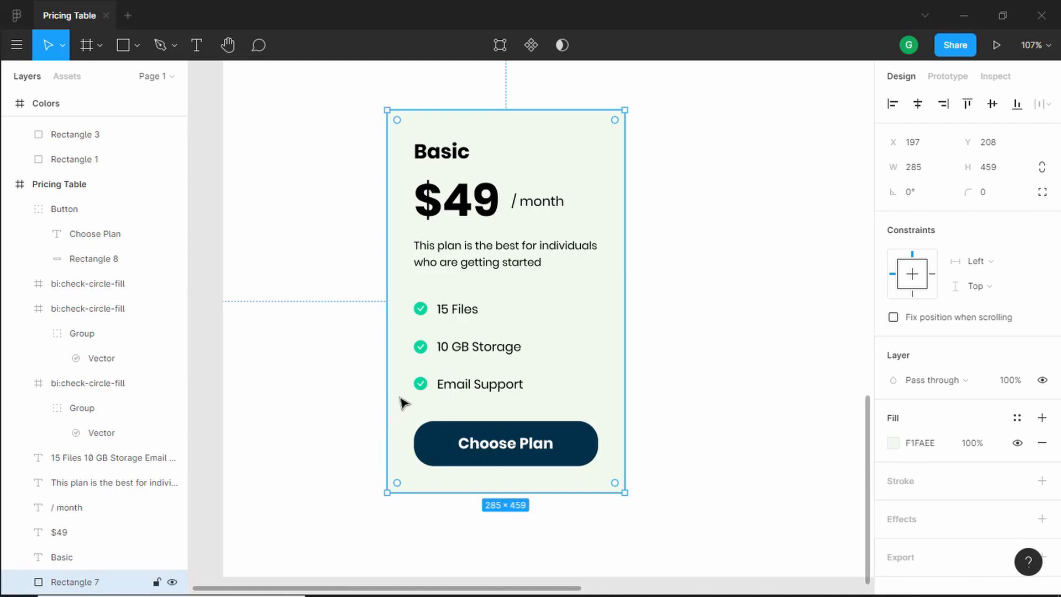
key(ctrl+a)
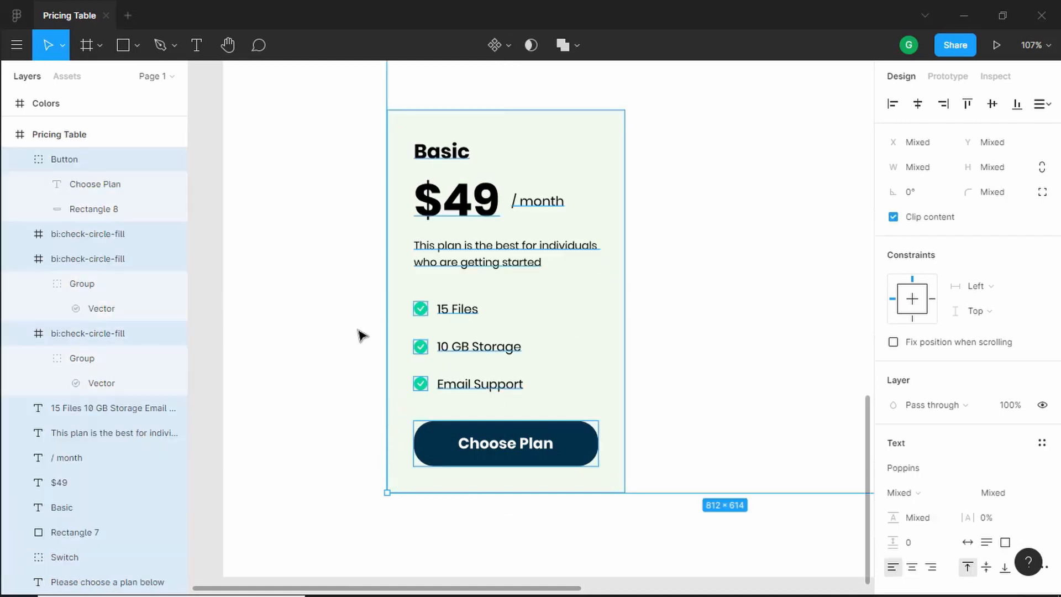
click(366, 297)
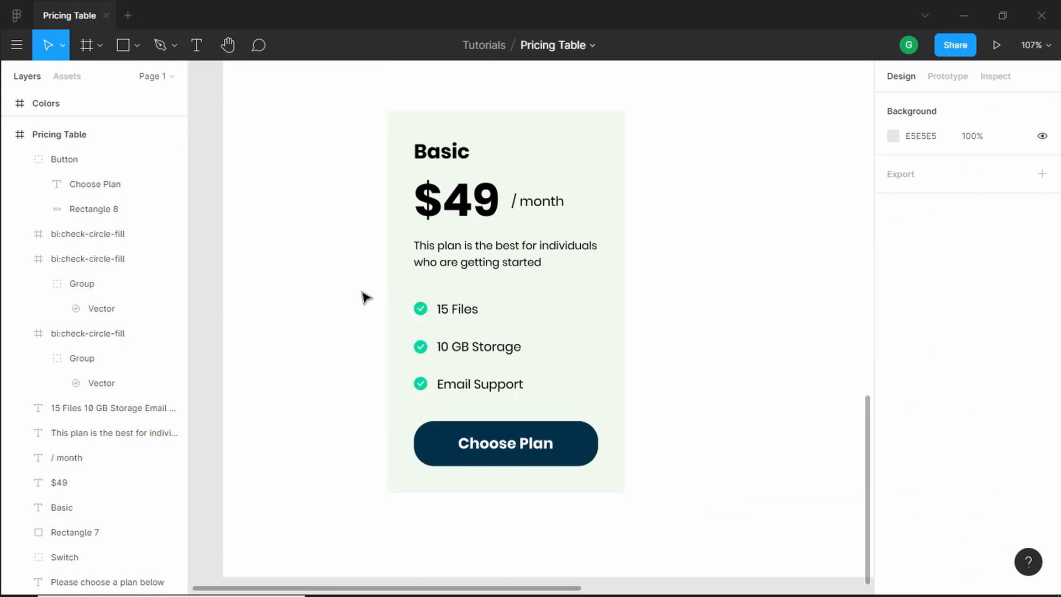
Draw a closed wave shape about 285.5 × 305 px with the Pen tool, curving across the card and following its lower corners.
click(161, 45)
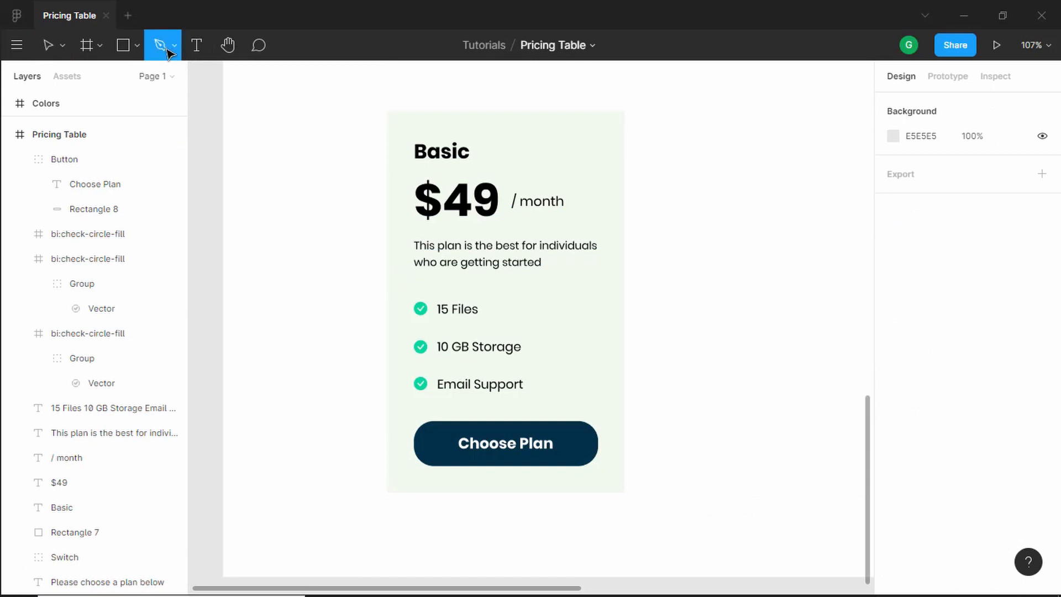
click(388, 400)
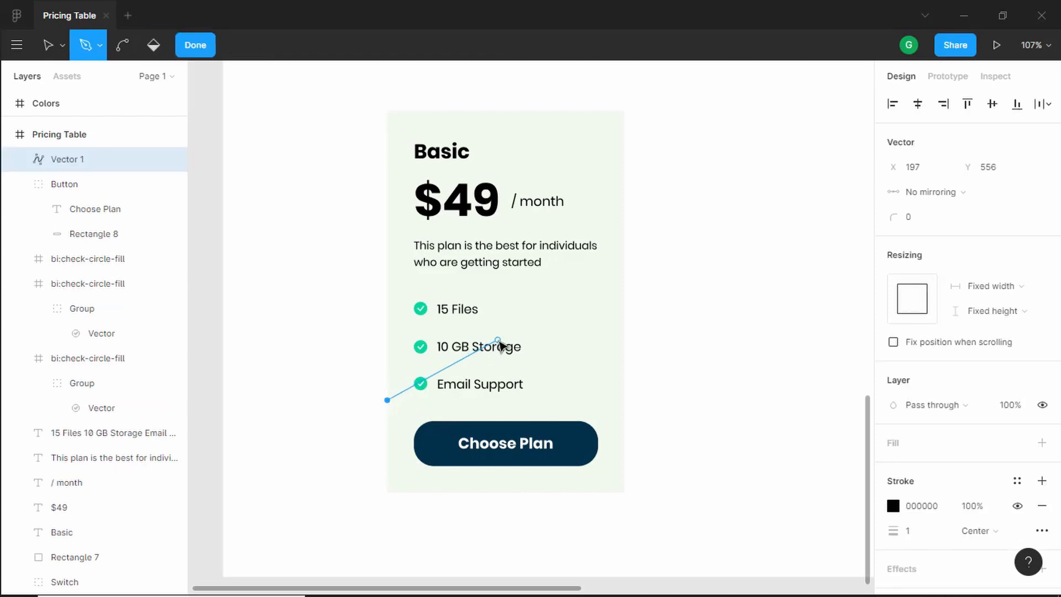
drag(516, 339, 606, 341)
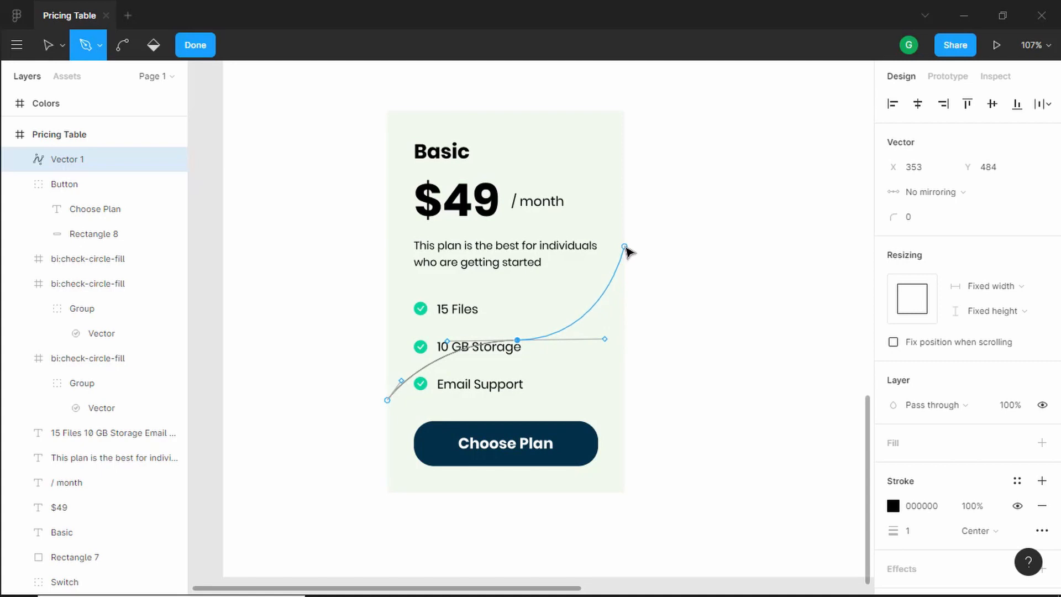
click(624, 239)
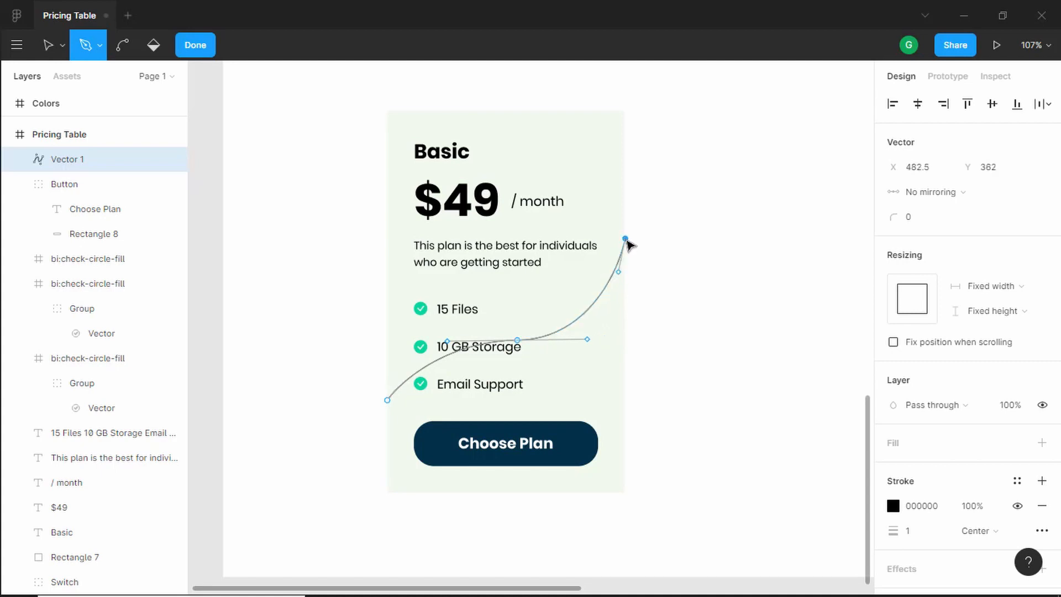
click(625, 492)
click(388, 492)
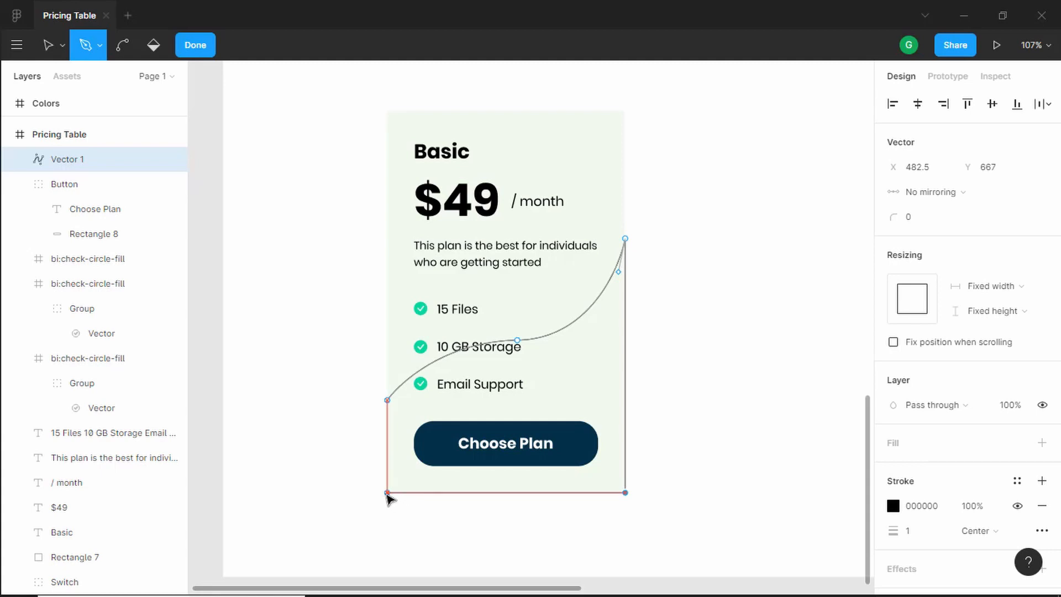
click(388, 493)
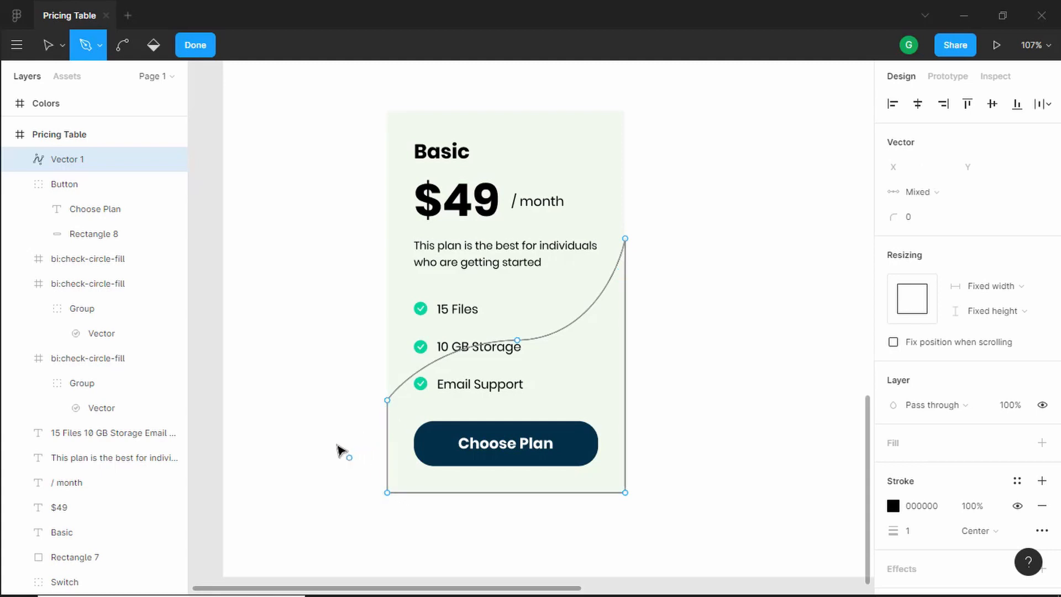
click(198, 48)
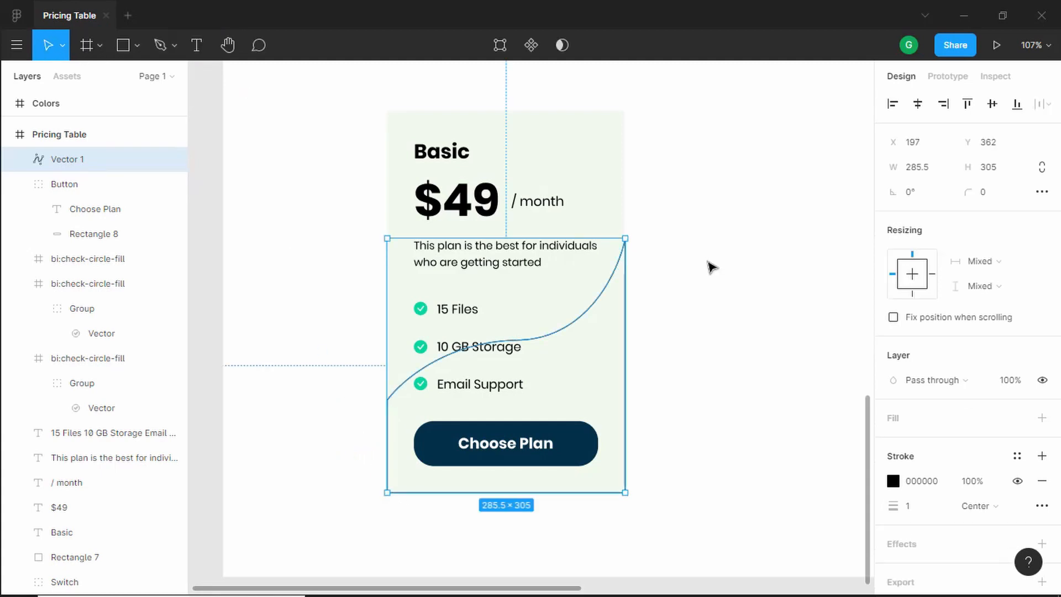
click(710, 269)
Remove the wave shape's stroke and give it a 000000 fill at 5% opacity.
click(582, 320)
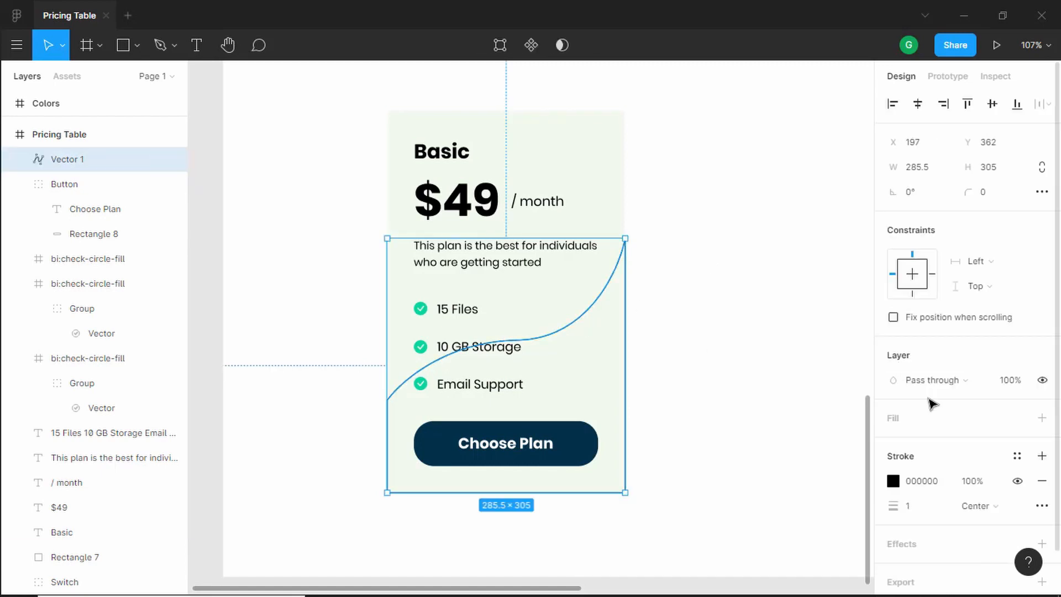
click(1043, 484)
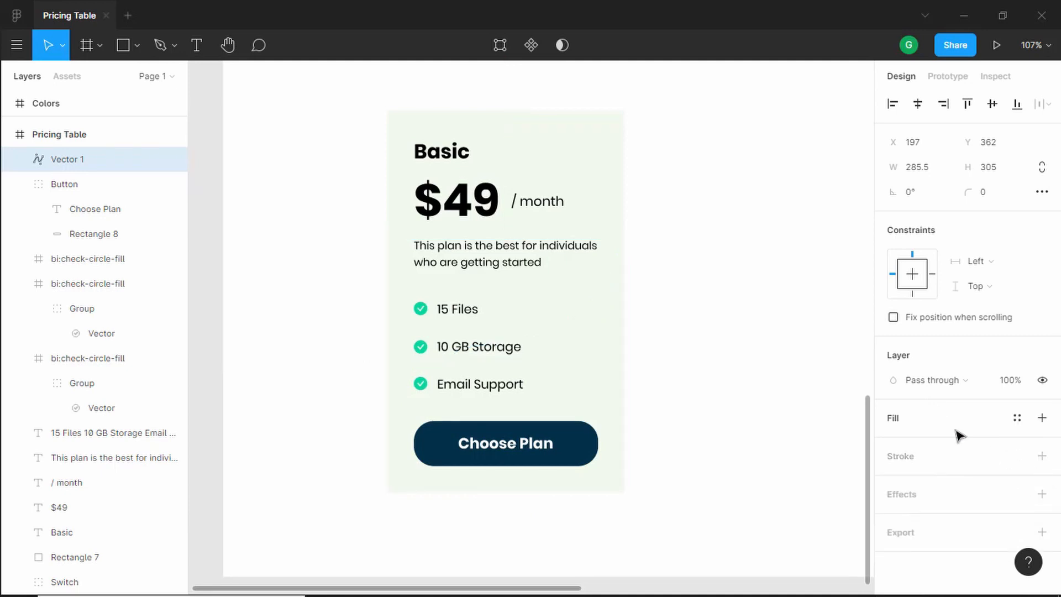
click(902, 423)
click(926, 445)
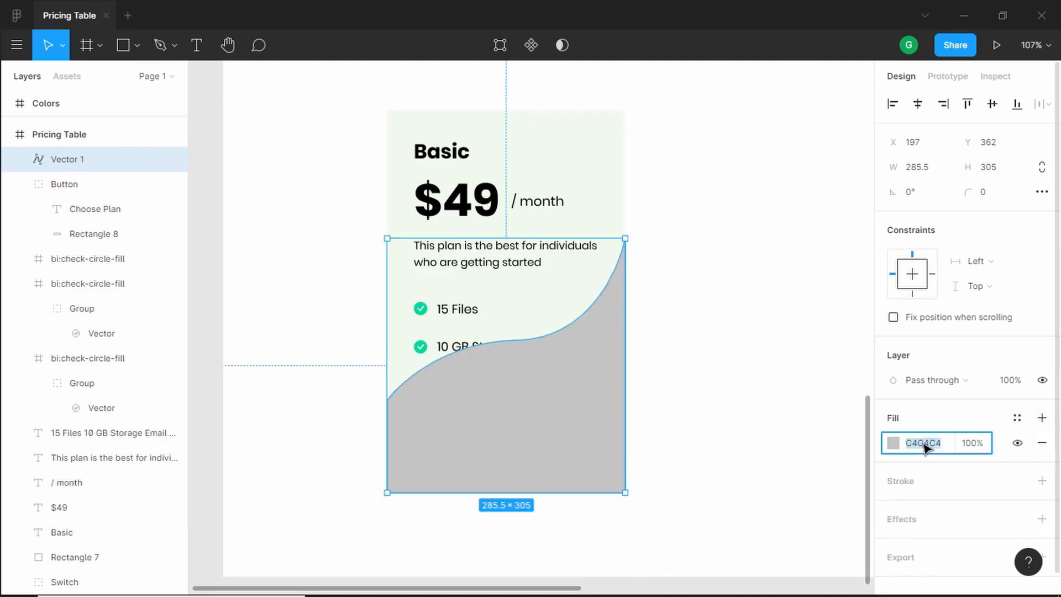
text(000000)
key(Return)
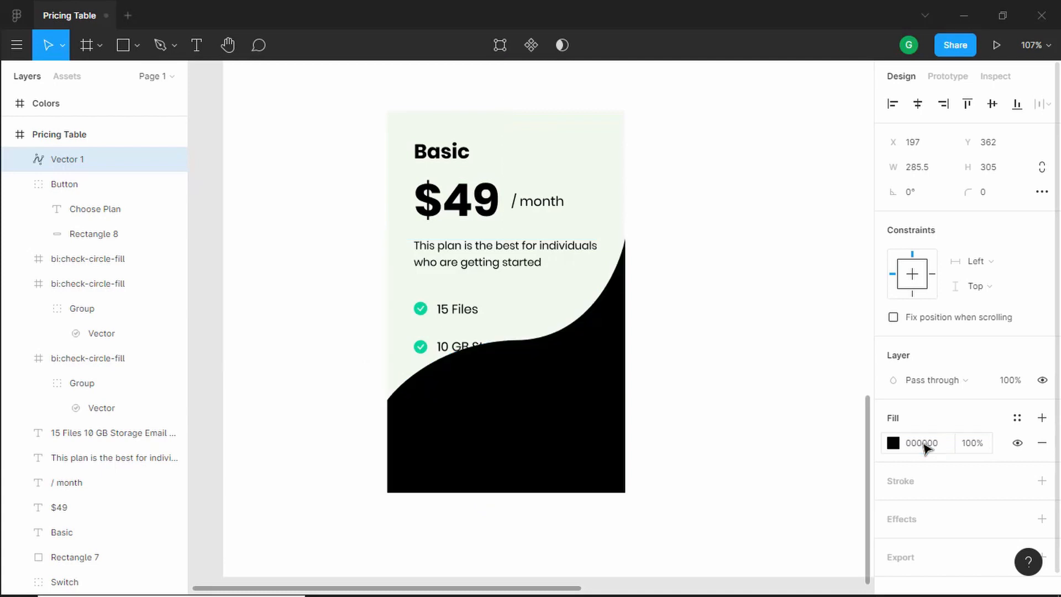
click(975, 443)
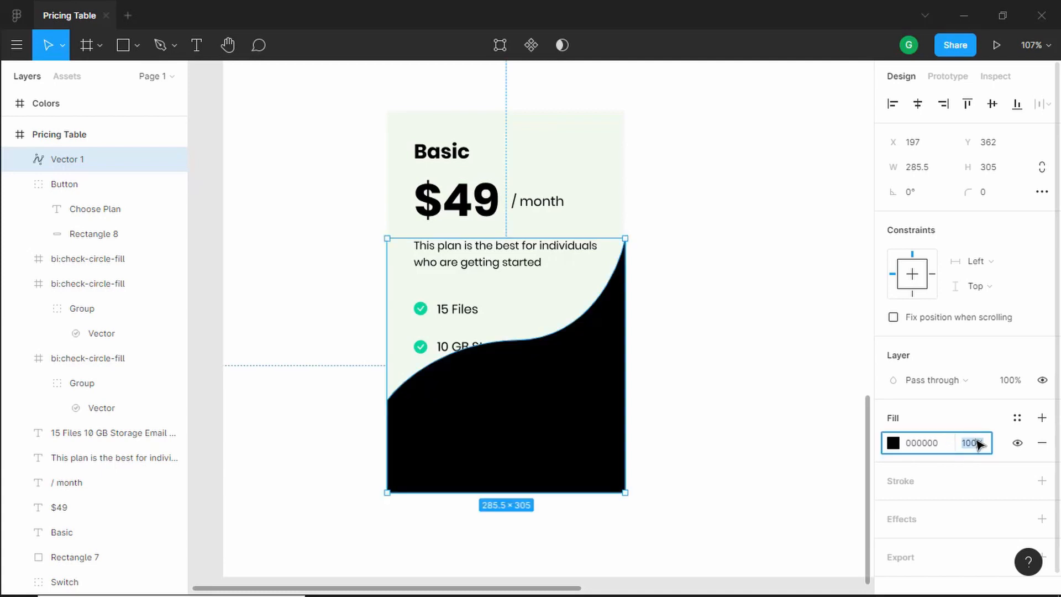
text(5)
key(Return)
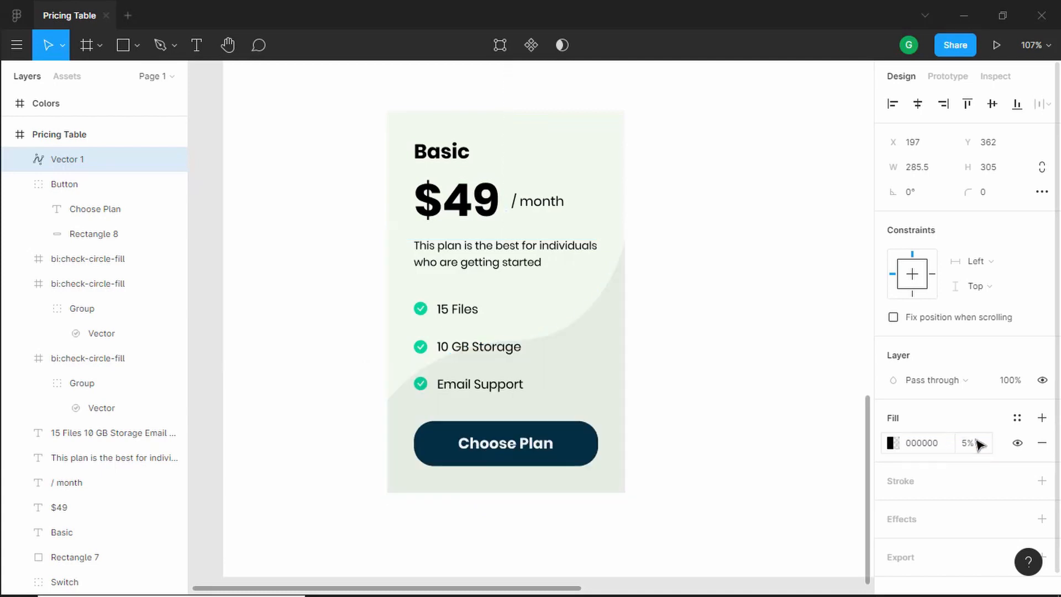
Reorder the layers so the wave shape sits behind the card's content but above the card's background rectangle.
drag(105, 173, 66, 584)
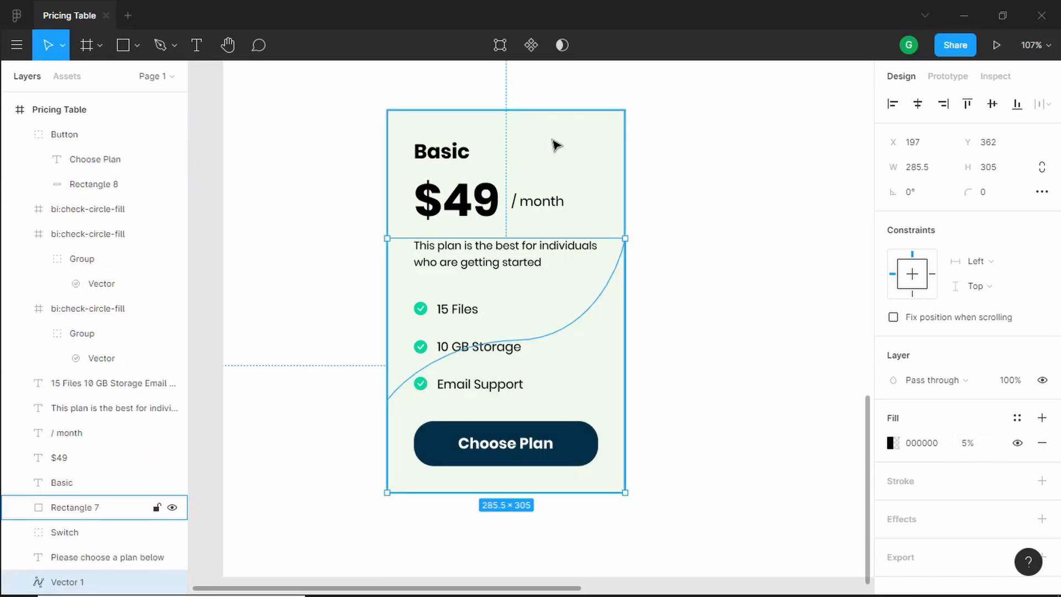
click(555, 144)
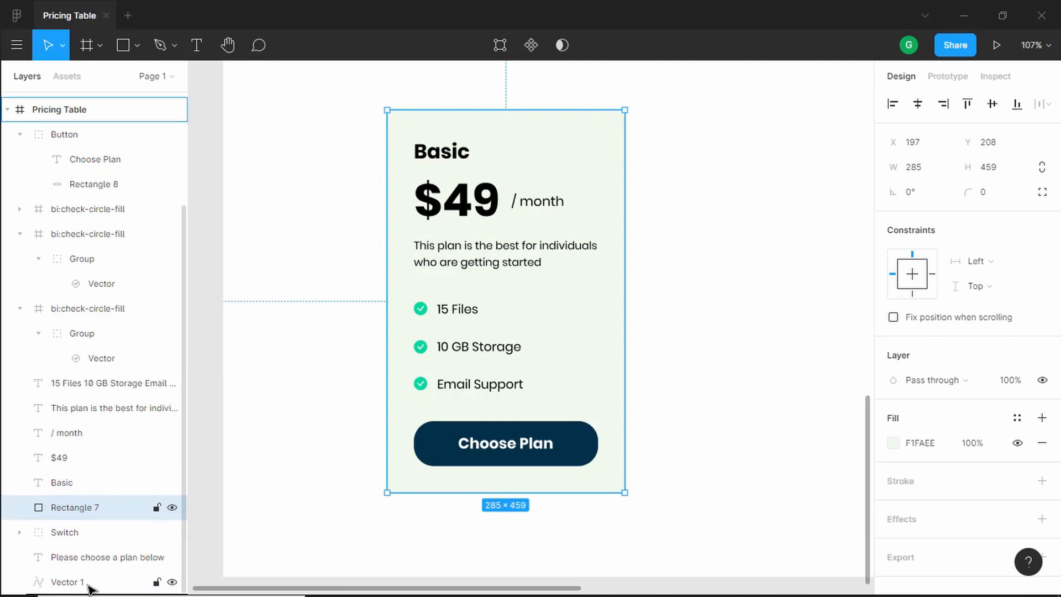
key(bracketleft)
click(700, 307)
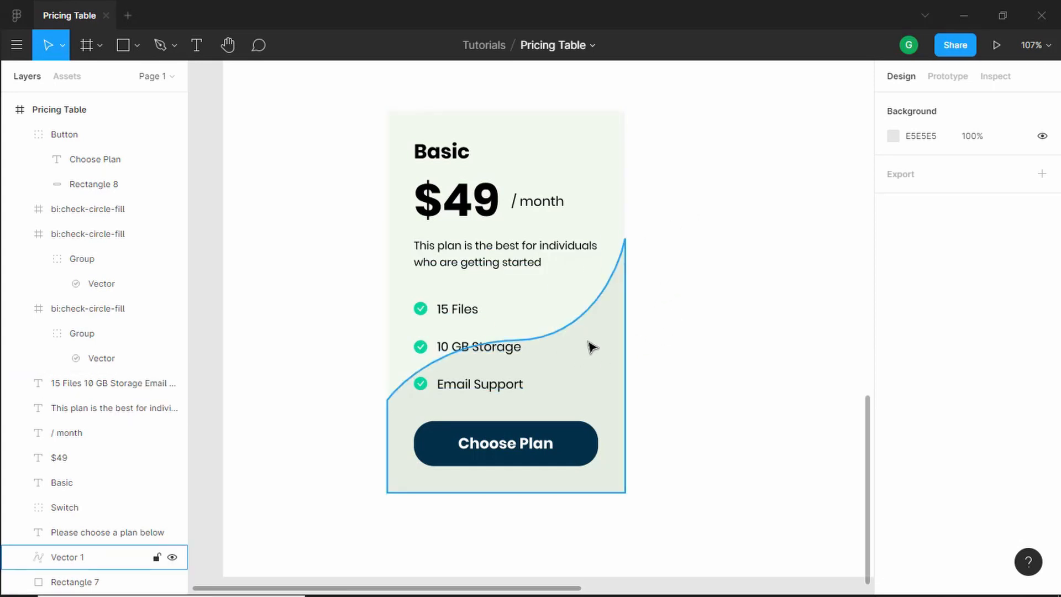
Reshape the wave by lowering its left curve point to Y 583 and tilting the middle point's right handle upward.
double_click(592, 347)
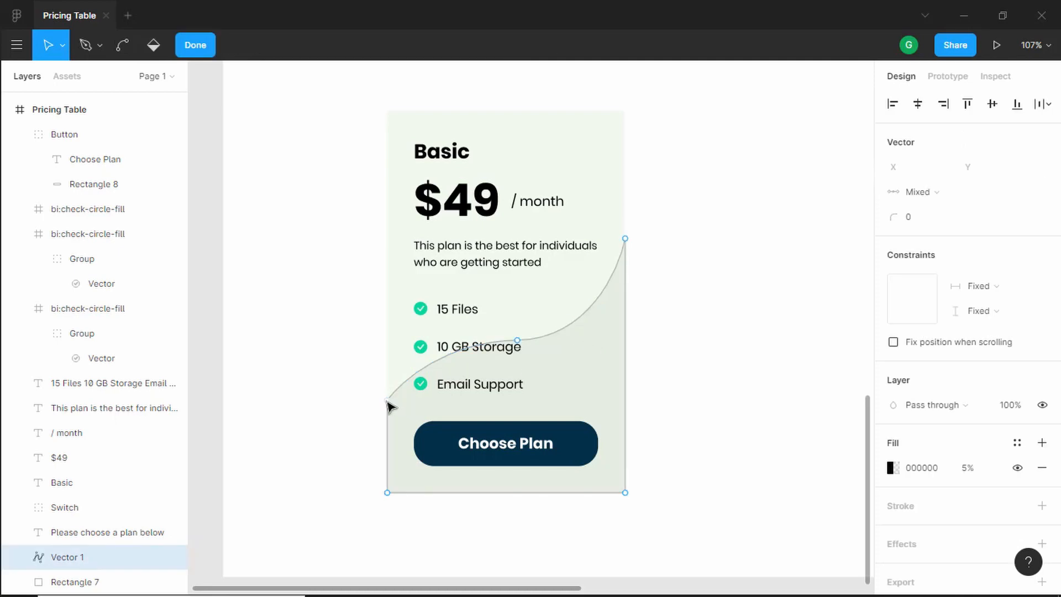
drag(387, 401, 389, 426)
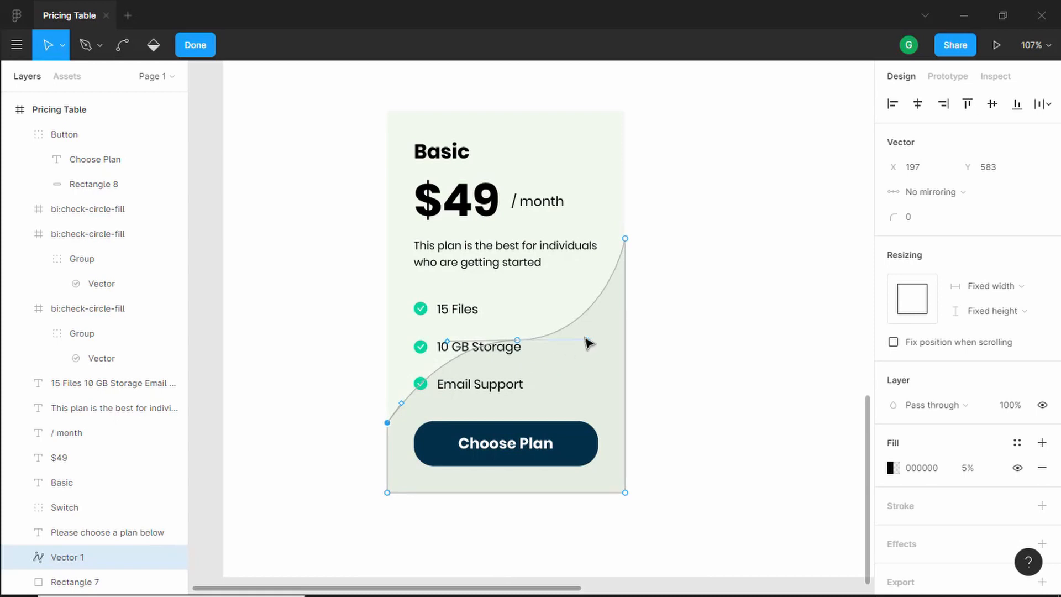
mouse_move(587, 340)
mouse_down()
mouse_move(585, 313)
mouse_move(585, 324)
mouse_up()
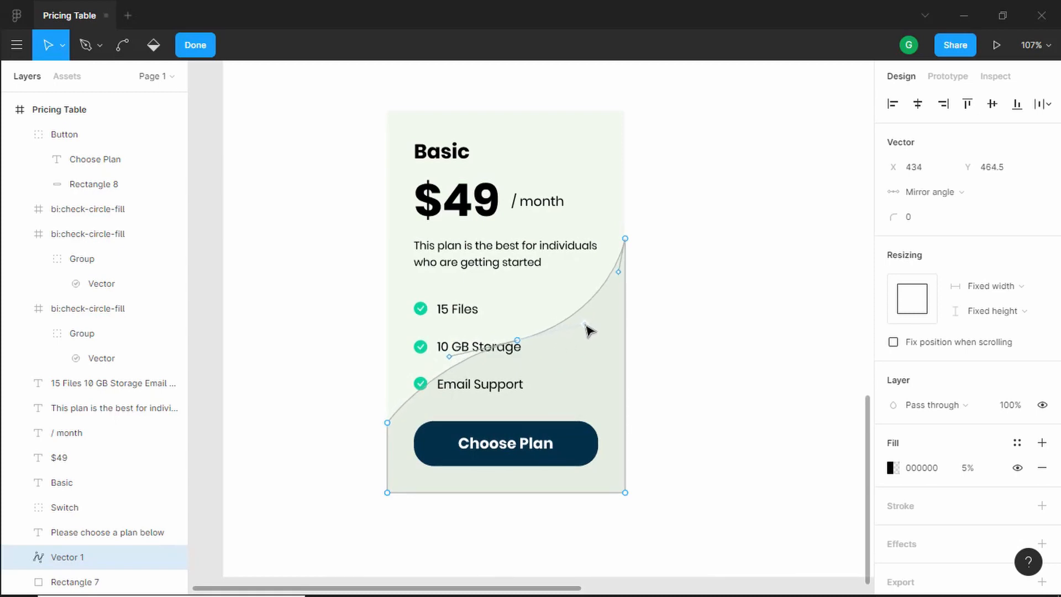
click(195, 45)
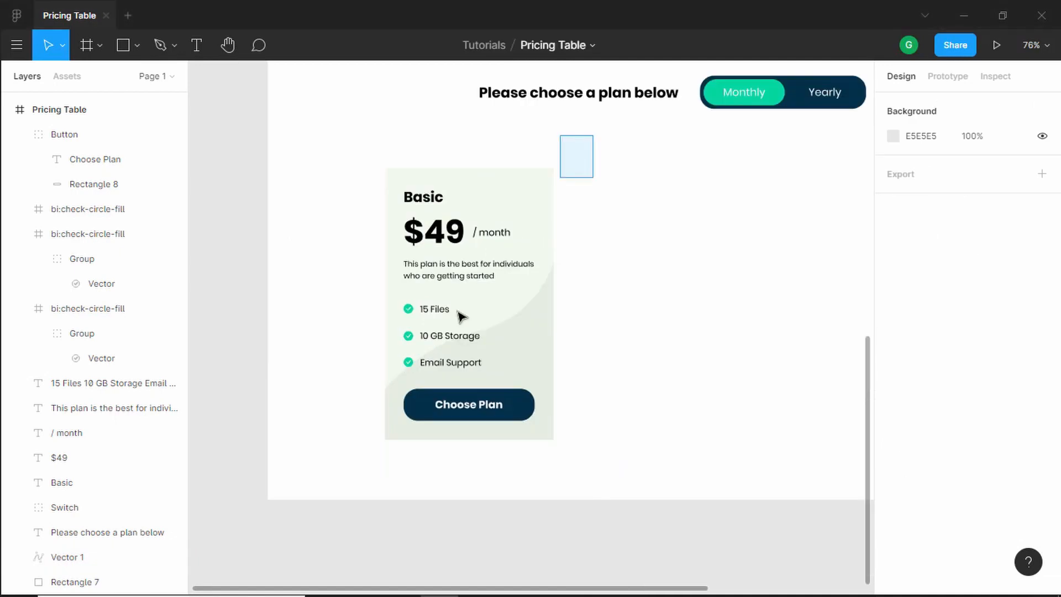
Group all elements of the Basic card, including its background and wave, and name the group Basic Plan.
drag(461, 316, 337, 492)
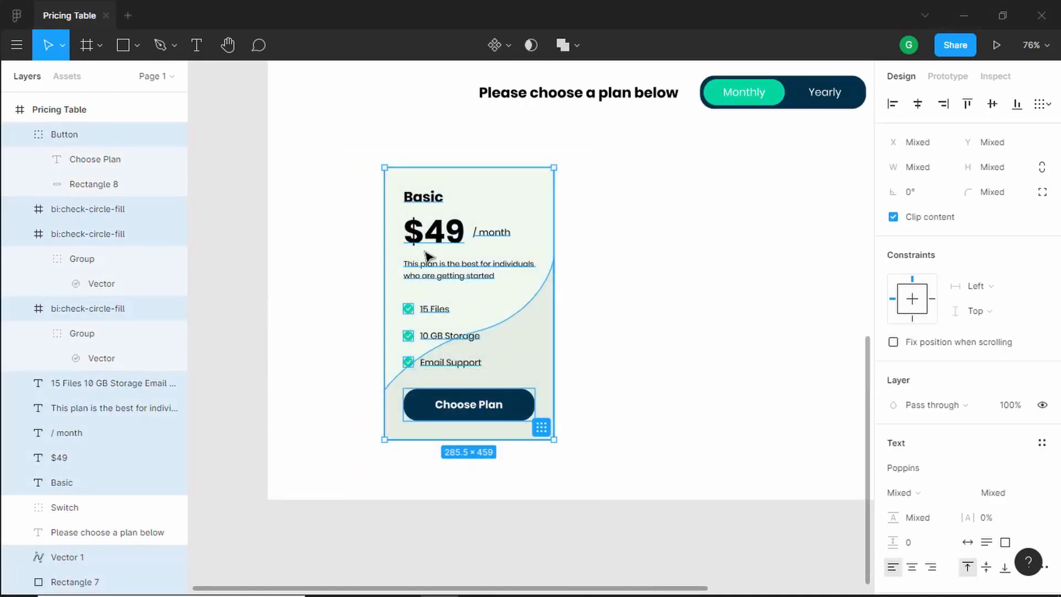
key(ctrl+g)
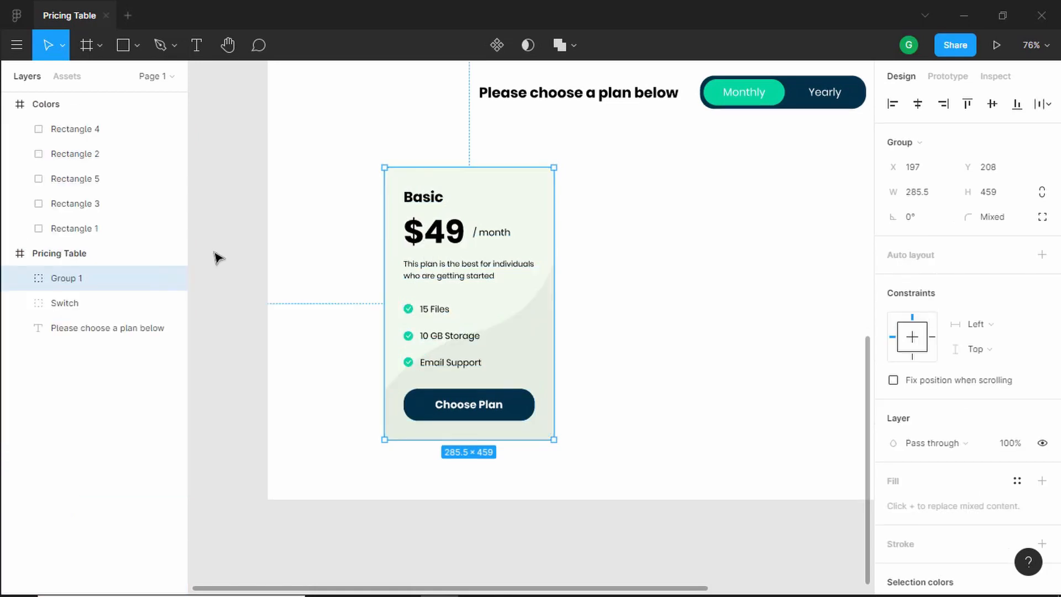
double_click(83, 281)
text(Basic Plan)
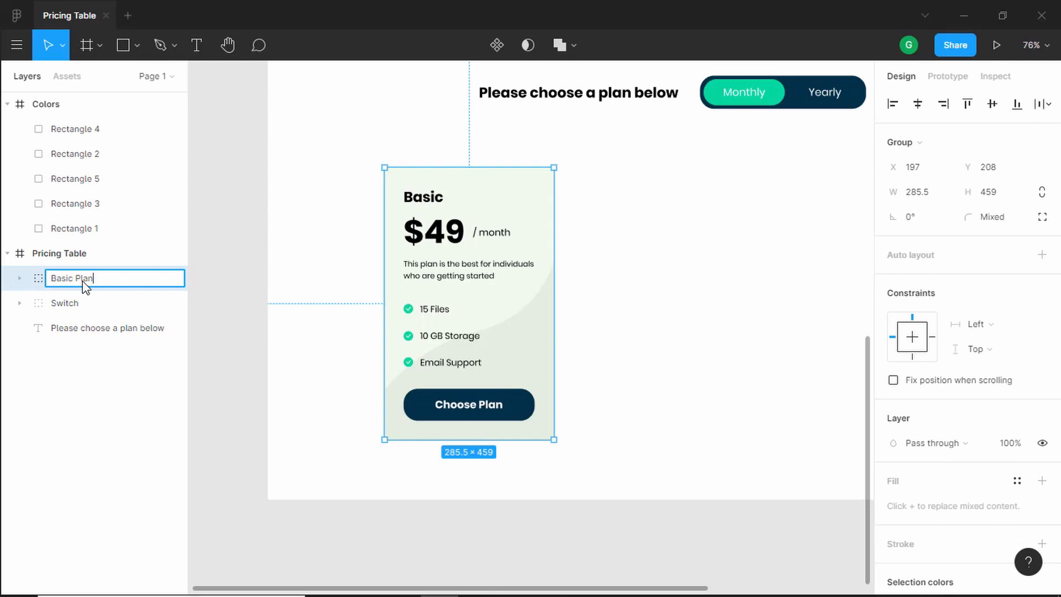
key(Return)
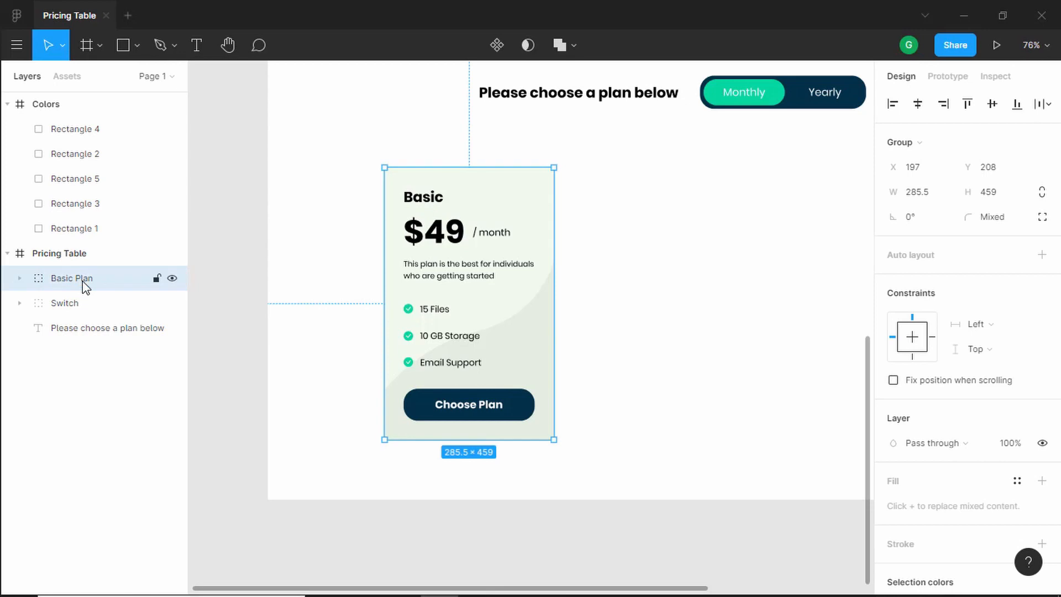
Duplicate the Basic Plan group horizontally to X 825, Y 208 and rename the copy Business Plan.
scroll(473, 300, down, 1)
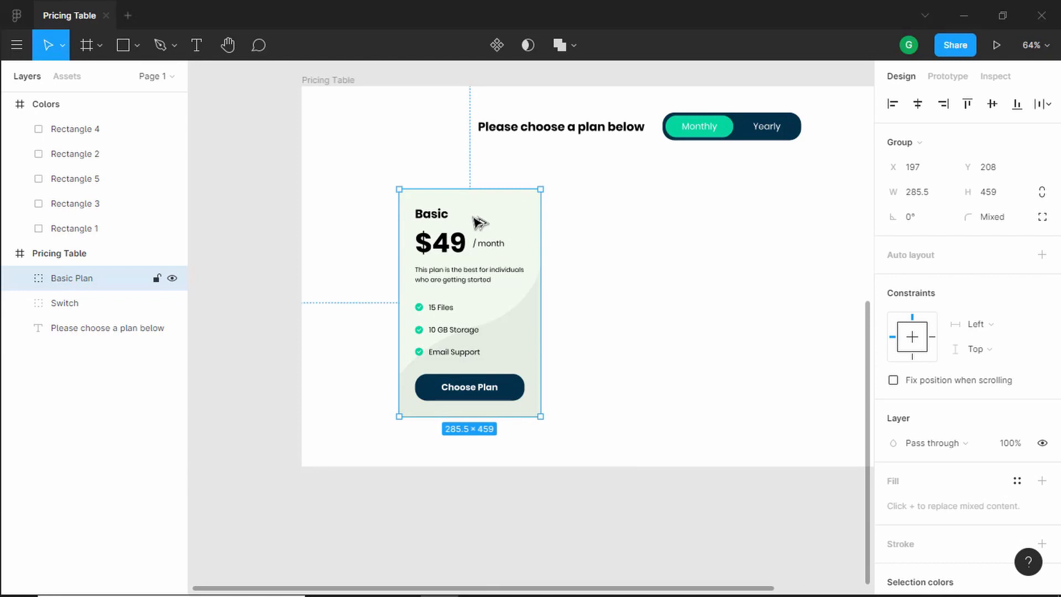
drag(480, 223, 787, 222)
double_click(90, 285)
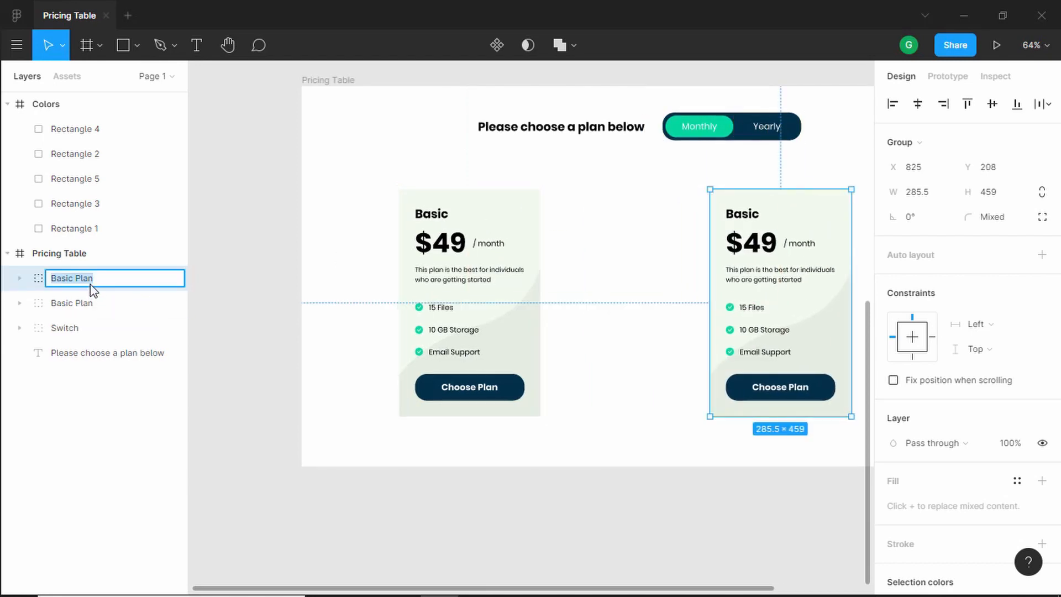
text(Business)
key(Return)
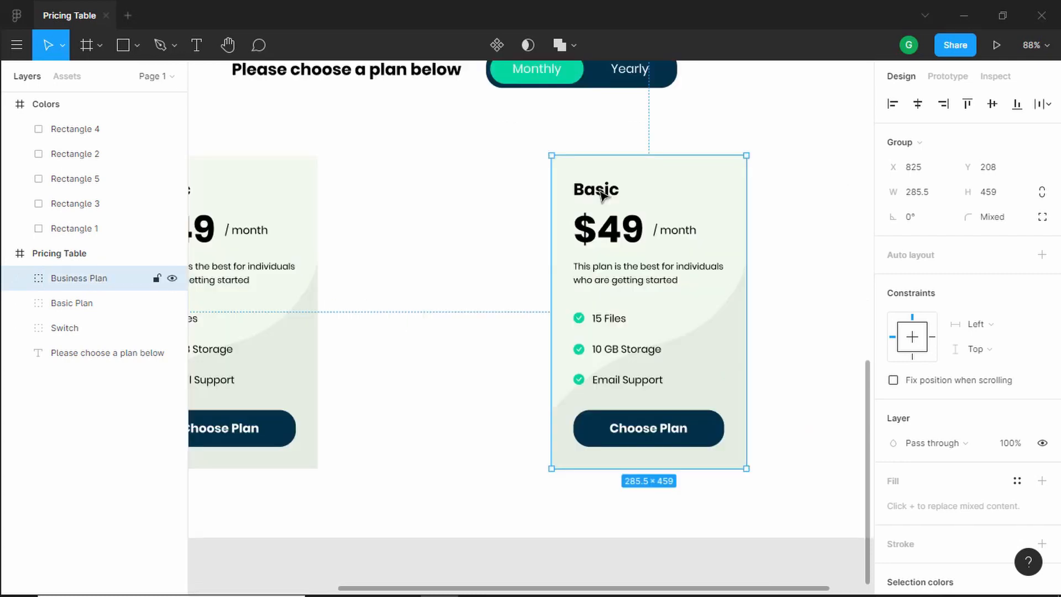
Change the Business Plan card's title to Business and its price to $149.
double_click(600, 190)
double_click(601, 193)
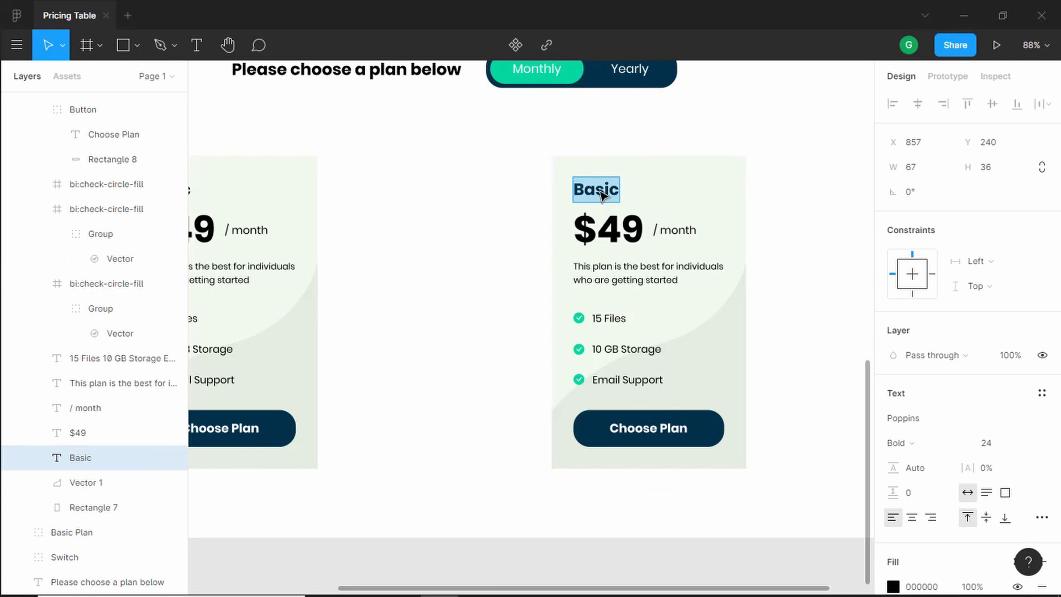
text(Bus)
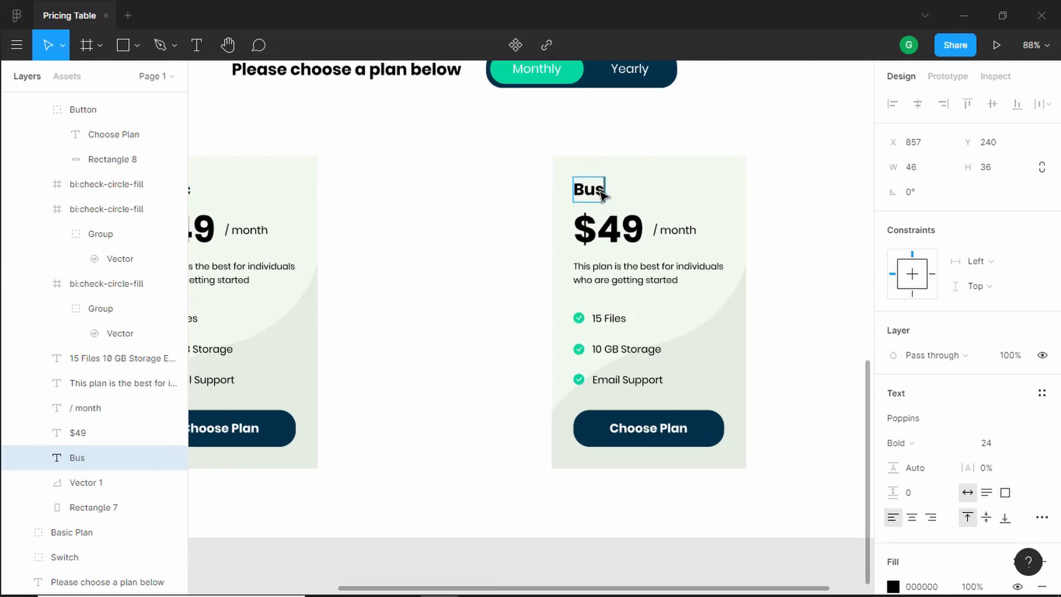
text(iness)
double_click(620, 229)
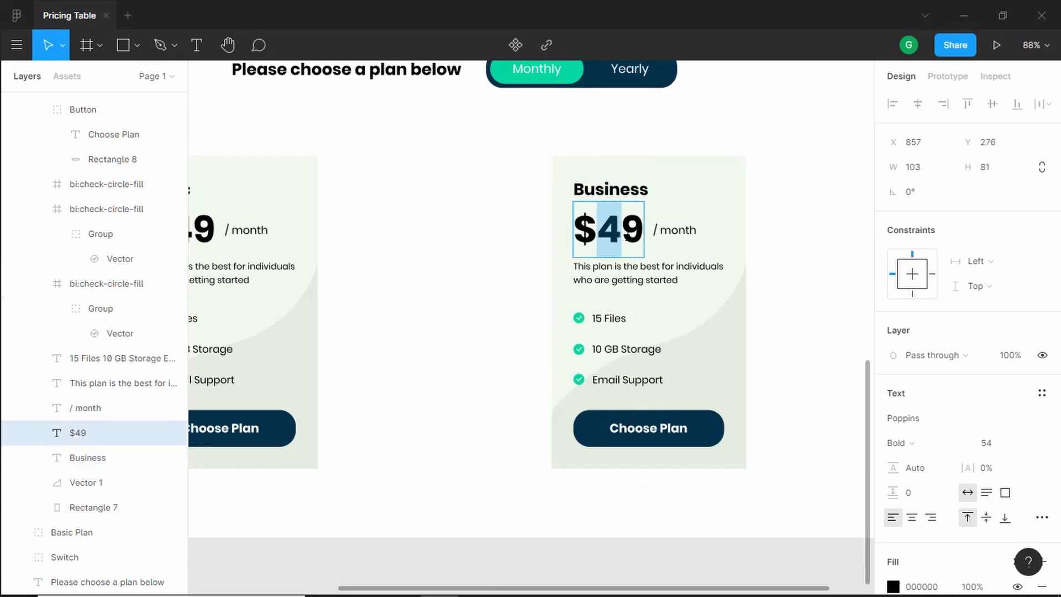
text(149)
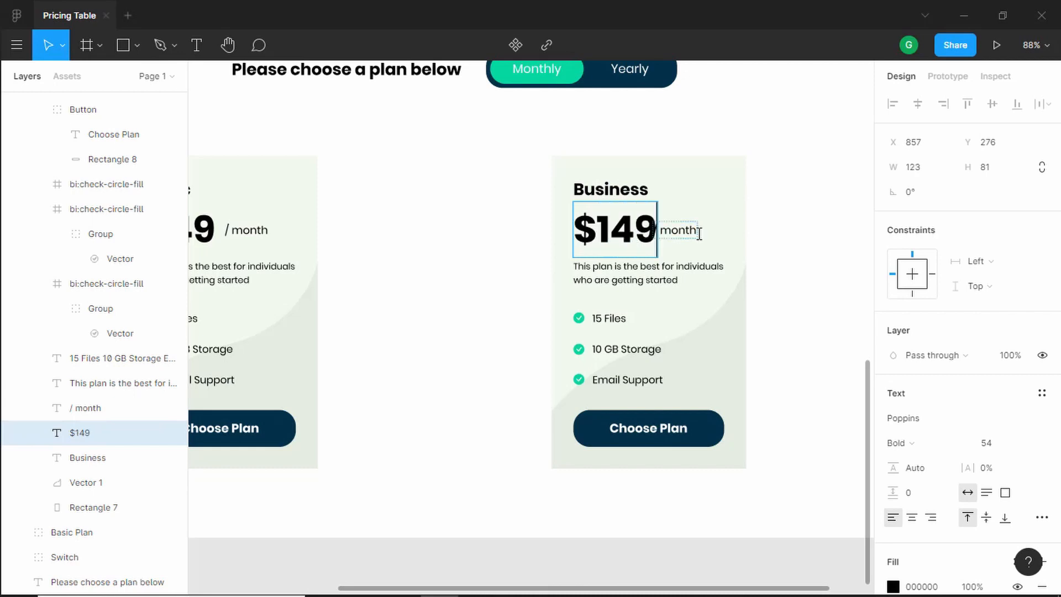
key(Escape)
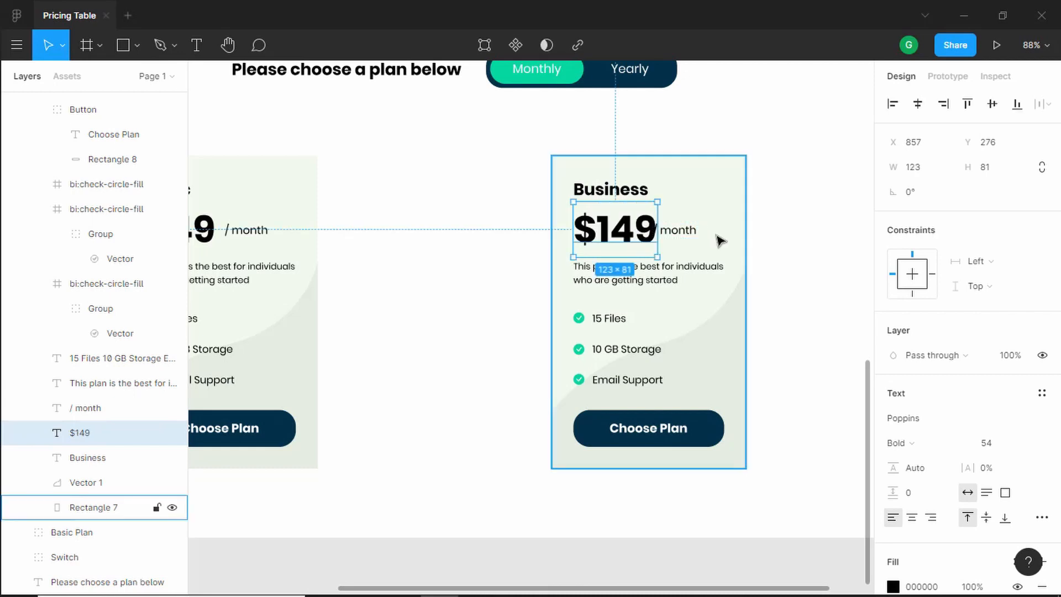
Nudge the Business card's "/ month" text to the right so it clears the $149 price.
click(690, 237)
key(shift+Right)
key(shift+Right)
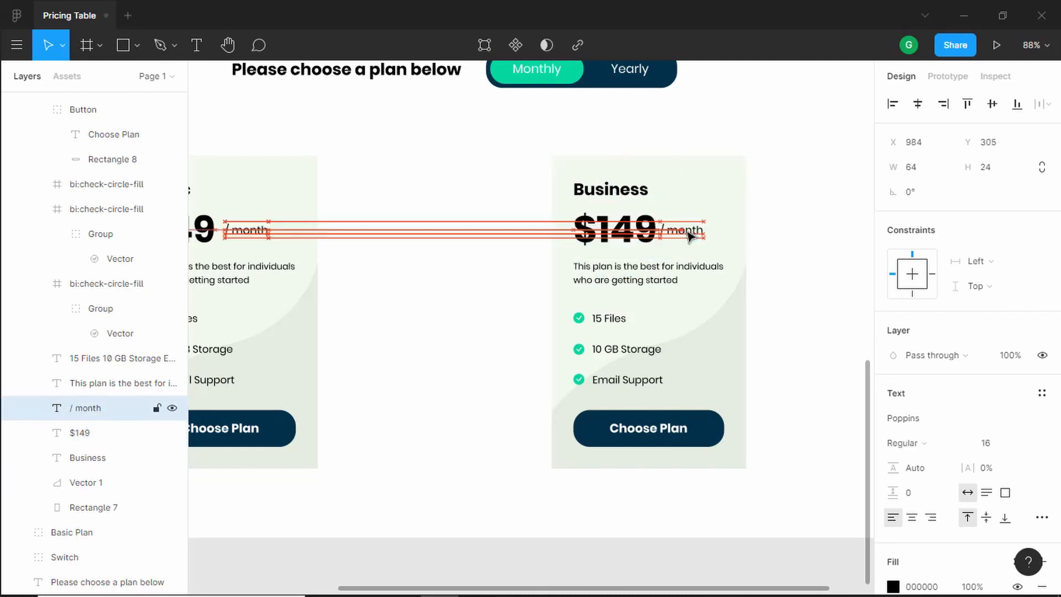
key(Escape)
Replace the Business card's description with "This plan is the best for large businesses".
double_click(651, 276)
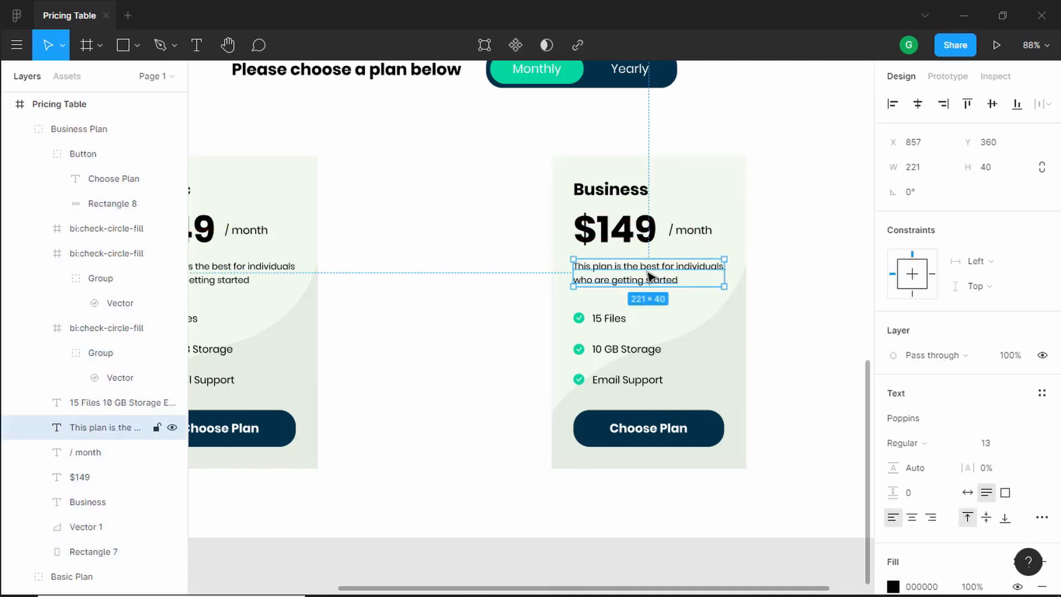
key(Return)
text(This)
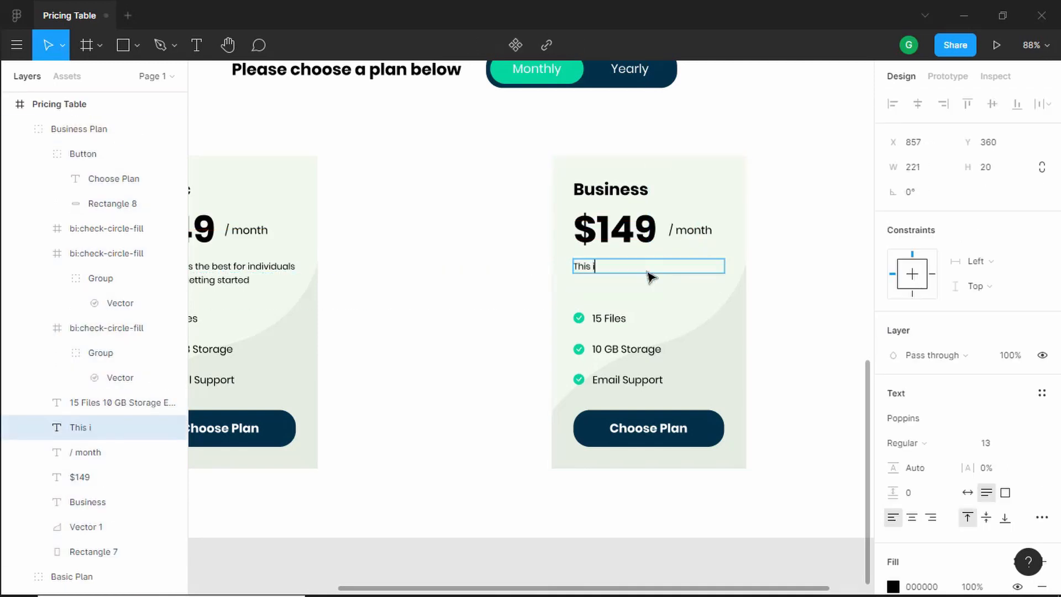
text( plan)
key(BackSpace)
text(an is the best )
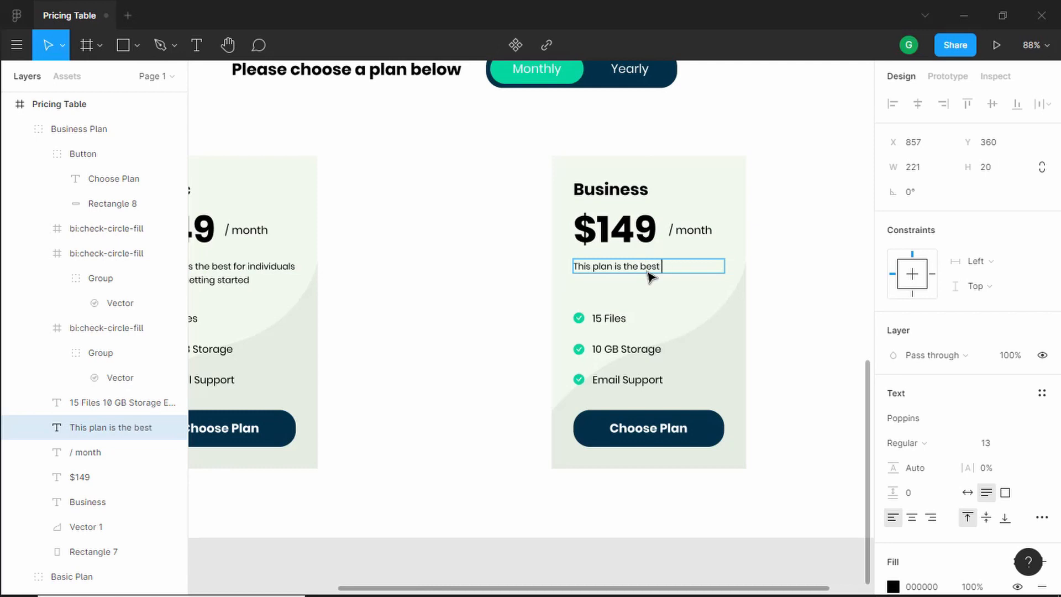
text(for large businesses)
Change the Business card's feature list to Unlimited Files, Unlimited Storage and Phone Support.
click(618, 320)
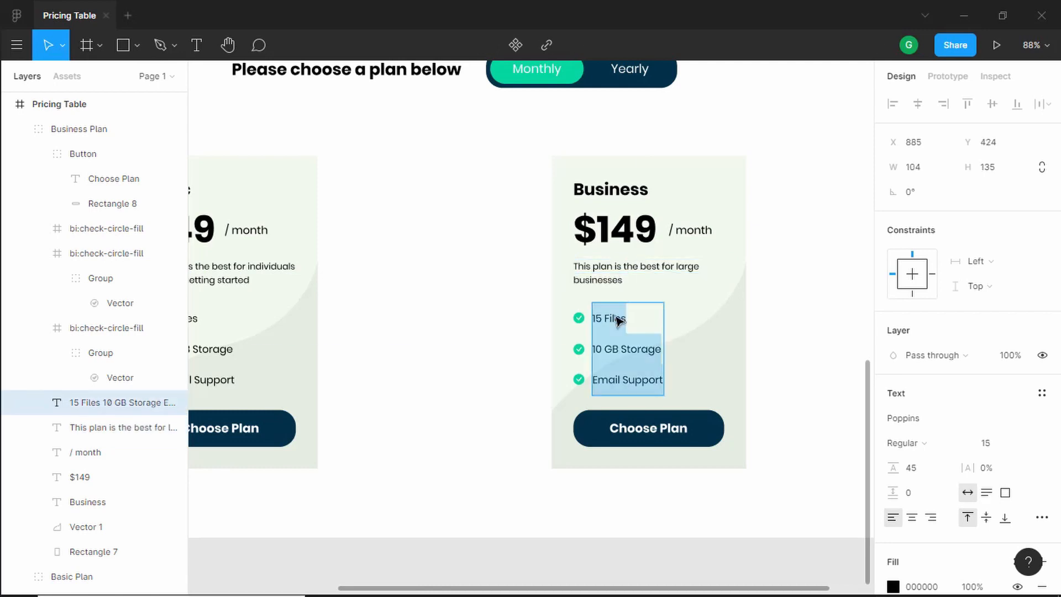
double_click(615, 316)
drag(601, 320, 593, 322)
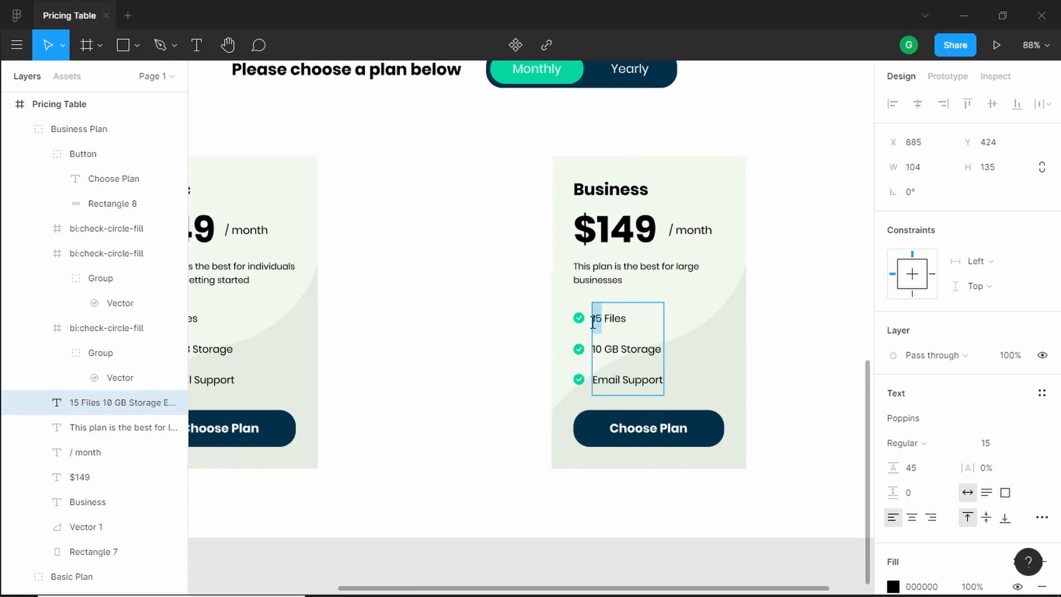
text(Un)
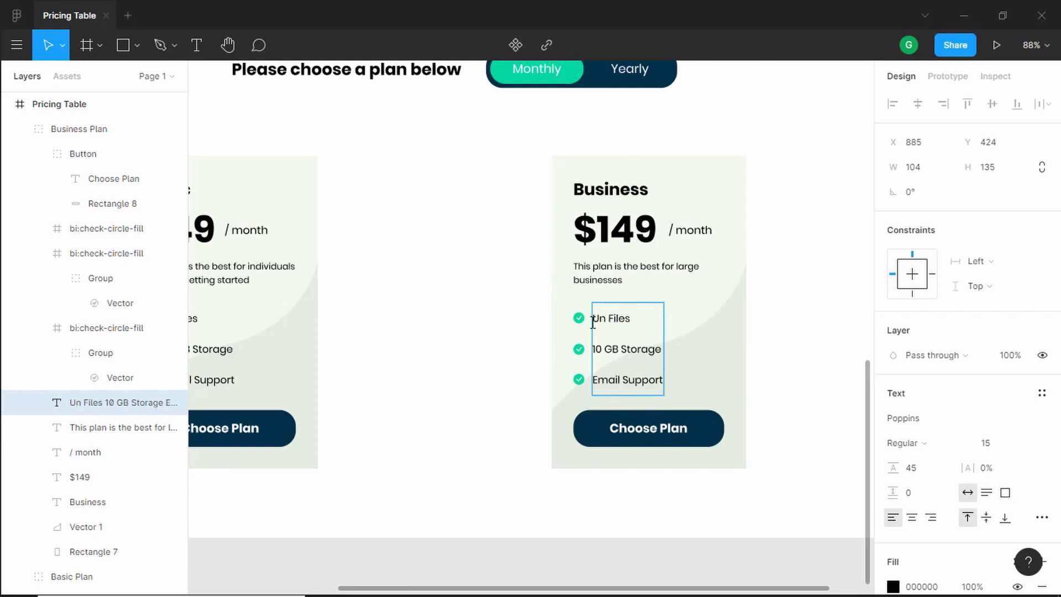
text(limited)
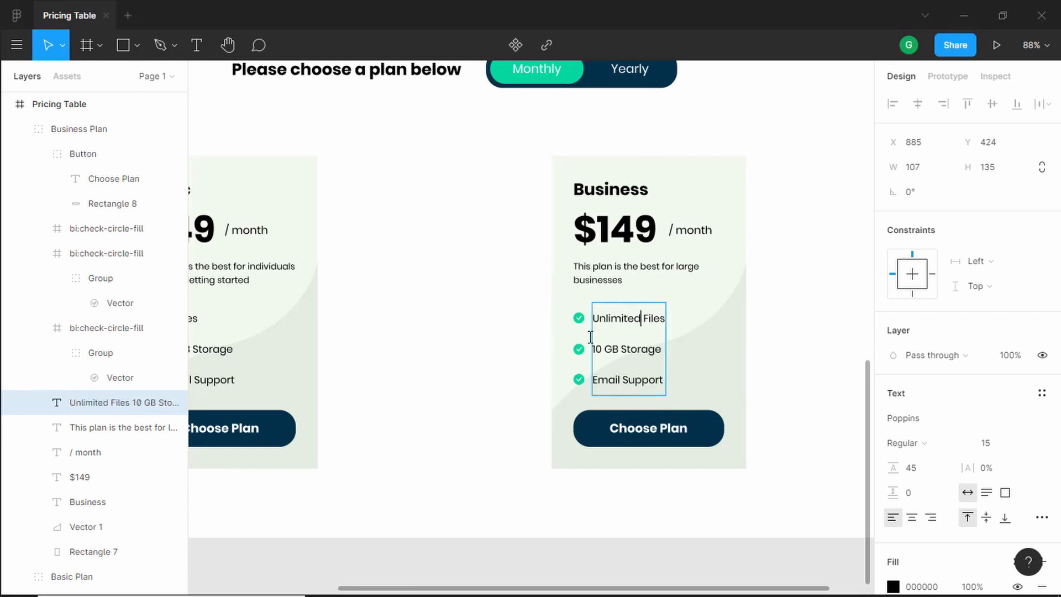
drag(591, 337, 622, 353)
text(Unlimited)
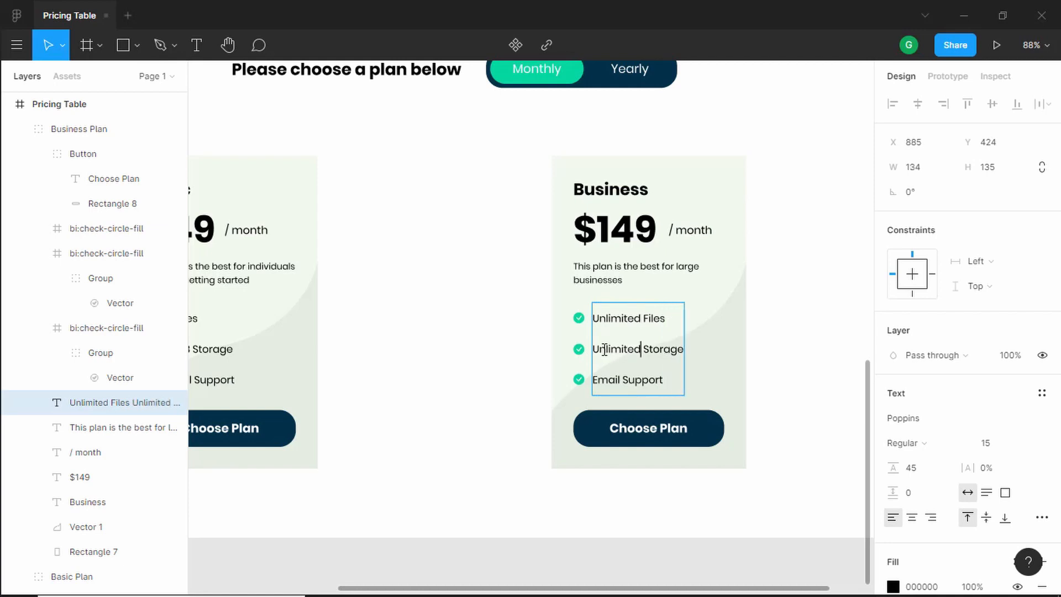
double_click(610, 384)
text(Phone)
click(789, 377)
Duplicate the Business Plan card into the gap between the two cards, slightly raised at X 511, Y 185.
scroll(788, 376, down, 2)
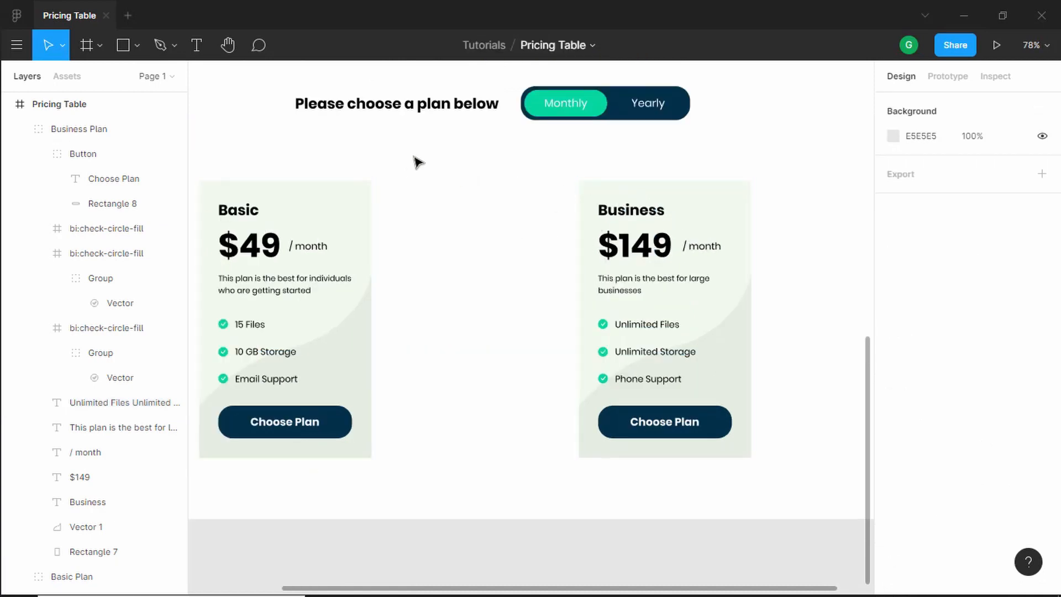
click(673, 207)
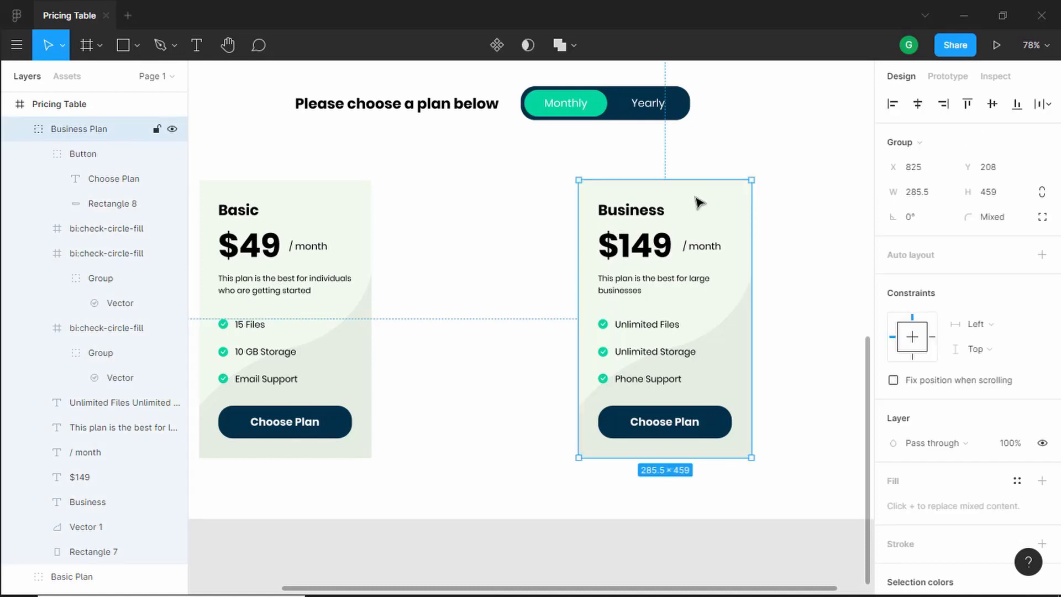
drag(695, 202, 521, 192)
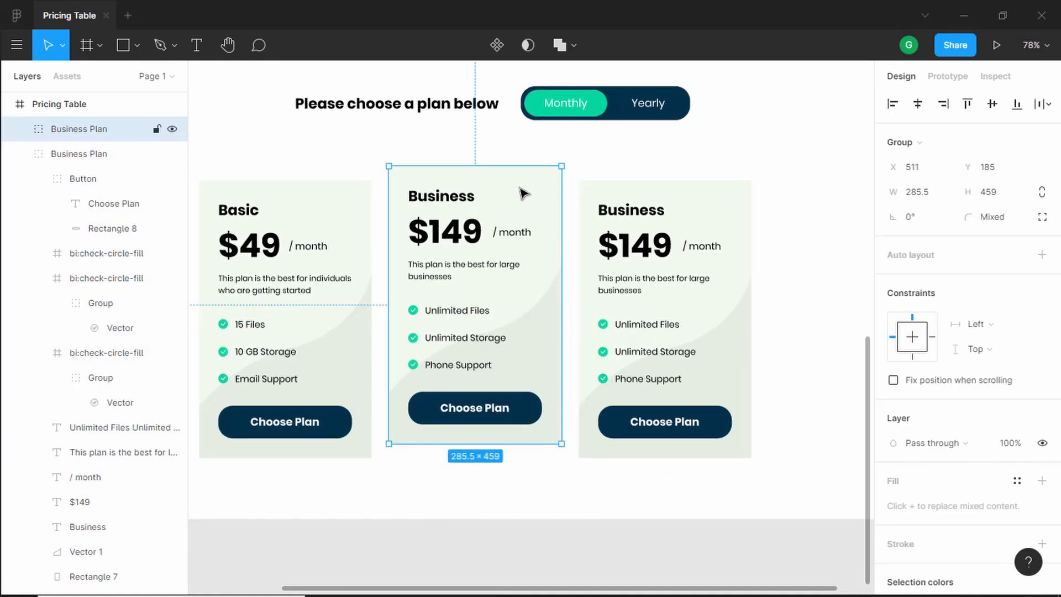
Give the middle card's background rectangle the dark blue 023047 fill and a corner radius of 24.
double_click(533, 206)
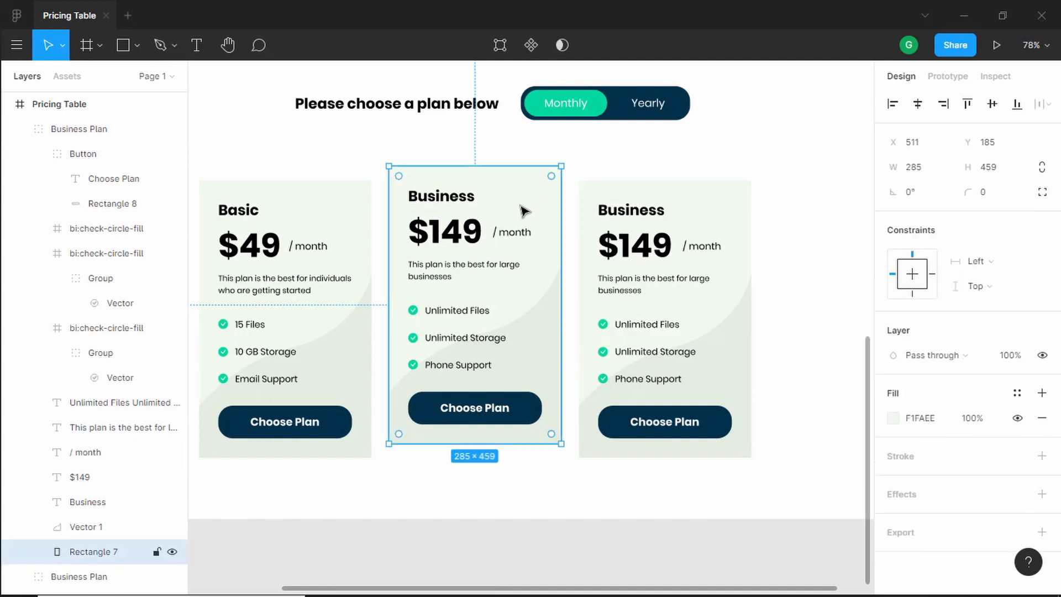
click(895, 416)
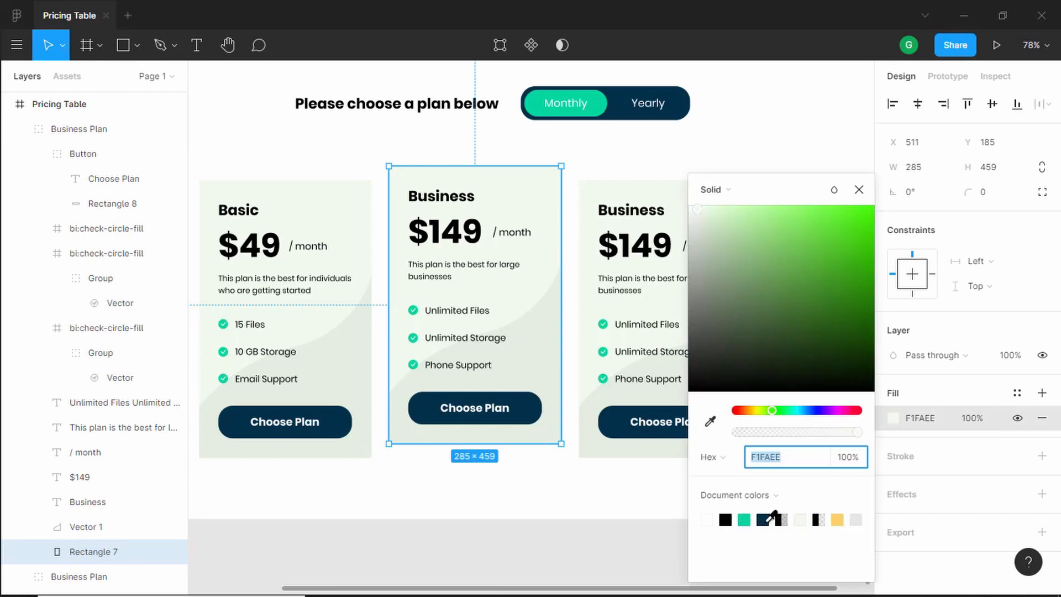
click(772, 516)
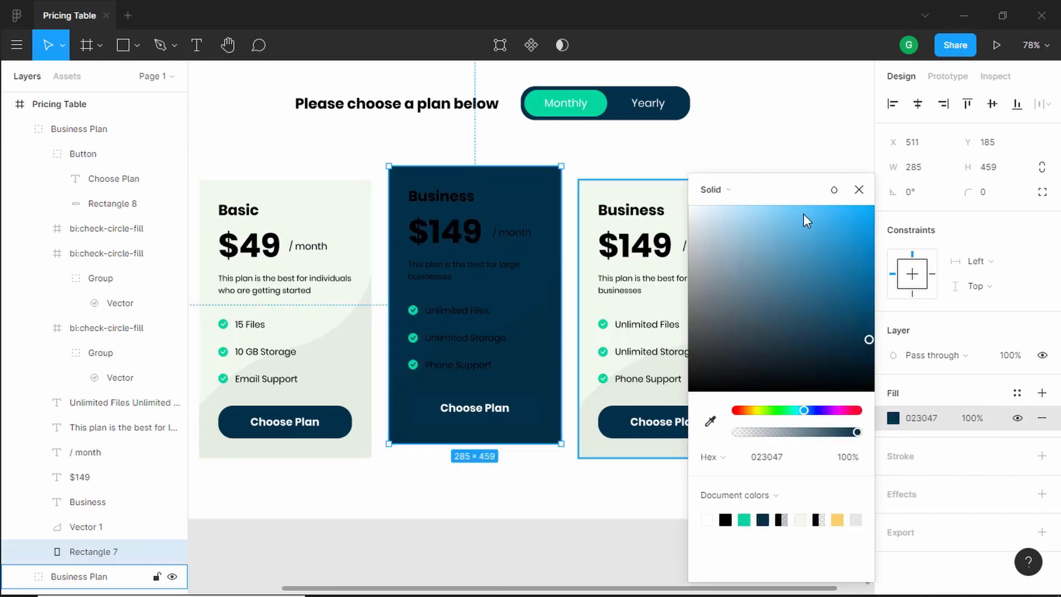
click(994, 196)
text(24)
key(Return)
Recolour the middle card's Choose Plan button with an FFD166 background and 000000 text.
click(527, 415)
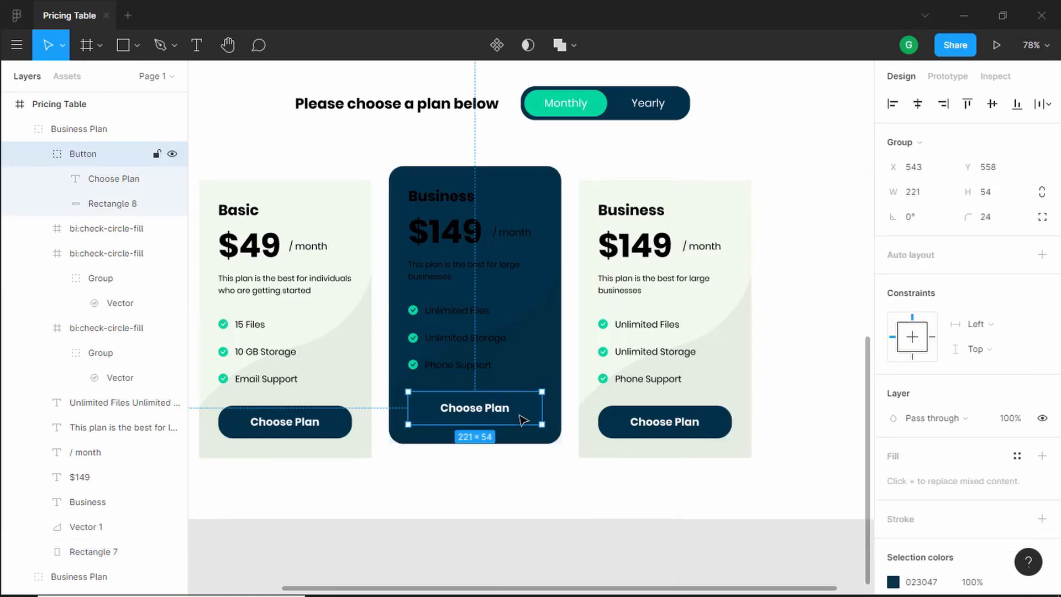
scroll(967, 386, down, 3)
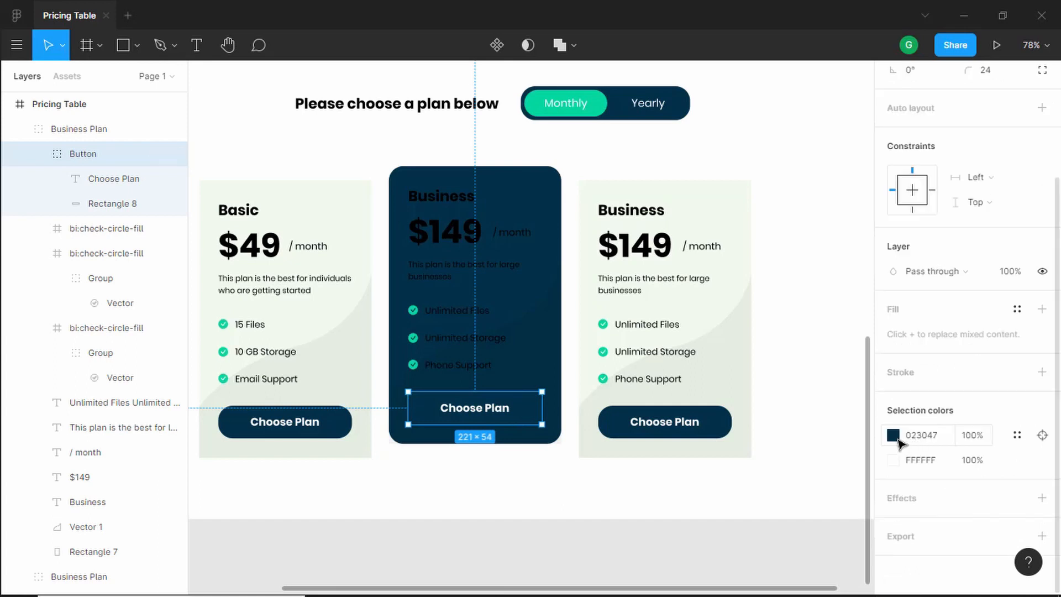
click(893, 435)
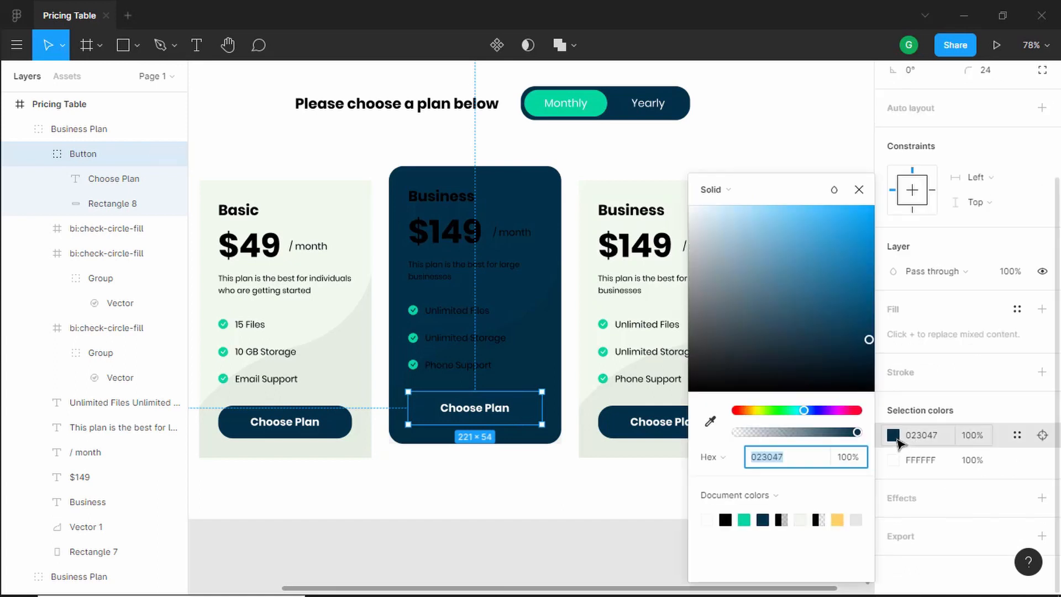
click(836, 520)
click(894, 462)
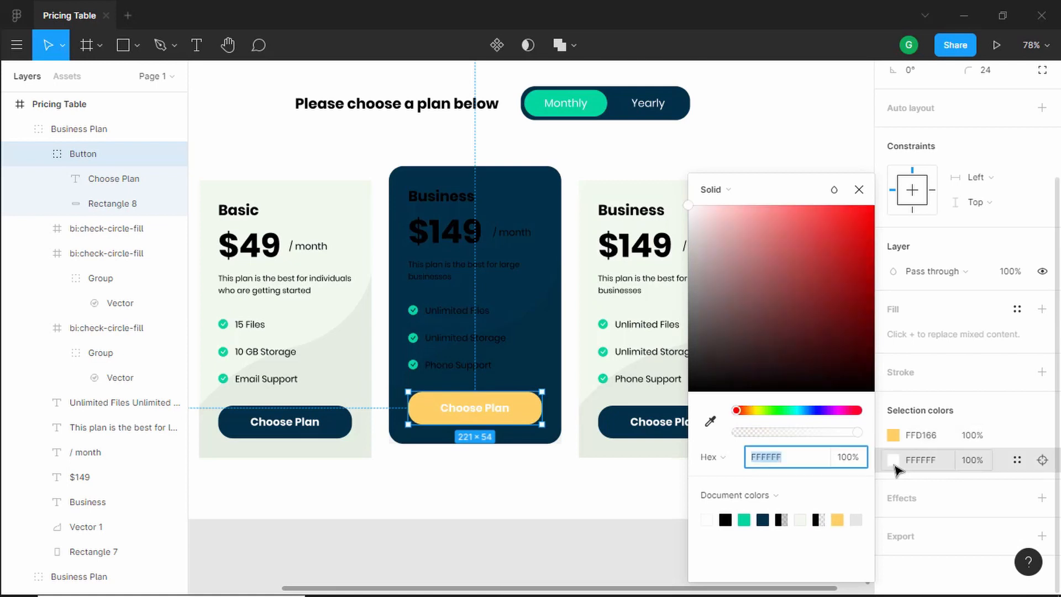
click(725, 520)
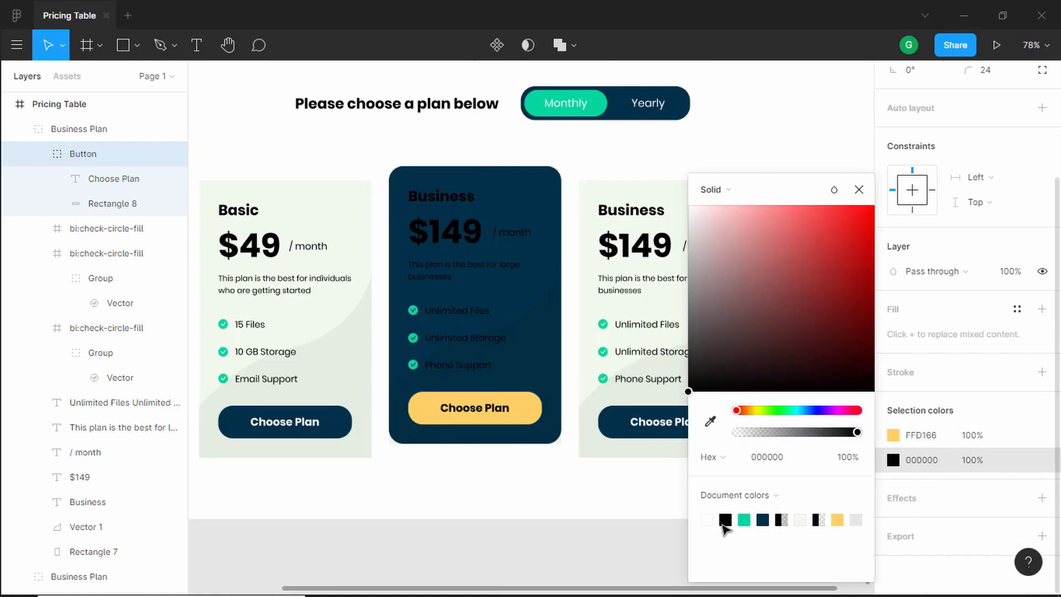
click(561, 469)
Recolour the dark middle card's title, price, period, description and feature list text to white FFFFFF.
click(452, 206)
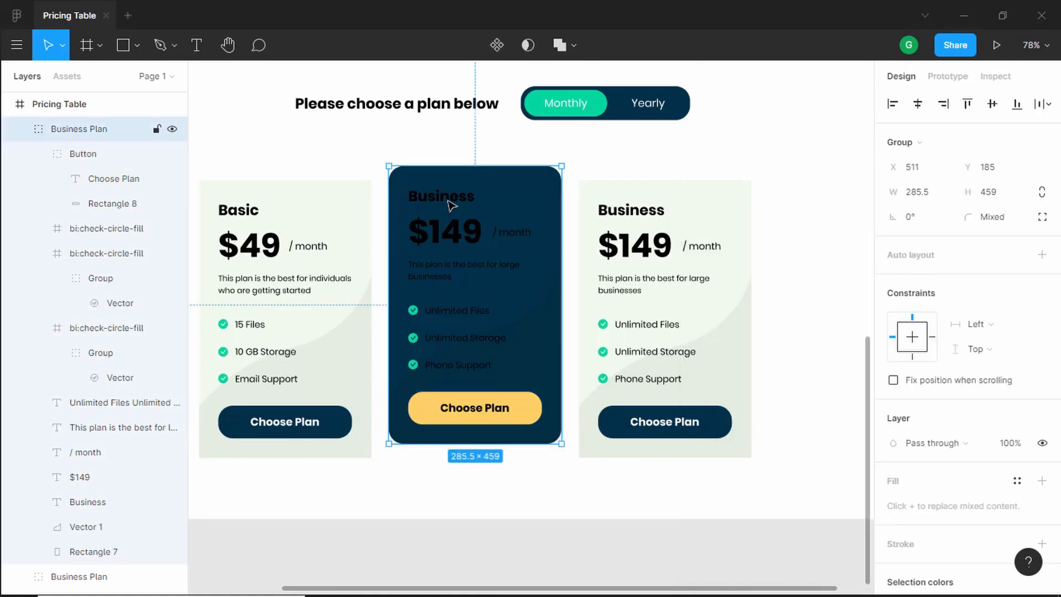
double_click(452, 205)
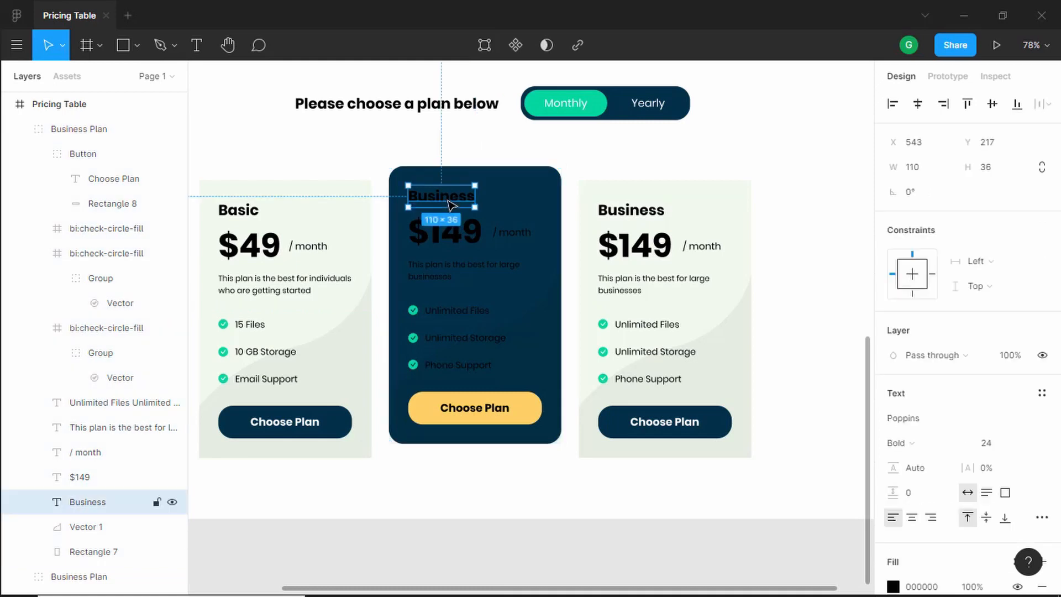
shift+click(452, 241)
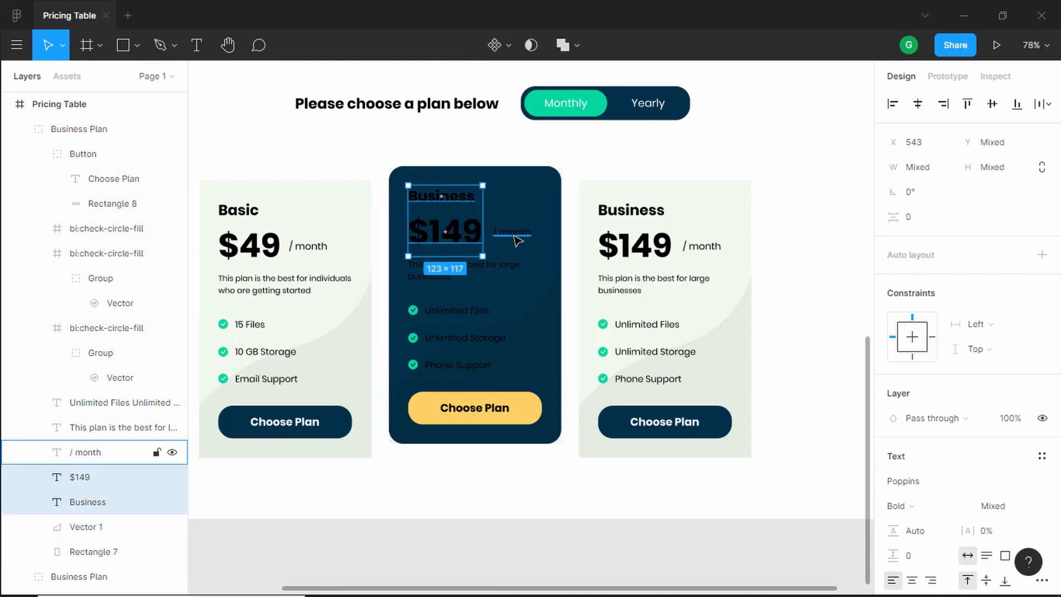
shift+click(518, 241)
shift+click(433, 267)
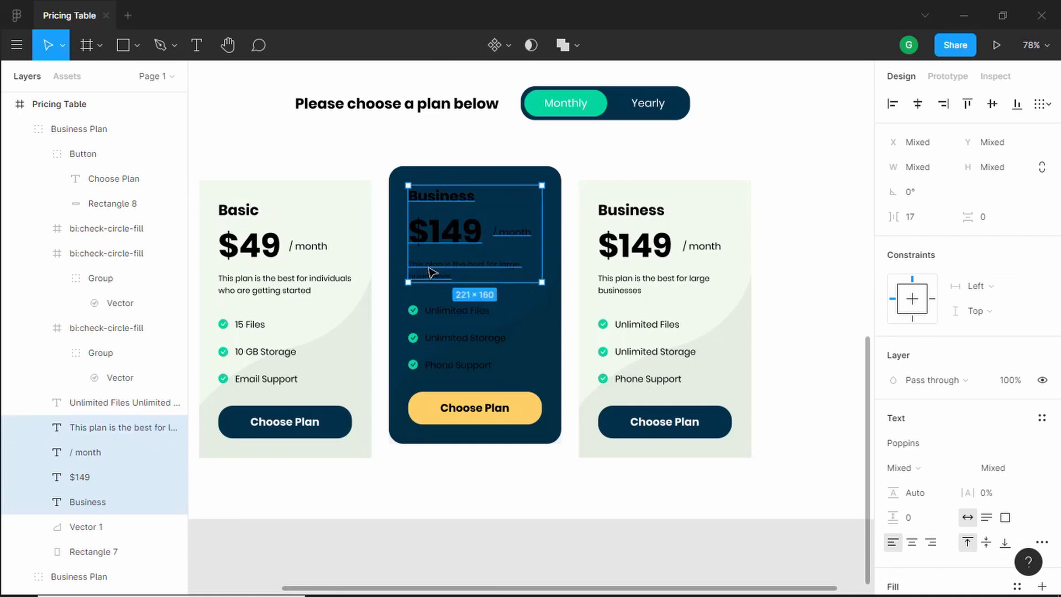
shift+click(442, 314)
scroll(966, 387, down, 3)
click(894, 421)
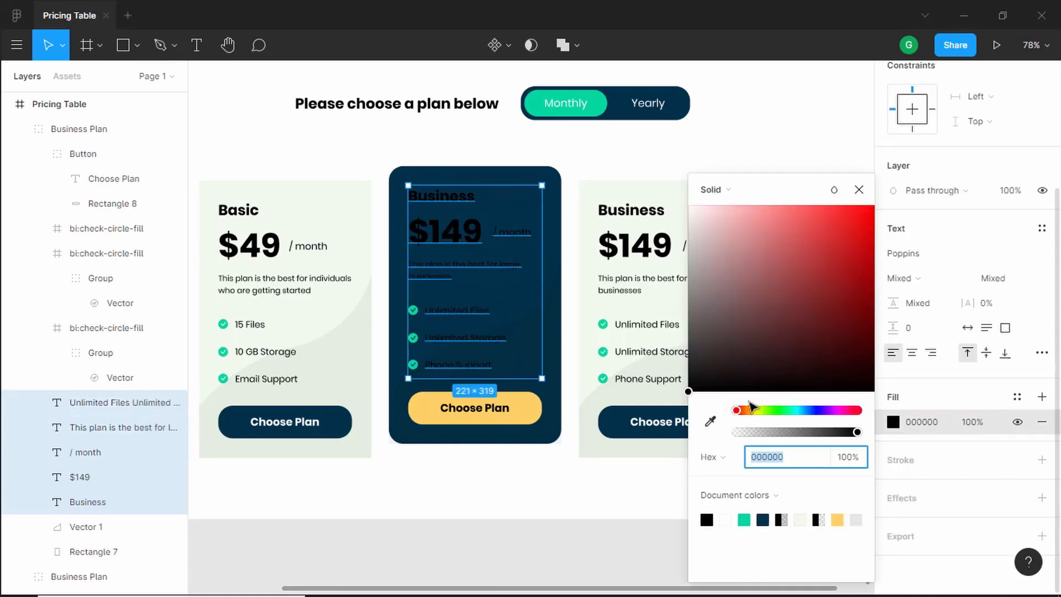
click(725, 520)
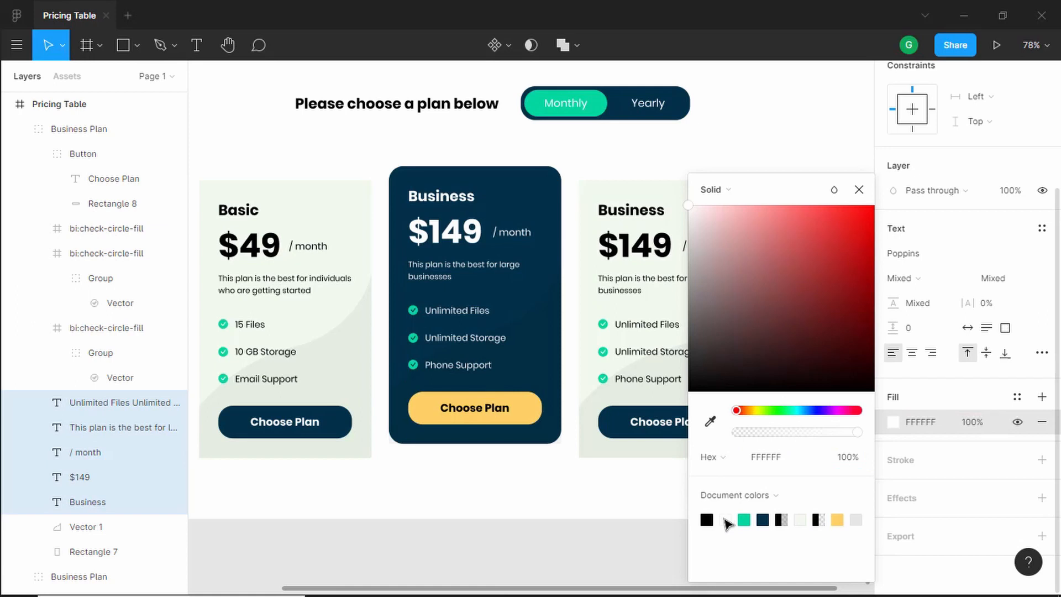
Set the fill opacity of the middle card's curved background shape to 15%.
click(541, 367)
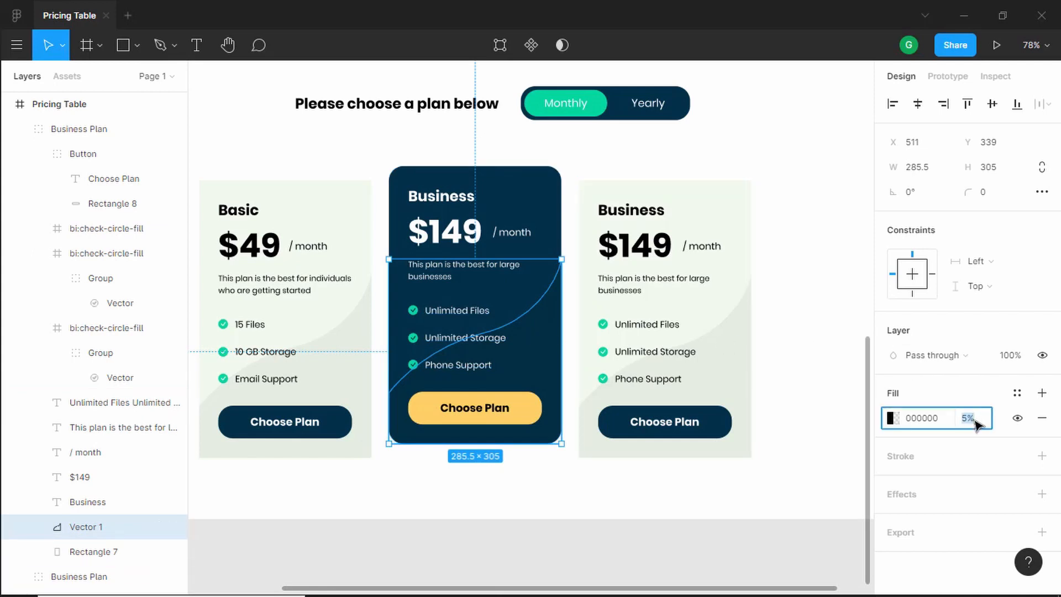
key(Return)
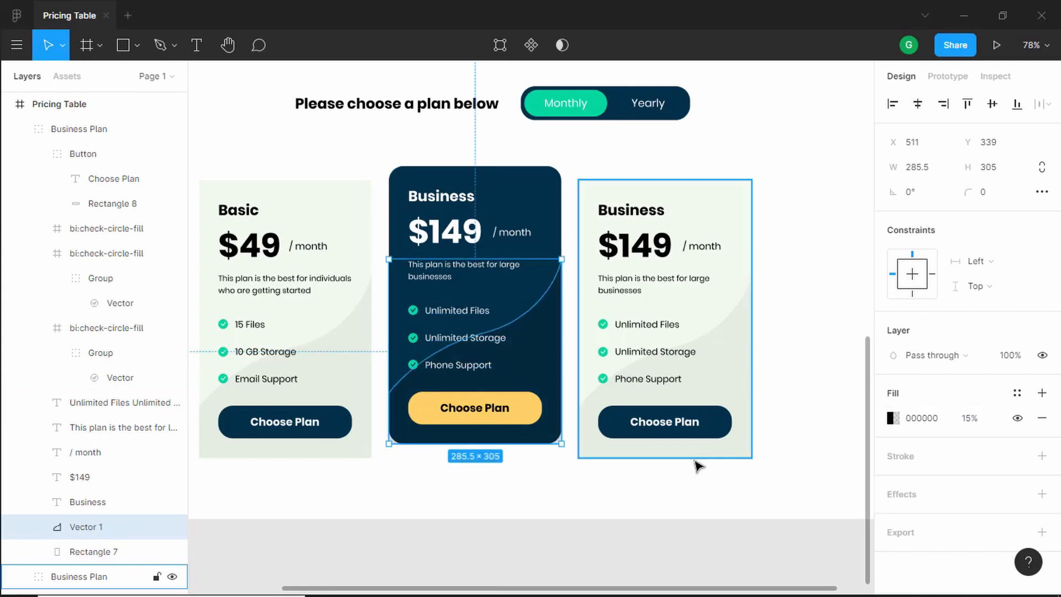
Change the middle card's title to Professional and its price to $99.
scroll(450, 319, up, 4)
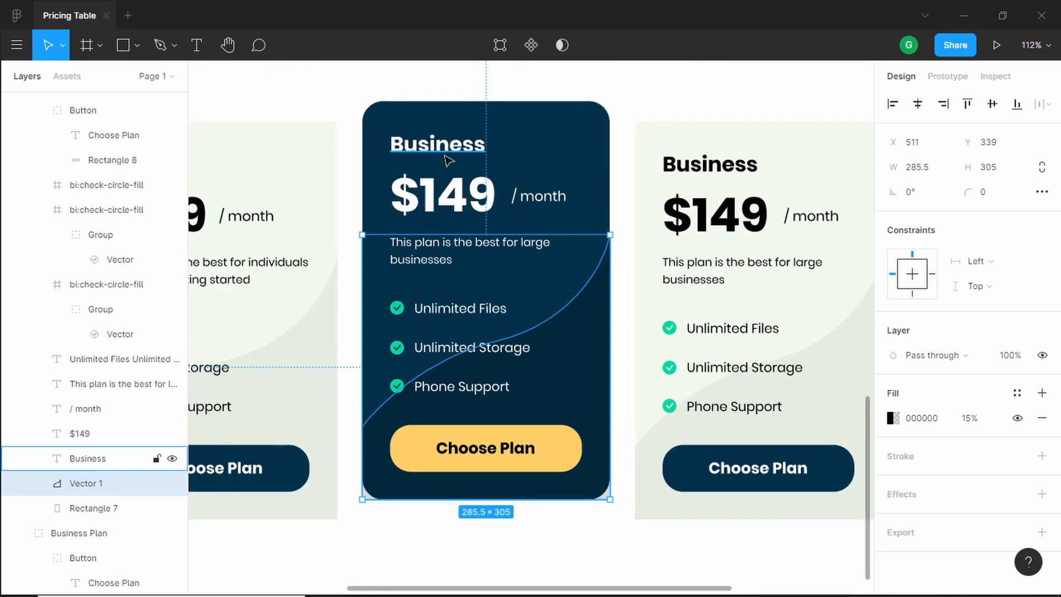
click(449, 161)
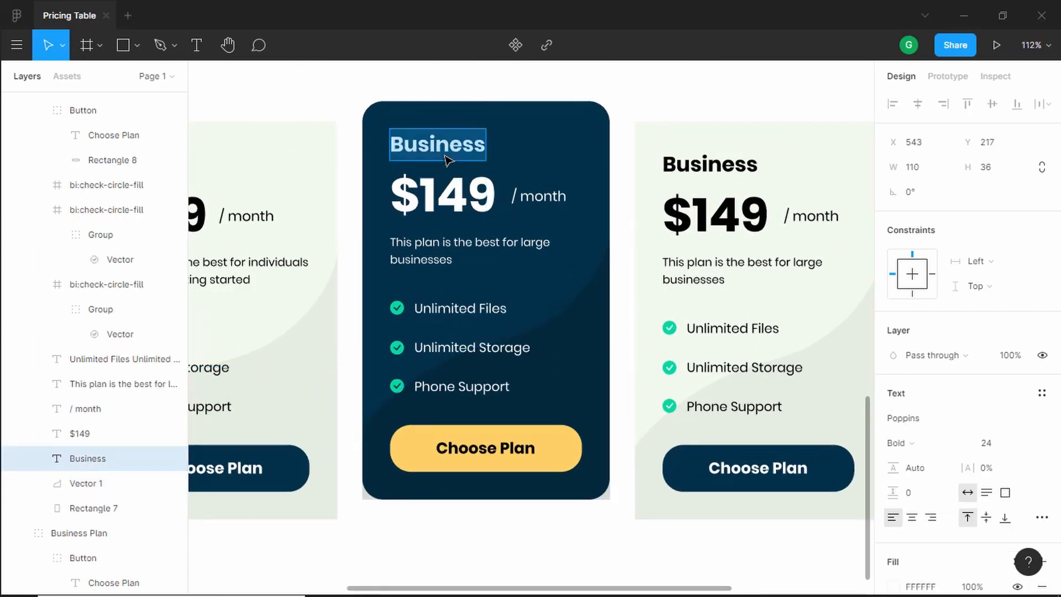
text(Prof)
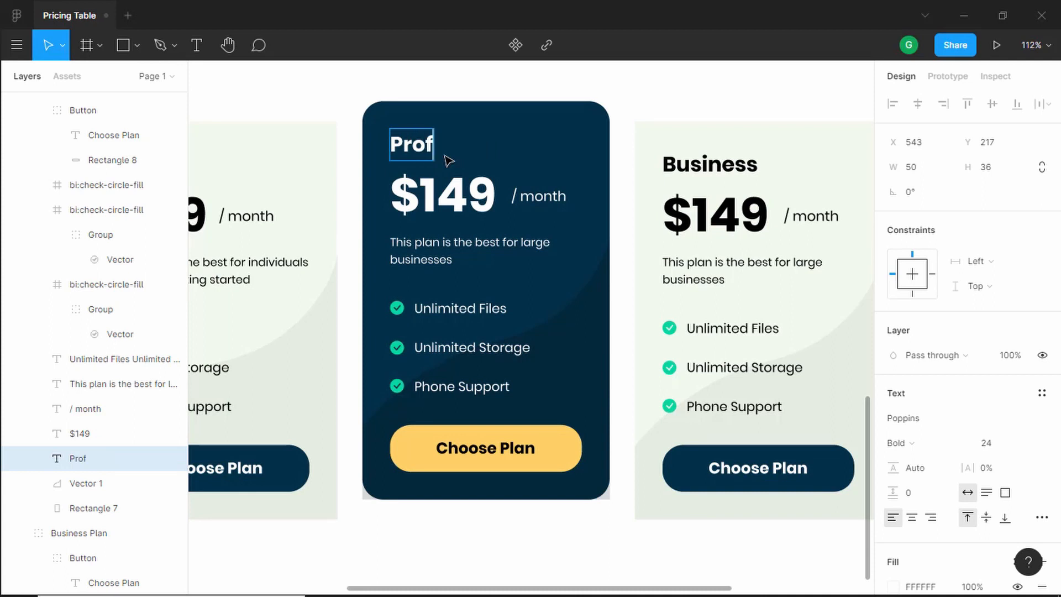
text(essional)
double_click(461, 200)
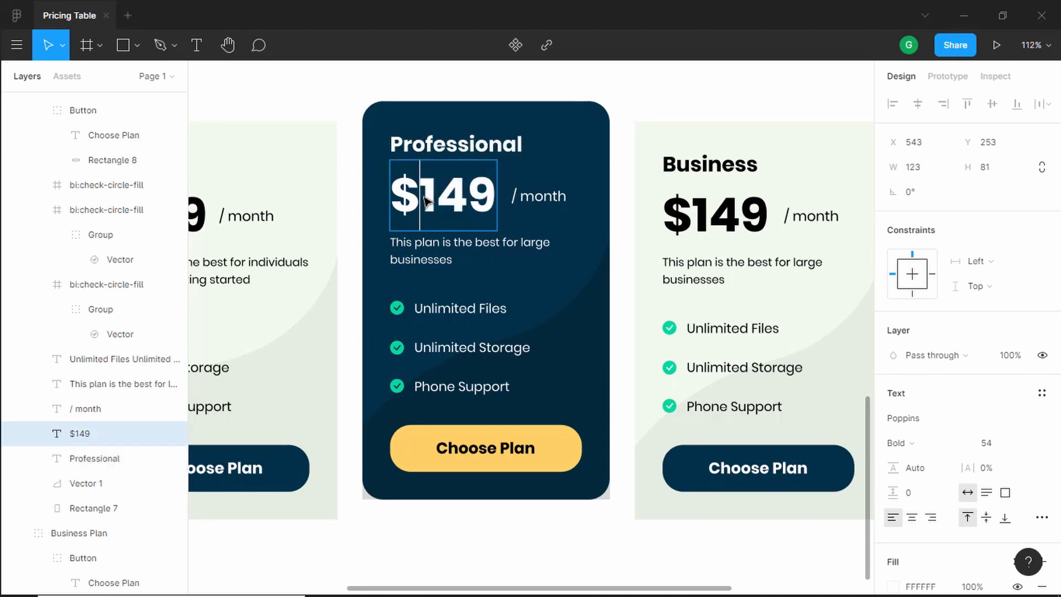
click(463, 203)
key(BackSpace)
key(BackSpace)
text(9)
Move the middle card's / month label closer to the price, to about X 664, keeping it at Y 282.
click(545, 197)
click(529, 197)
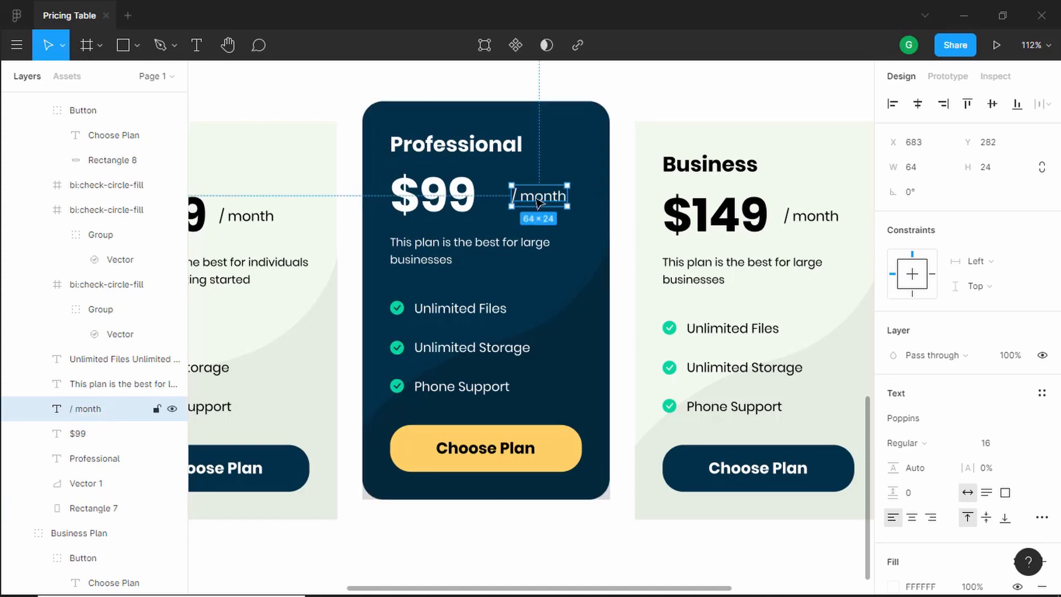
drag(539, 203, 523, 203)
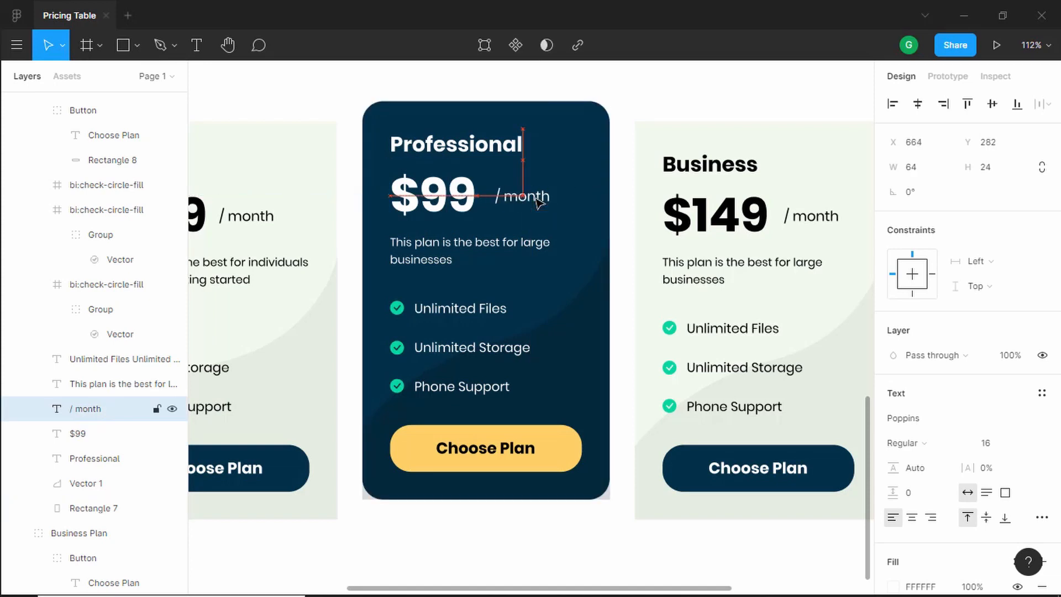
Replace the middle card's description with "This plan is for businesses that are getting started".
double_click(440, 257)
key(BackSpace)
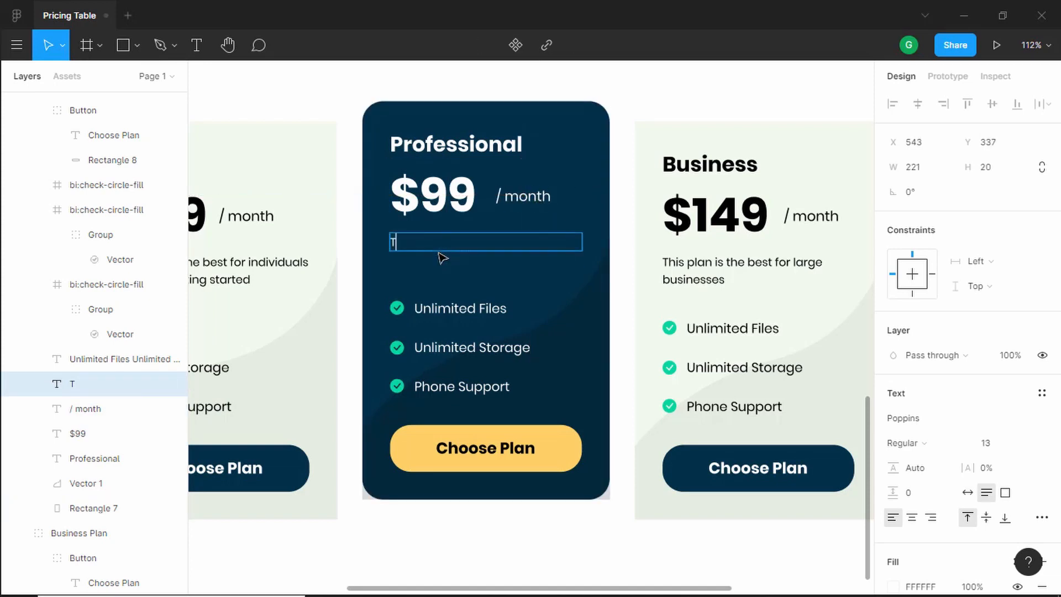
text(This plan is for businesses that are getting started)
Change the second feature in the Professional card's list to 25 GB Storage.
click(461, 350)
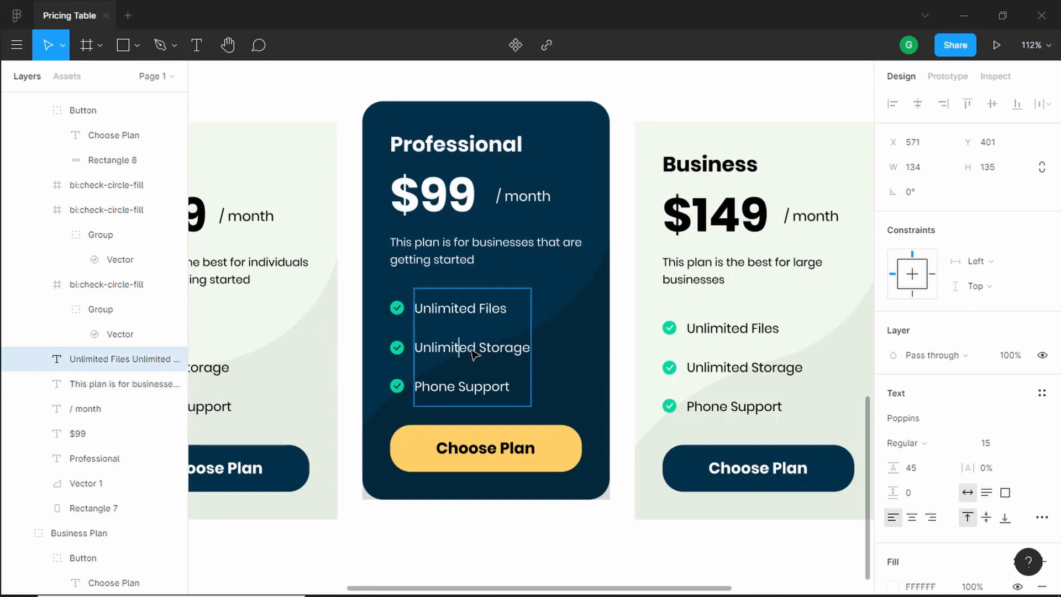
drag(477, 352, 416, 351)
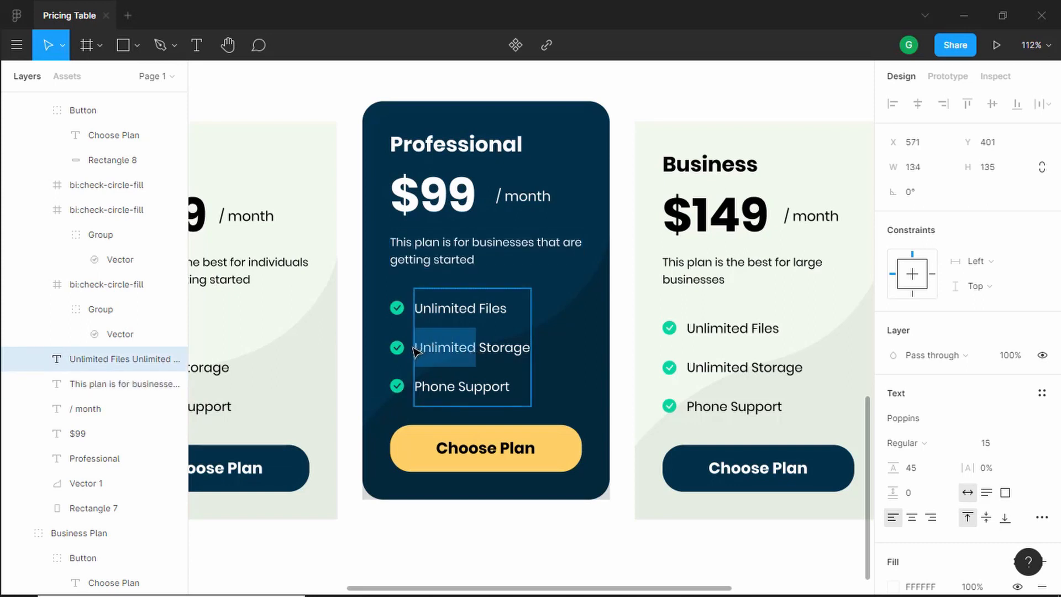
text(25 GB)
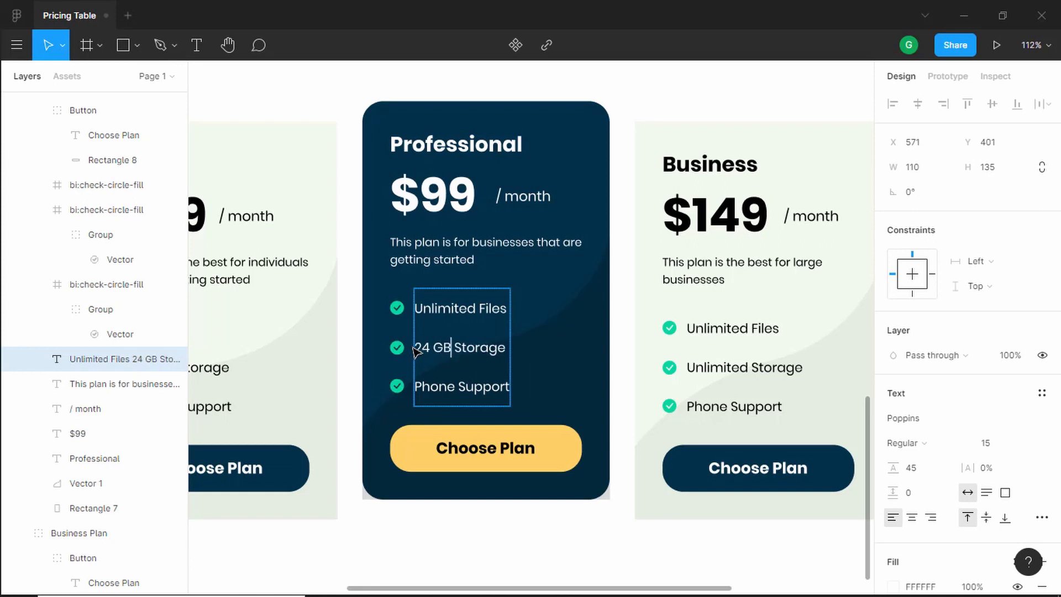
key(Escape)
Add a rectangle about 285 × 34 across the Professional card's top edge, at X 511, Y 168.
scroll(499, 488, up, 2)
scroll(500, 487, up, 1)
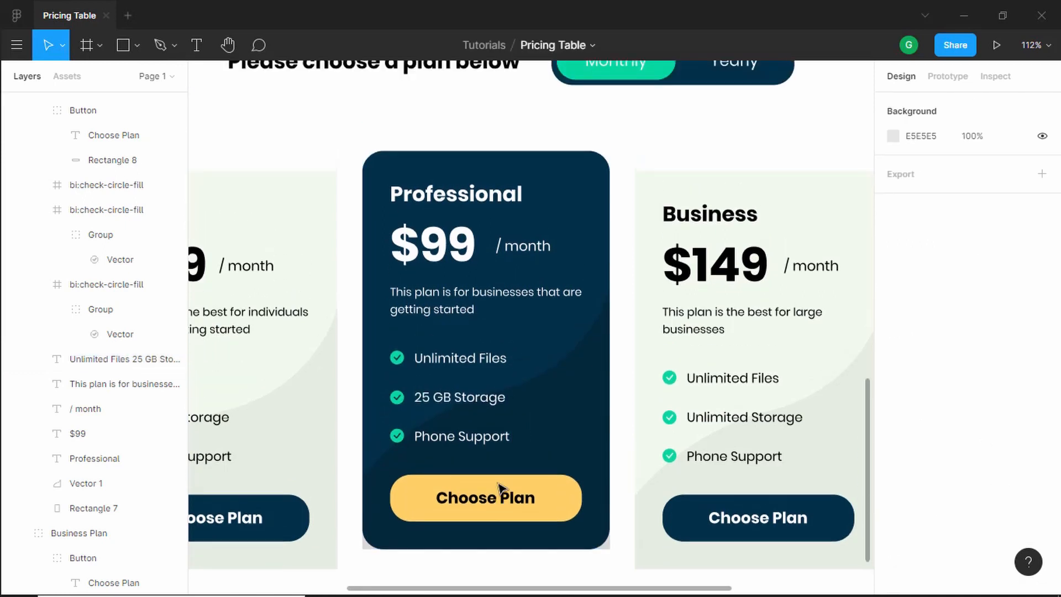
scroll(500, 489, up, 2)
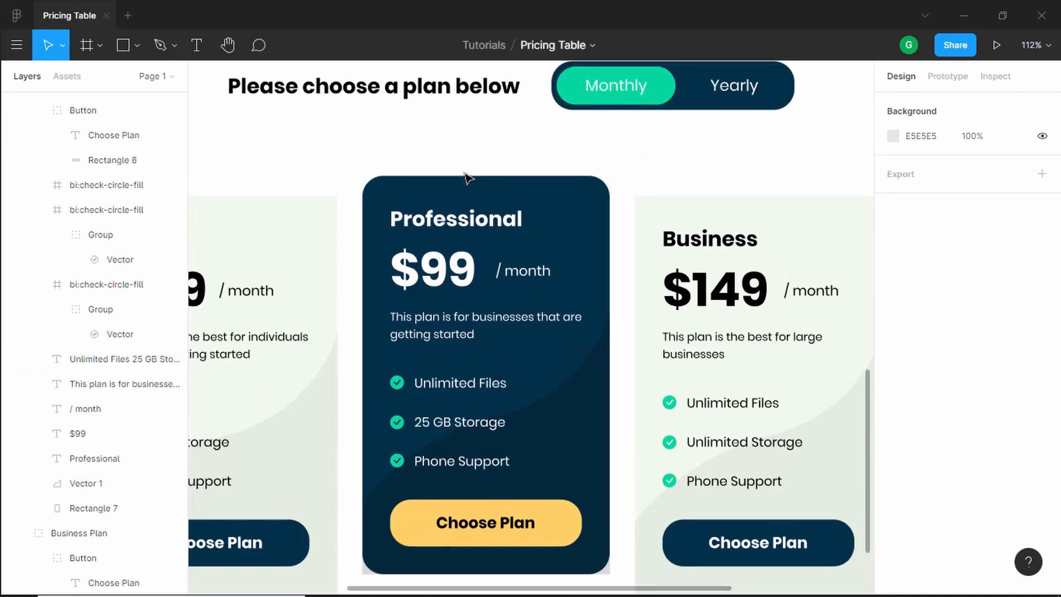
click(136, 47)
click(130, 79)
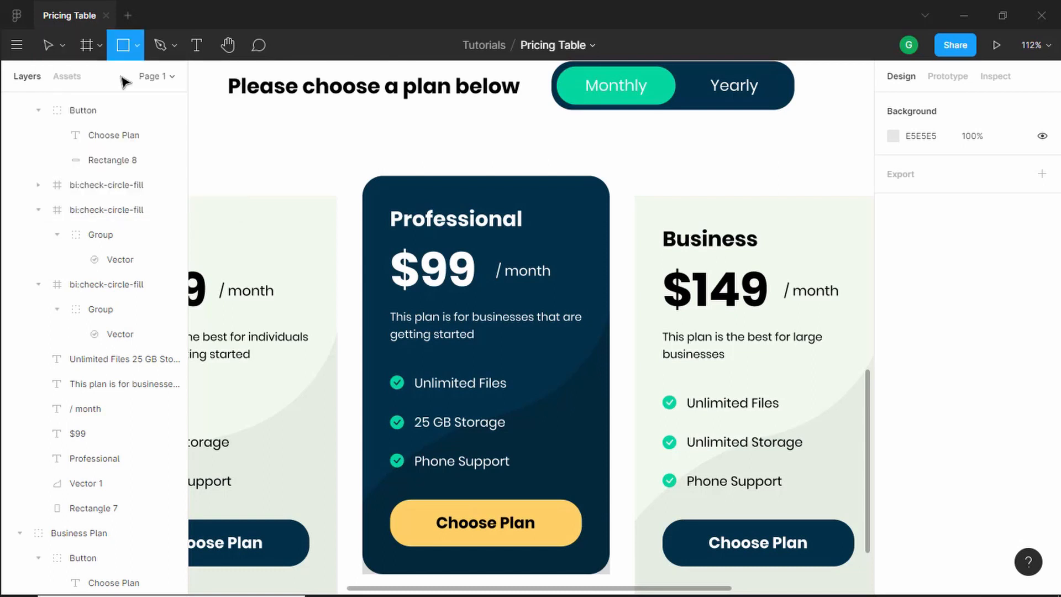
click(376, 164)
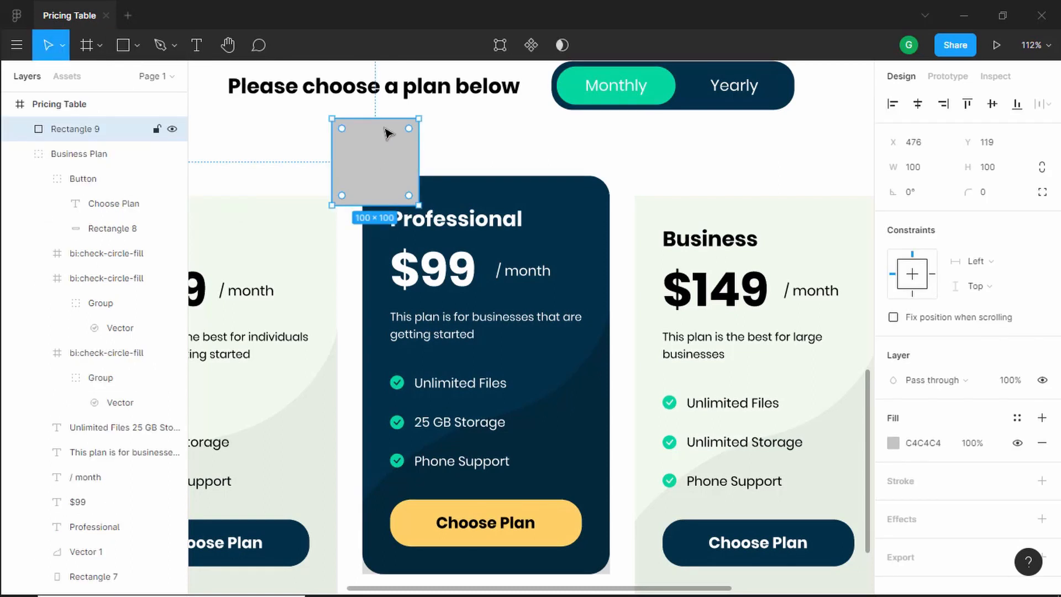
drag(380, 124, 371, 182)
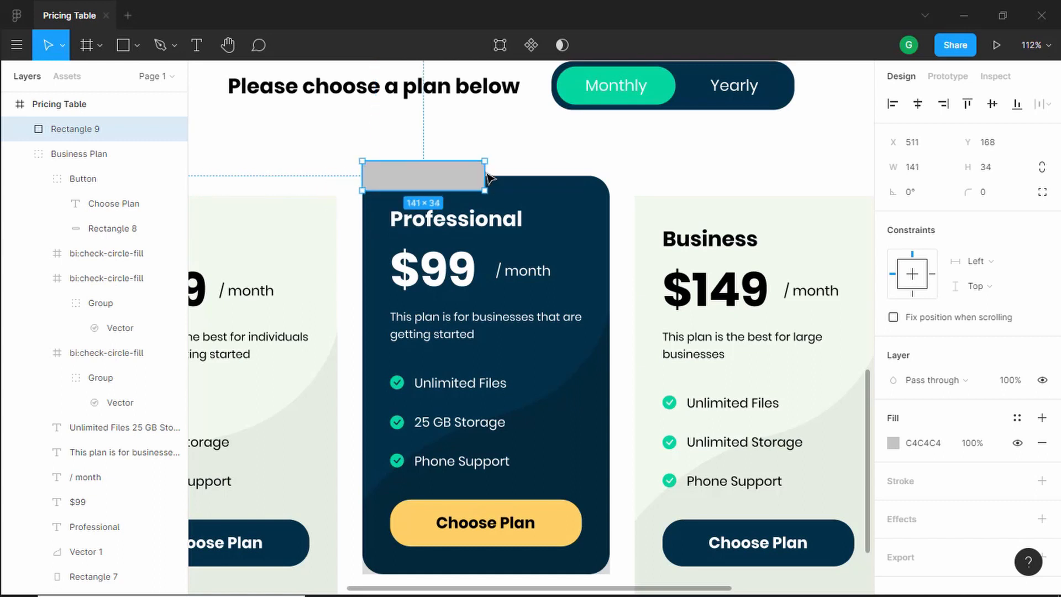
drag(485, 173, 612, 177)
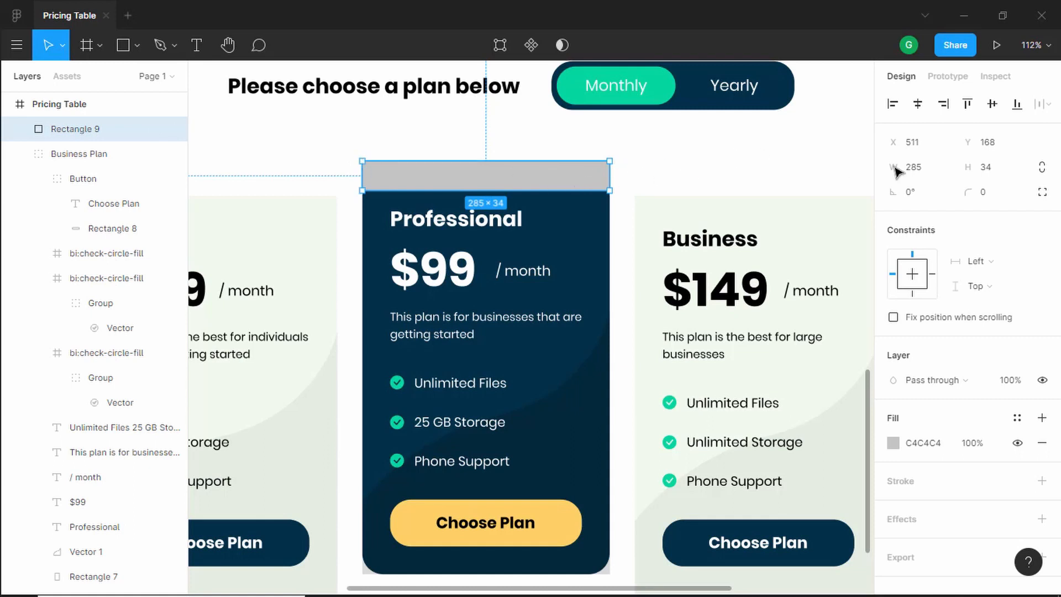
Round only the two upper corners of the new banner rectangle with a radius of 24.
click(1042, 192)
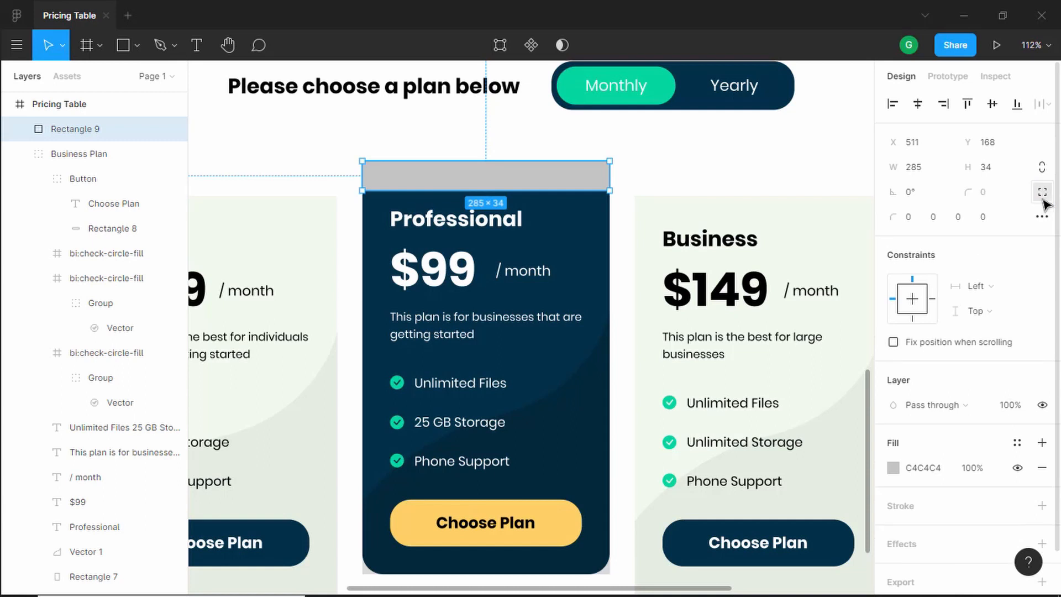
click(913, 217)
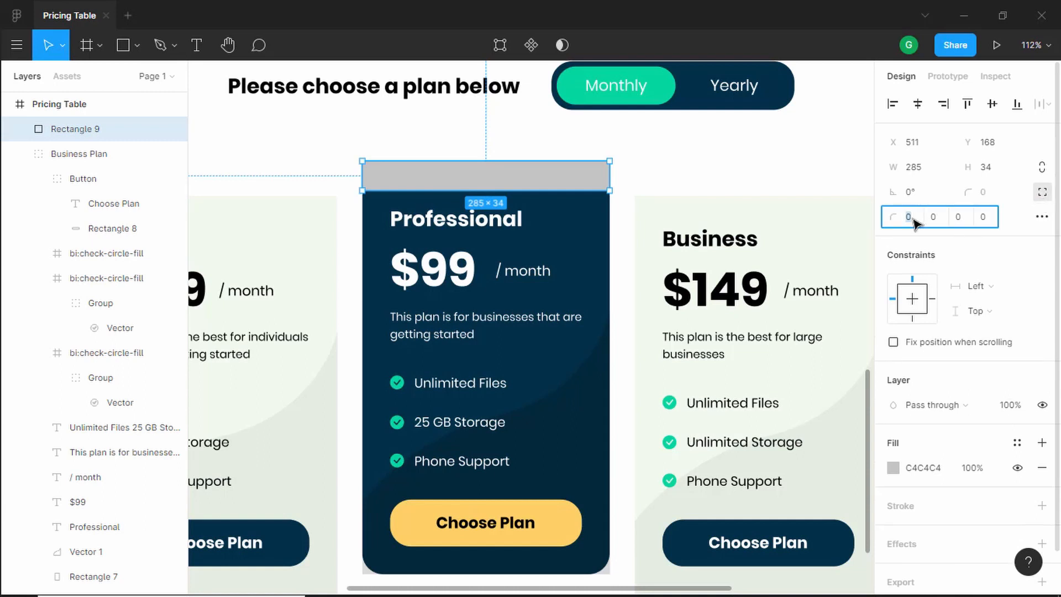
text(24)
key(Tab)
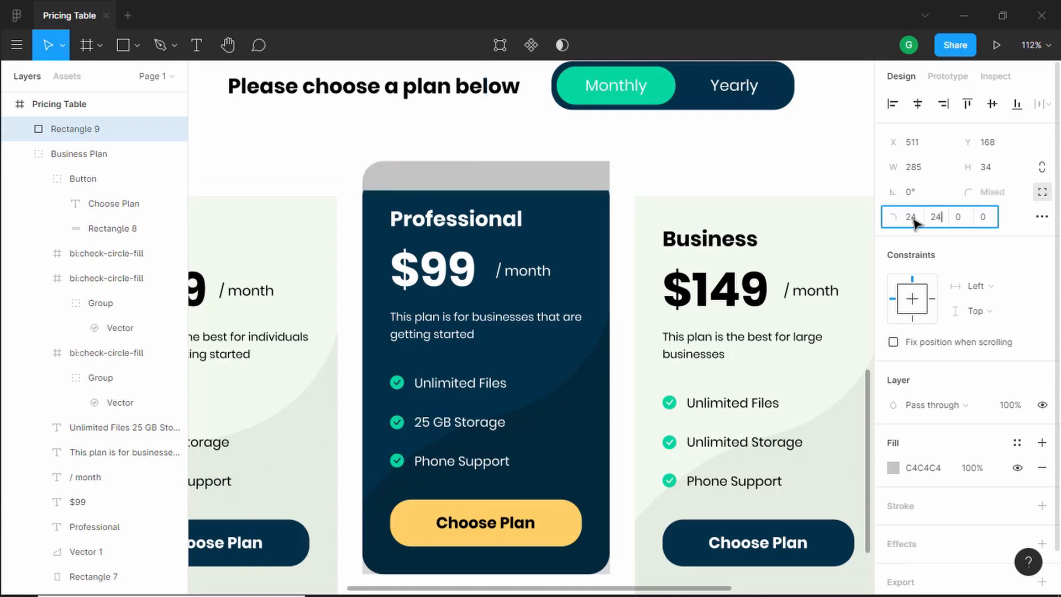
text(24)
key(Return)
scroll(558, 221, down, 1)
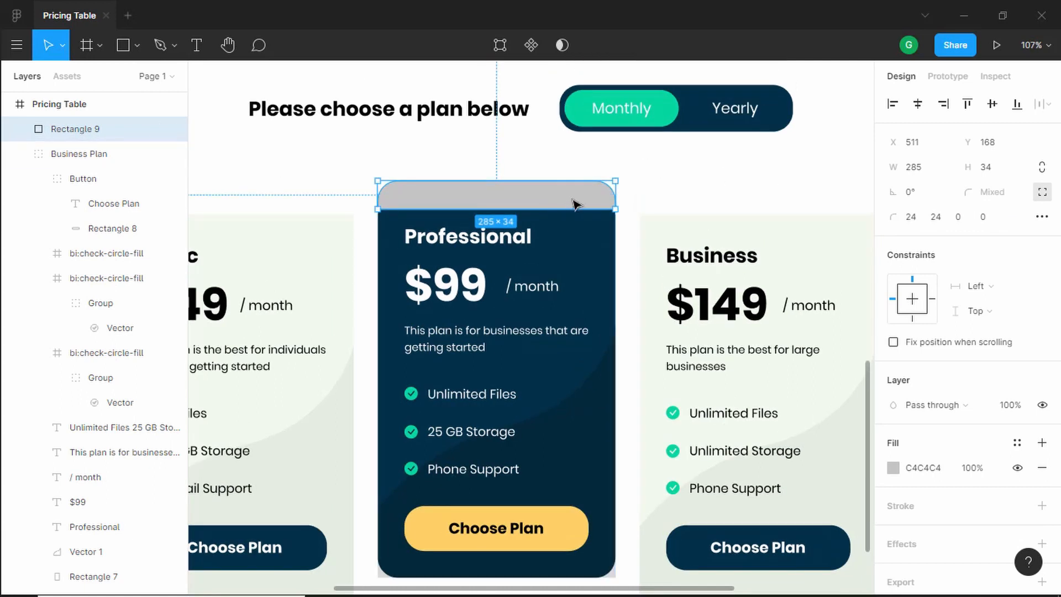
Fill the banner rectangle above the Professional card with the pink colour EF476F.
click(946, 473)
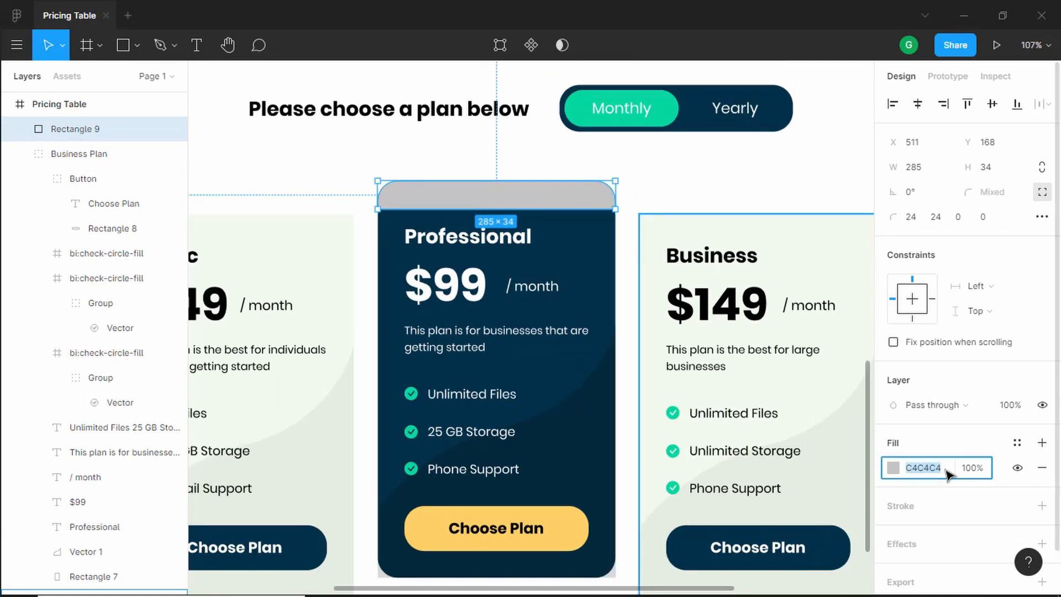
text(ef476f)
key(Return)
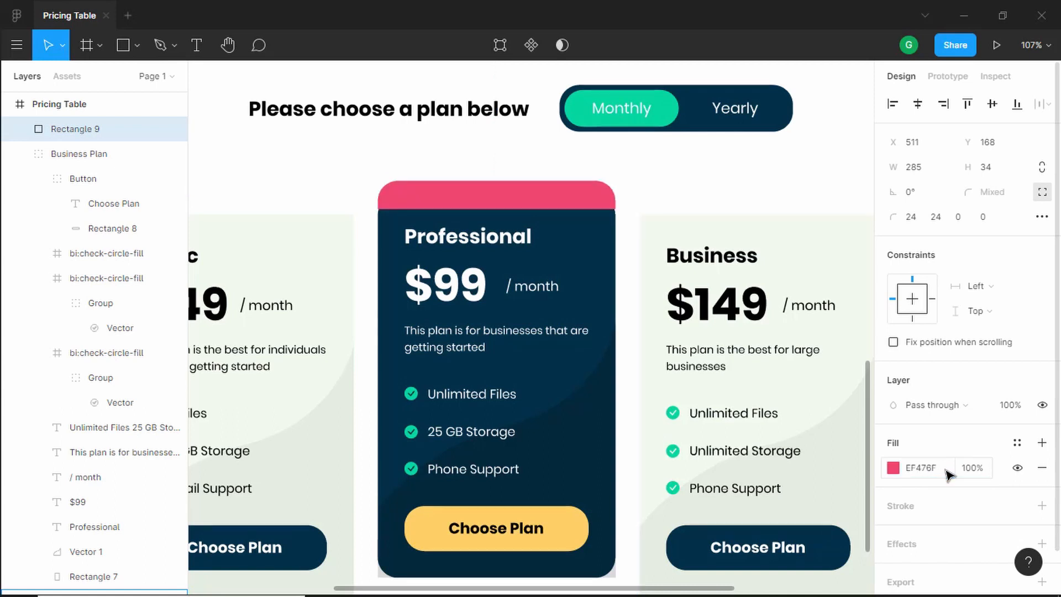
key(Escape)
Rename the middle card's group Professional Plan and move the pink banner rectangle into that group.
click(592, 257)
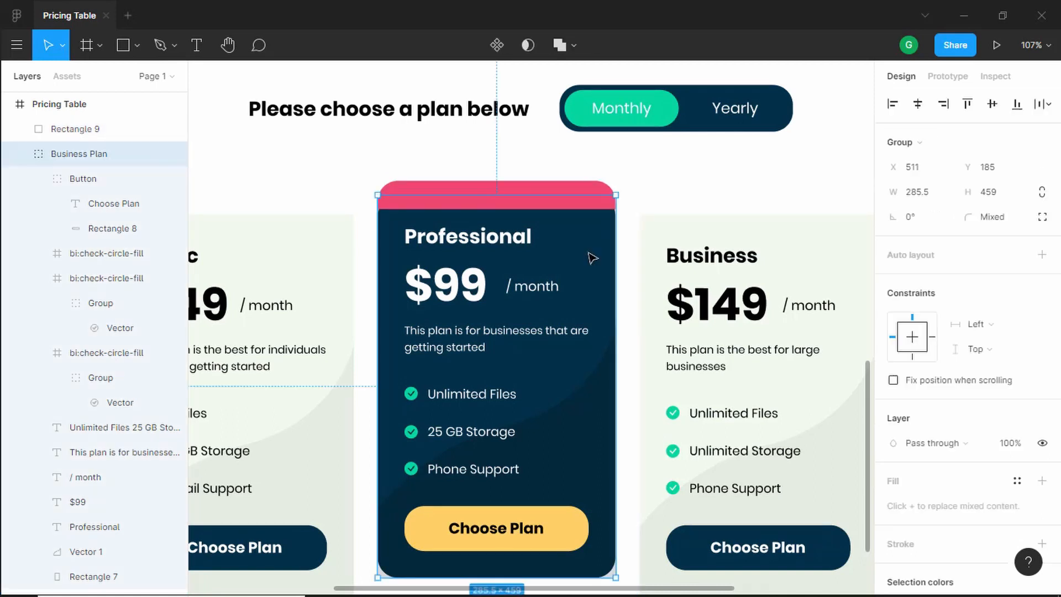
double_click(93, 155)
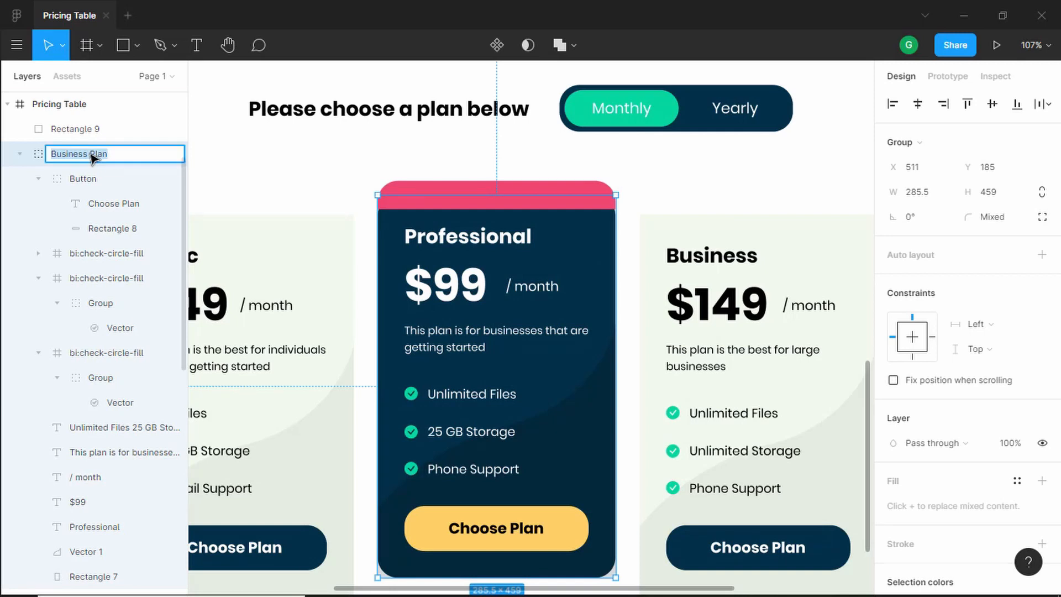
click(91, 155)
text(Professional)
click(81, 131)
drag(81, 131, 90, 171)
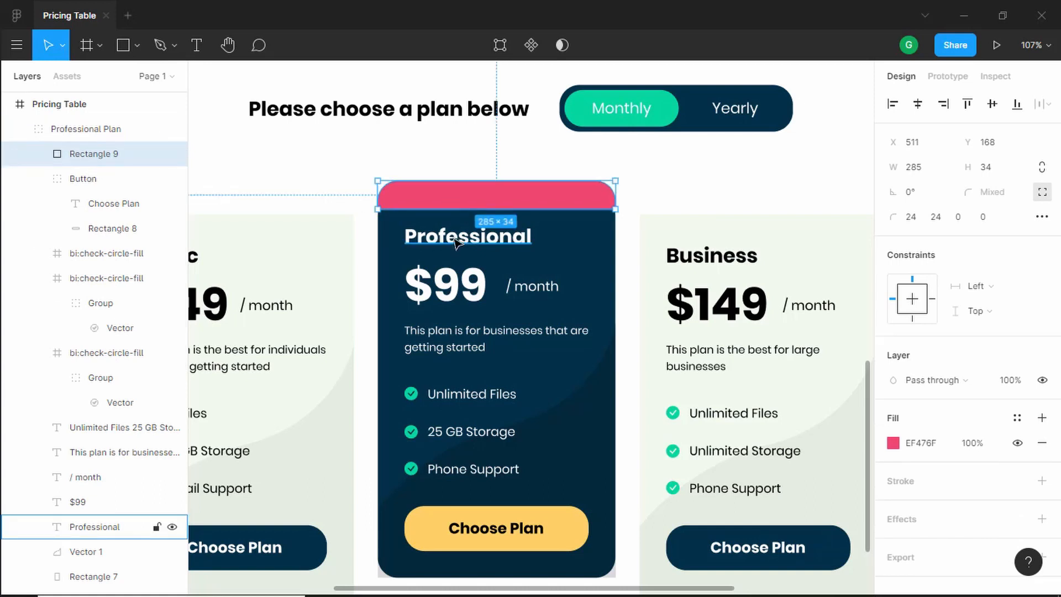
Duplicate the Professional title onto the pink banner at about X 558, Y 172 and place the copy above the banner in the layer order.
alt+drag(454, 239, 464, 203)
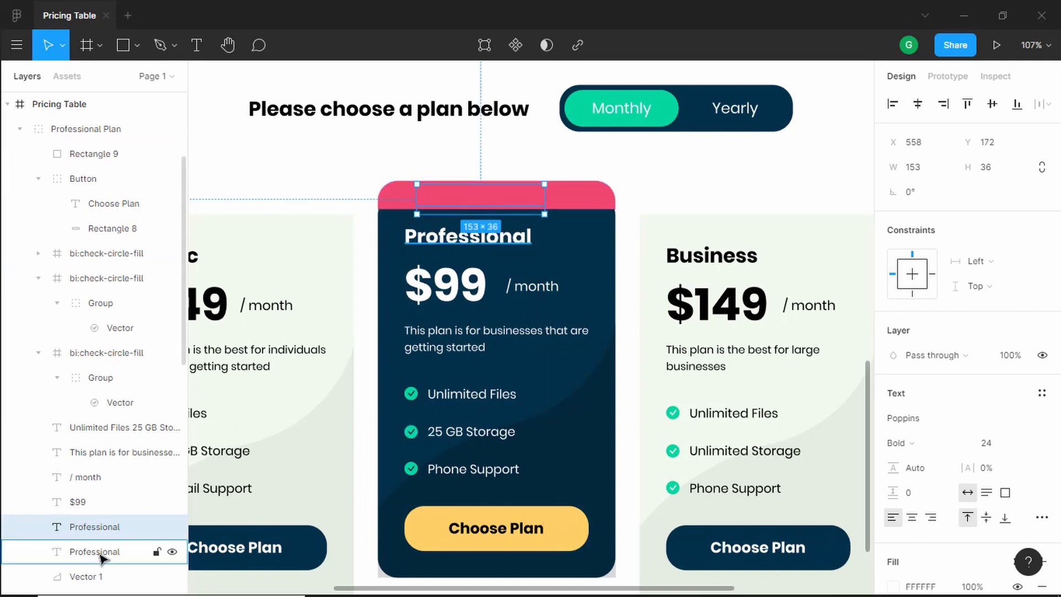
drag(95, 528, 104, 148)
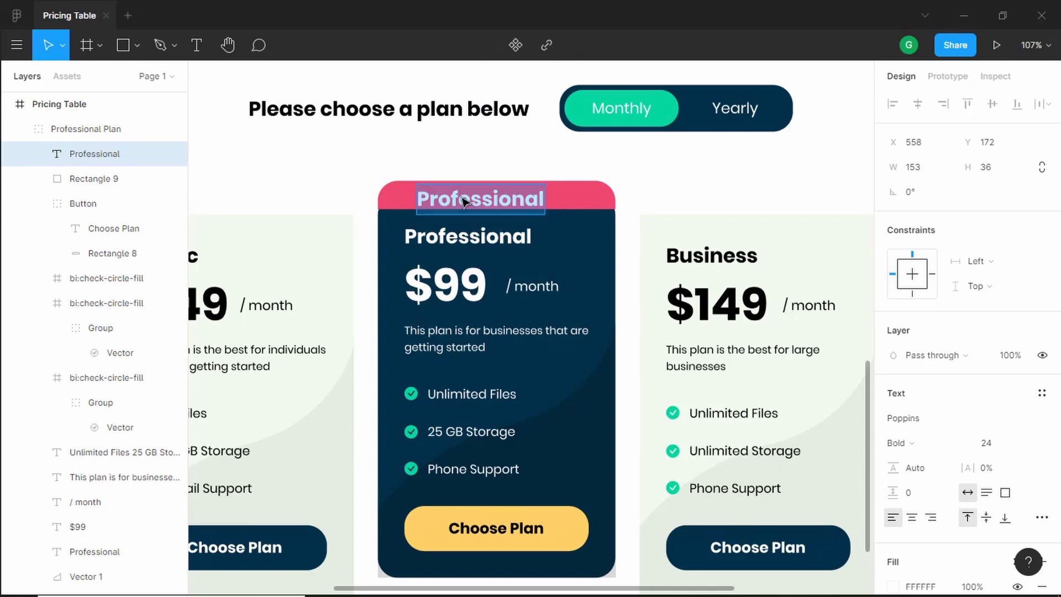
Change the banner's text to Best Value, reduce its font size so it measures 87 by 24, and centre it on the pink banner.
text(Best Value)
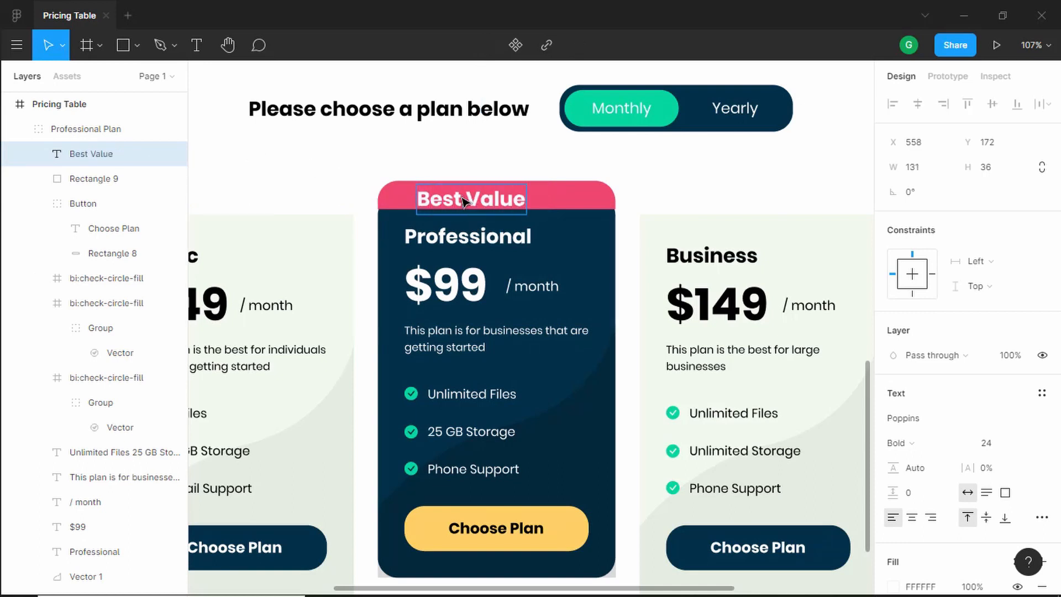
key(Escape)
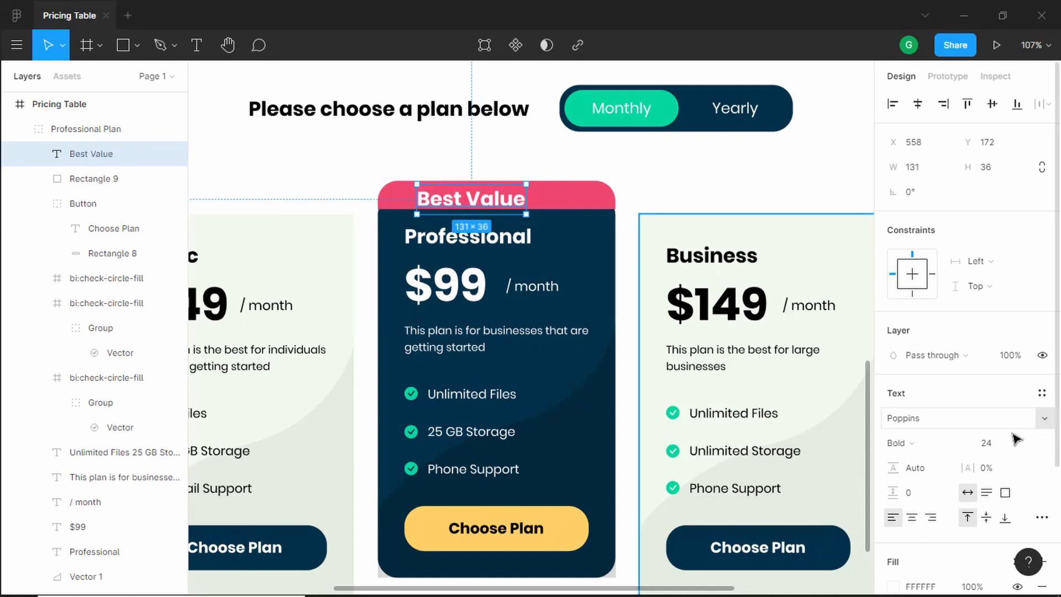
click(1003, 443)
key(Return)
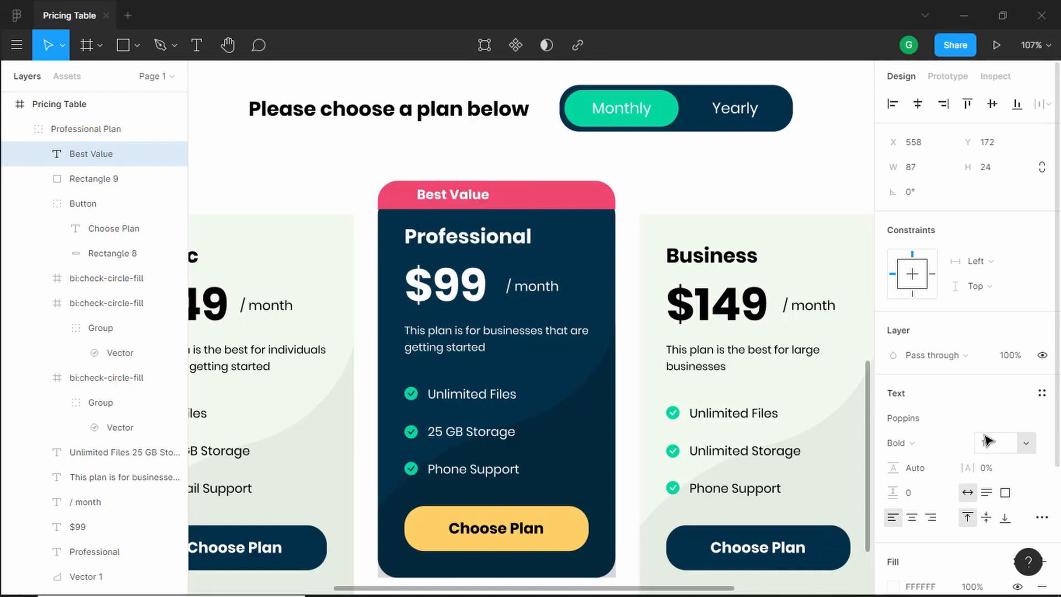
drag(464, 194, 510, 200)
Set the dark Professional card rectangle's two upper corner radii to 0 and lower its top edge to Y 197.
click(595, 262)
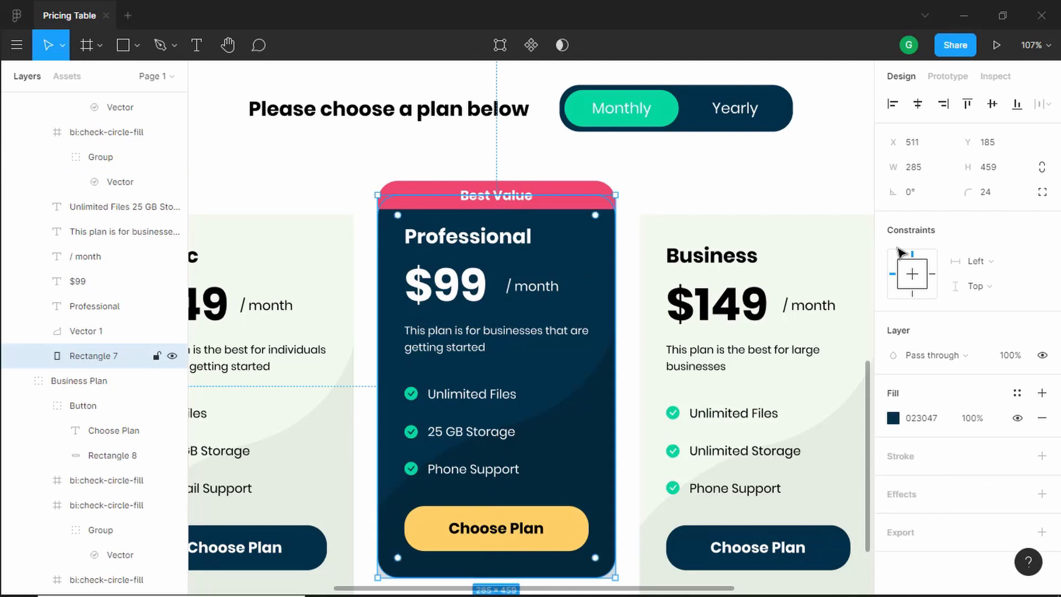
click(1043, 192)
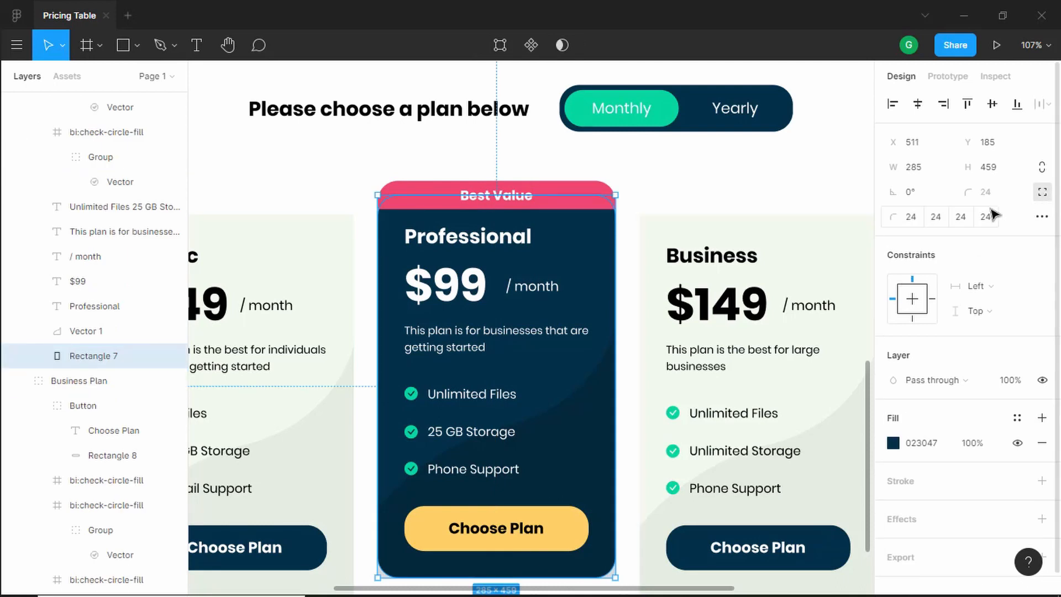
click(942, 216)
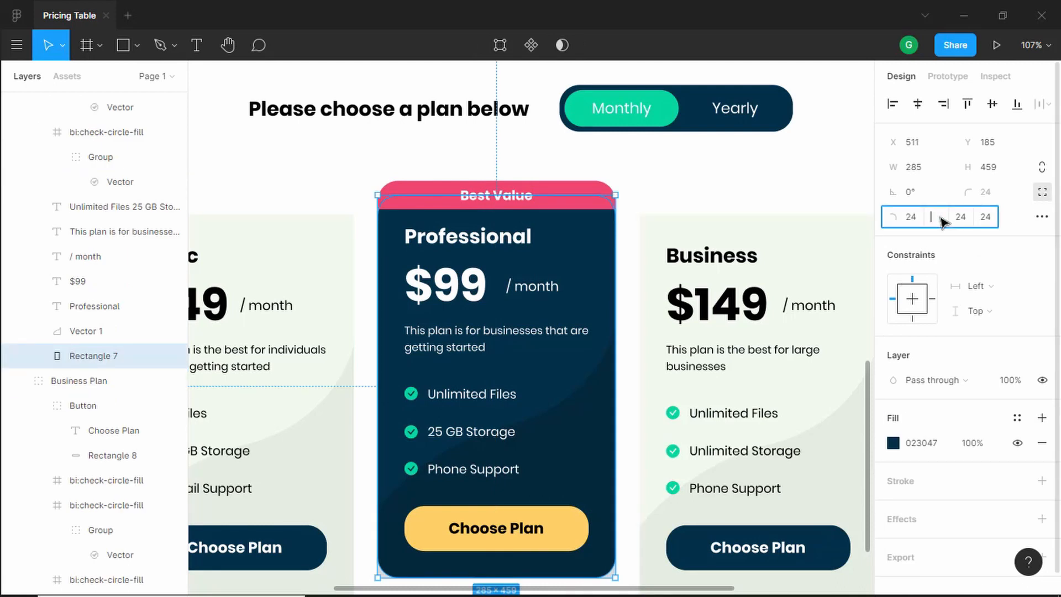
click(913, 218)
text(0)
key(Tab)
text(0)
key(Return)
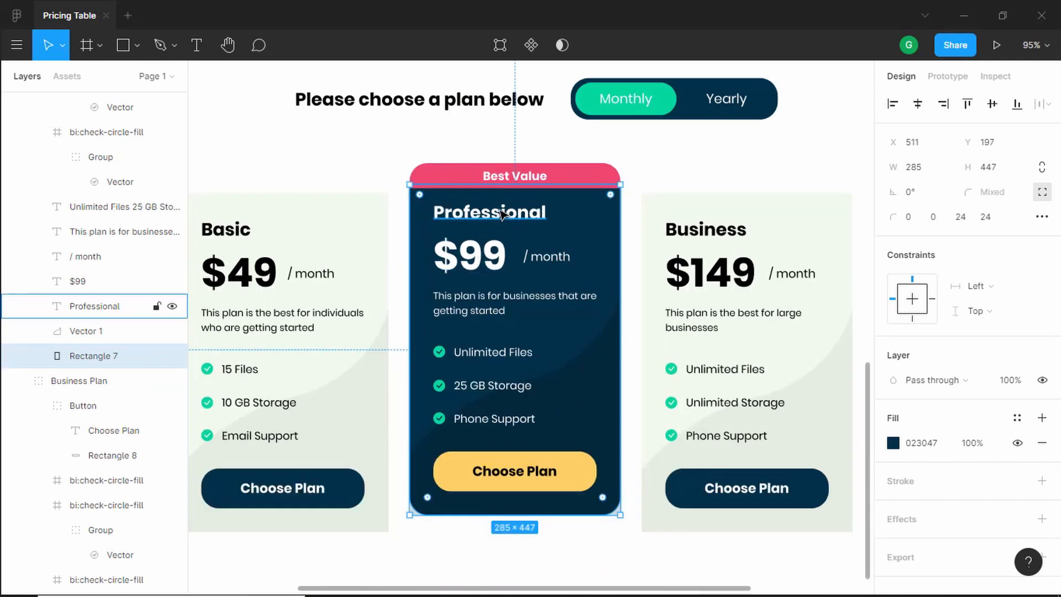
Move all the Professional card's texts, check icons and button down together until they start 32 below the pink banner.
click(501, 214)
shift+click(485, 255)
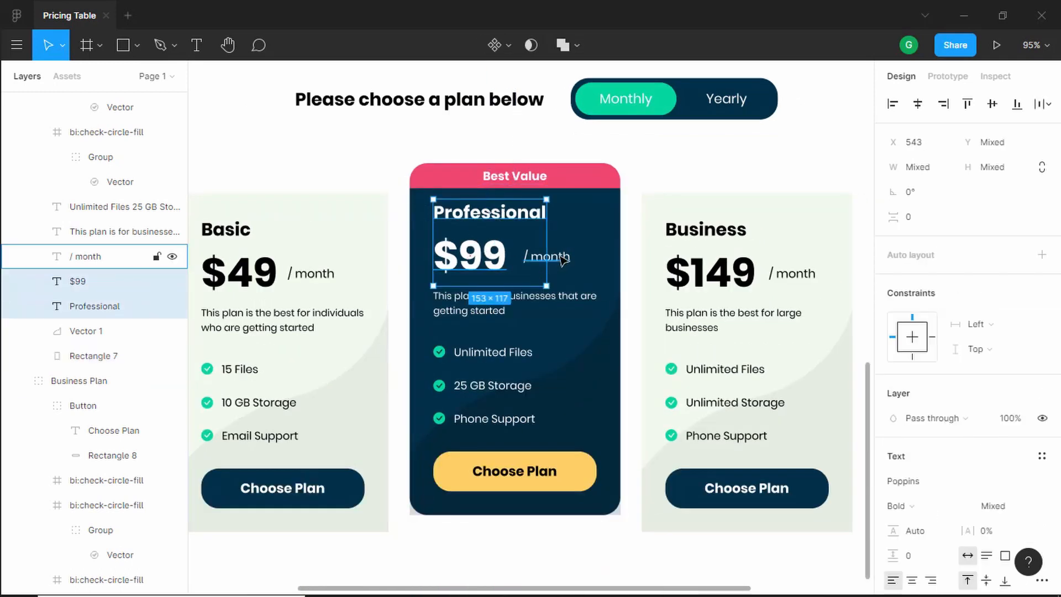
shift+click(563, 259)
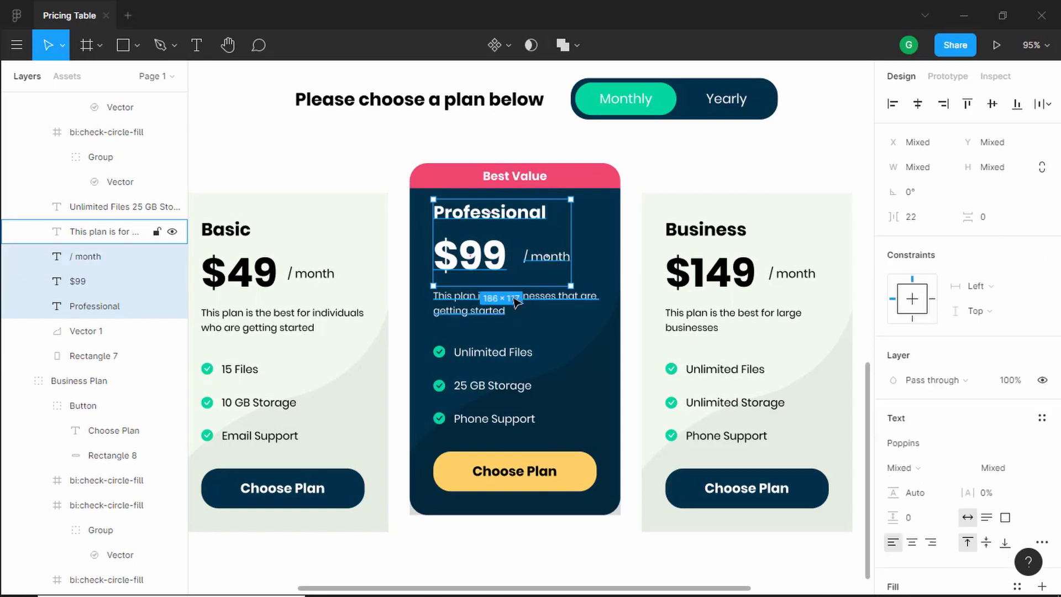
shift+click(513, 299)
key(Down)
key(Down)
key(Down)
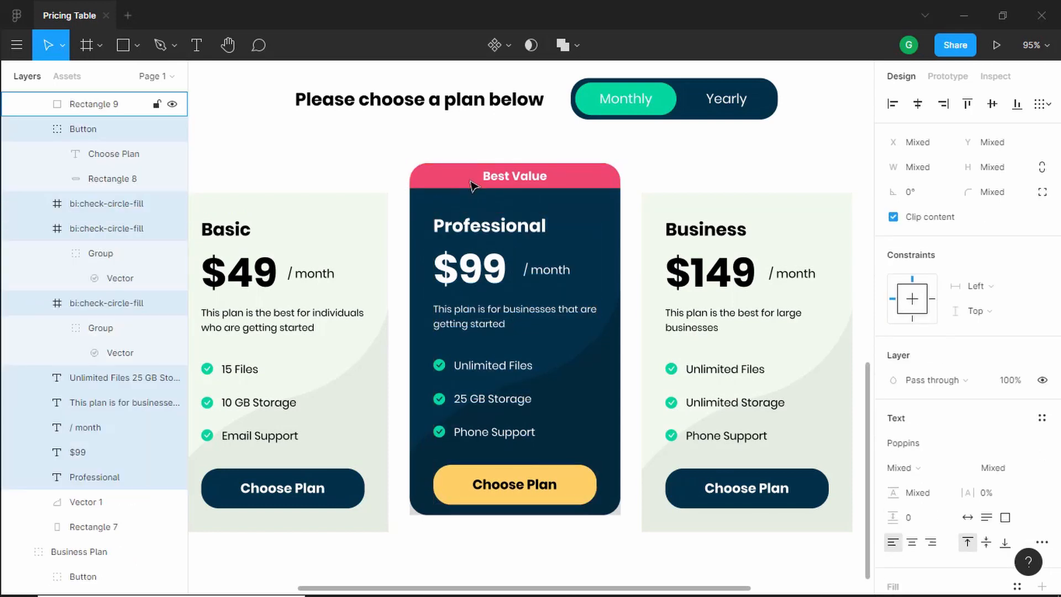
key(Up)
key(alt)
key(alt)
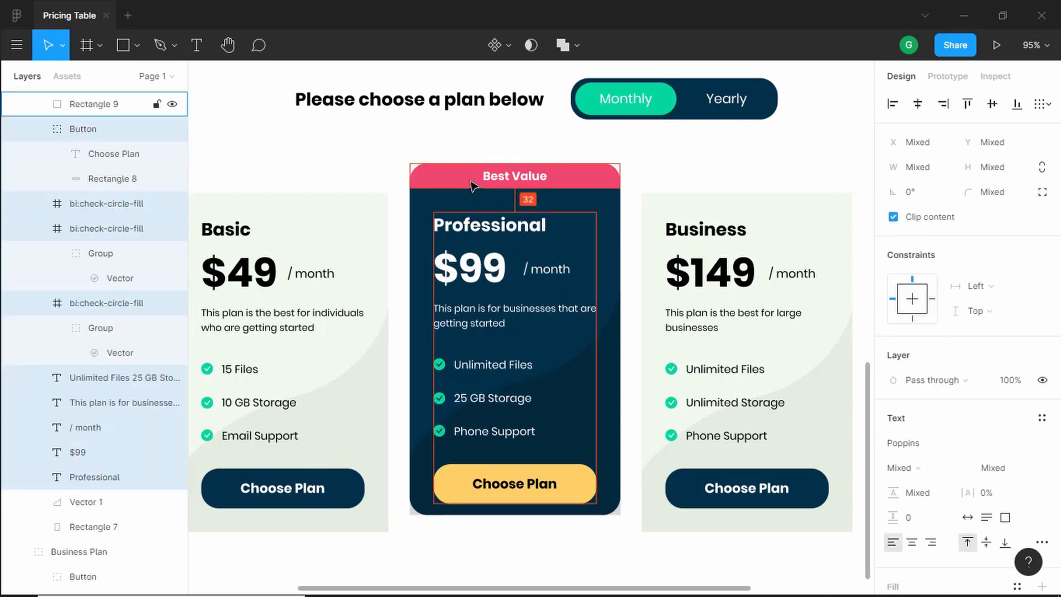
Set the $99 price's font size to 68 and reposition the price and its / month label between the title and description.
click(482, 283)
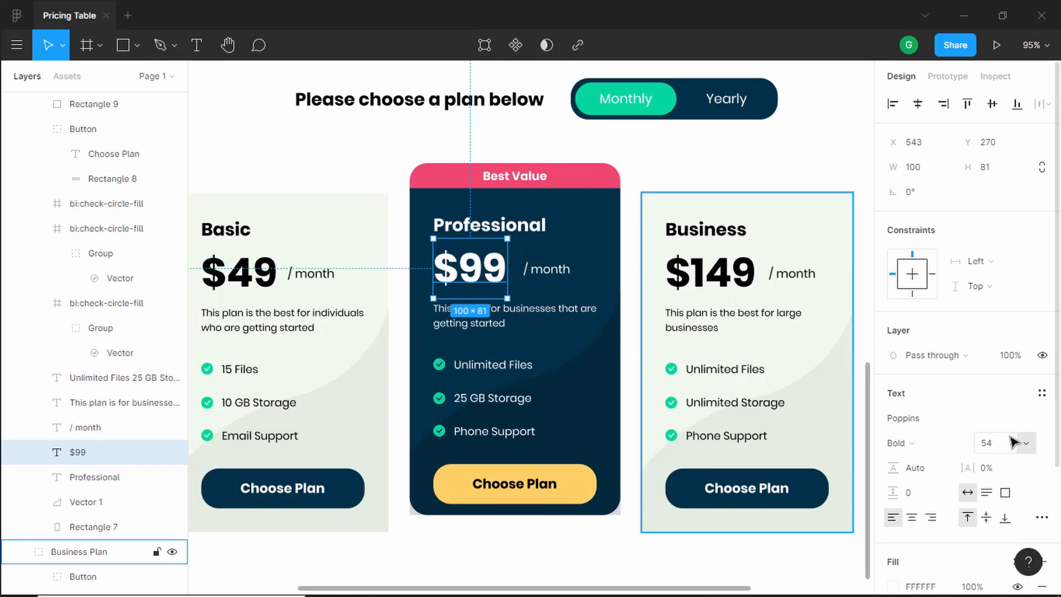
click(997, 447)
text(68)
key(Return)
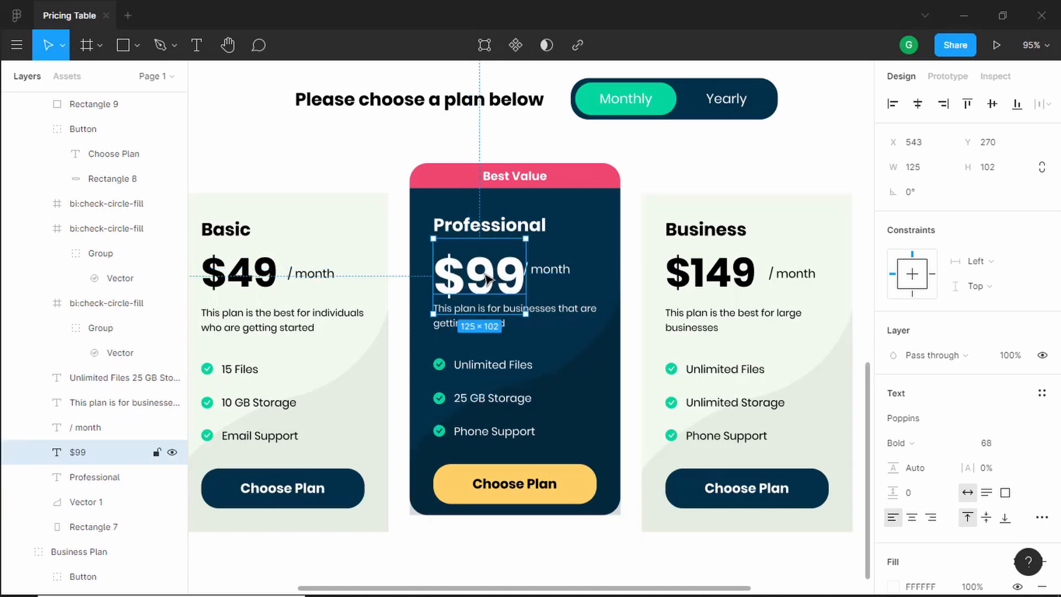
drag(485, 279, 477, 272)
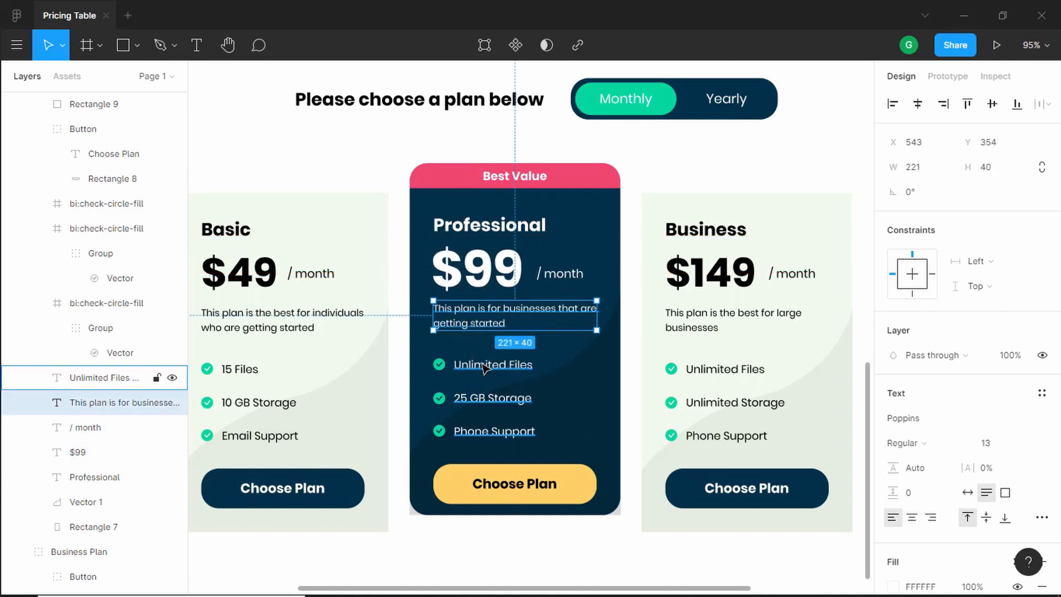
Shift the Professional card's description, feature list, three check icons and Choose Plan button slightly down together.
shift+click(484, 365)
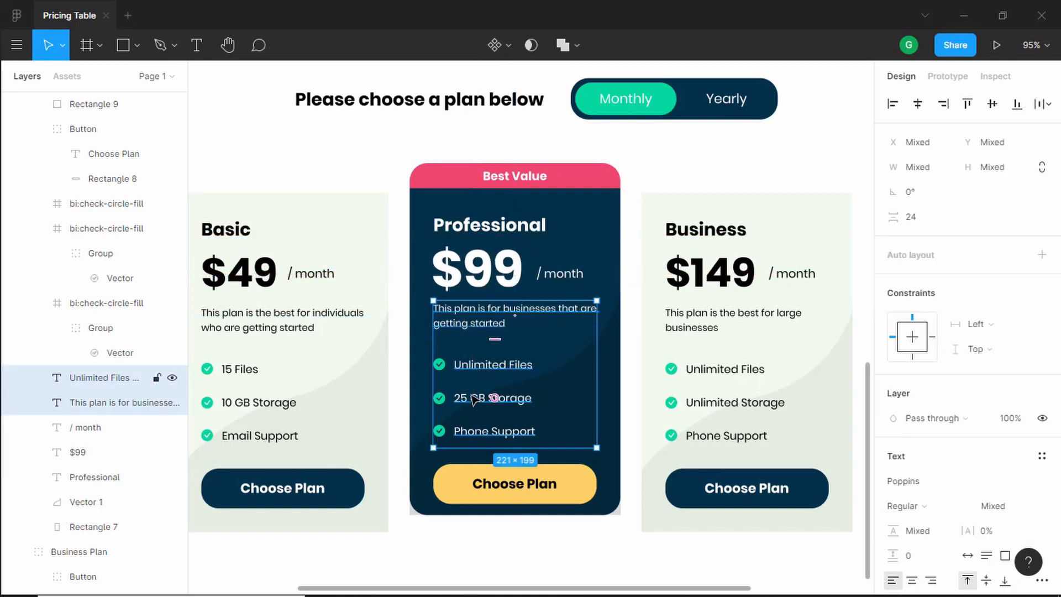
shift+click(474, 399)
shift+click(474, 399)
shift+click(439, 364)
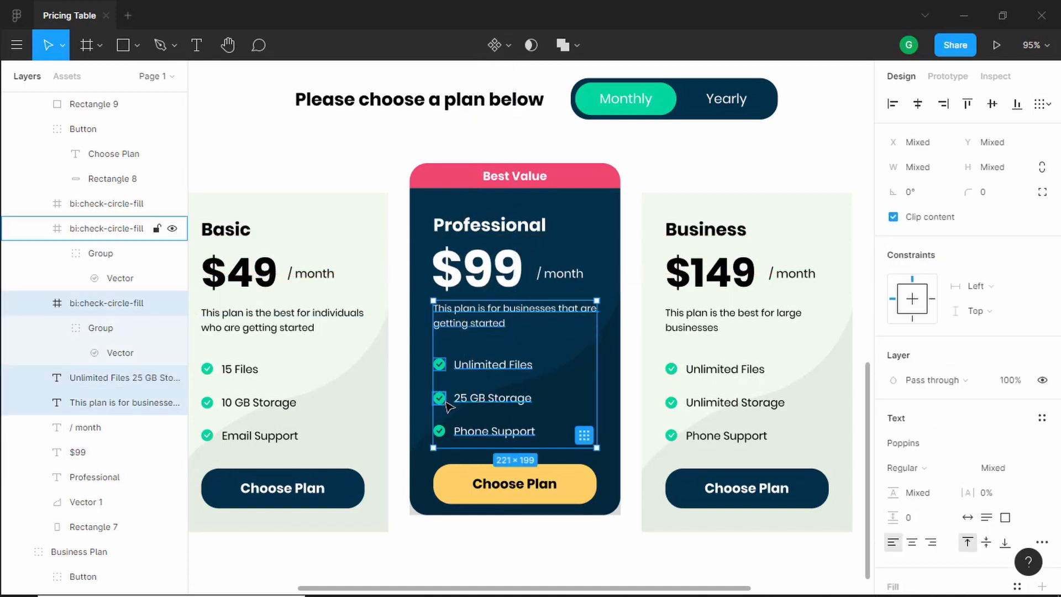
shift+click(440, 398)
shift+click(439, 431)
shift+click(466, 477)
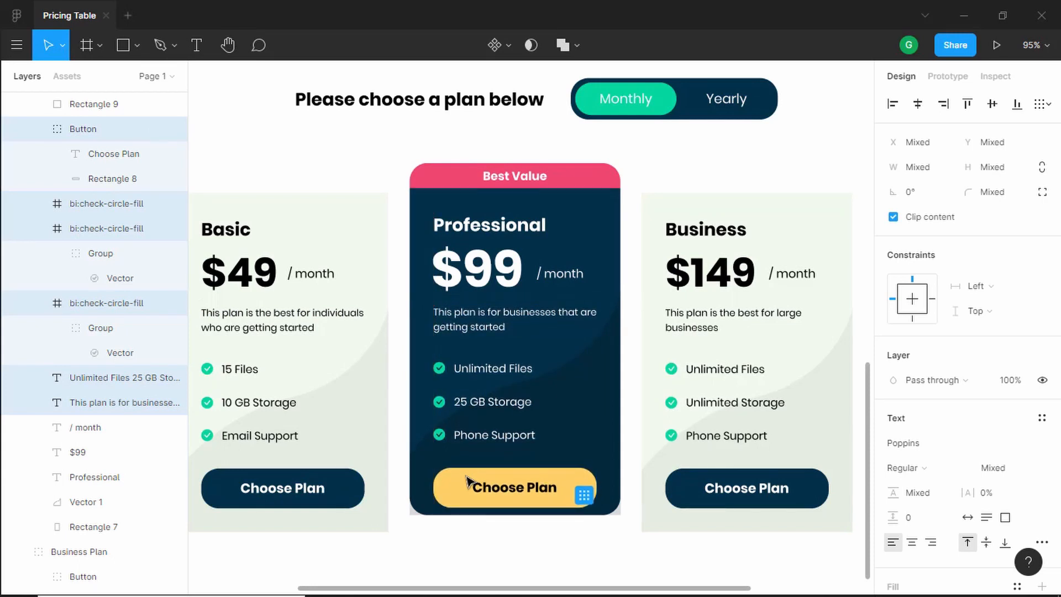
Extend the dark card rectangle downward to a height of 470, leaving 32 below the Choose Plan button.
click(555, 351)
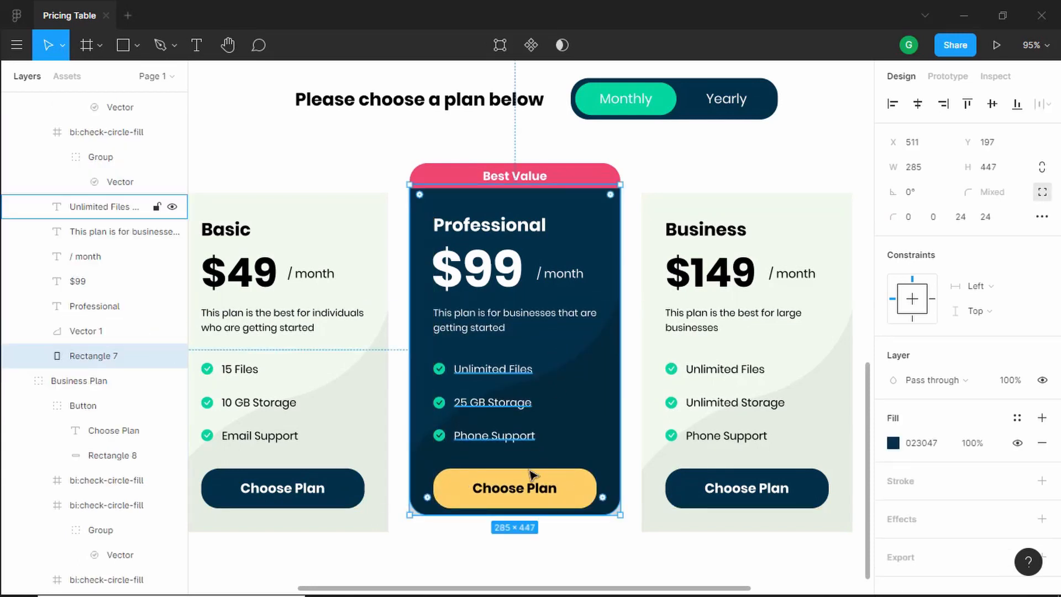
drag(520, 514, 523, 537)
key(alt)
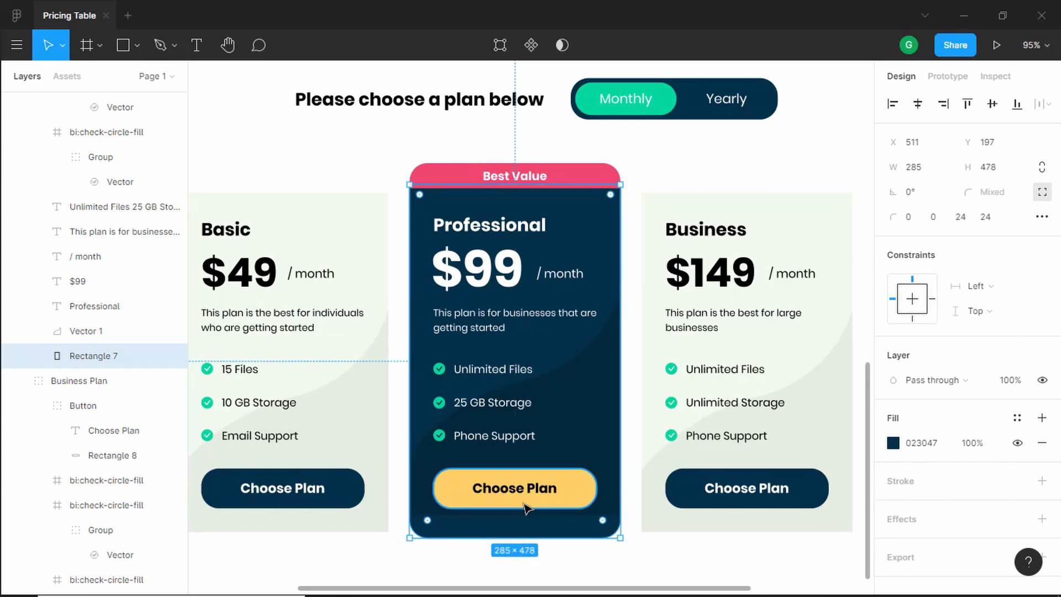
key(ctrl+Up)
key(ctrl+Up)
key(ctrl+Up)
key(ctrl+Up)
key(ctrl+Up)
key(ctrl+Up)
key(ctrl+Up)
key(ctrl+Up)
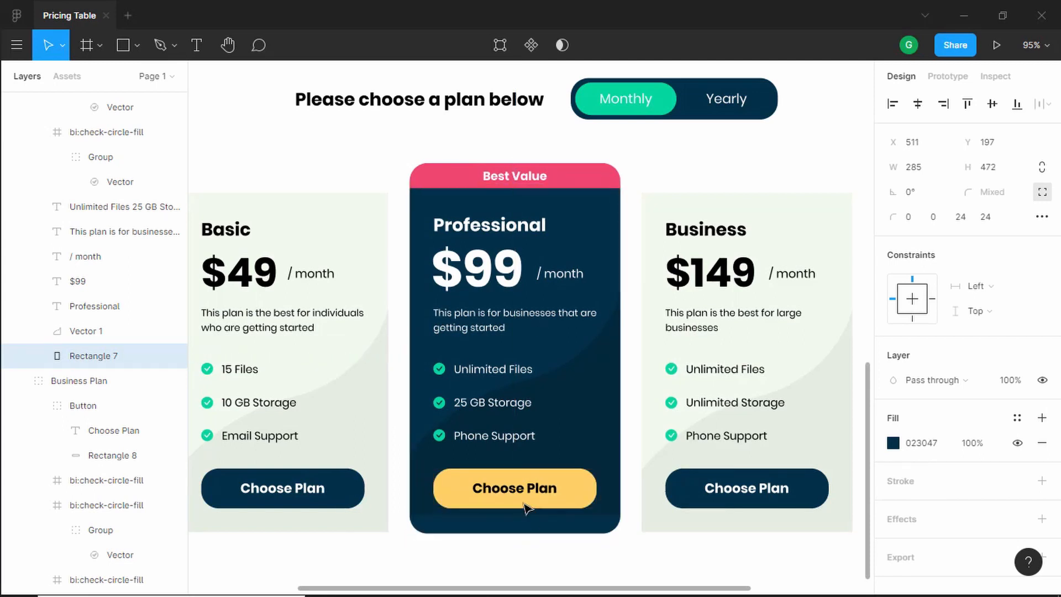
key(alt)
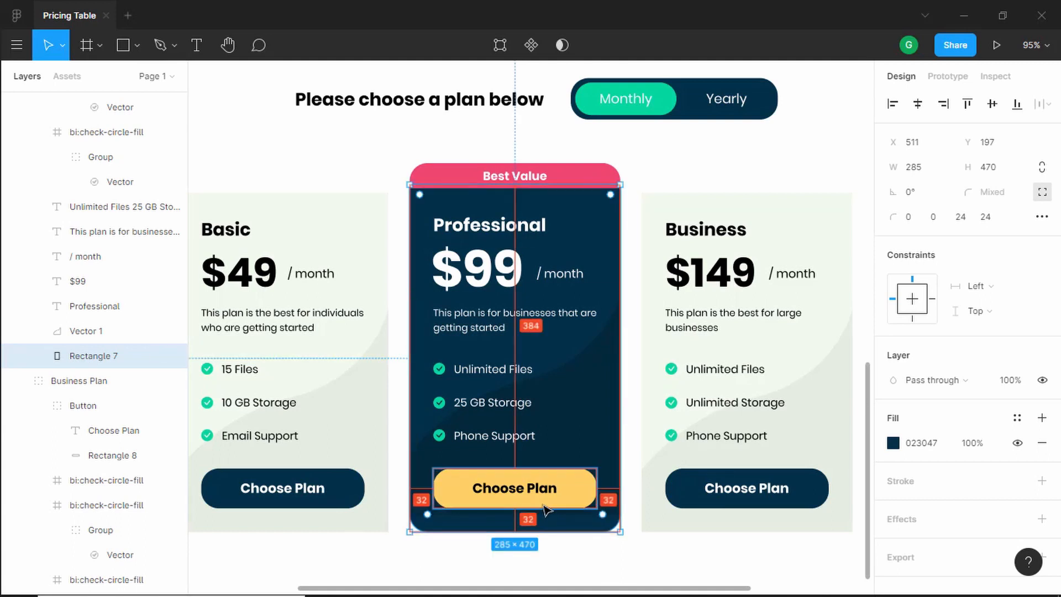
Move the translucent curved shape in the Professional card to X 510, Y 362, in line with the card's lower edge.
click(578, 438)
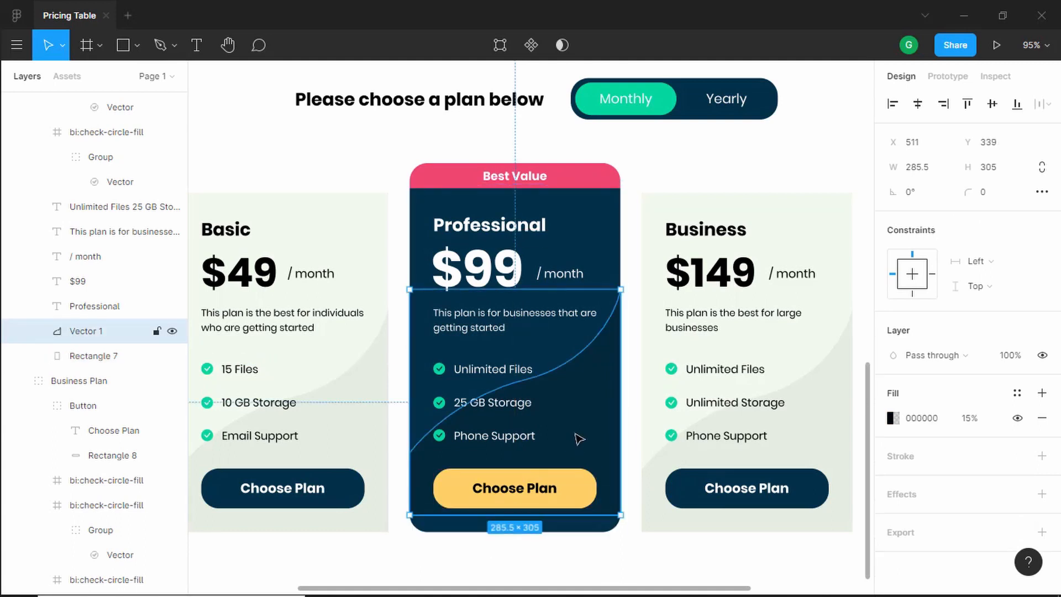
drag(580, 440, 580, 449)
scroll(599, 541, up, 3)
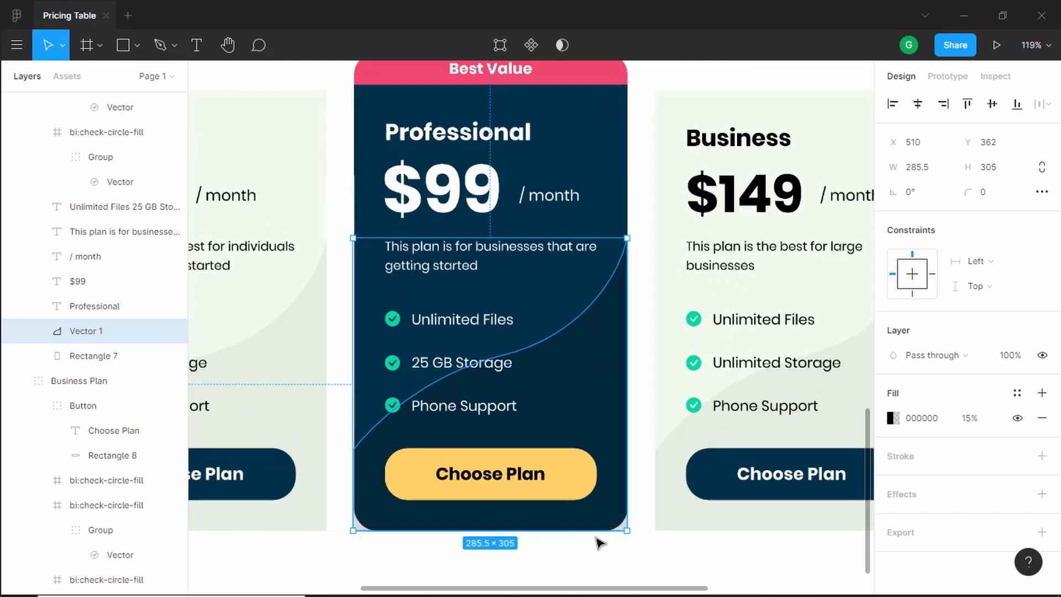
Round the curved shape's two lower corner points with a radius of 24 to match the card's corners.
scroll(600, 543, up, 3)
scroll(598, 542, down, 1)
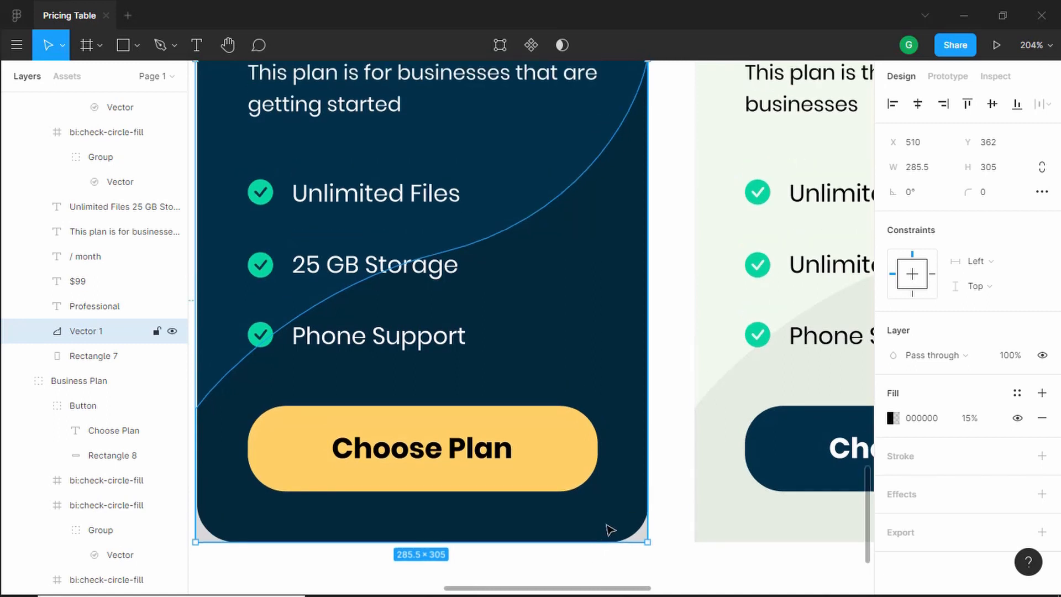
double_click(617, 524)
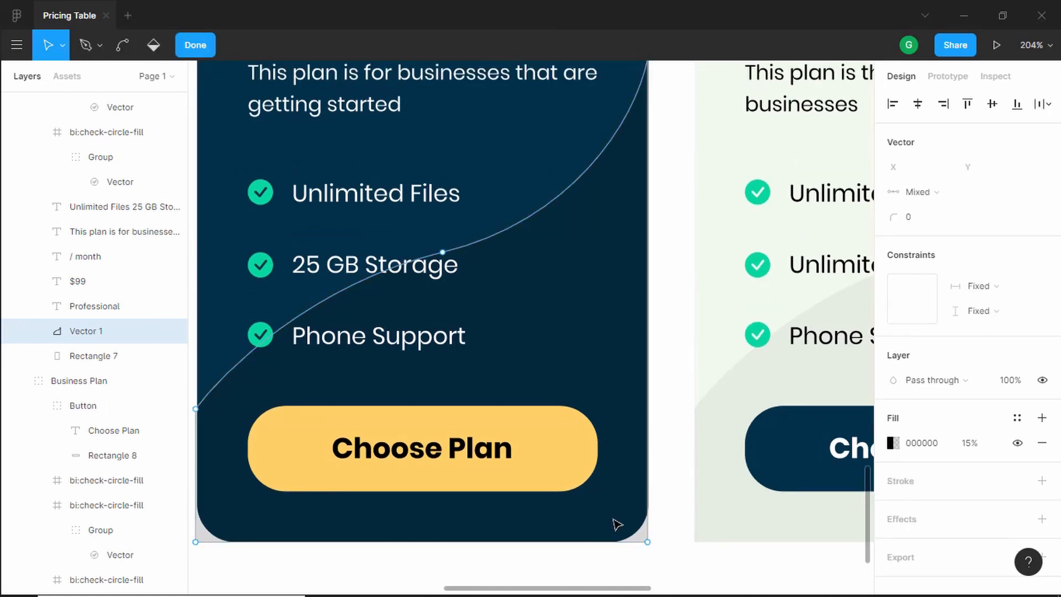
drag(671, 533, 351, 559)
click(916, 221)
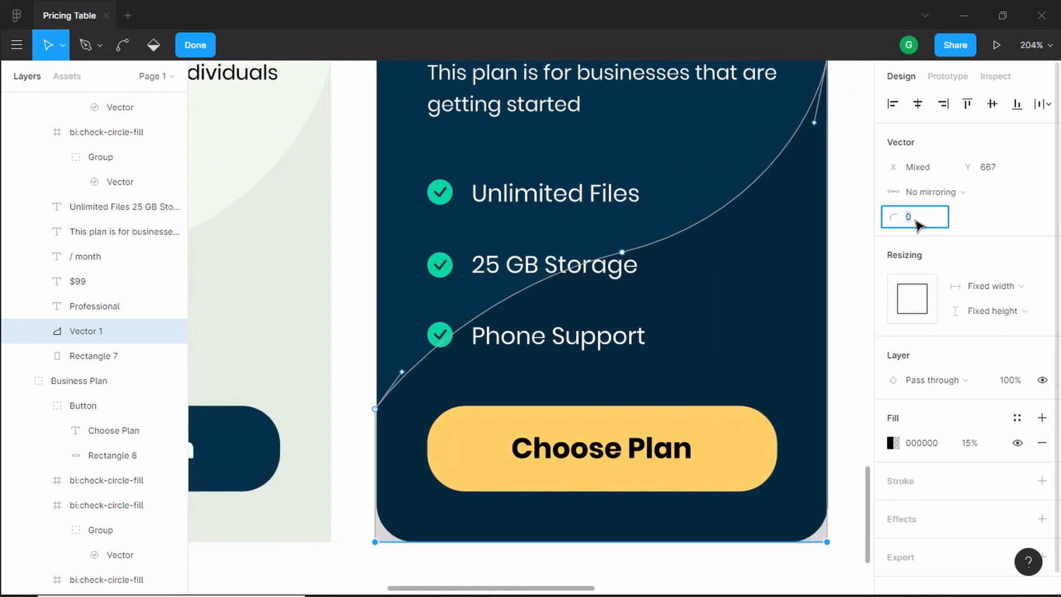
key(Return)
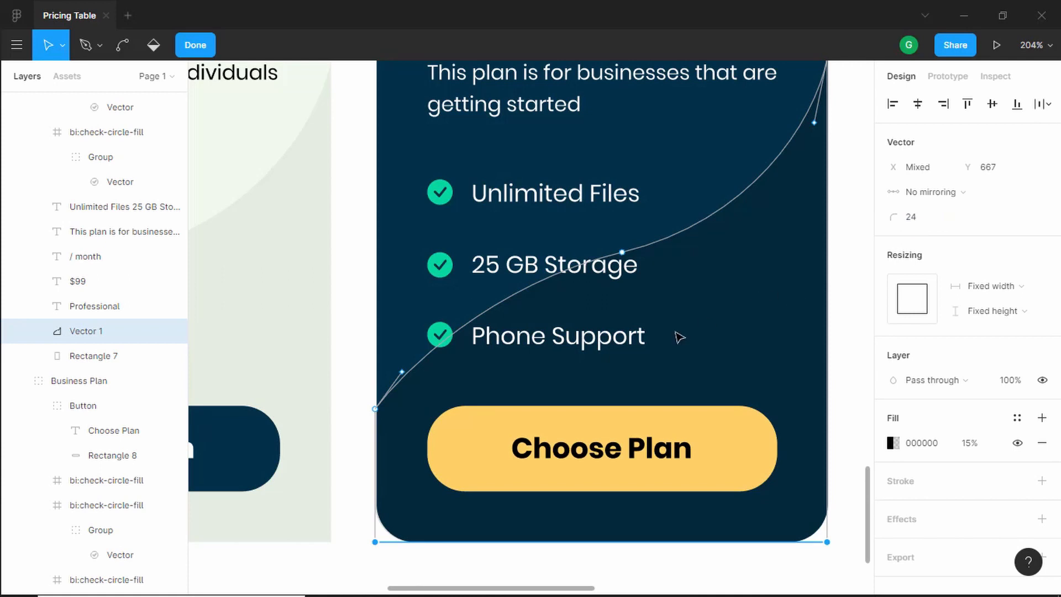
click(517, 561)
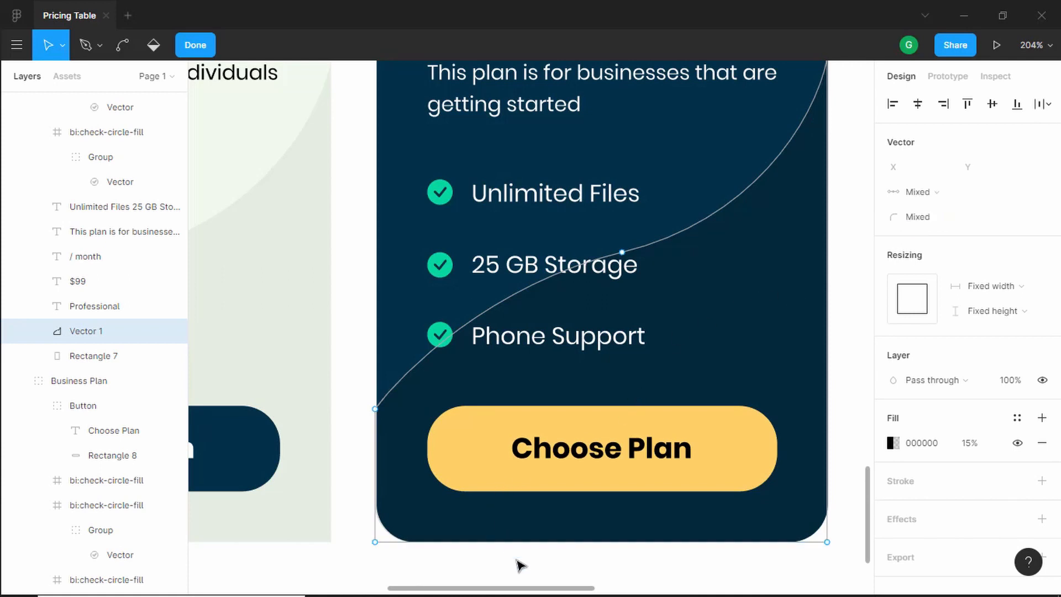
Reposition the Professional Plan group at about X 518 and place the Business and Basic cards flush against its two sides.
scroll(518, 562, down, 2)
scroll(518, 563, down, 2)
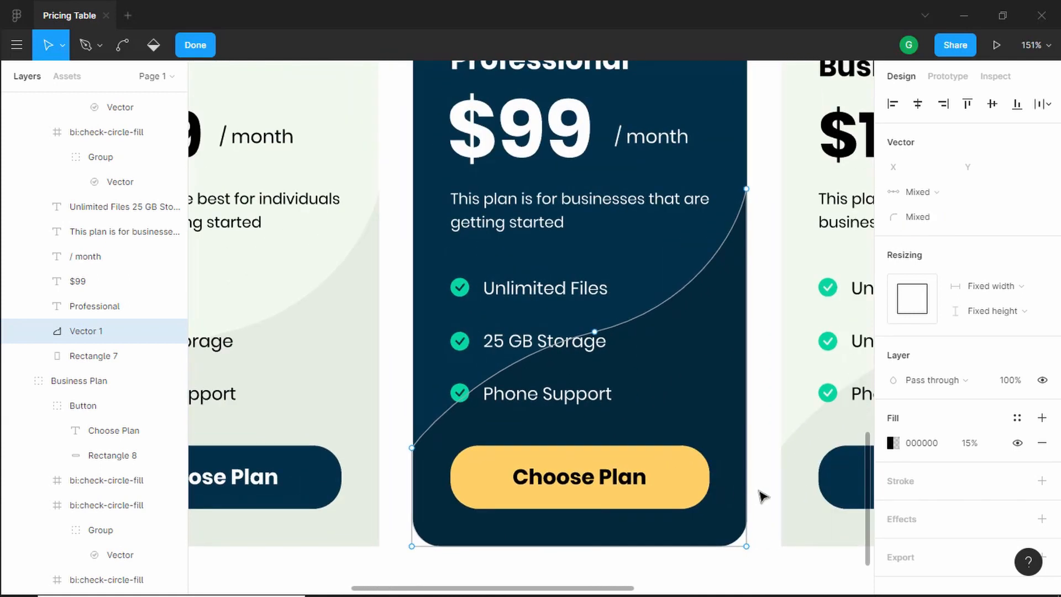
scroll(762, 495, down, 2)
drag(394, 192, 420, 216)
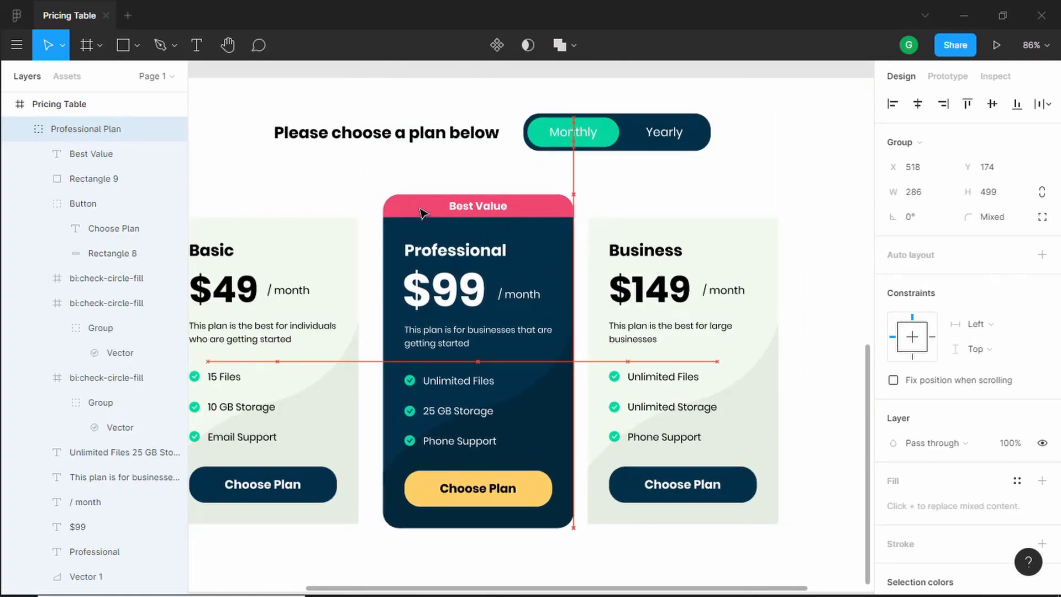
drag(635, 236, 623, 237)
mouse_move(315, 242)
mouse_down()
mouse_move(339, 244)
mouse_move(327, 241)
mouse_up()
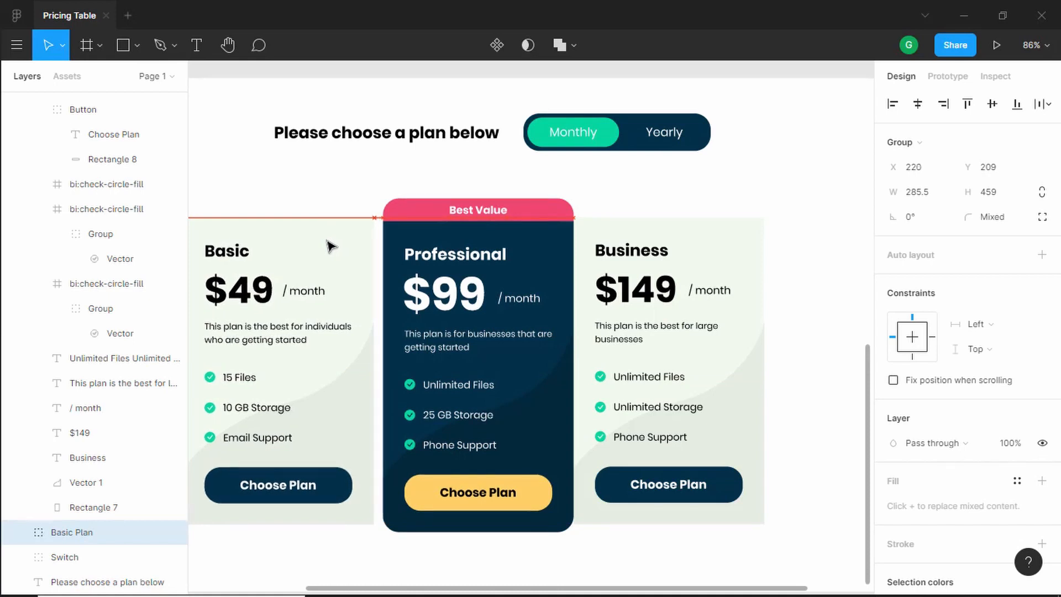
Select all three plan cards and move them together so they sit centred in the frame below the heading.
scroll(429, 522, up, 2)
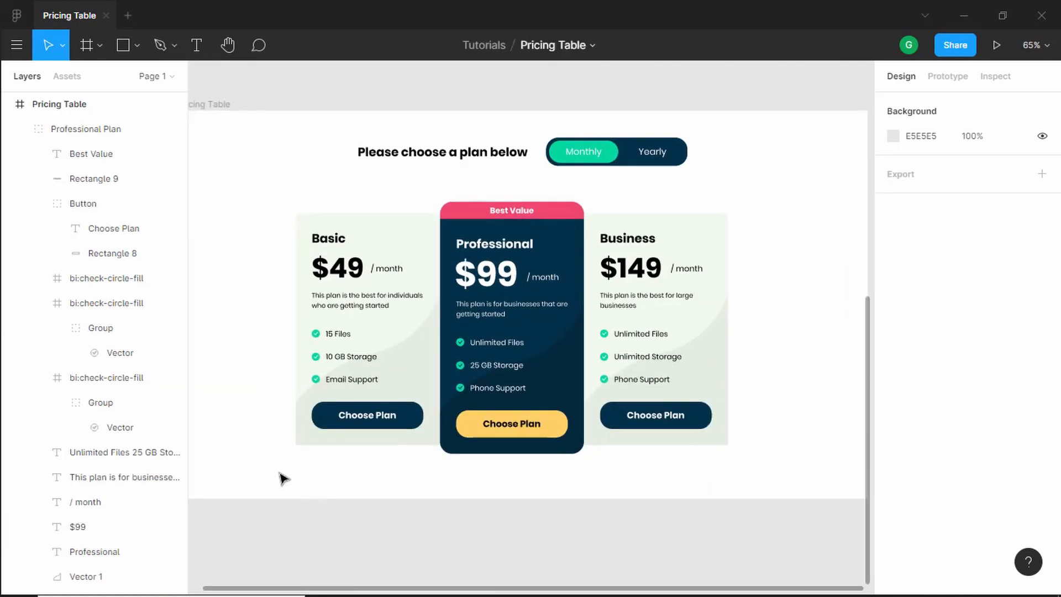
drag(256, 502, 784, 182)
scroll(784, 182, down, 2)
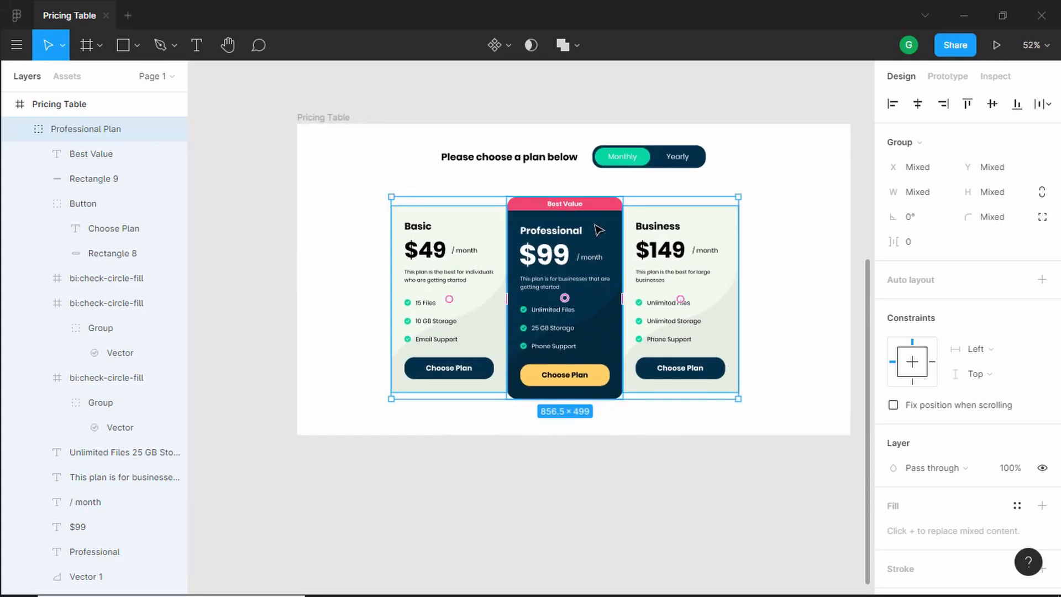
drag(602, 233, 605, 229)
key(alt)
click(767, 180)
scroll(768, 180, up, 3)
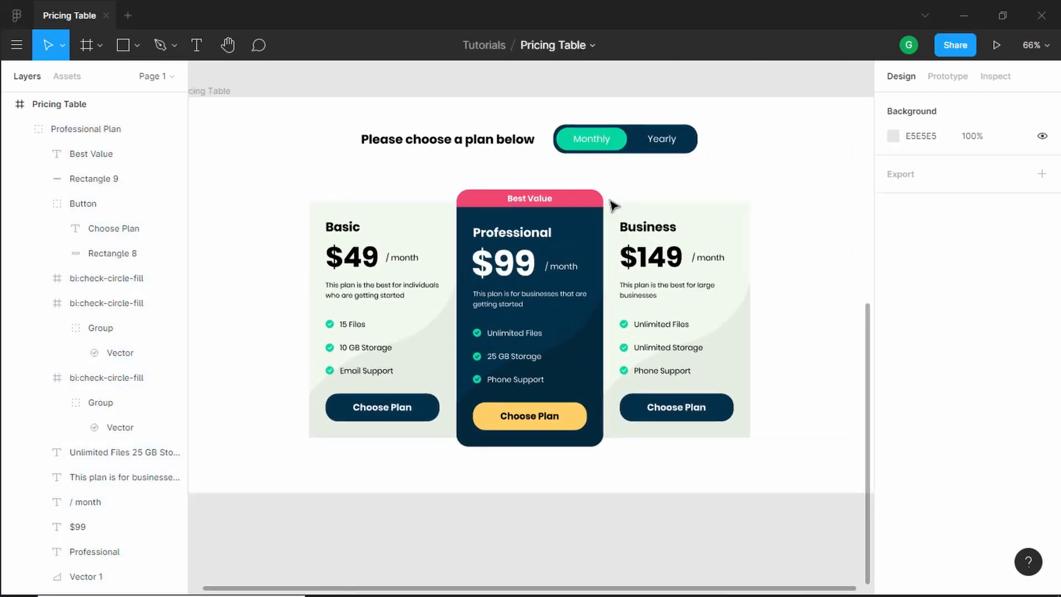